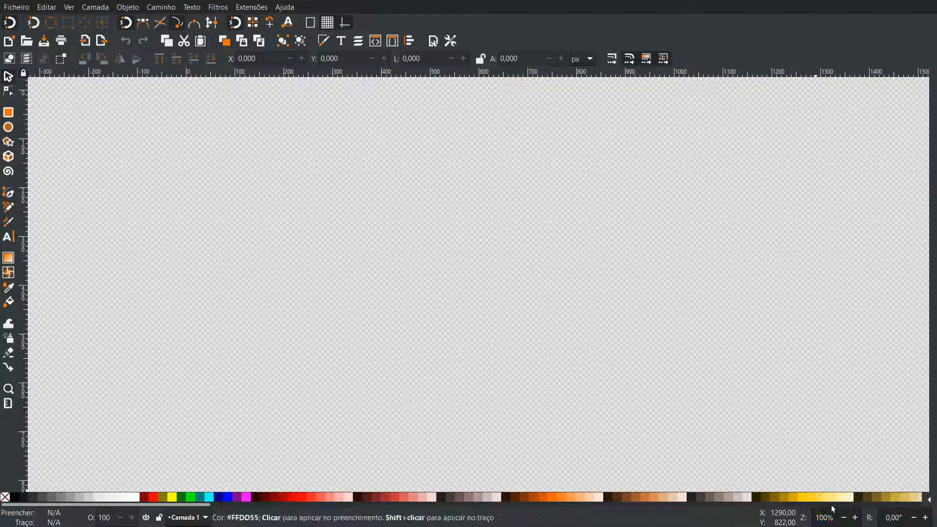
- Draw a dark grey filled rectangle about 795 × 435 px on the canvas
left_click(8, 114)
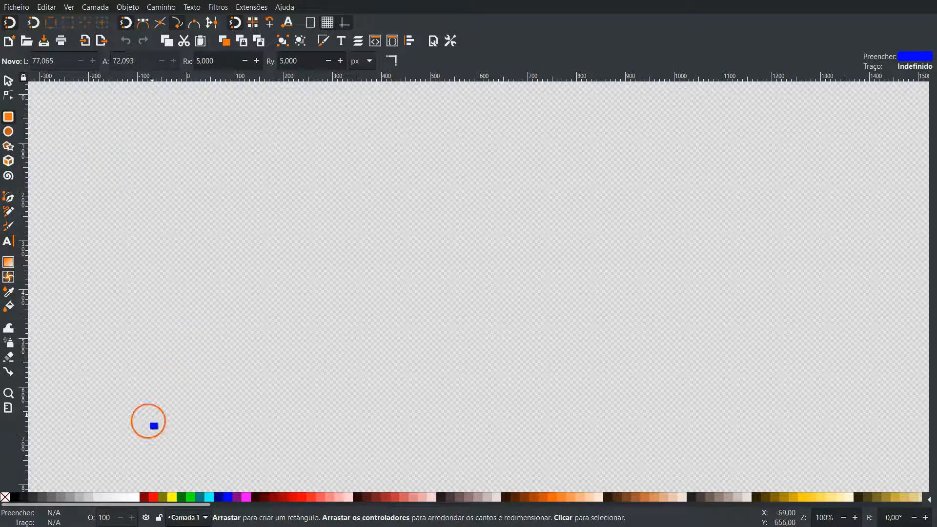
left_click(56, 497)
left_click_drag(57, 497, 574, 384)
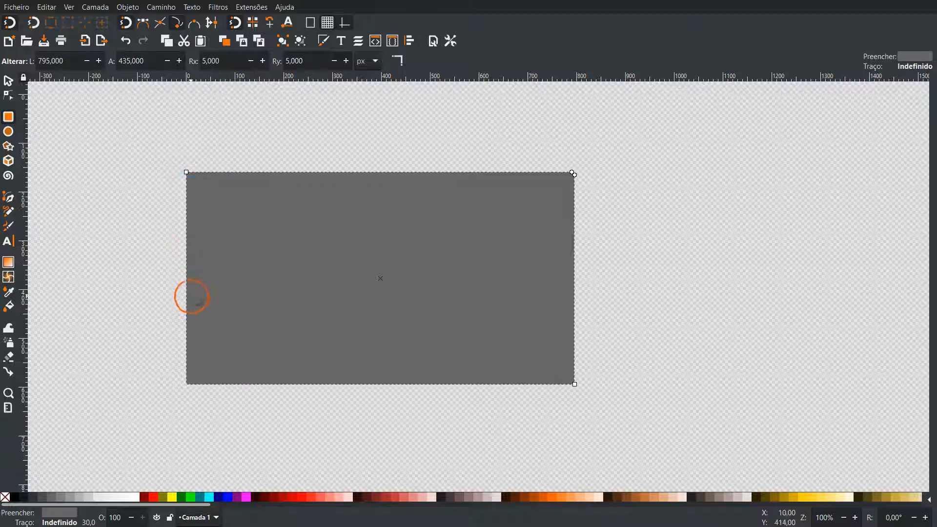
- Give the rectangle a green stroke, and remove the stroke again
left_click(9, 79)
left_click(191, 498, "shift")
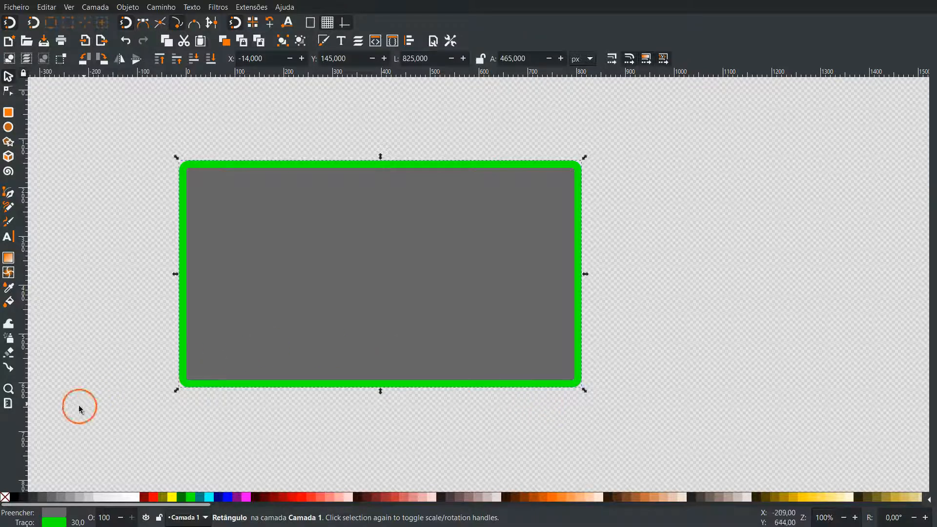
right_click(4, 497)
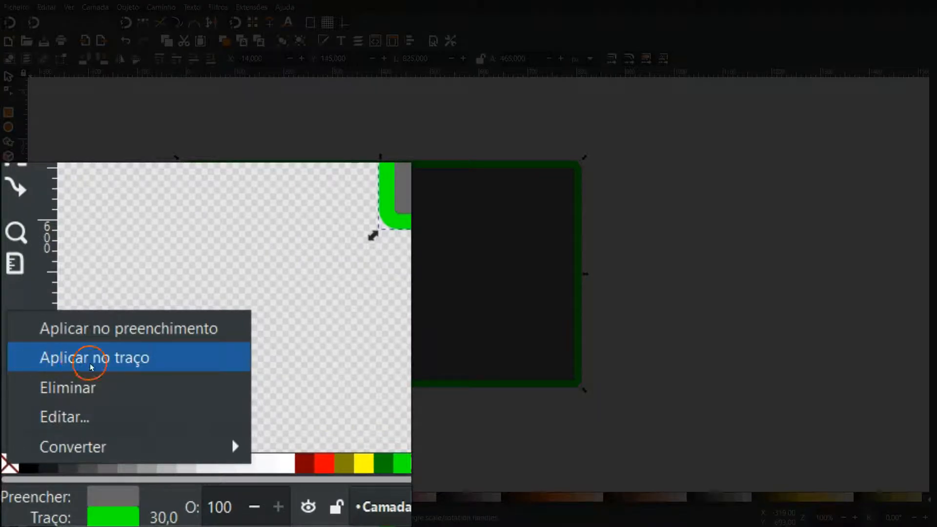
left_click(105, 360)
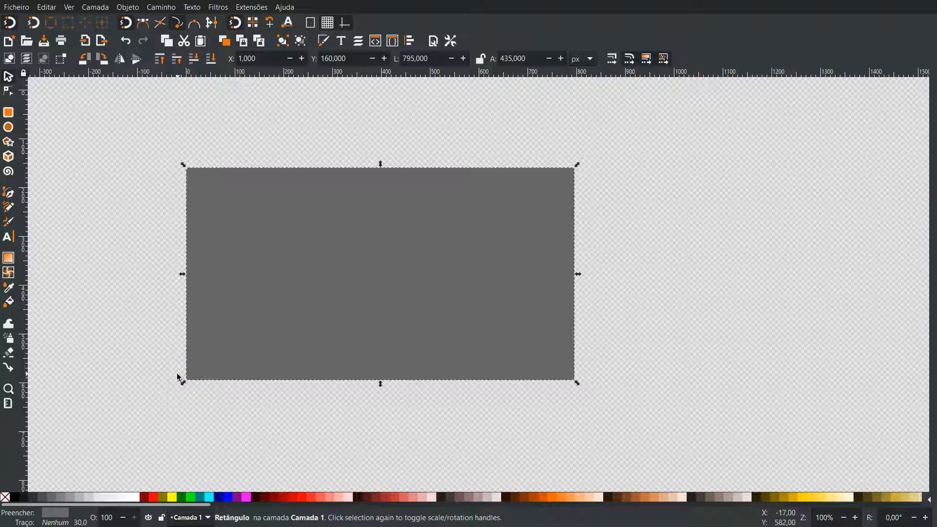
- Set the rectangle's width to 600 px, its height to 400 px and its corner radius to 10 px, and deselect it
left_click(13, 115)
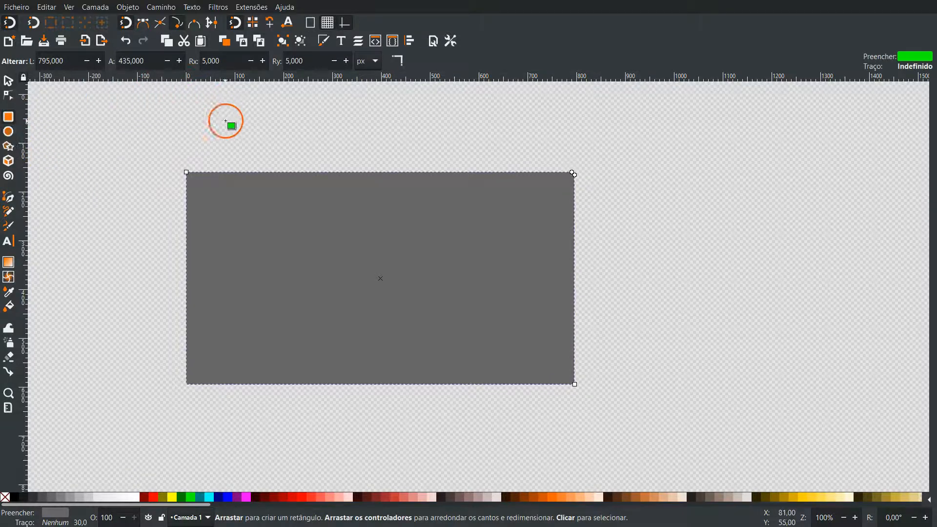
left_click_drag(69, 59, 28, 52)
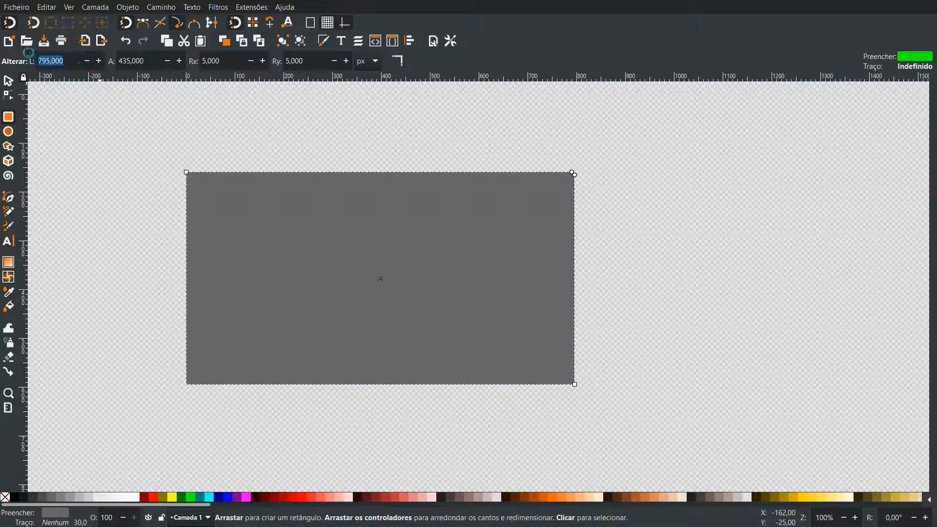
left_click(145, 145)
type("600")
key("Tab")
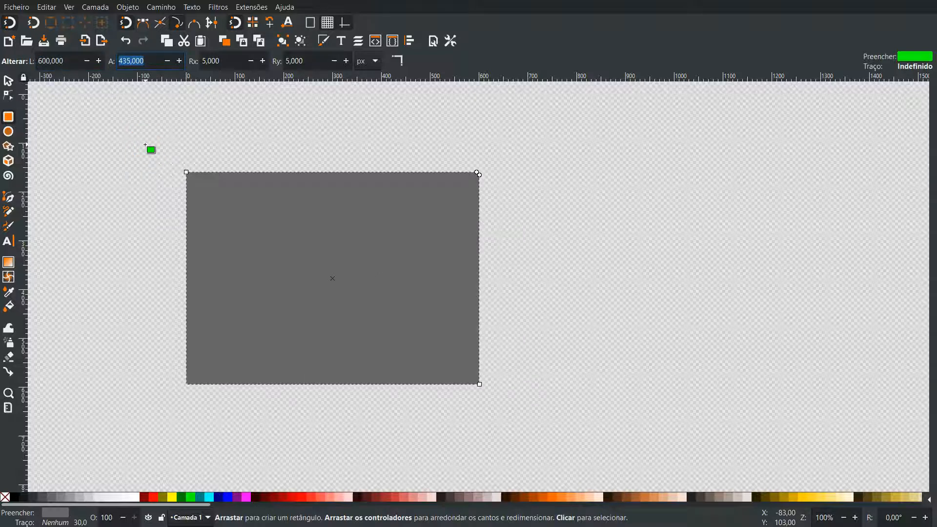
type("400")
key("Tab")
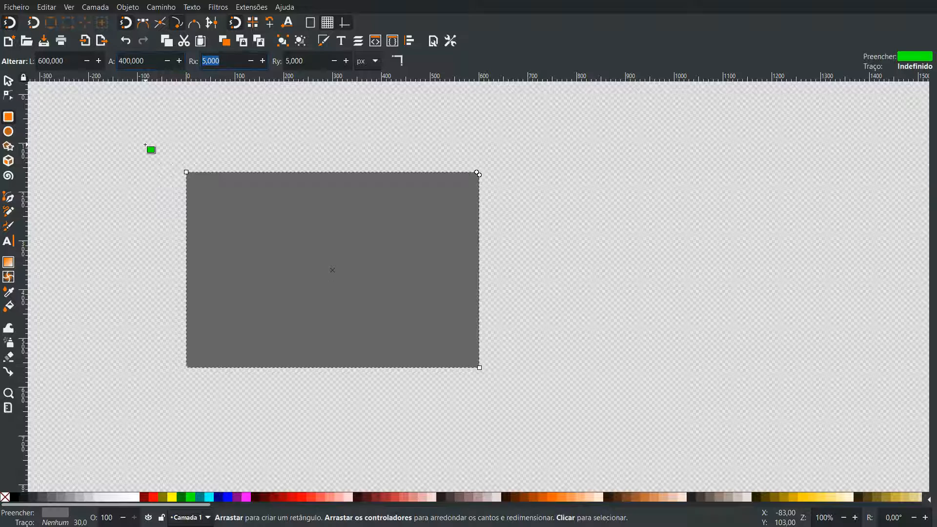
type("10")
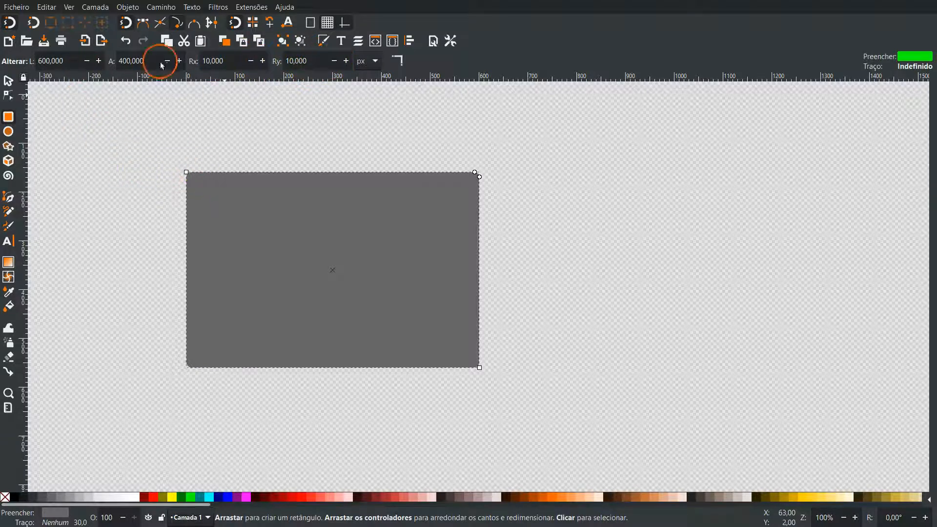
left_click(233, 209)
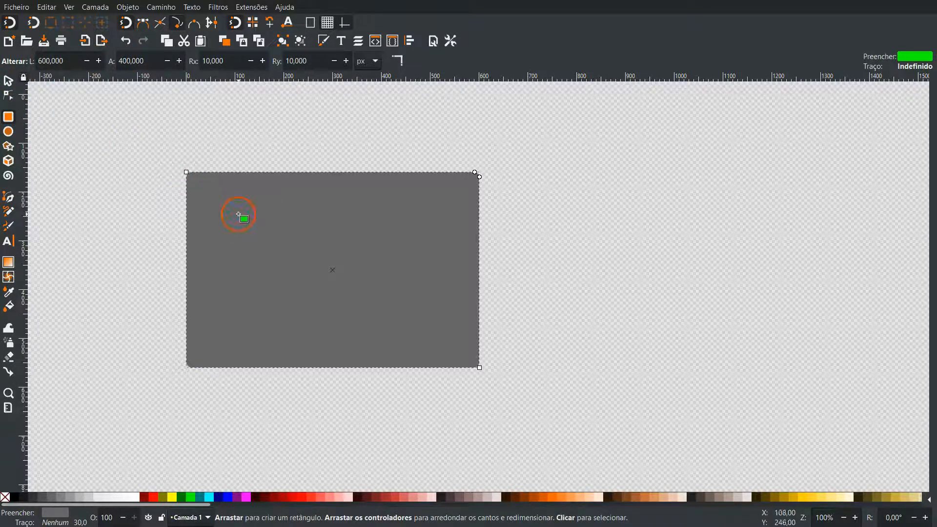
left_click(8, 80)
left_click(69, 131)
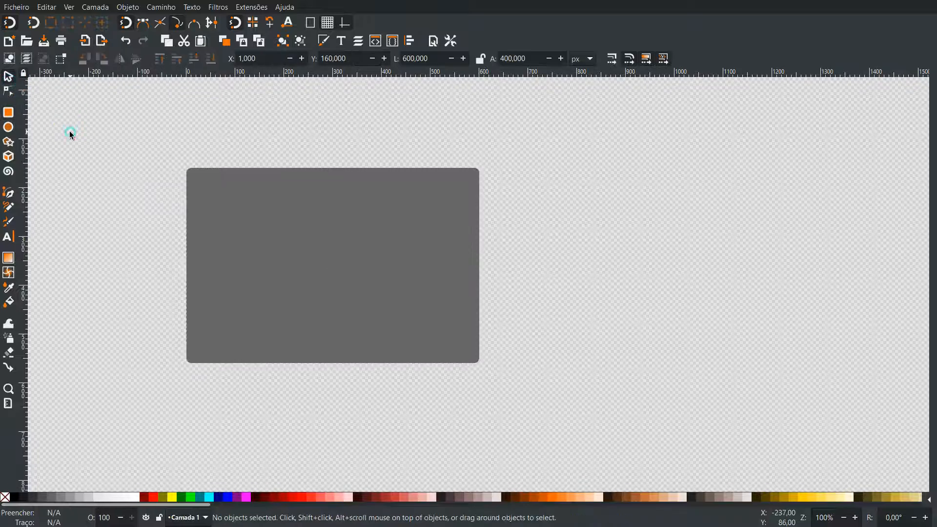
- Duplicate the rounded rectangle and move the copy horizontally to X 661 px, beside the original
left_click(8, 112)
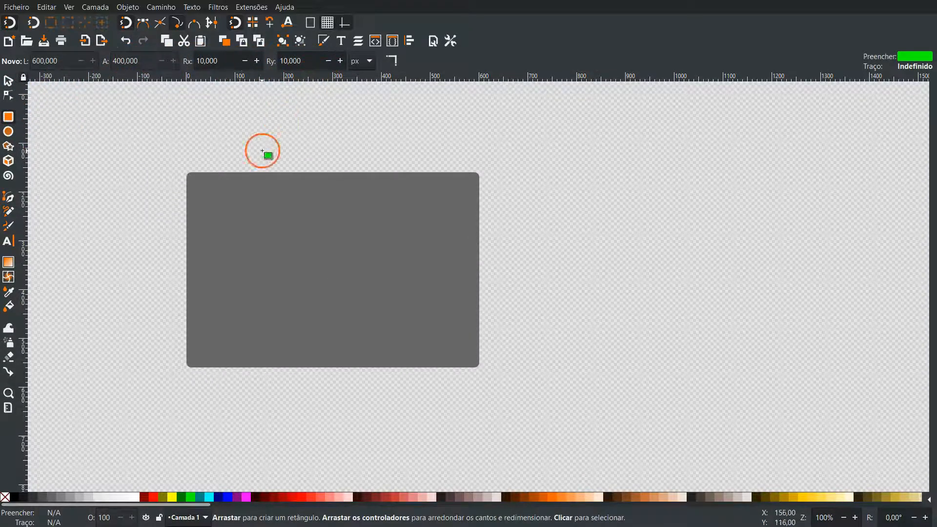
left_click(219, 200)
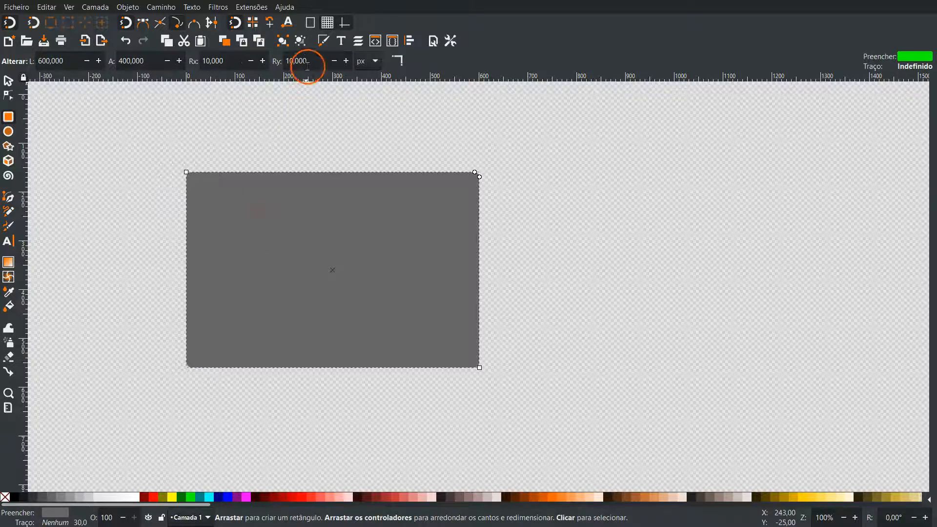
left_click(9, 80)
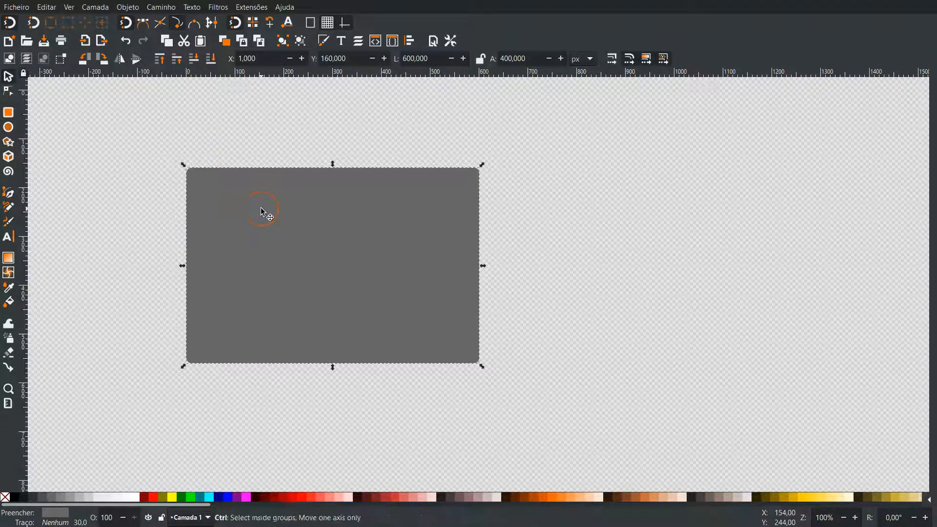
key("ctrl+d")
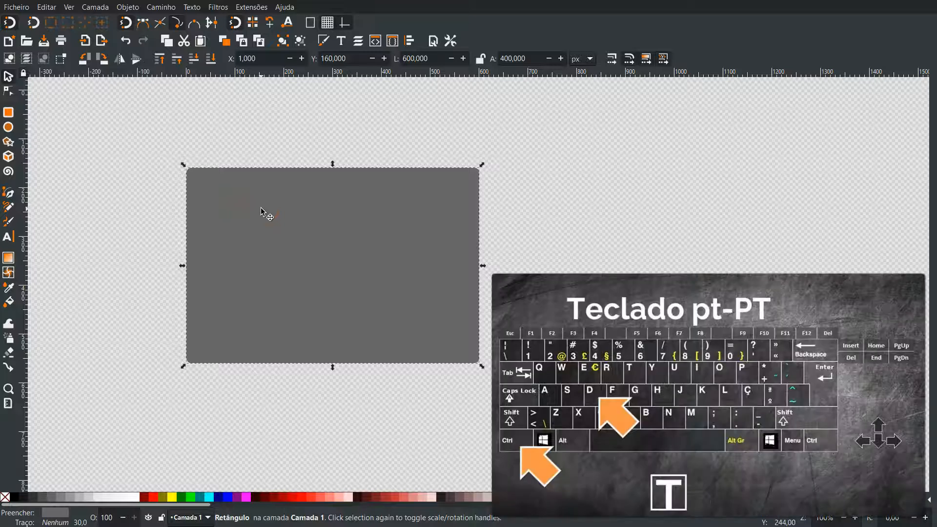
key("shift+Right")
key("shift+Right")
key("shift+Right")
key("shift+Right")
key("shift+Right")
key("shift+Right")
key("shift+Right")
key("shift+Right")
key("shift+Right")
key("shift+Right")
key("shift+Right")
key("shift+Right")
key("shift+Right")
key("shift+Right")
key("shift+Right")
key("shift+Right")
key("shift+Right")
key("shift+Right")
key("shift+Right")
key("shift+Right")
key("shift+Right")
key("shift+Right")
key("shift+Right")
key("shift+Right")
key("shift+Right")
key("shift+Right")
key("shift+Right")
key("shift+Right")
key("shift+Right")
key("shift+Right")
key("shift+Right")
key("shift+Right")
key("shift+Right")
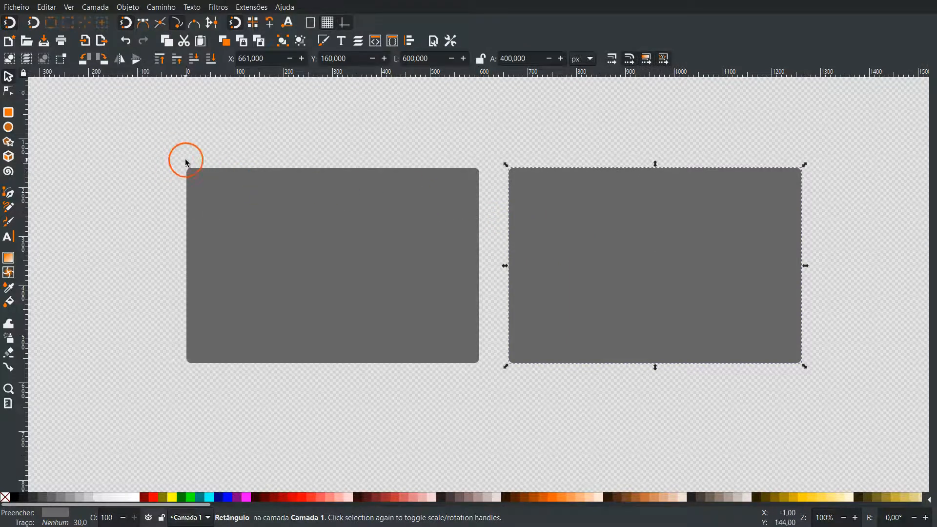
- Set the copied rectangle's corner radius to 0 px so that its corners are square, and deselect it
left_click(9, 113)
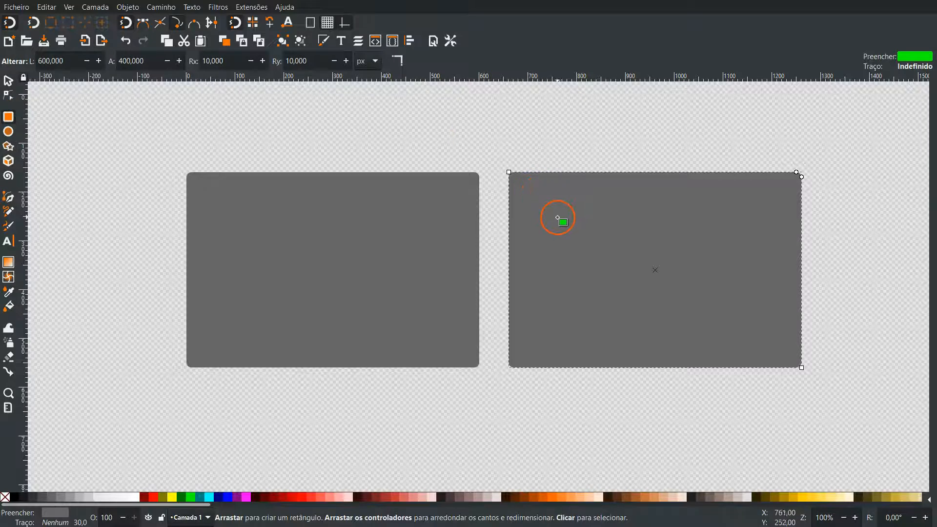
double_click(211, 60)
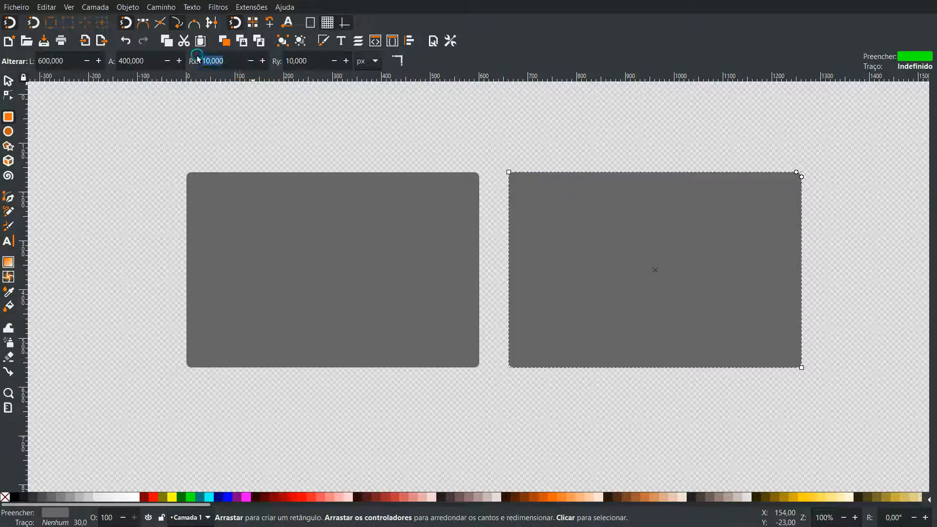
type("0")
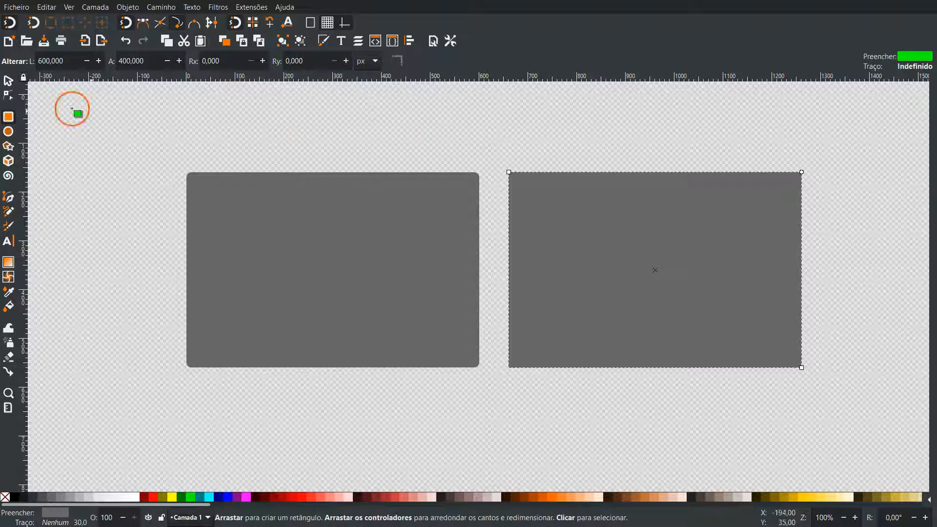
left_click(8, 80)
left_click(443, 134)
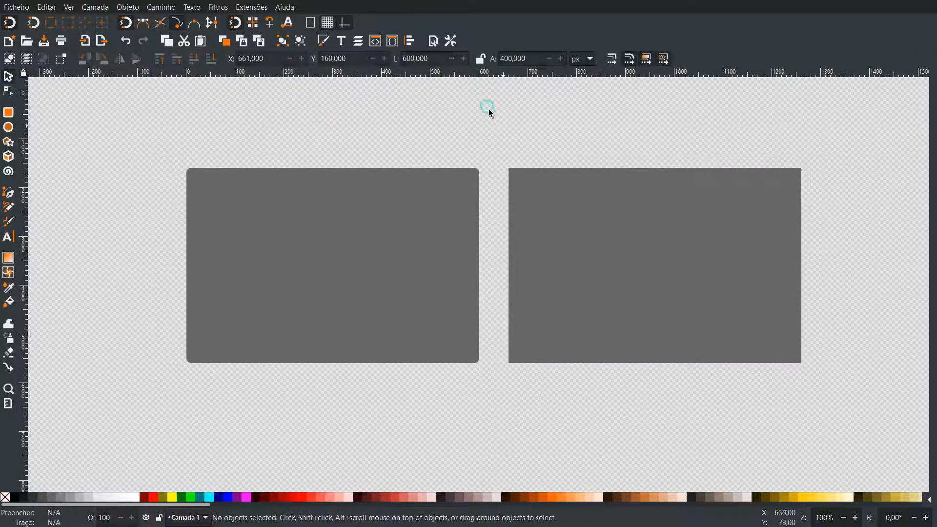
- Shrink the square-cornered rectangle from its lower edge to a strip about 118 px high
scroll(488, 104, "up", 2)
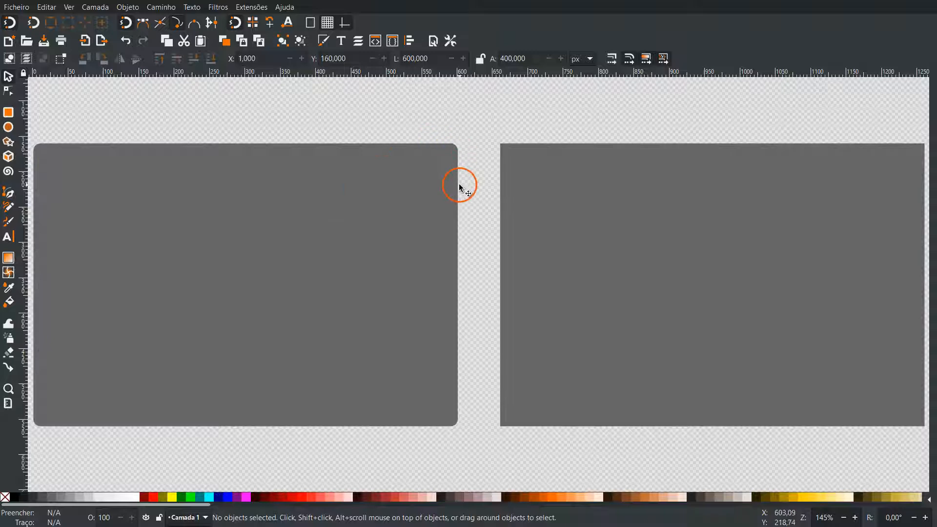
left_click(618, 265)
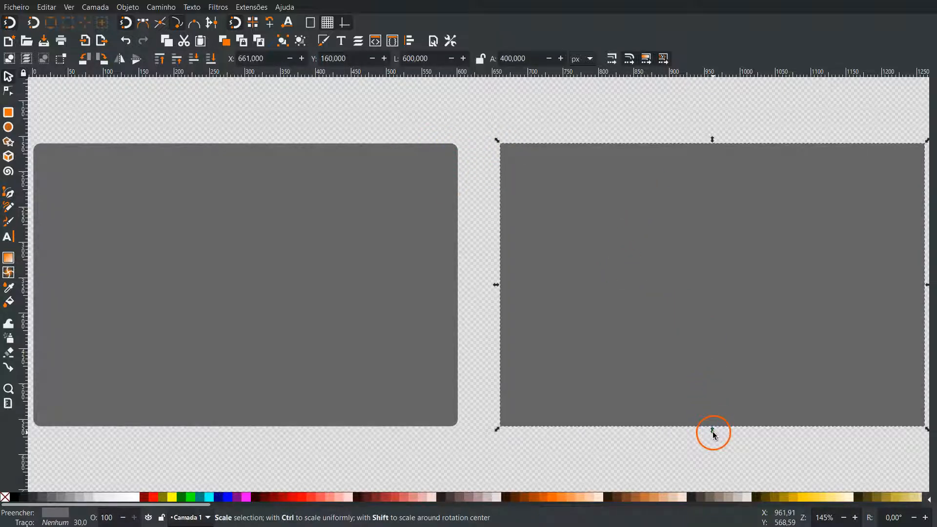
left_click_drag(712, 429, 711, 234)
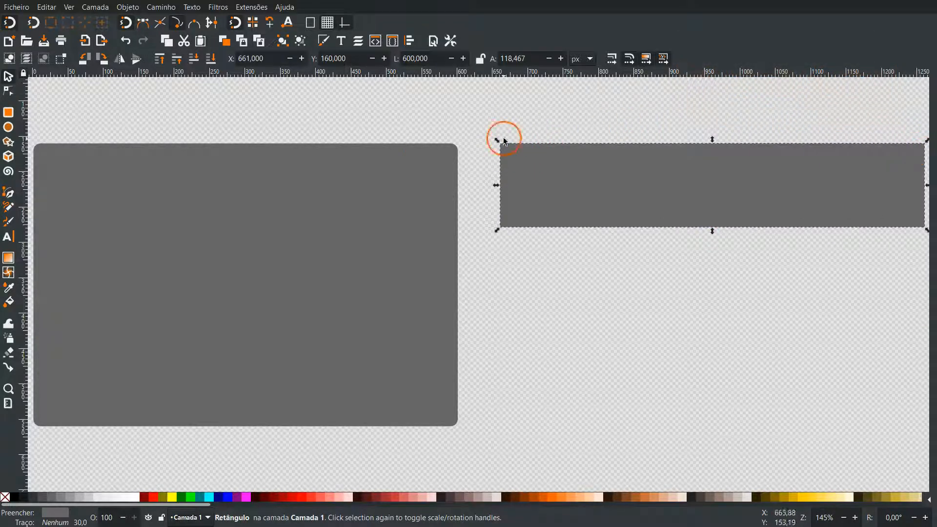
- Duplicate the original rounded rectangle and move the copy horizontally to X 661 px, over the square-cornered strip
left_click(249, 222)
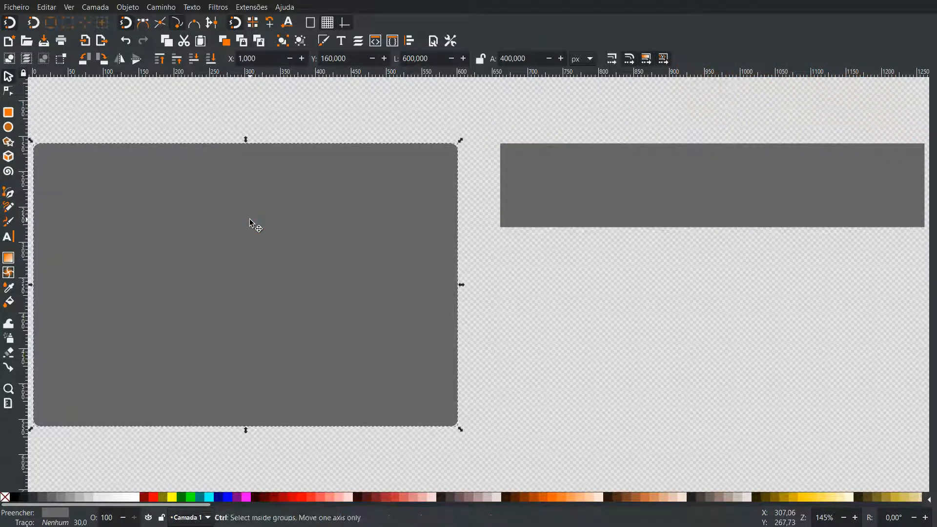
key("shift+Right")
key("shift+Right")
key("shift+Right")
key("shift+Right")
key("shift+Right")
key("shift+Right")
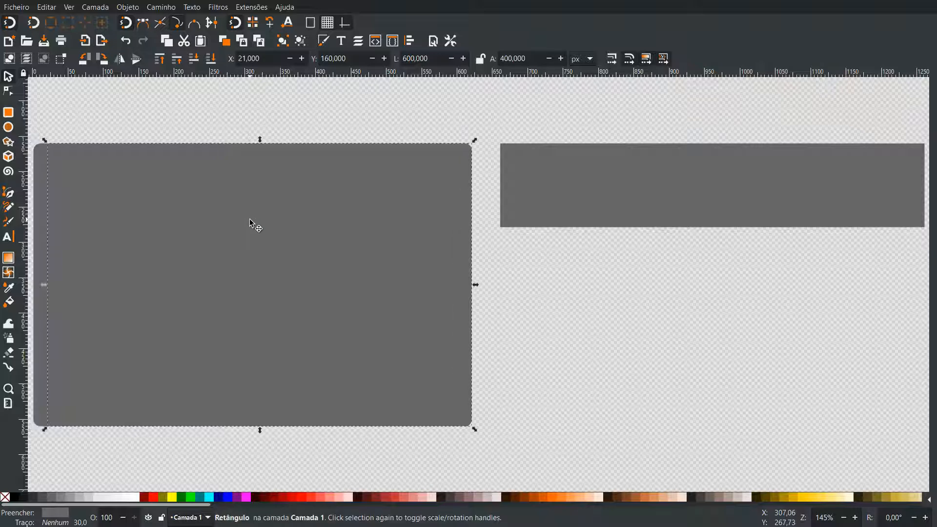
key("shift+Right")
key("shift+Right")
key("shift+Right")
key("shift+Right")
key("shift+Right")
key("shift+Right")
key("shift+Right")
key("shift+Right")
key("shift+Right")
key("shift+Right")
key("shift+Right")
key("shift+Right")
key("shift+Right")
key("shift+Right")
key("shift+Right")
key("shift+Right")
key("shift+Right")
key("shift+Right")
key("shift+Right")
key("shift+Right")
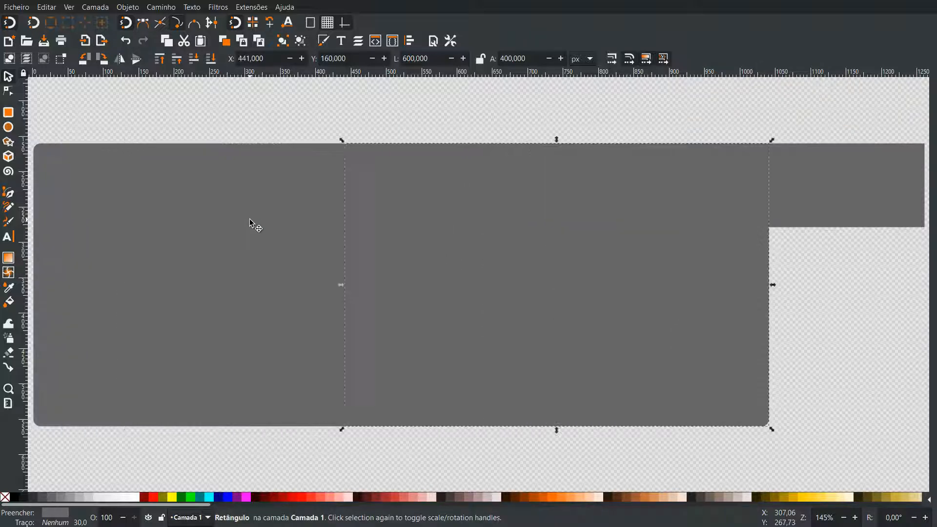
key("shift+Right")
key("shift+Right")
key("shift+Right")
key("shift+Right")
key("shift+Right")
key("shift+Right")
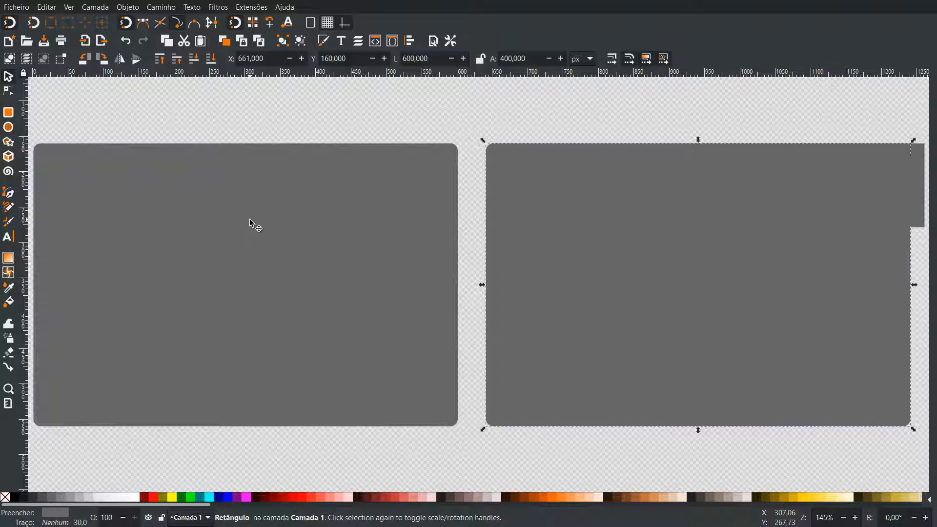
left_click(487, 199)
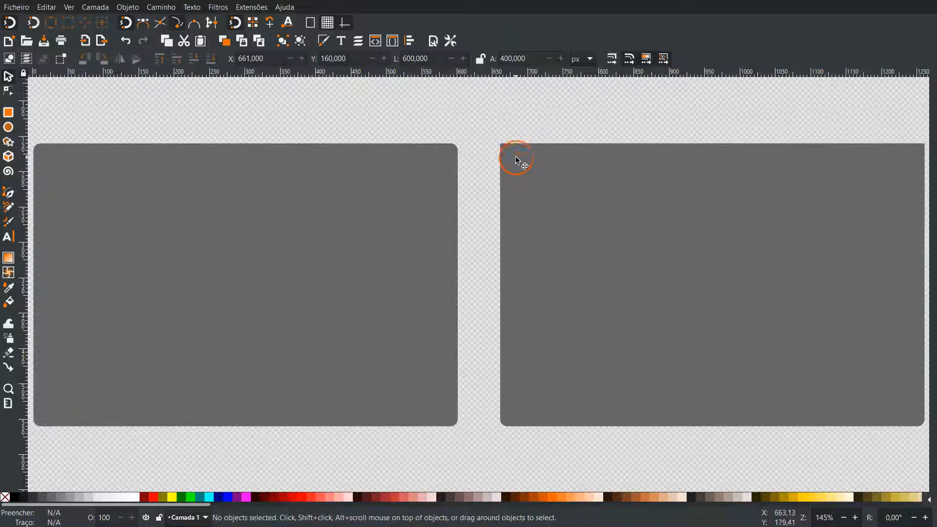
- Move the overlapping rounded copy aside and fill the square-cornered strip with red (#FF0000)
left_click_drag(534, 178, 569, 238)
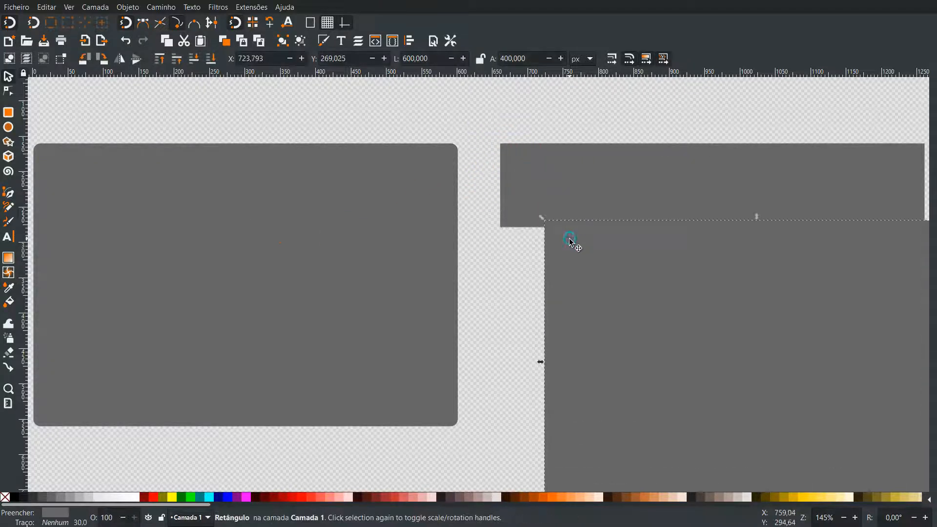
left_click(521, 186)
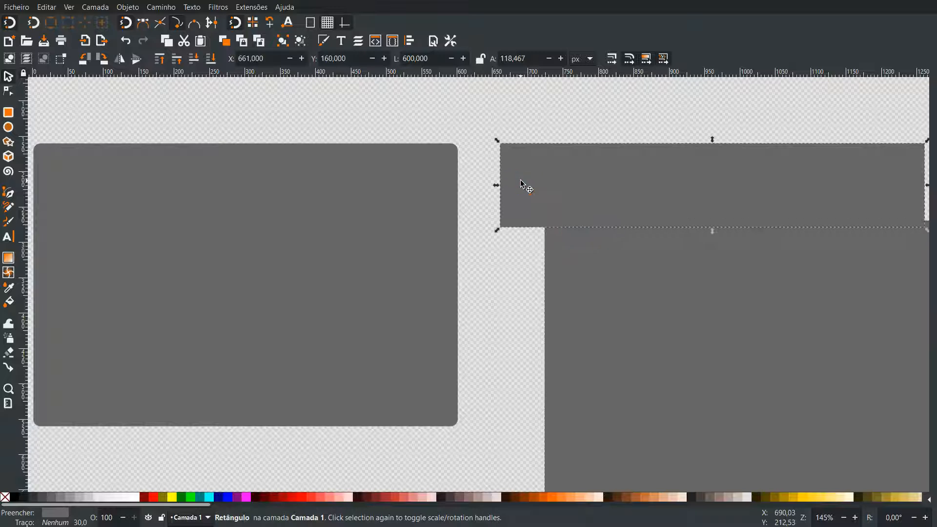
left_click(151, 497)
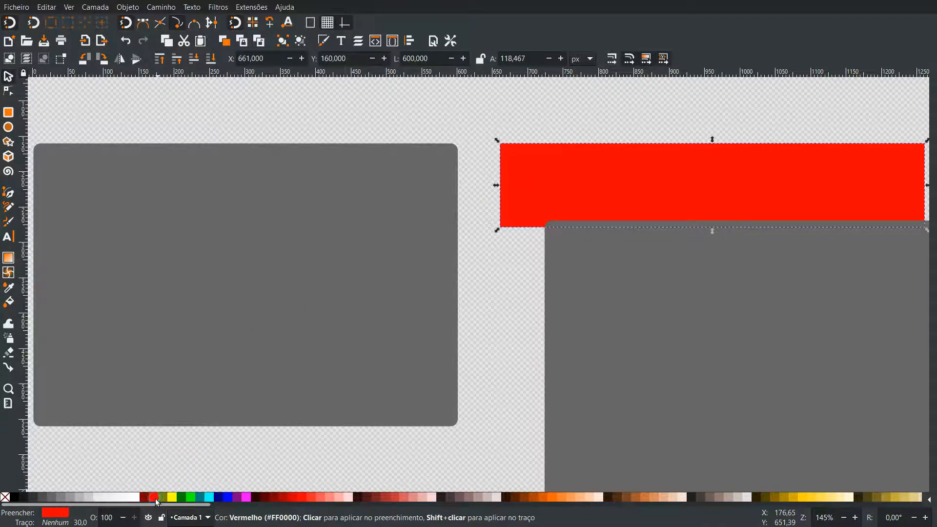
- Move the rounded copy back over the red strip, snapping corner to corner at X 661, Y 160 px, and deselect it
left_click(487, 358)
left_click_drag(609, 301, 568, 230)
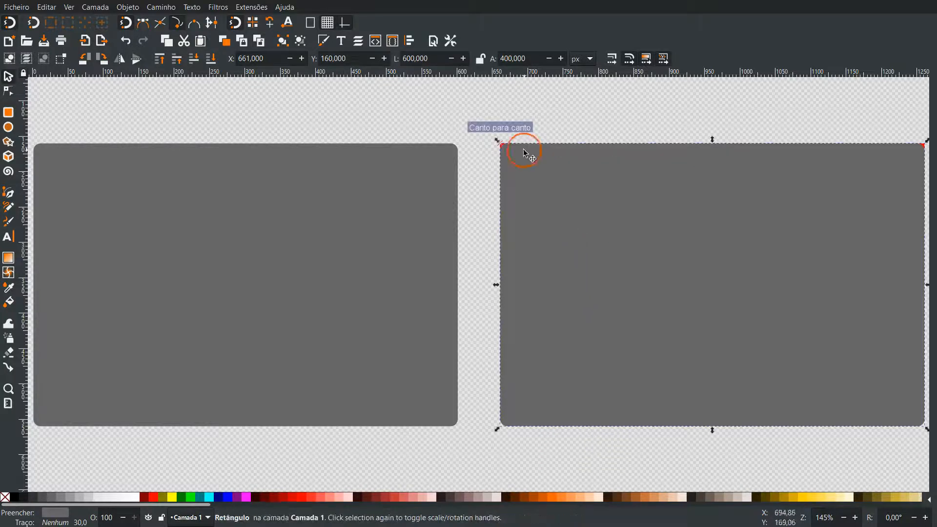
left_click(509, 108)
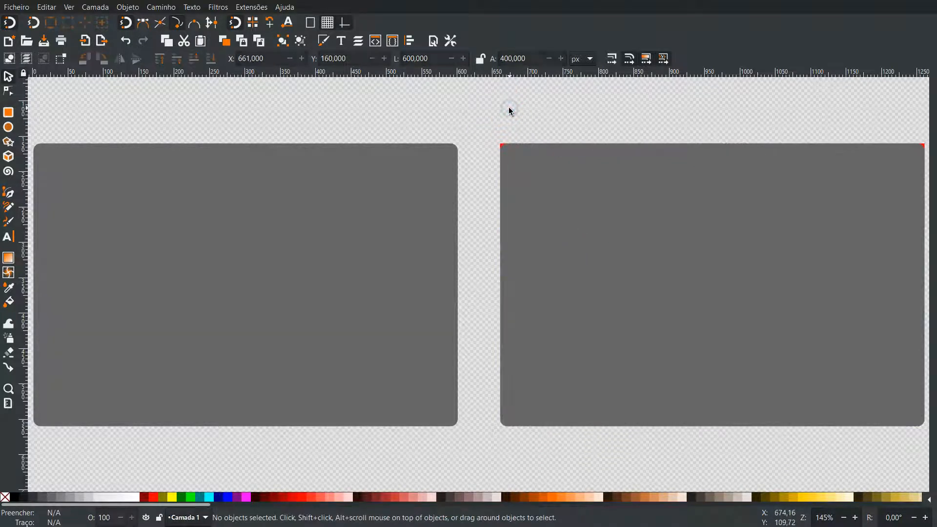
left_click(531, 207)
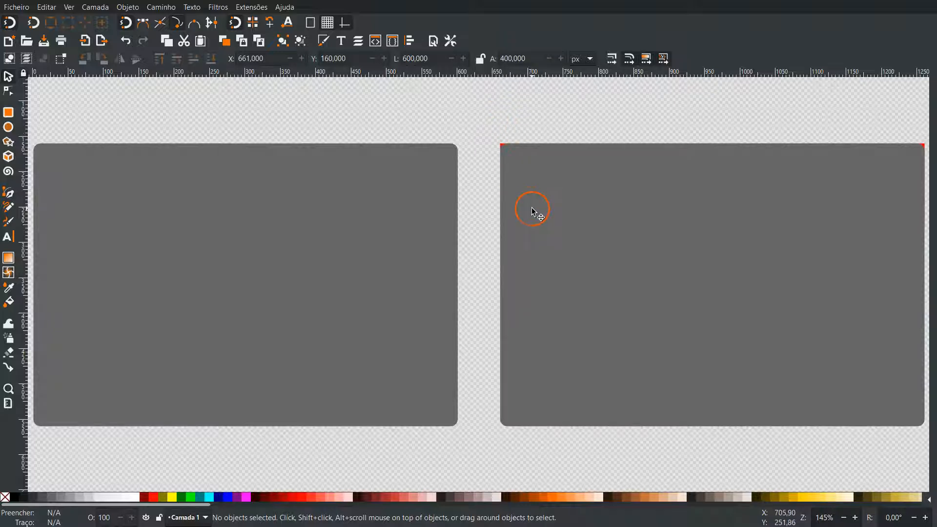
- Centre the rounded copy and the red strip on a vertical axis, relative to the largest object, and deselect both
key("3")
key("minus")
key("minus")
left_click(511, 163)
left_click_drag(678, 147, 309, 405)
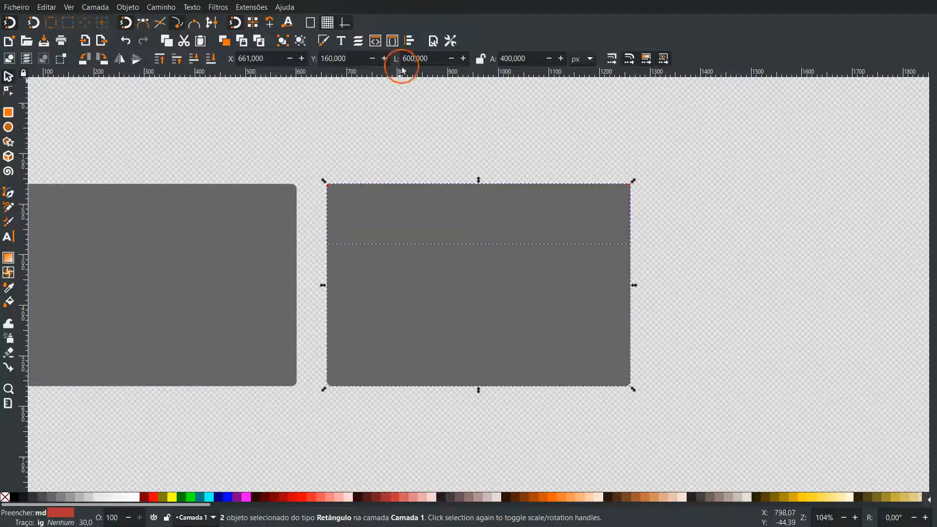
left_click(410, 41)
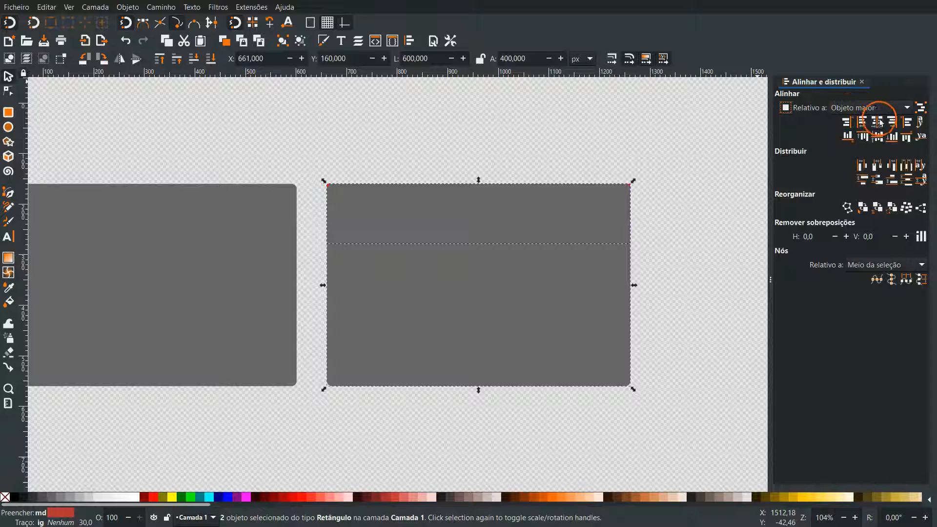
left_click(879, 120)
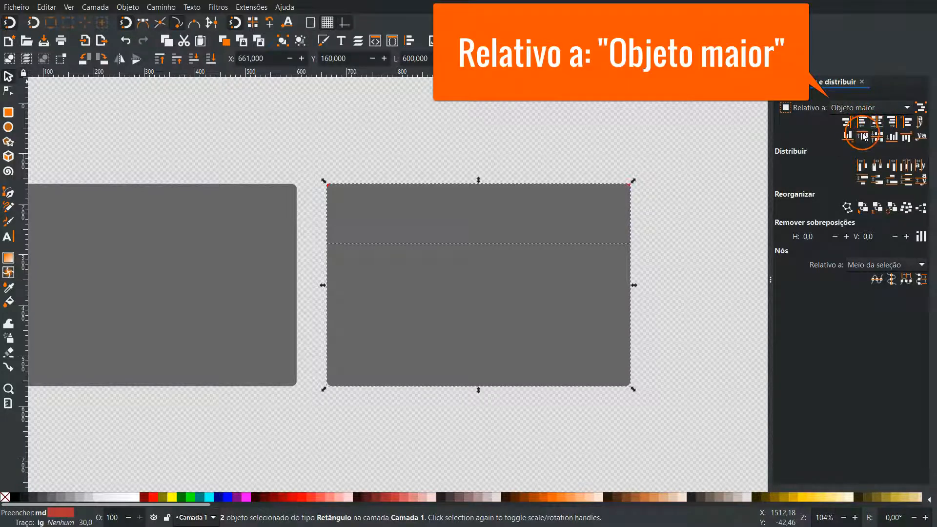
left_click(612, 113)
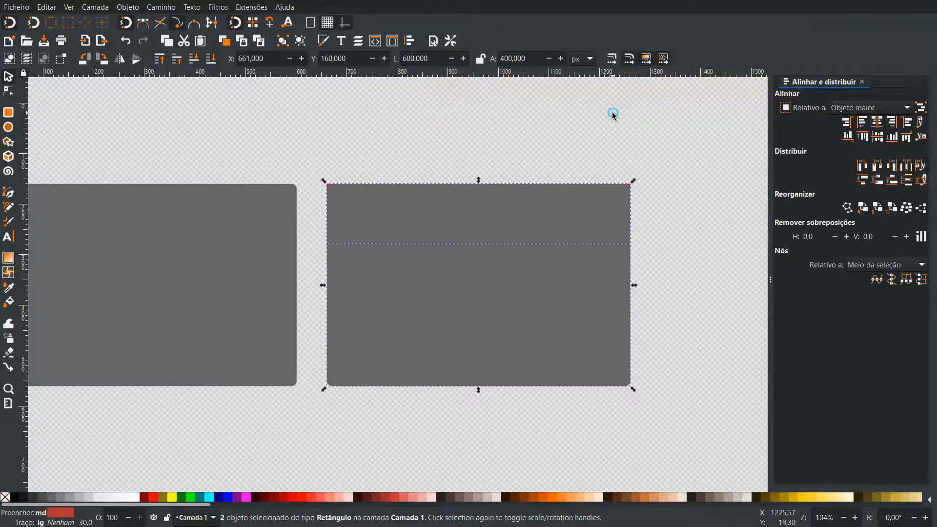
- Offset the rounded copy to X 723.726, Y 184.125 px, then align it and the red strip by horizontal centre and top edge
left_click_drag(517, 236, 533, 242)
left_click_drag(309, 150, 310, 150)
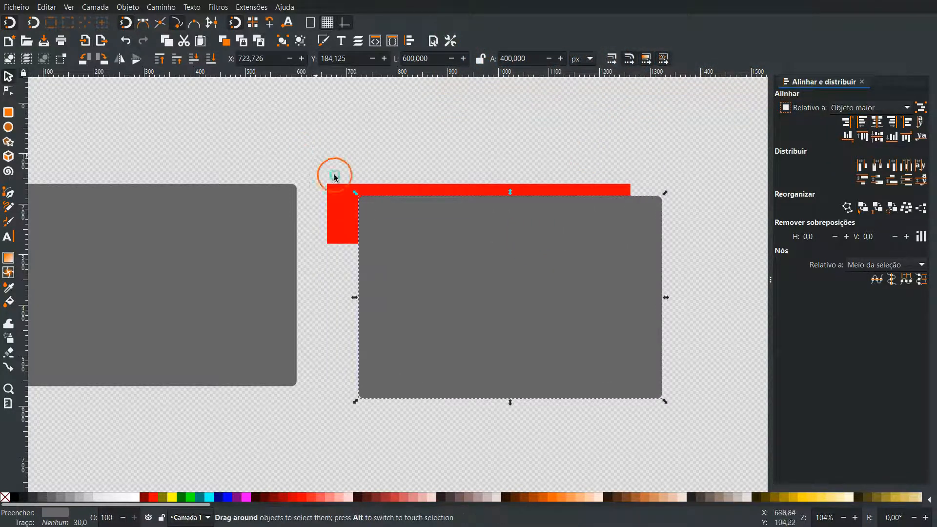
left_click_drag(709, 448, 709, 445)
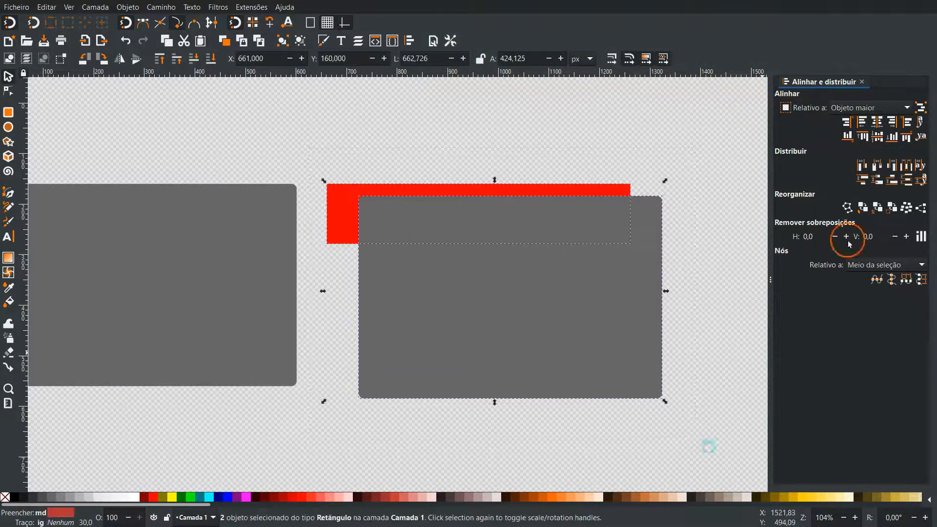
left_click(877, 122)
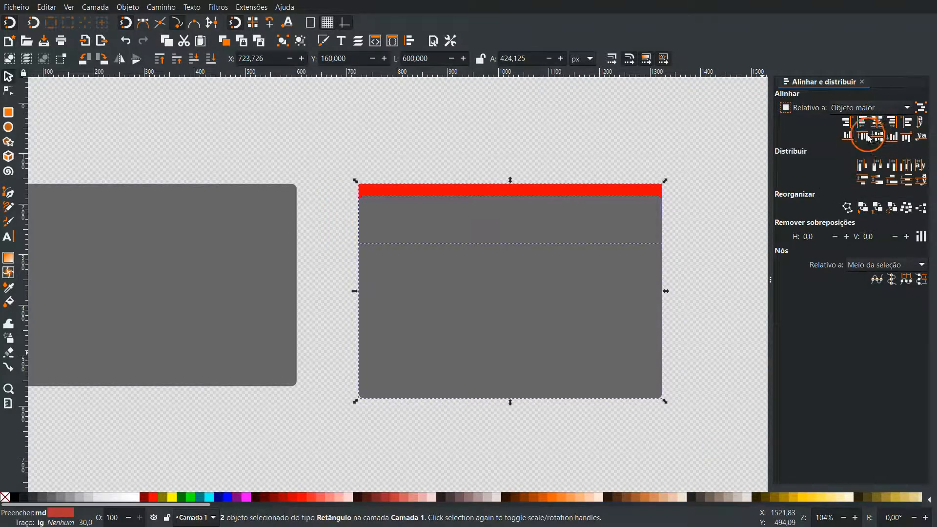
left_click(863, 137)
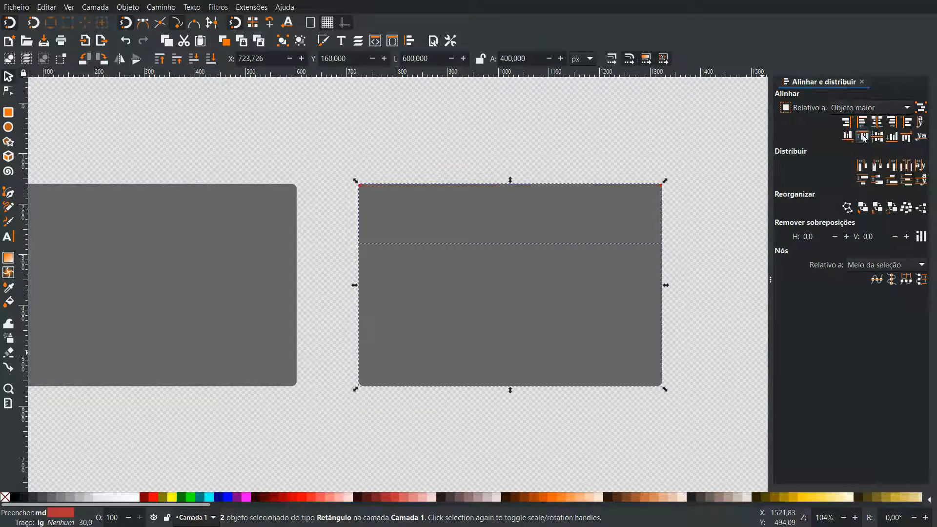
left_click(721, 202)
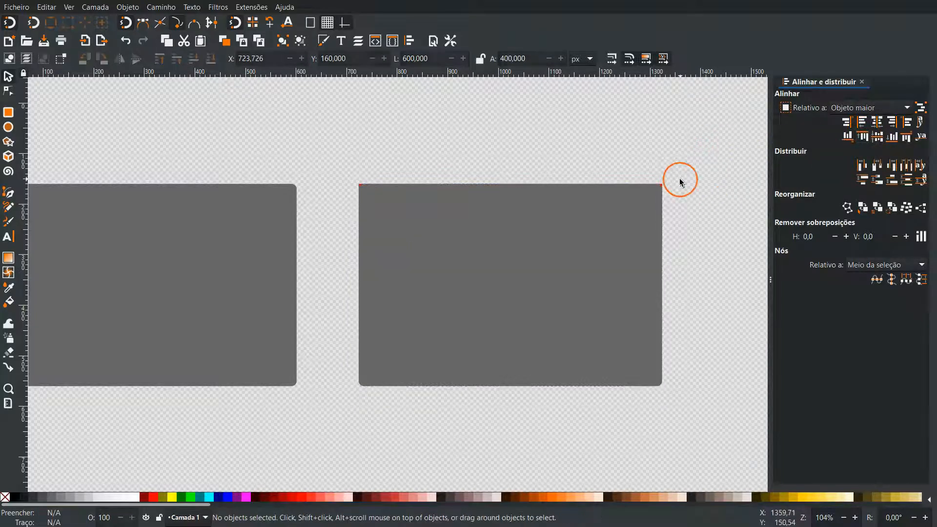
- Undo both alignments and snap the rounded copy back over the red strip at X 661, Y 160 px
key("ctrl+z")
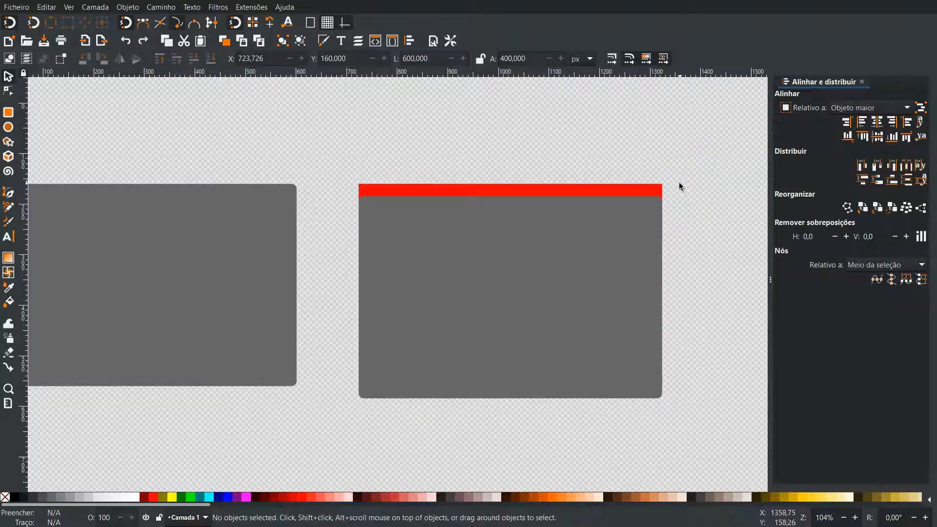
key("ctrl+z")
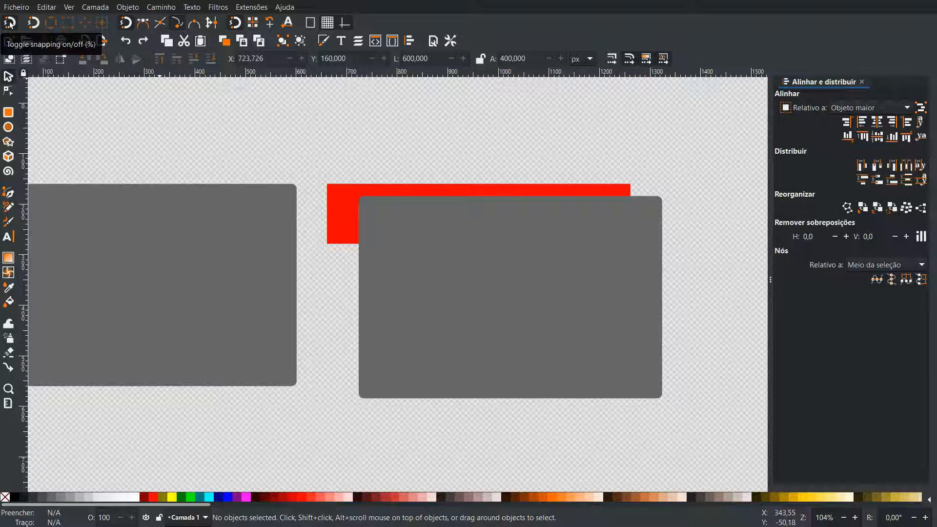
left_click(124, 23)
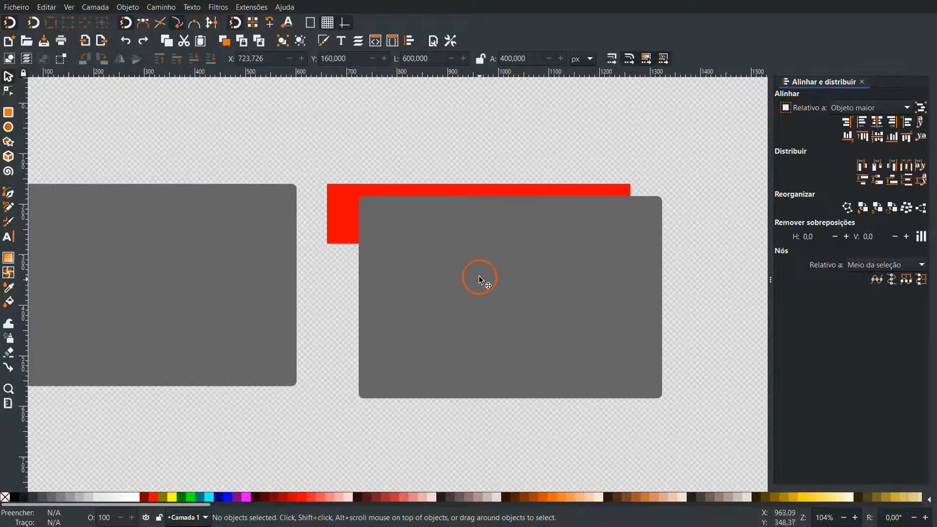
left_click_drag(483, 283, 410, 240)
left_click(352, 142)
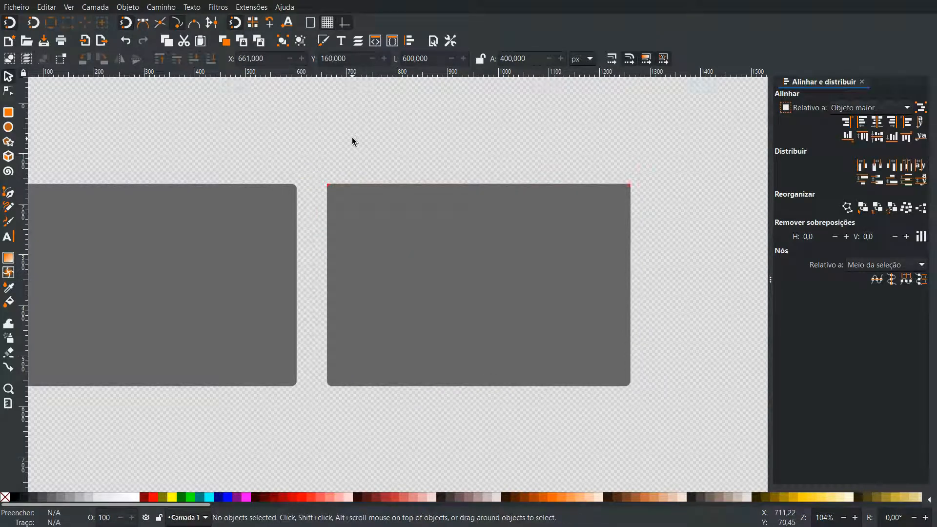
- Convert the overlapping rounded copy and red strip from objects to paths, then deselect them
left_click_drag(308, 167, 656, 418)
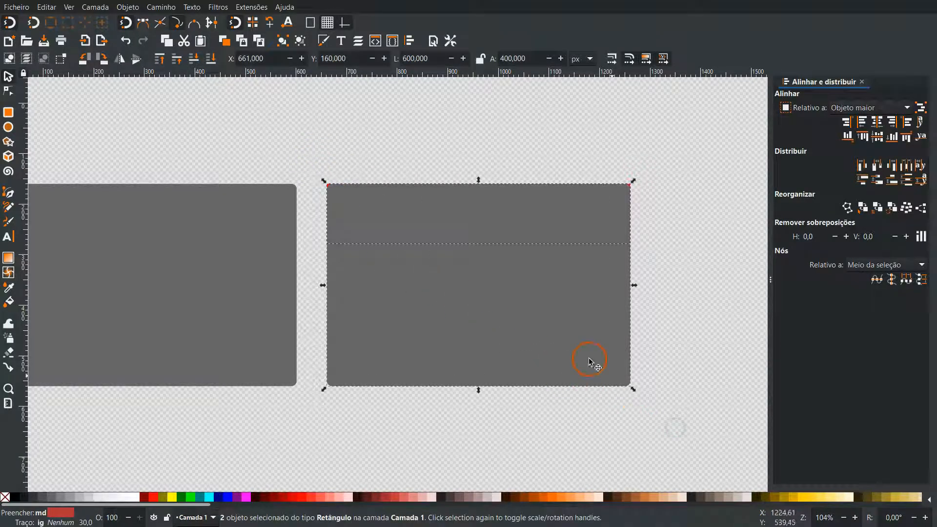
left_click(174, 6)
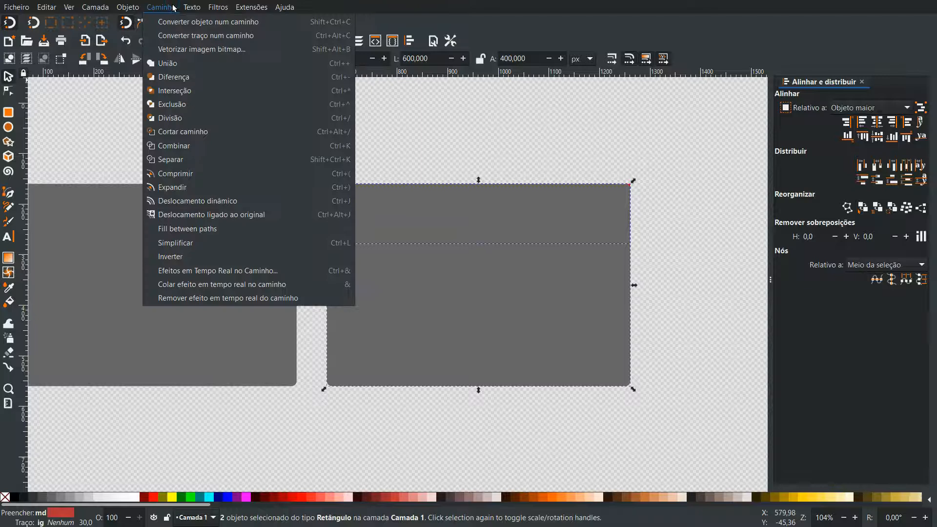
left_click(195, 22)
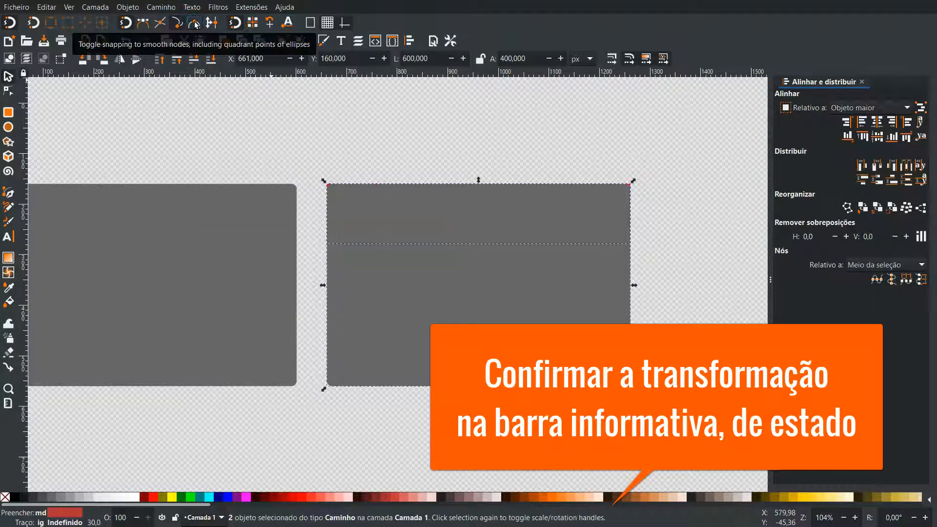
left_click(291, 103)
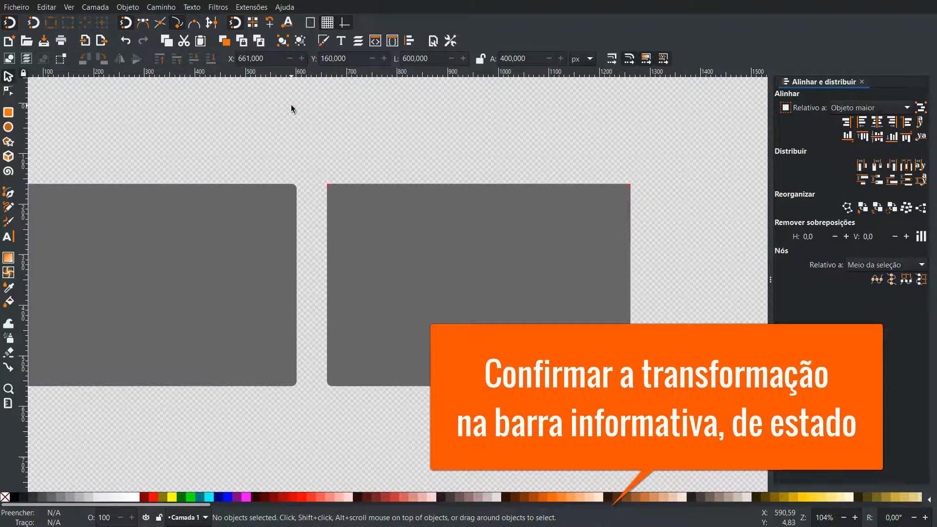
- Compare the rectangle parameters available for the original rounded rectangle and for the converted path
left_click(71, 205)
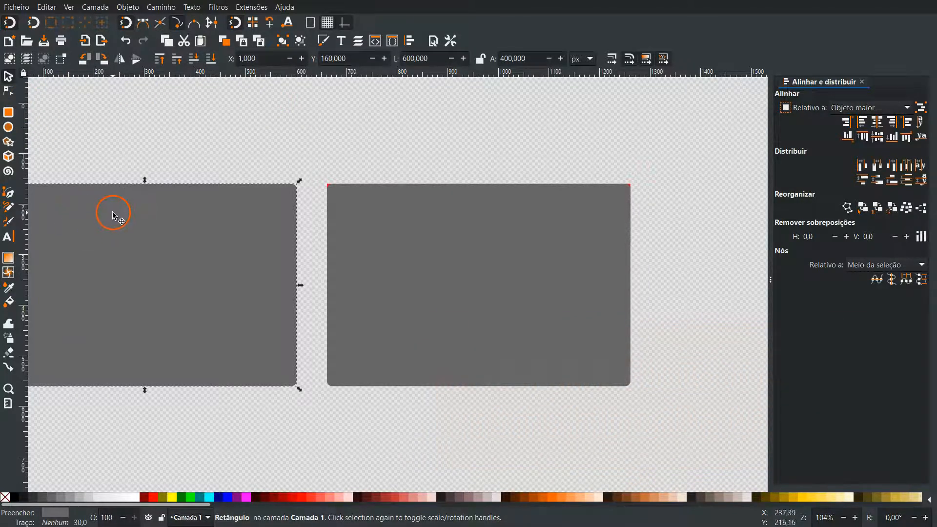
left_click(10, 113)
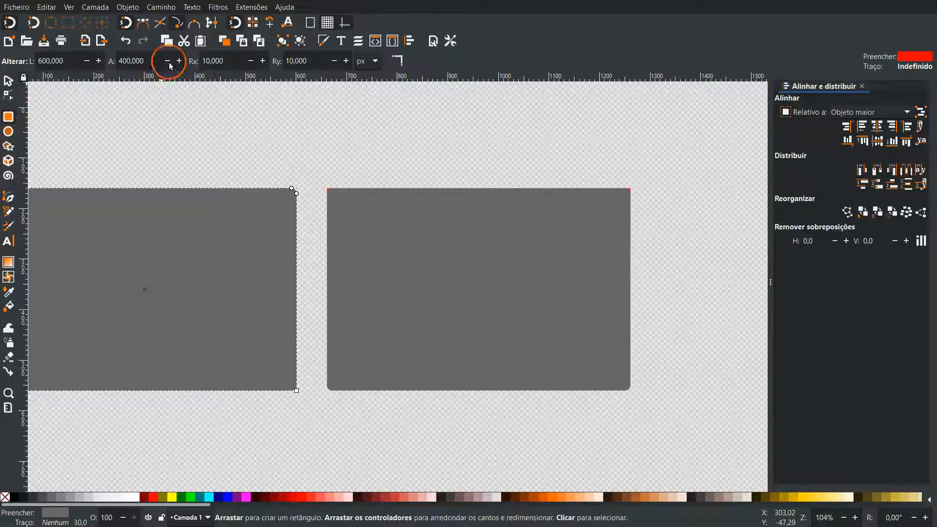
left_click(396, 215)
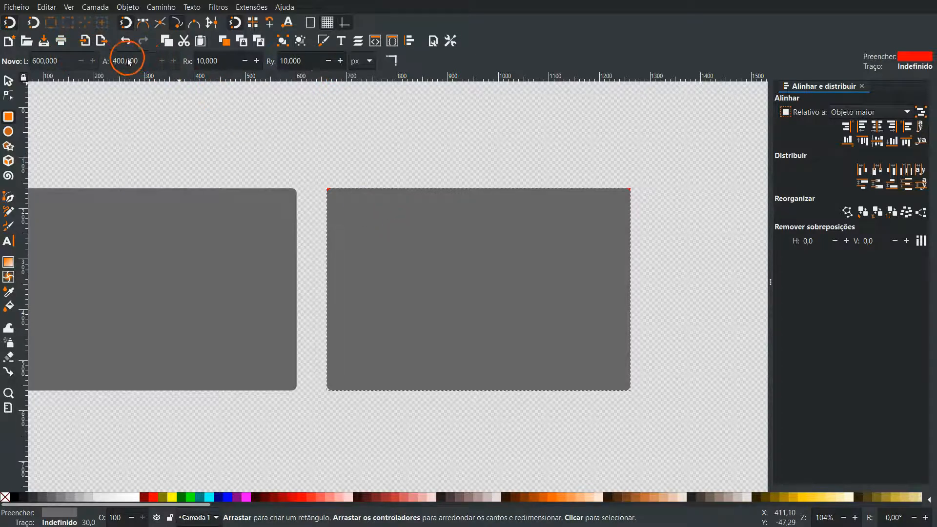
- Merge the two overlapping paths into a single shape with Union and inspect its corners
left_click(10, 80)
left_click_drag(314, 161, 401, 293)
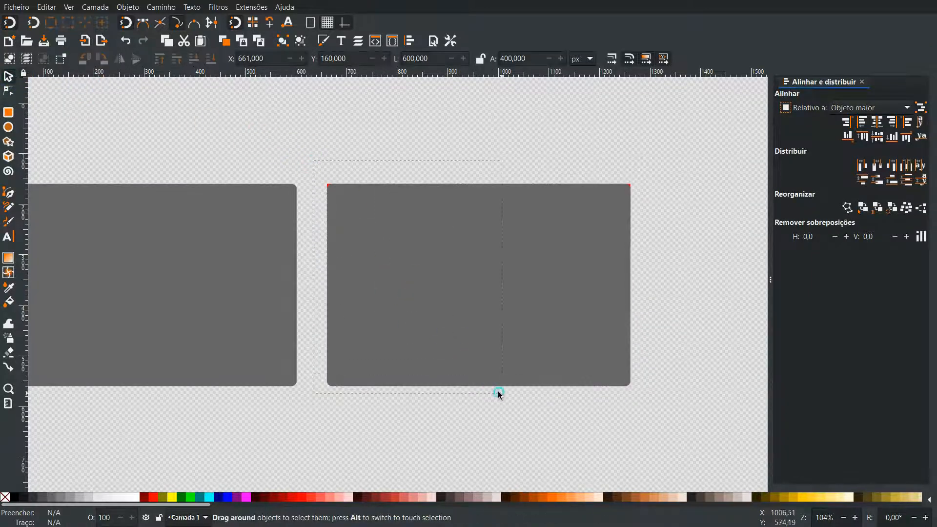
left_click_drag(677, 426, 677, 426)
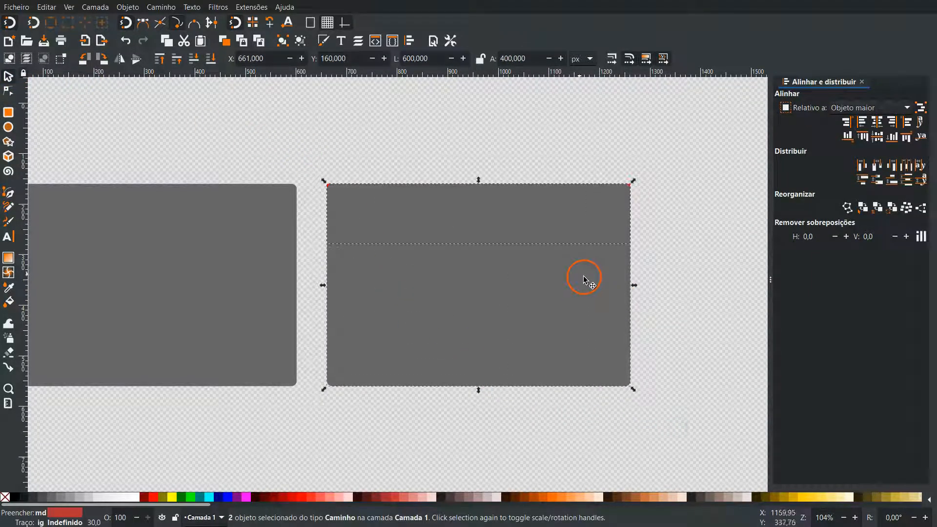
left_click(161, 7)
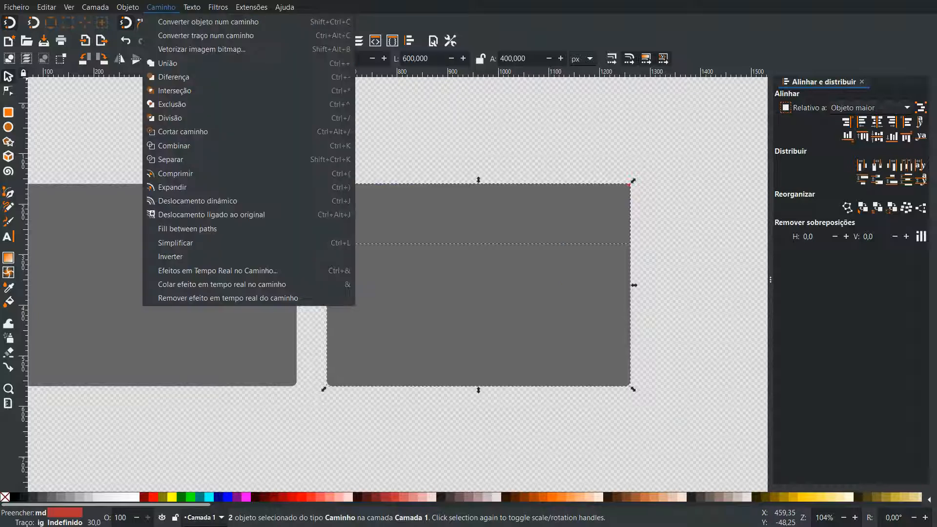
left_click(166, 63)
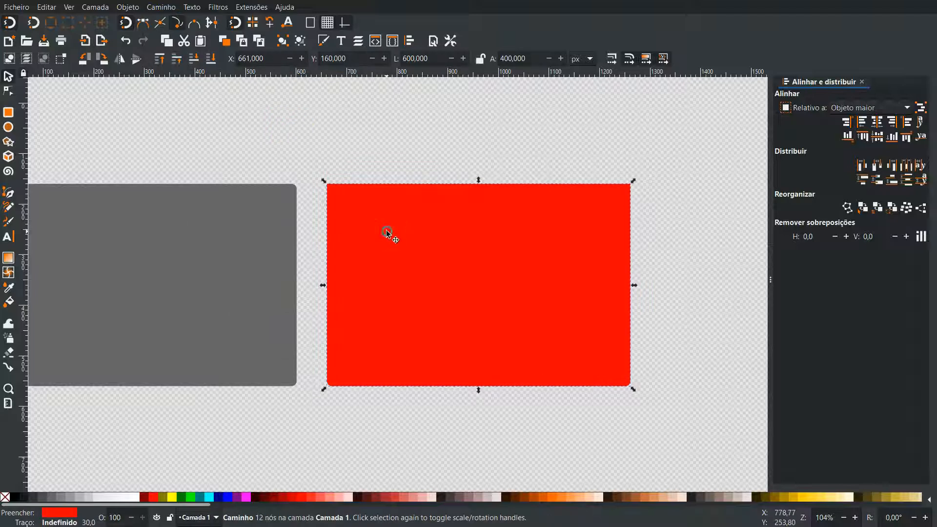
key("3")
left_click(84, 103)
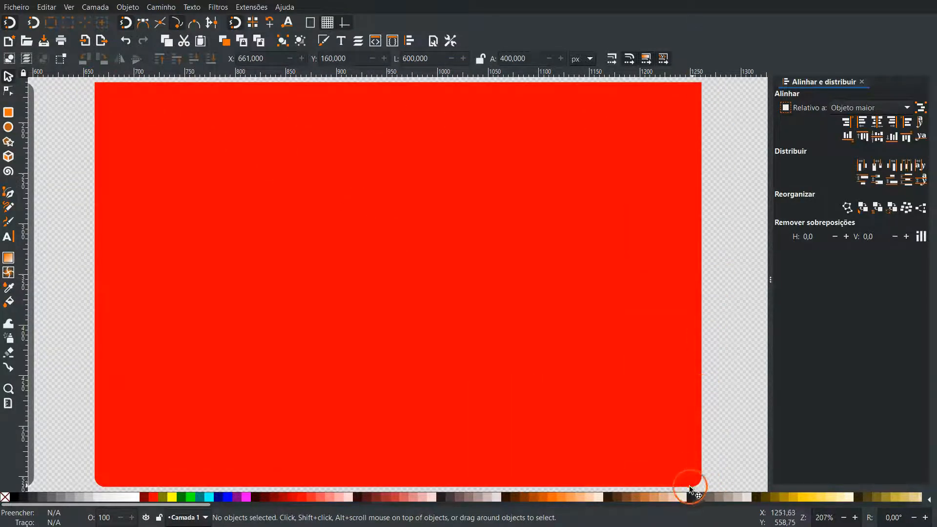
- Fill the merged red shape with the grey sampled from the original rounded rectangle, then deselect it
key("4")
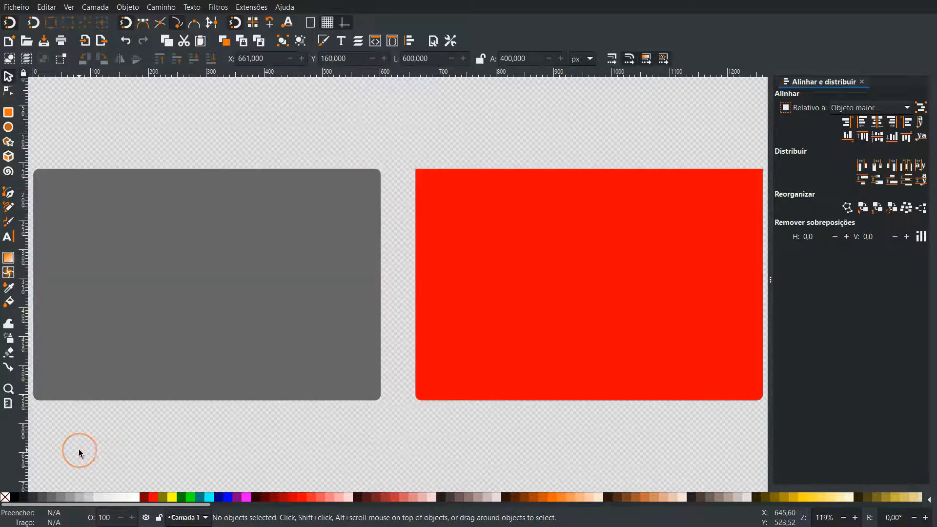
key("minus")
left_click(493, 310)
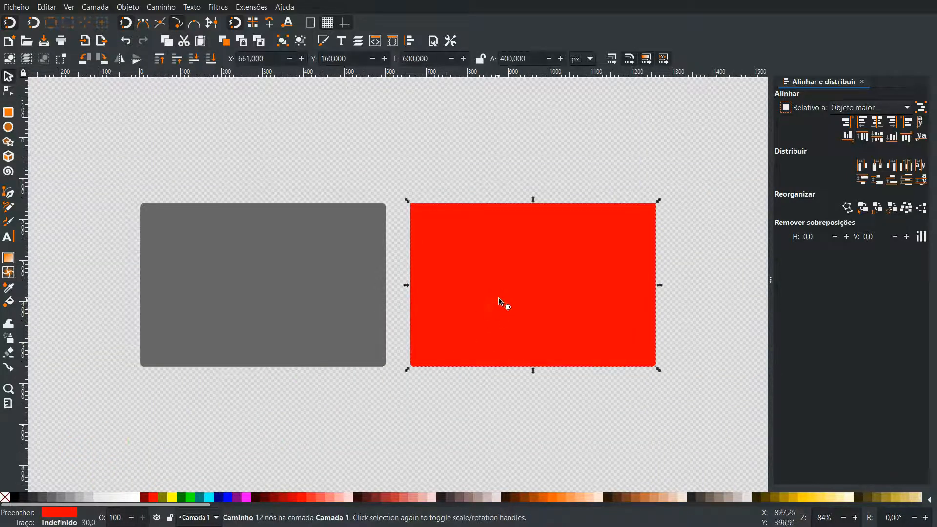
left_click(12, 288)
left_click(282, 261)
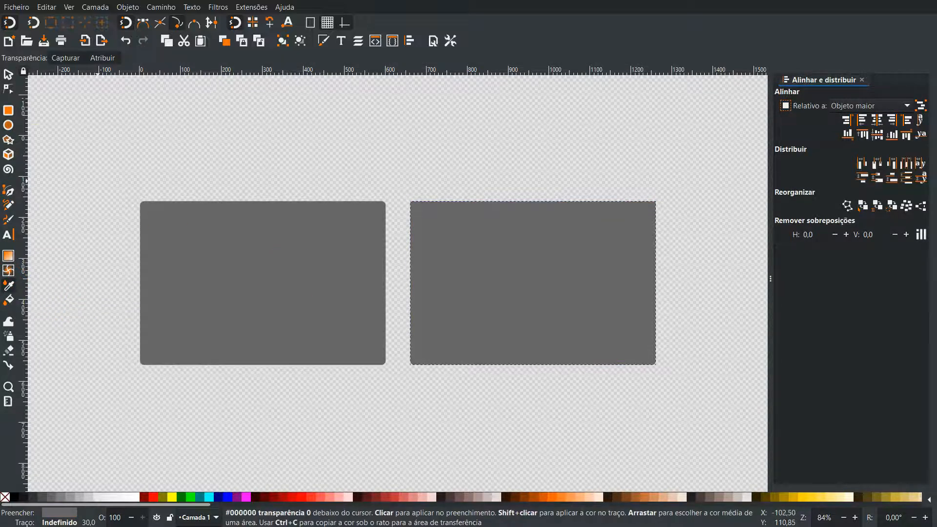
key("s")
left_click(640, 186)
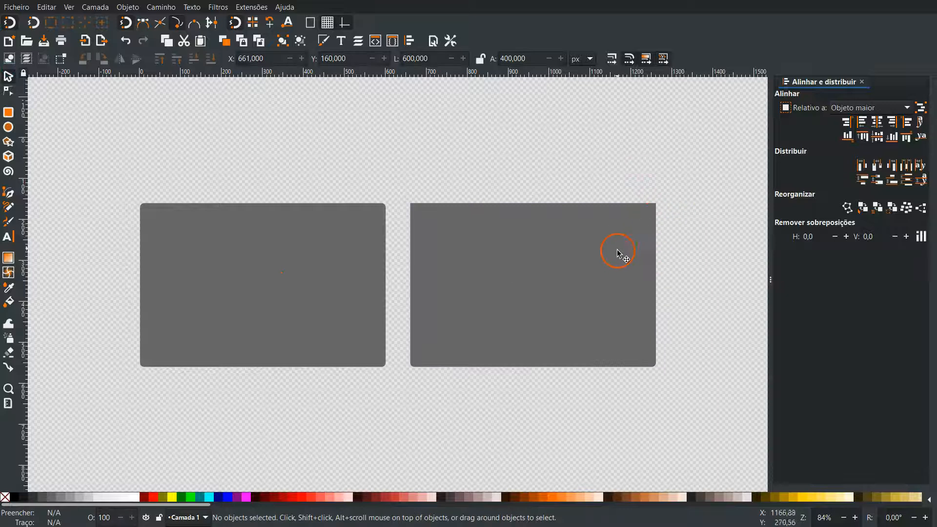
- Recolour the original rounded rectangle with a light grey two palette shades darker than 10% grey
left_click(332, 239)
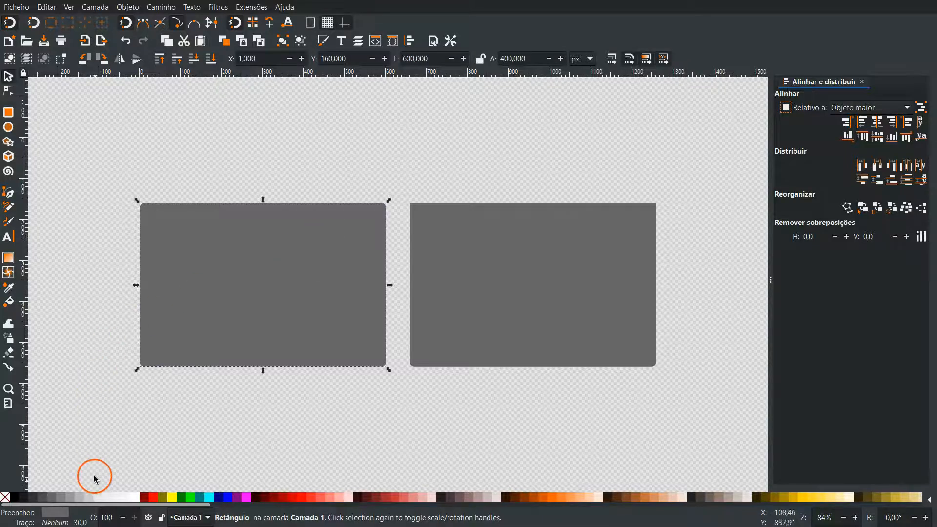
left_click(98, 497)
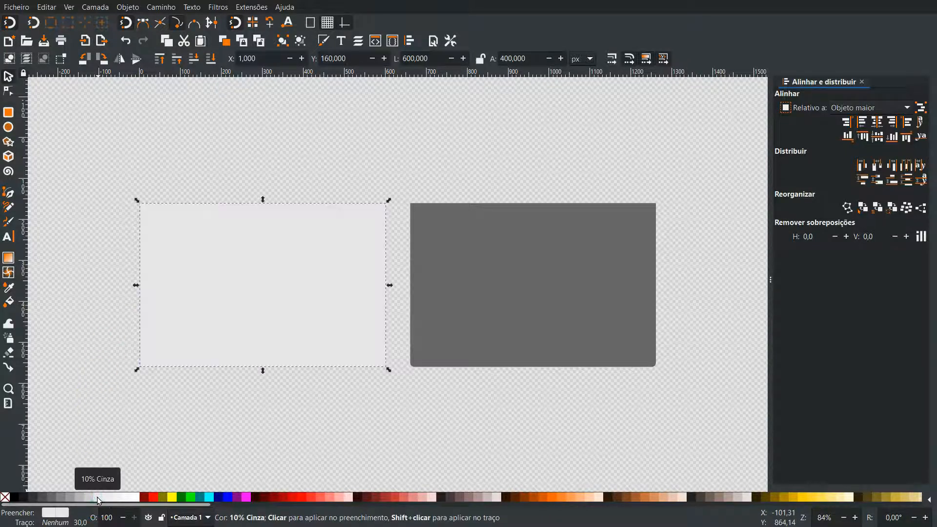
left_click(88, 497)
left_click(79, 497)
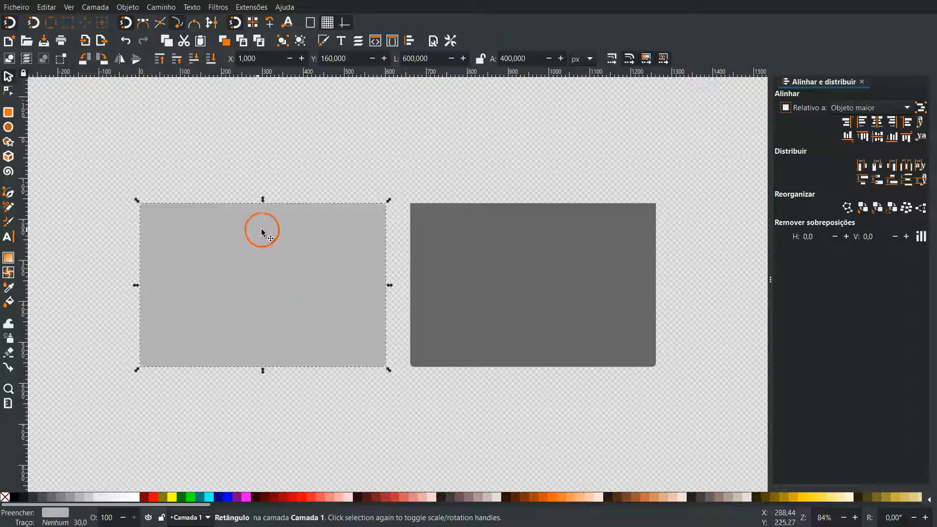
- Set the light grey rounded rectangle's width to 400 px using its rectangle parameters, then deselect it
left_click(9, 112)
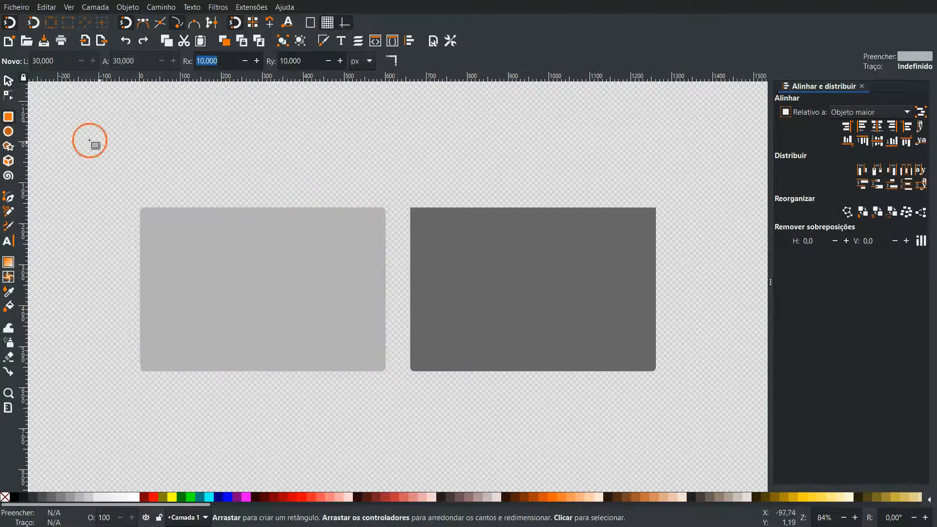
left_click(239, 255)
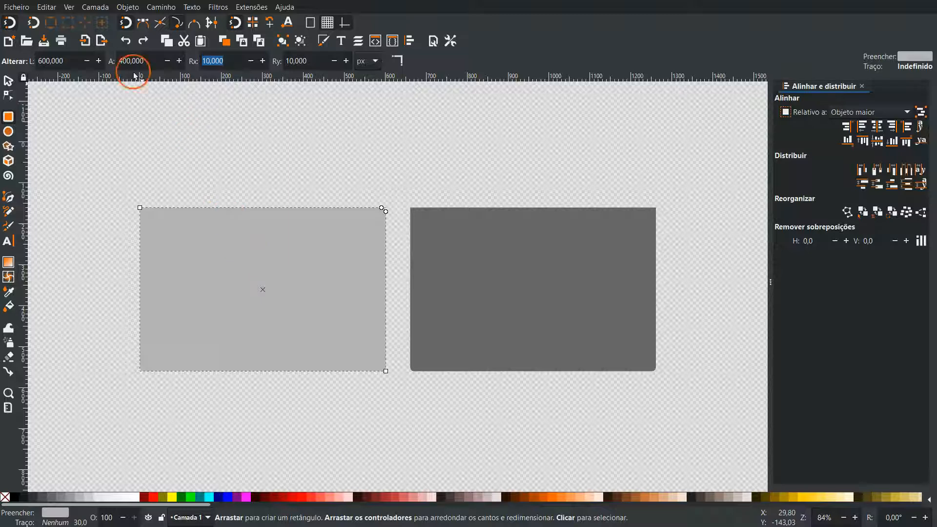
left_click_drag(78, 56, 30, 61)
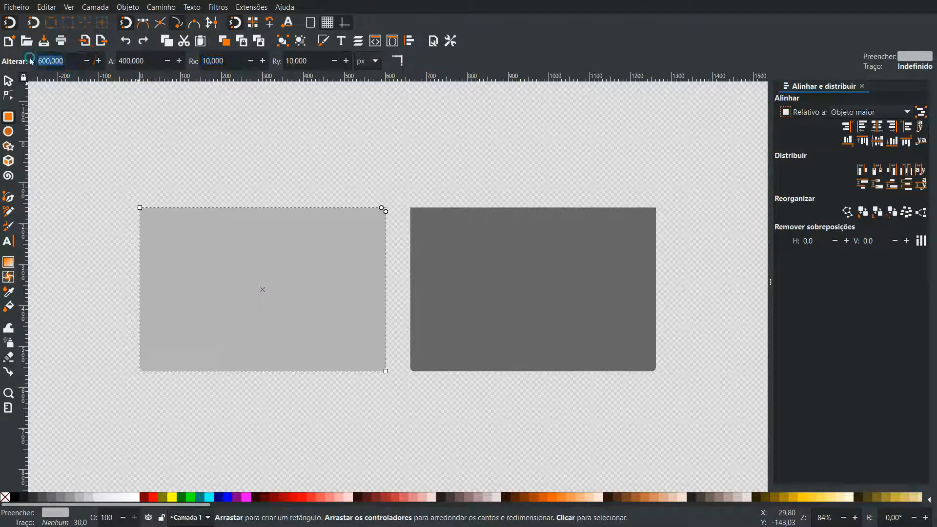
type("400")
key("Tab")
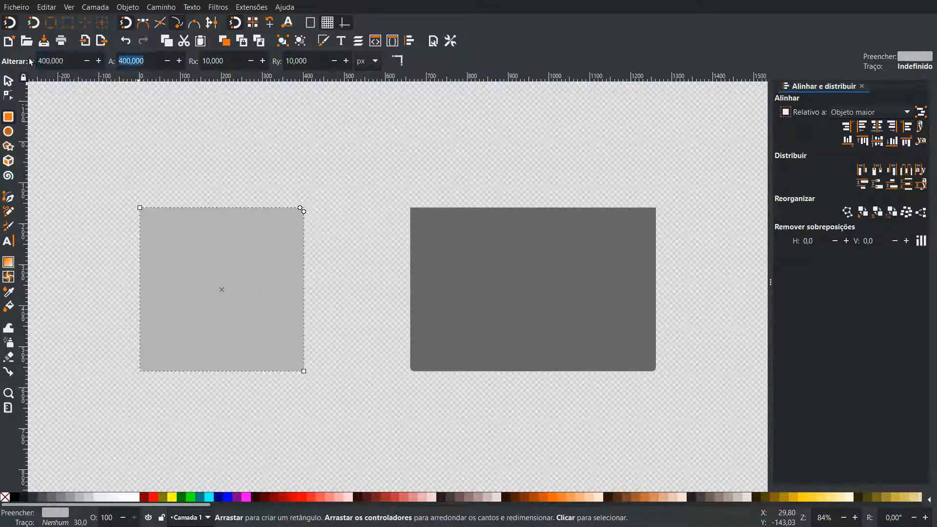
key("Tab")
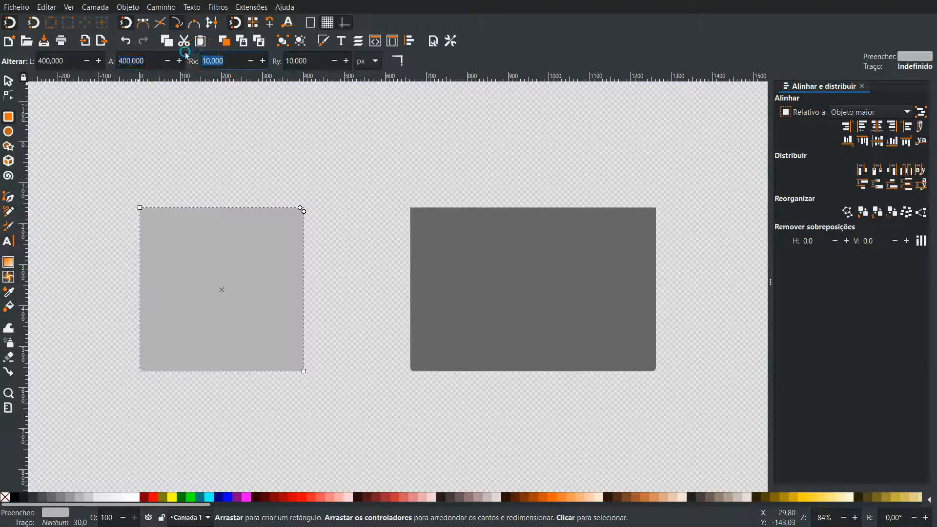
key("Tab")
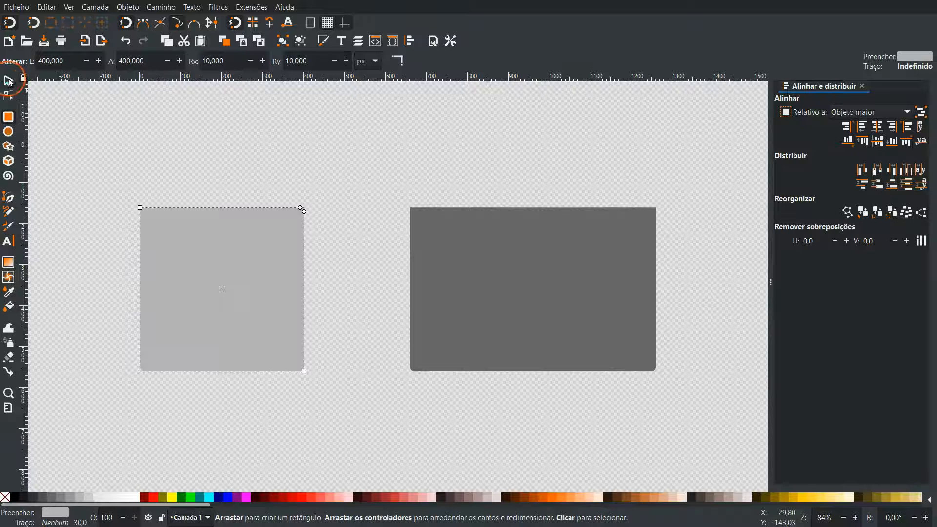
left_click(9, 80)
left_click(135, 156)
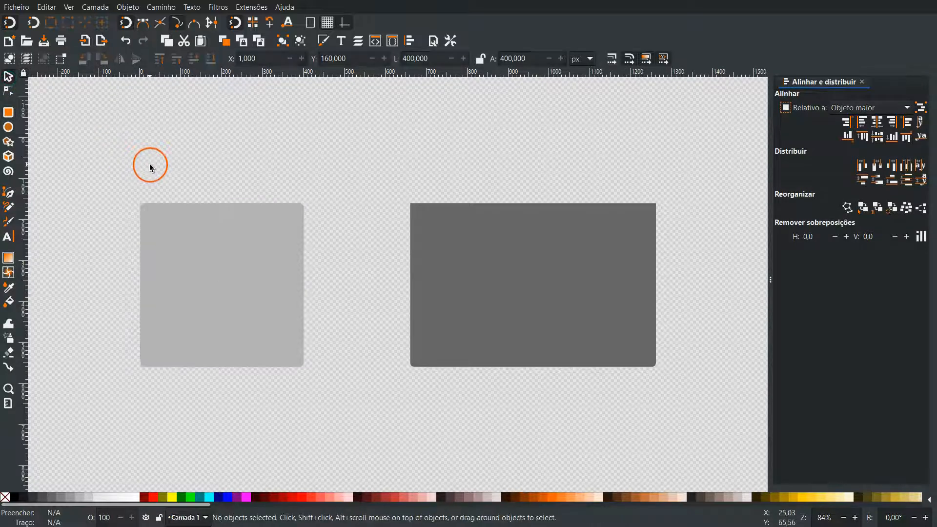
- Lock the proportions of the light grey rounded square and resize it to 40 px wide
left_click(250, 334)
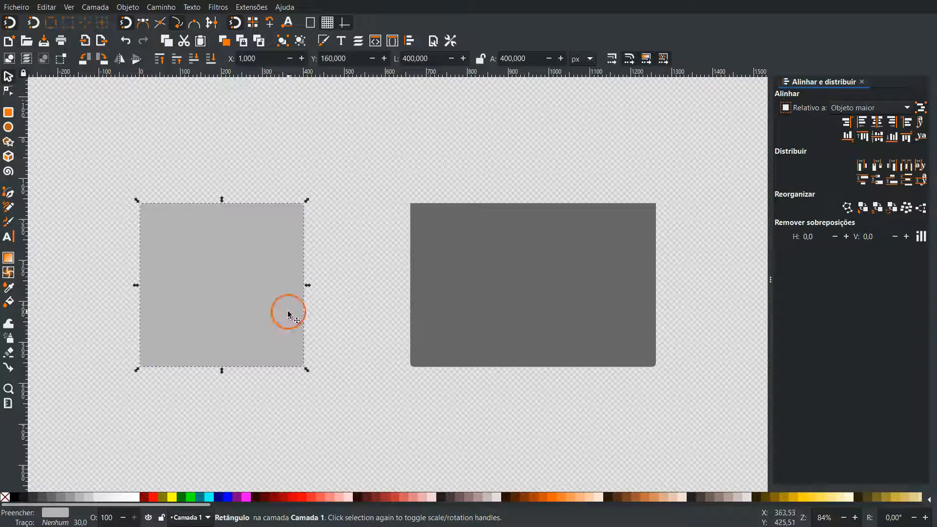
left_click(434, 59)
left_click(419, 58)
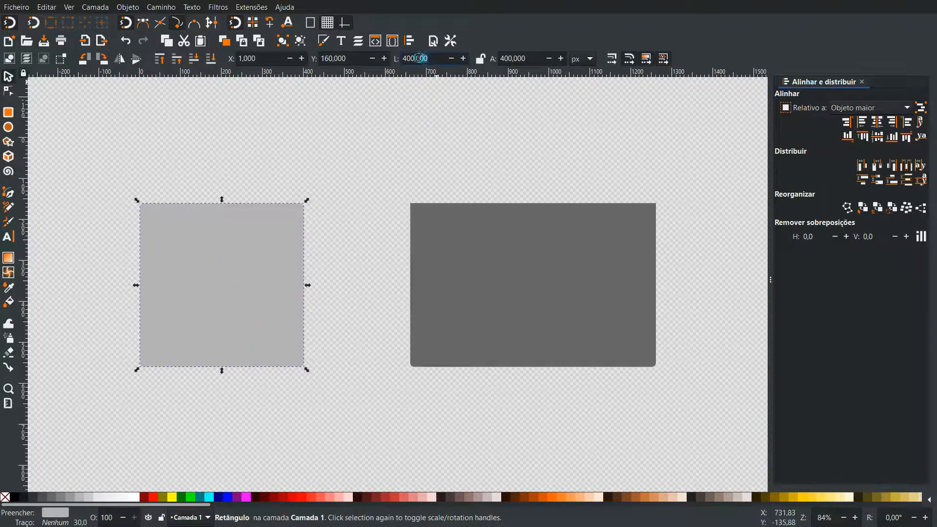
key("BackSpace")
key("Return")
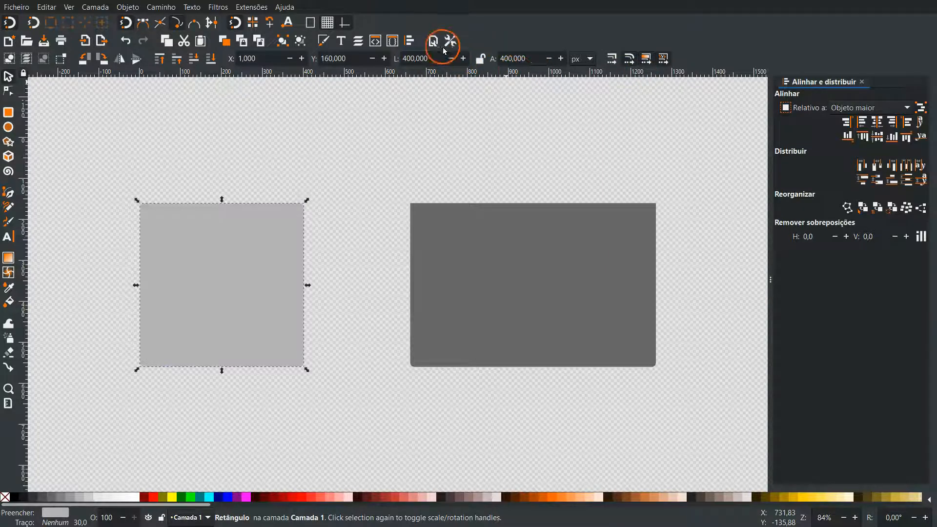
left_click(482, 59)
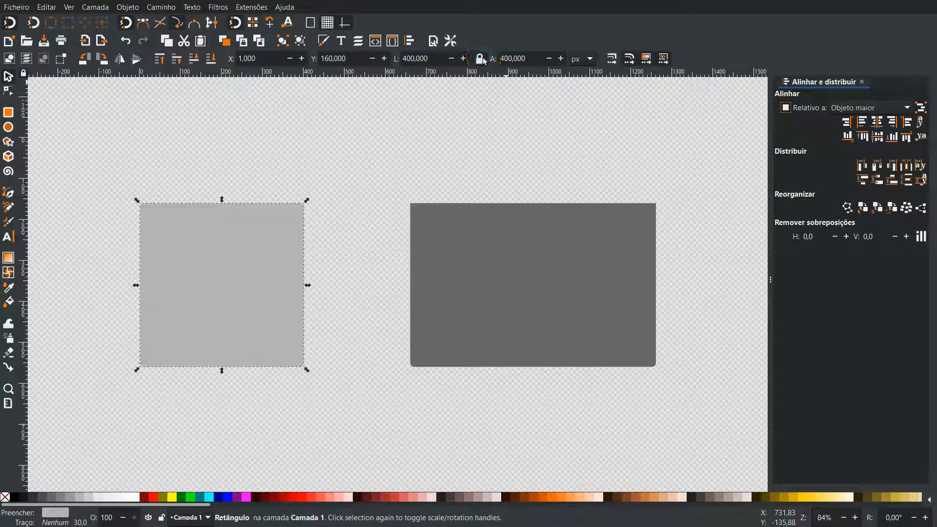
left_click(445, 59)
left_click(650, 125)
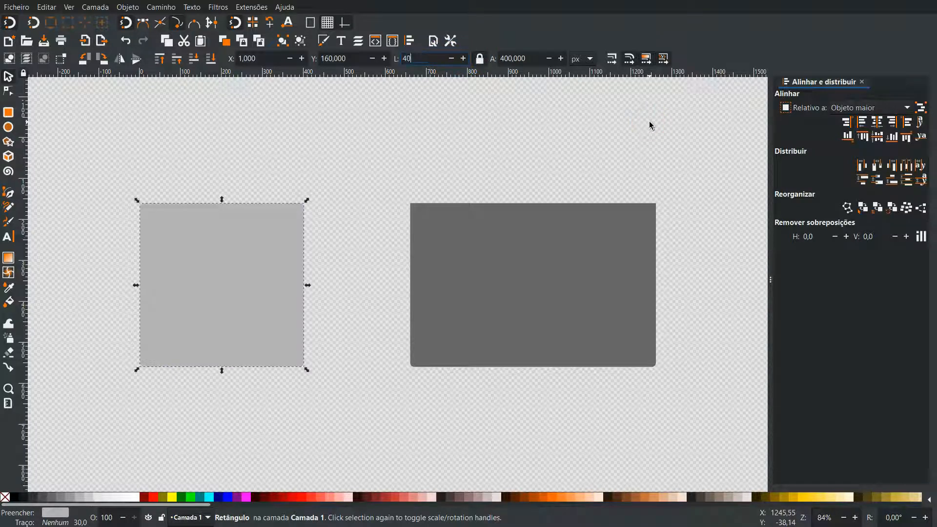
type("40")
left_click(532, 57)
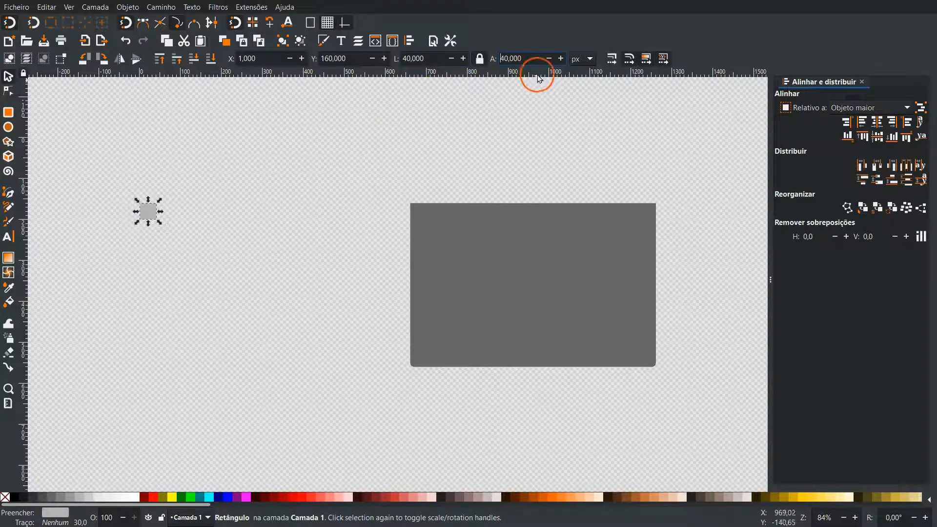
- Move the small square to about X 12, Y 695 px and fill it with a near-black grey
left_click_drag(151, 212, 166, 414)
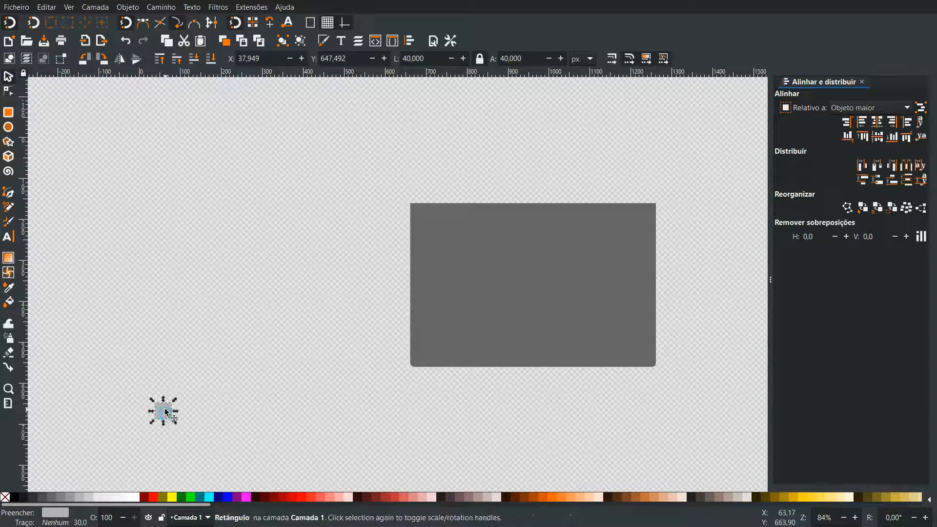
scroll(165, 406, "down", 8)
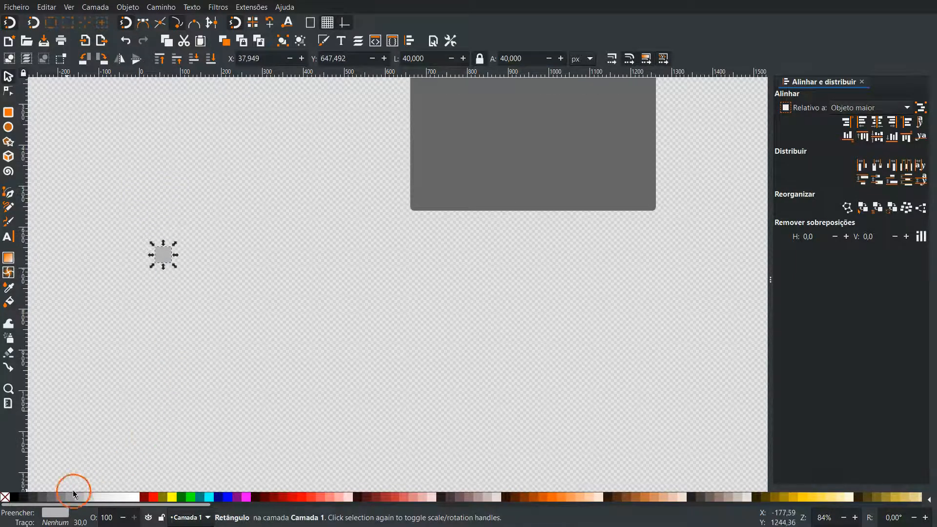
left_click(15, 497)
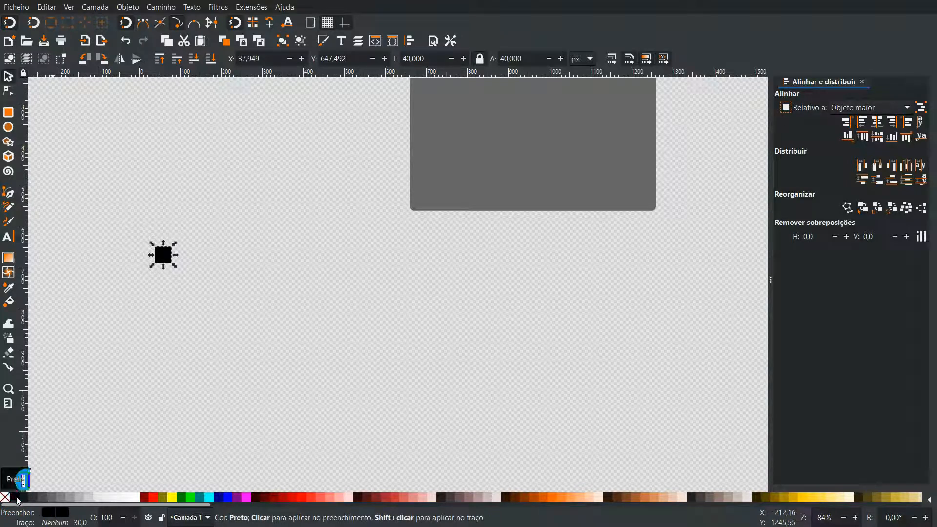
left_click_drag(165, 256, 154, 275)
left_click(156, 219)
left_click(152, 278)
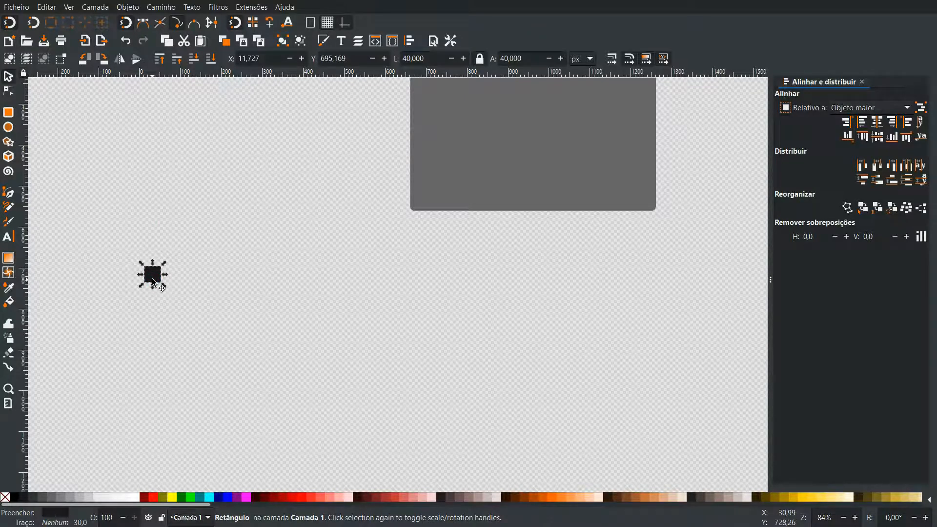
- Create tiled clones of the small square in 6 rows and 21 columns, shifted 20% in X per column and 20% in Y per row
scroll(152, 282, "up", 1)
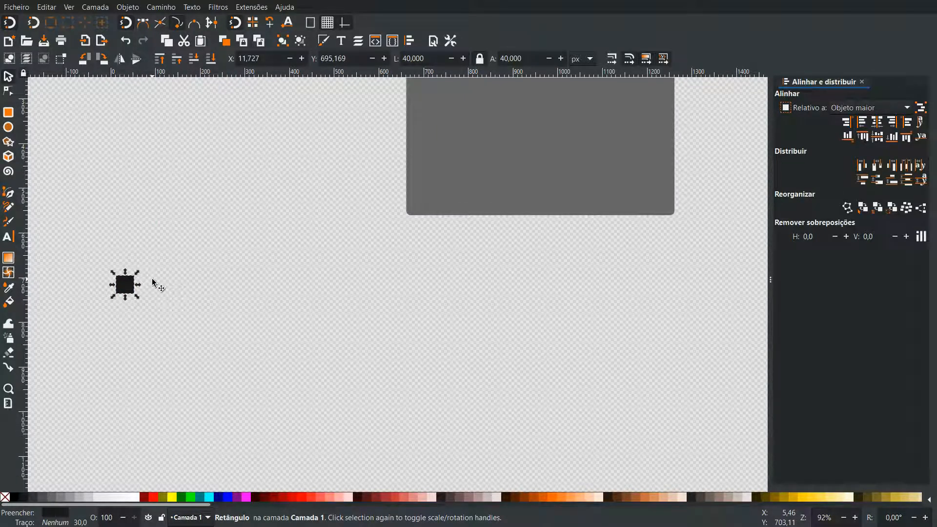
left_click(50, 7)
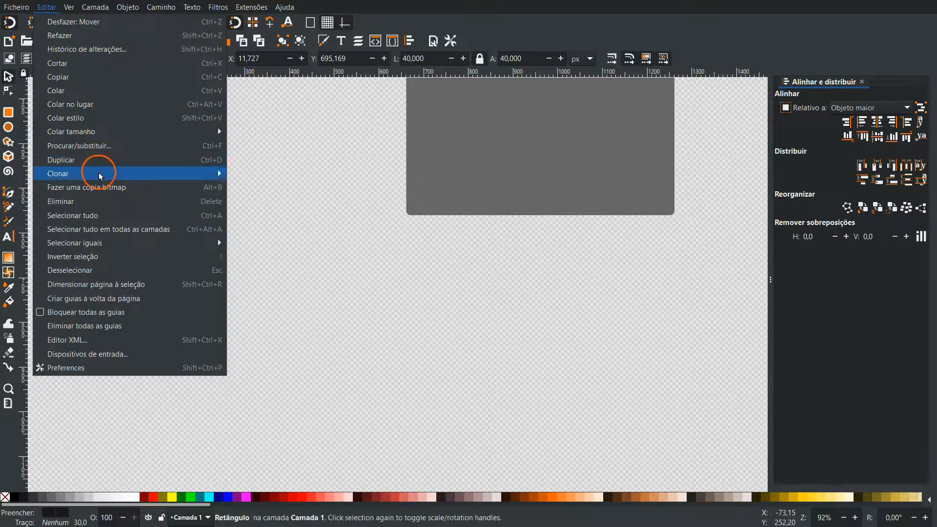
mouse_move(103, 173)
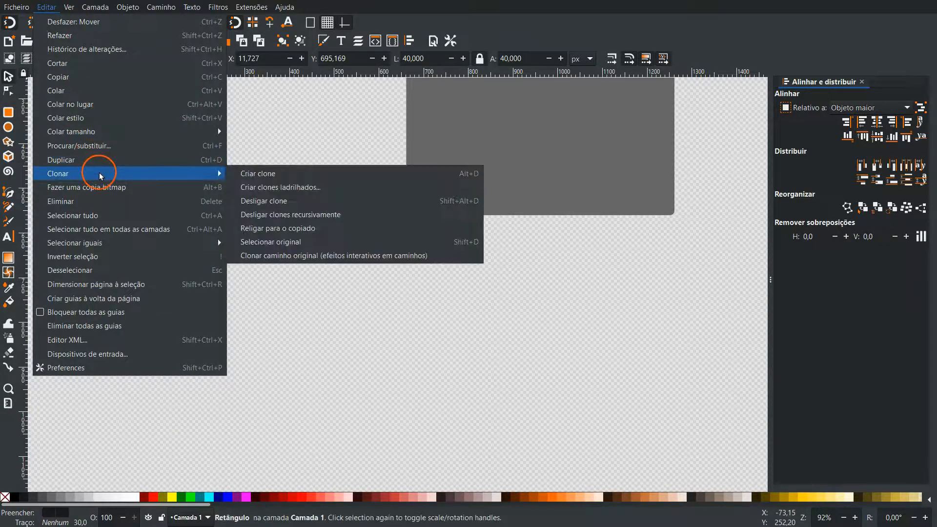
left_click(269, 189)
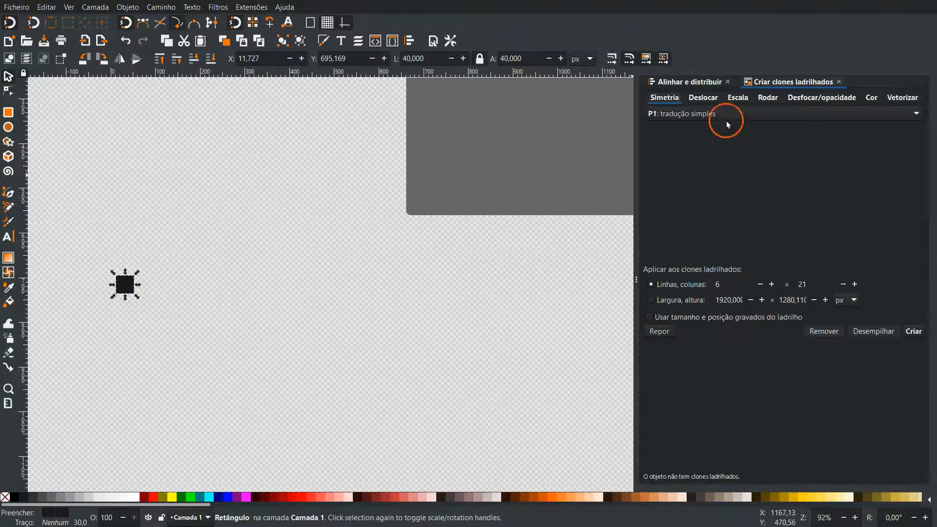
left_click(704, 98)
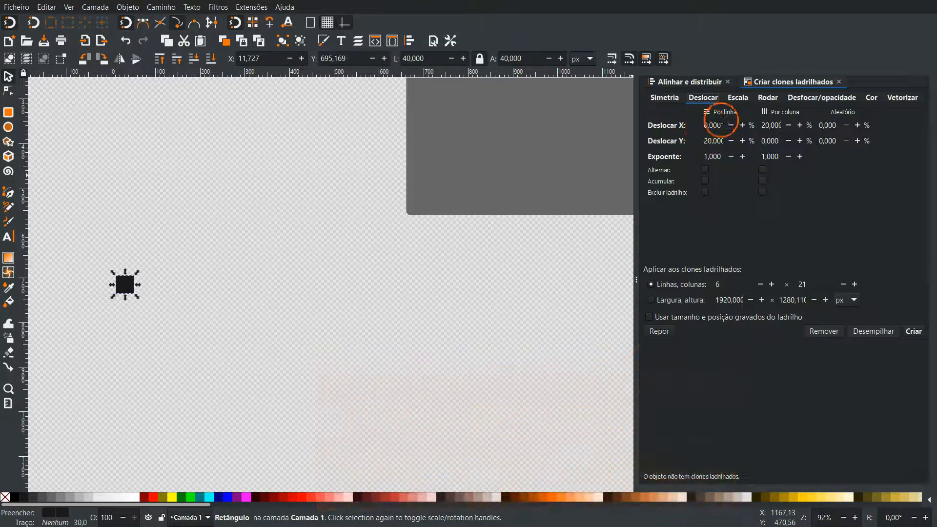
left_click(767, 125)
left_click(667, 143)
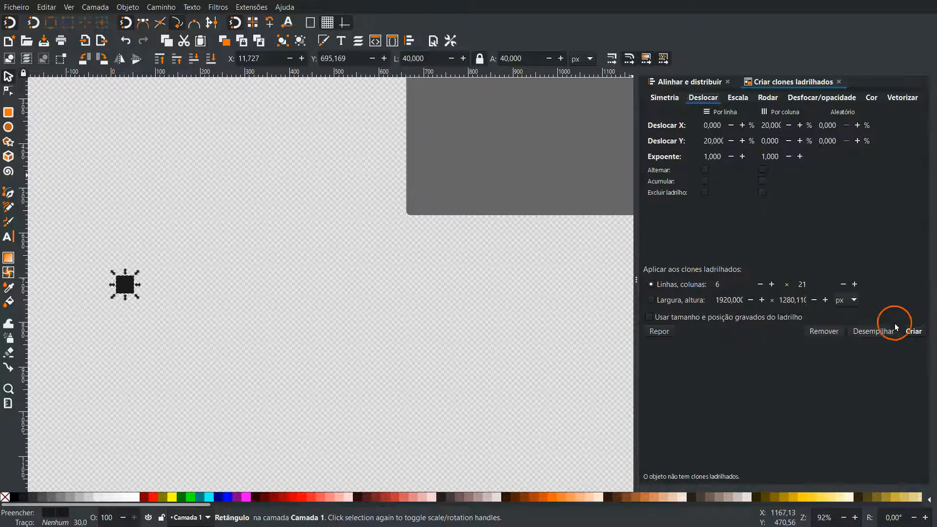
left_click(908, 334)
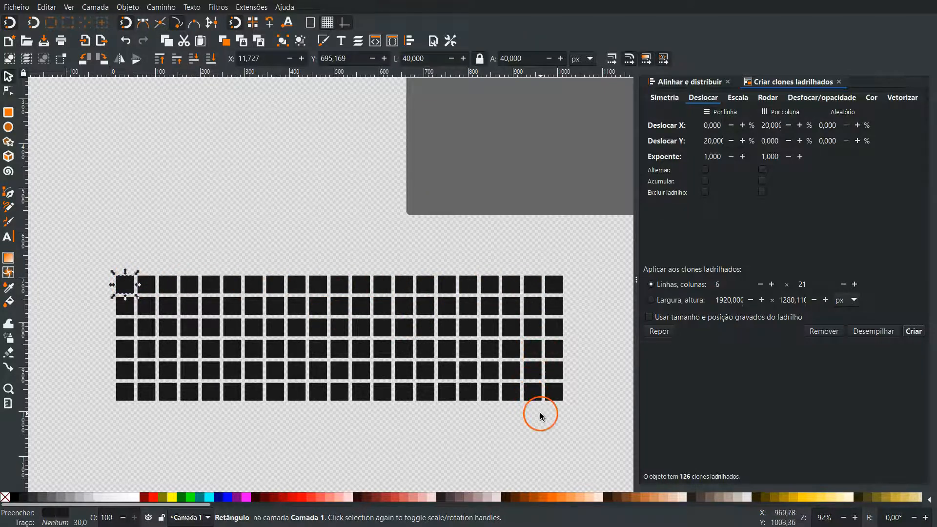
- Select the original square hidden beneath the first clone in the grid's top row
left_click(115, 240)
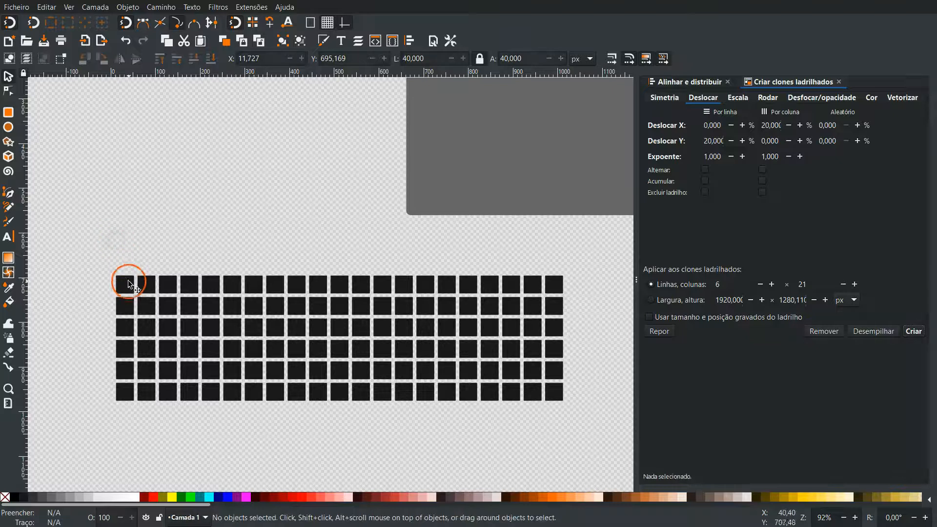
left_click(129, 284)
left_click(126, 286)
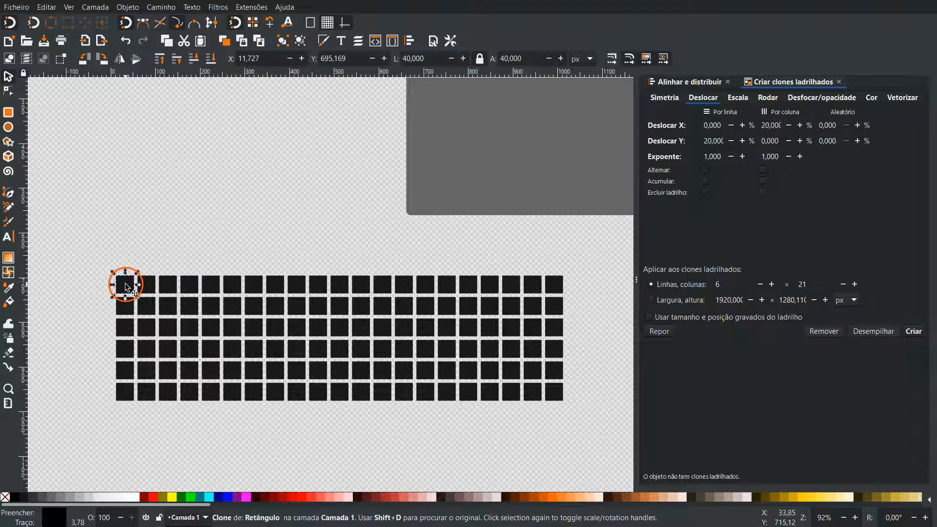
left_click(127, 287)
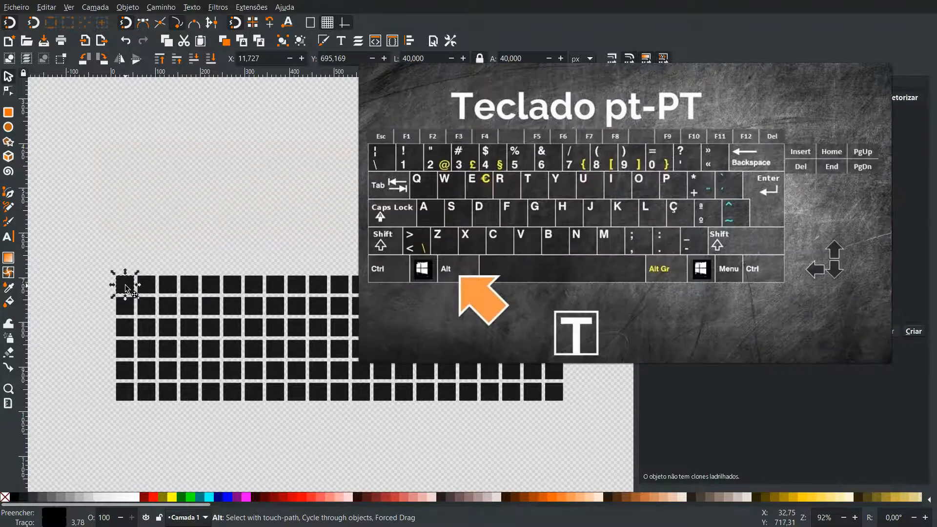
left_click(125, 288, "alt")
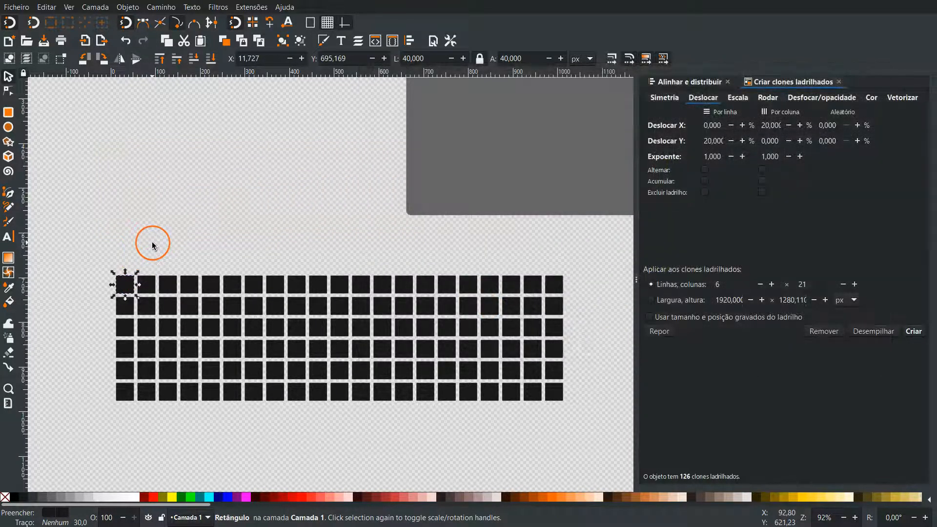
- Try nudging the original square 16 px to the left in small increments, and undo the move
key("Left")
key("Left")
key("Left")
key("Left")
key("Left")
key("Left")
key("Left")
key("Left")
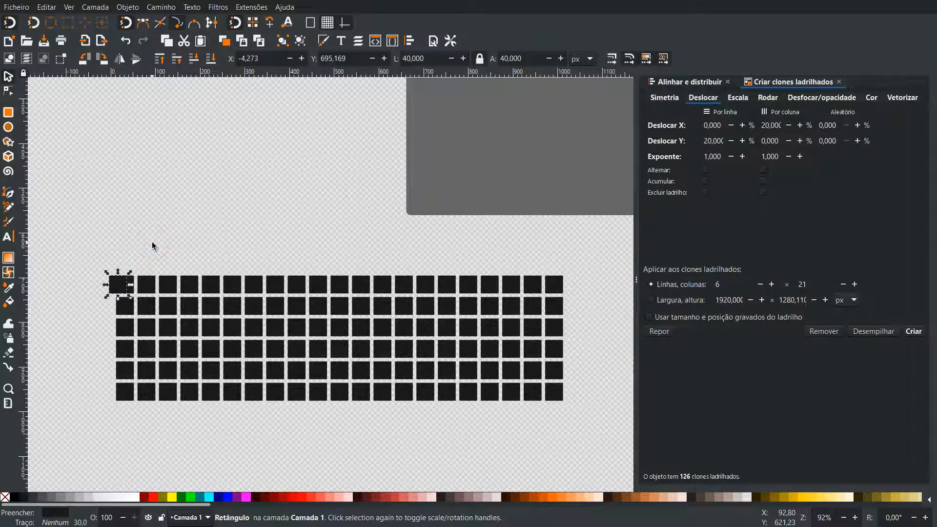
key("ctrl+z")
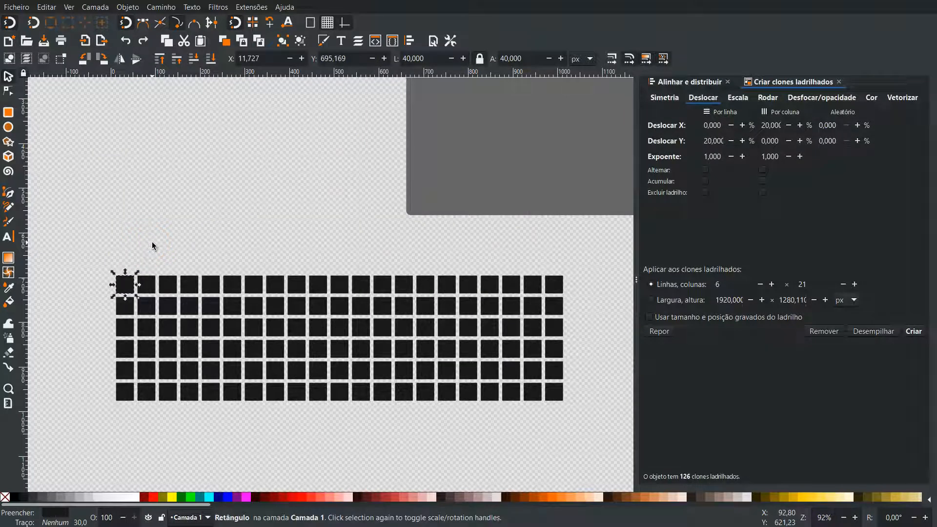
- Shift the original square 60 px to the left, clear of the clone grid, and fill it with red
key("shift")
key("shift+Left")
key("shift+Left")
key("shift+Left")
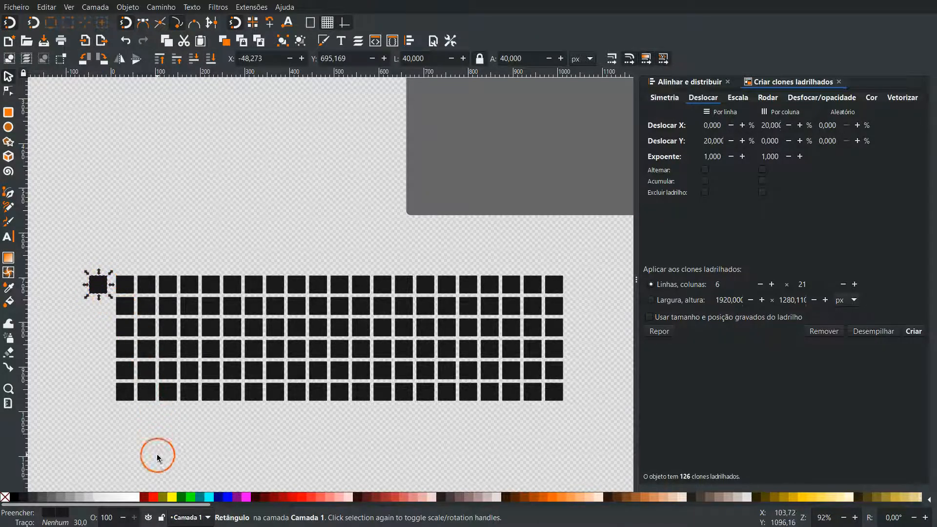
left_click(152, 497)
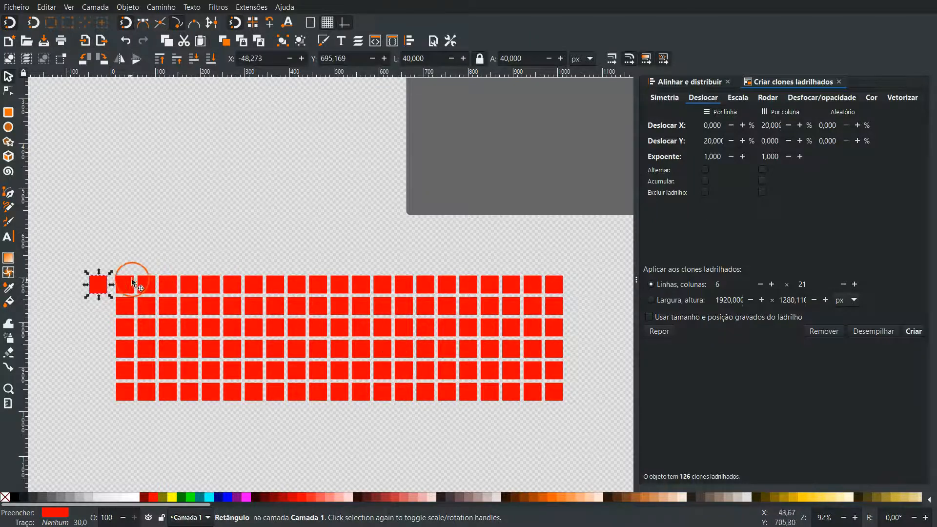
- Try skewing the original square horizontally to see the effect on its clones, and undo the skew
left_click(98, 285)
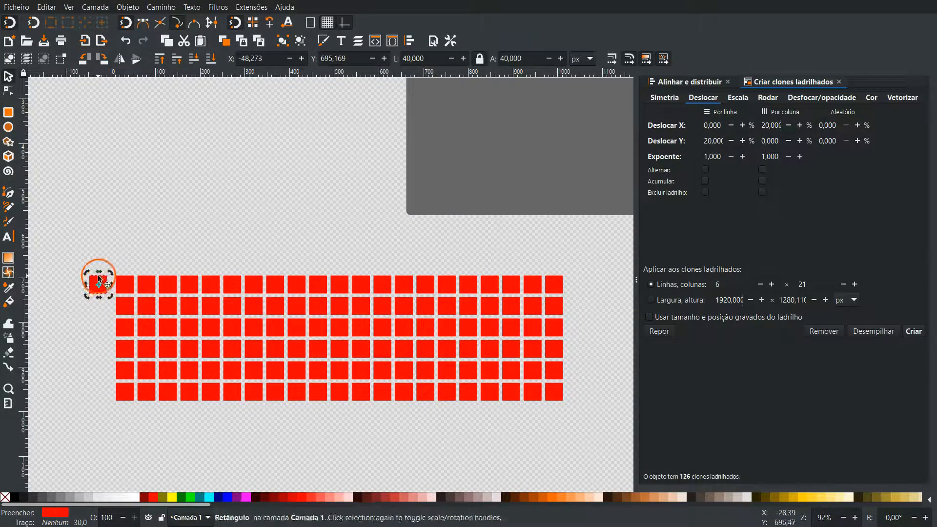
left_click_drag(99, 272, 105, 274)
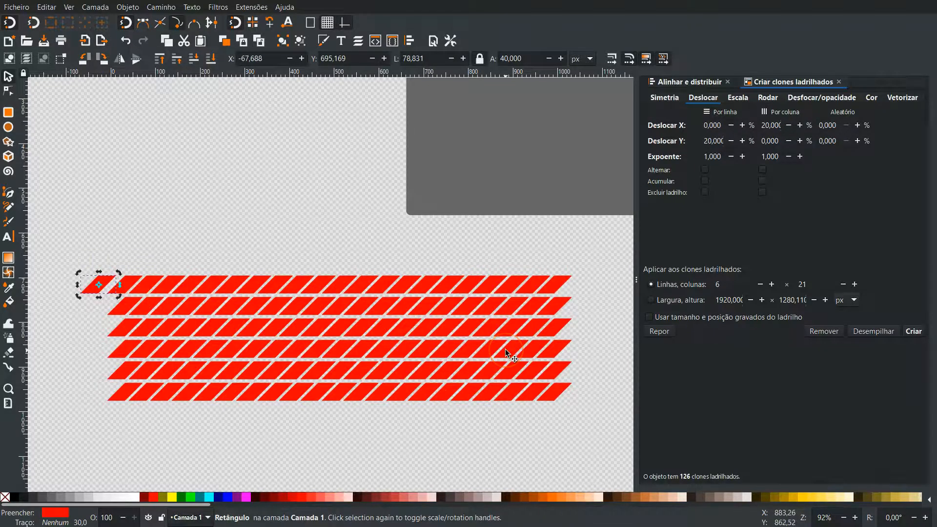
key("ctrl+z")
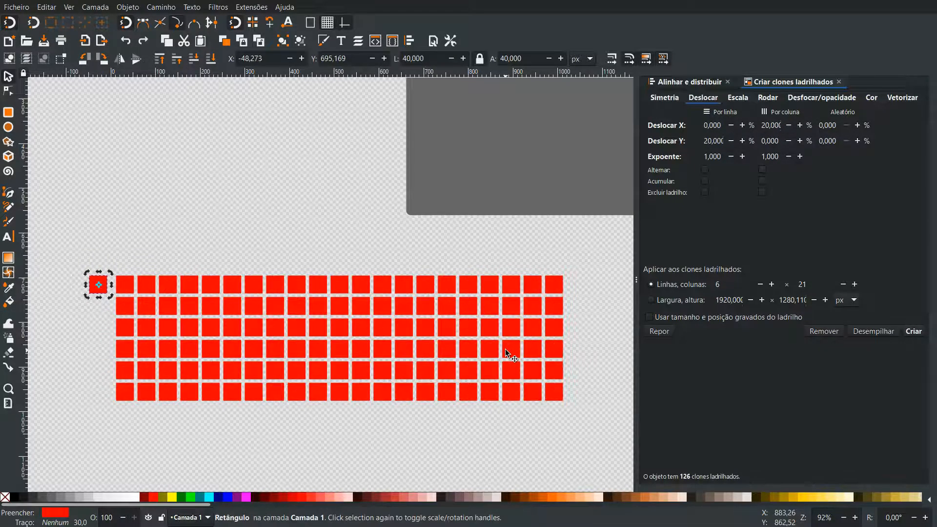
- Undo the original square's red fill and round its corners to a 5 px radius in both directions
key("ctrl+z")
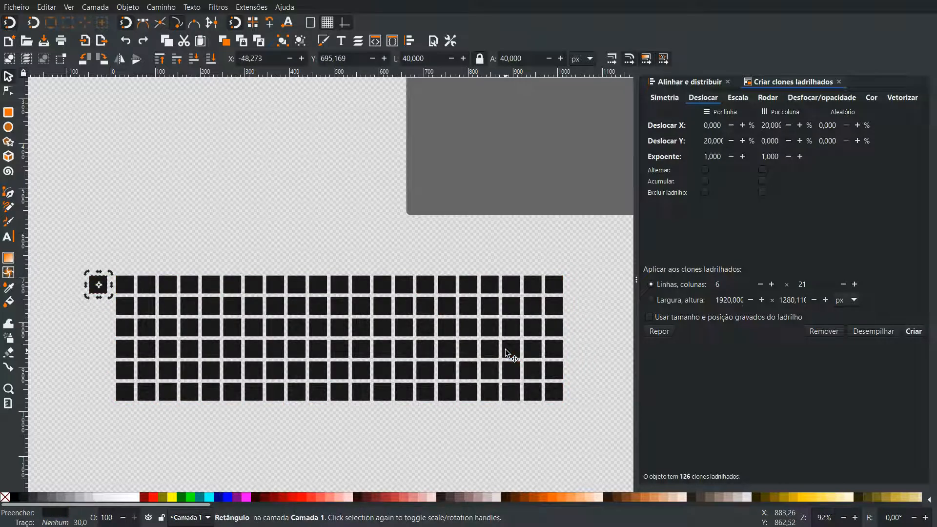
left_click(188, 219)
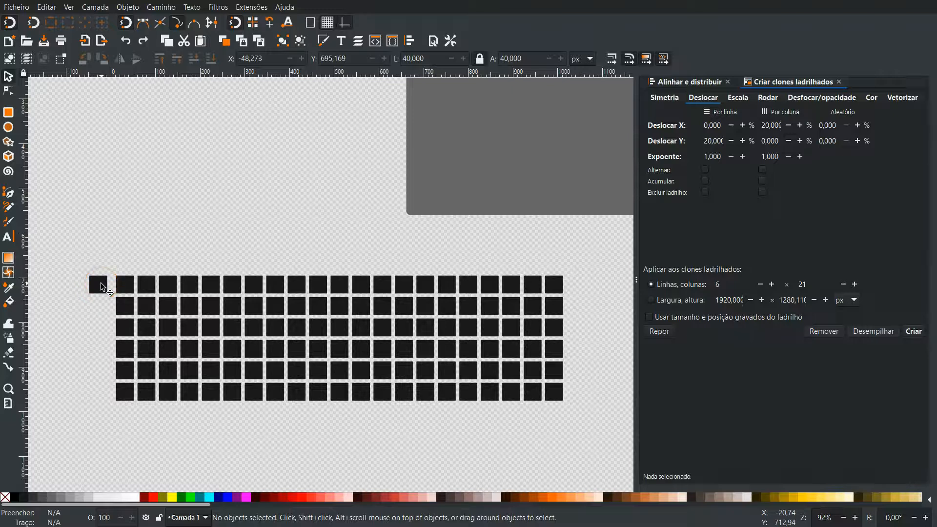
left_click(102, 286)
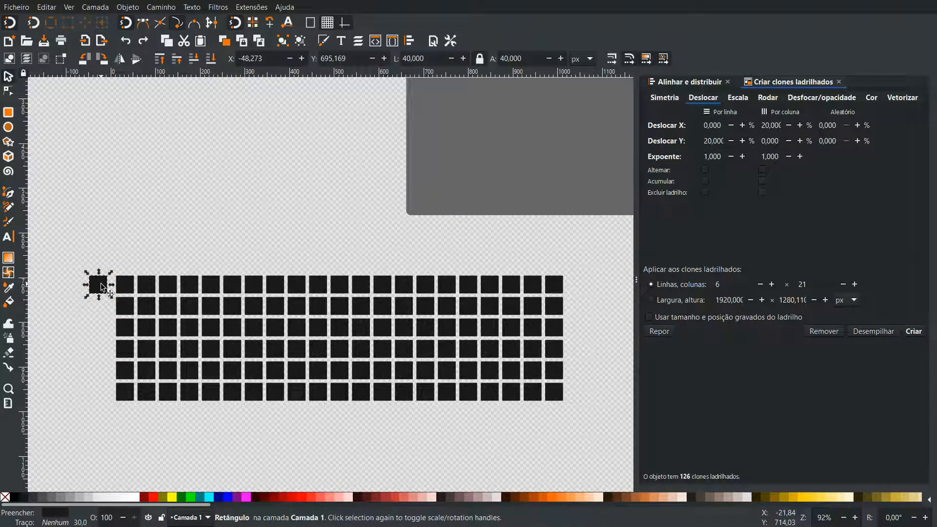
left_click(10, 117)
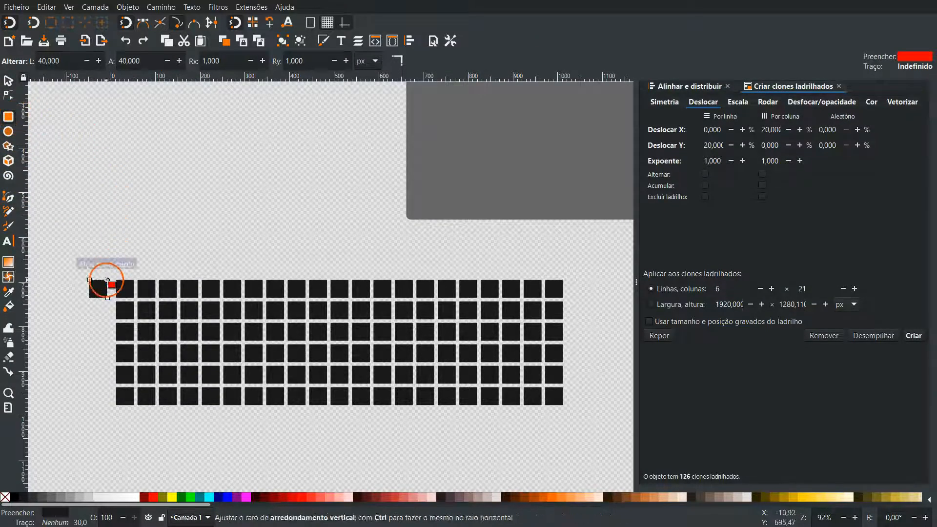
double_click(238, 57)
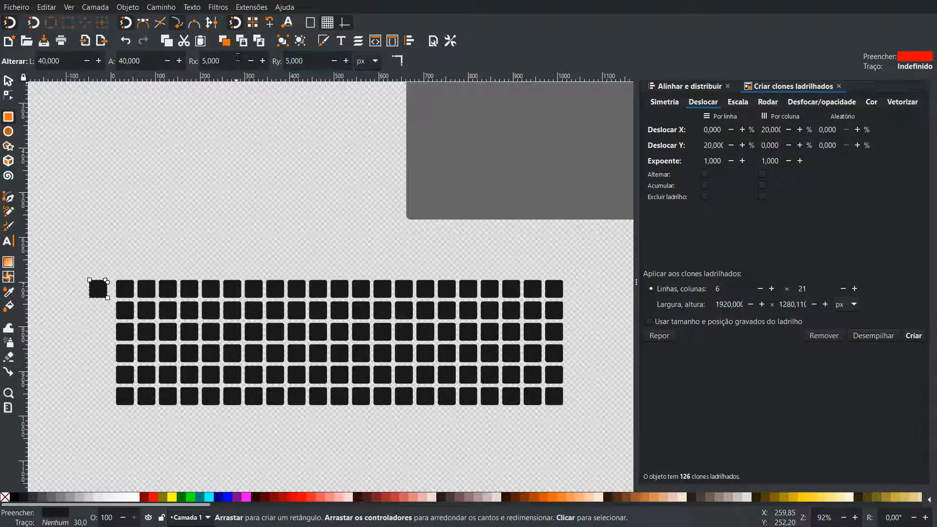
left_click(8, 80)
left_click(195, 157)
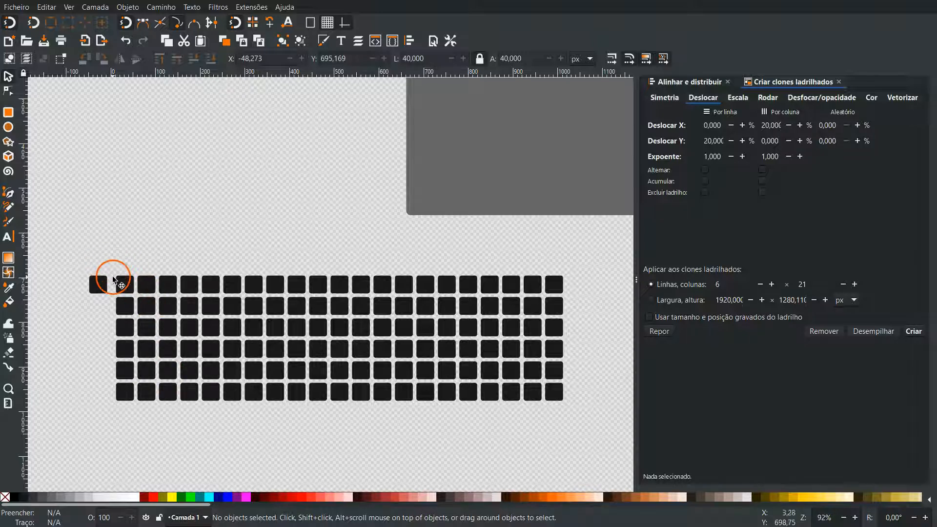
- Duplicate the whole clone grid without the original square and move the copy 340 px straight down, below the first grid
mouse_move(108, 270)
left_mouse_down()
mouse_move(357, 397)
mouse_move(595, 419)
left_mouse_up()
key("ctrl")
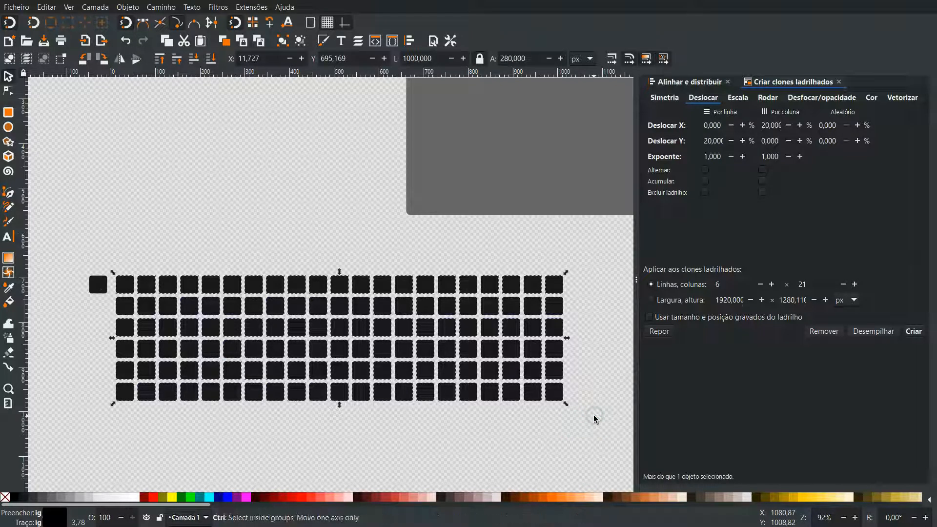
key("shift+Down")
key("shift+Down")
key("shift+Down")
key("shift+Down")
key("shift+Down")
key("shift+Down")
key("shift+Down")
key("shift+Down")
key("shift+Down")
key("shift+Down")
key("shift+Down")
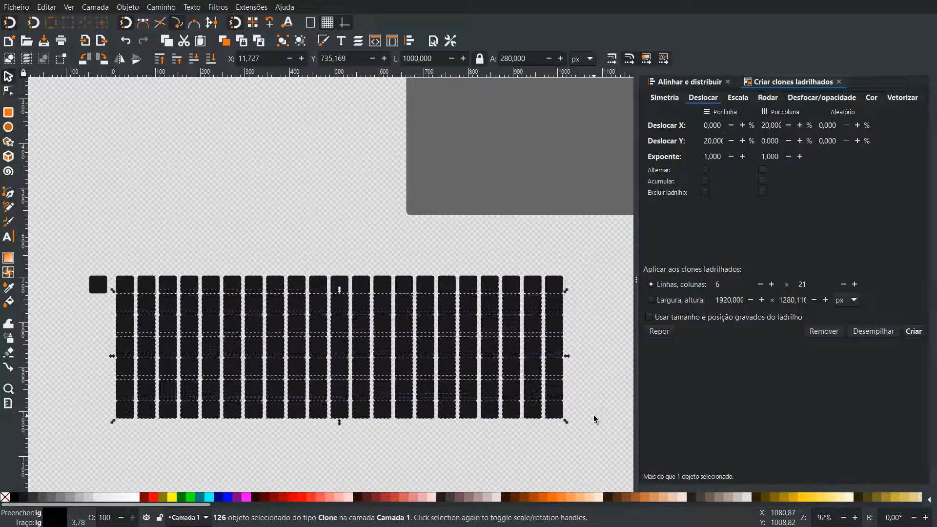
key("shift+Down")
key("shift+Down")
key("shift+Down")
key("shift+Down")
key("shift+Down")
key("shift+Down")
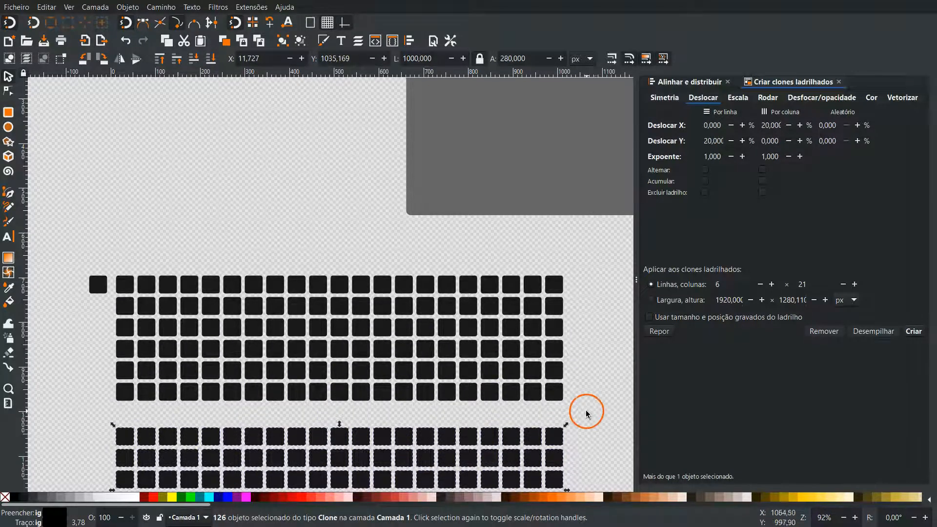
scroll(590, 415, "down", 8)
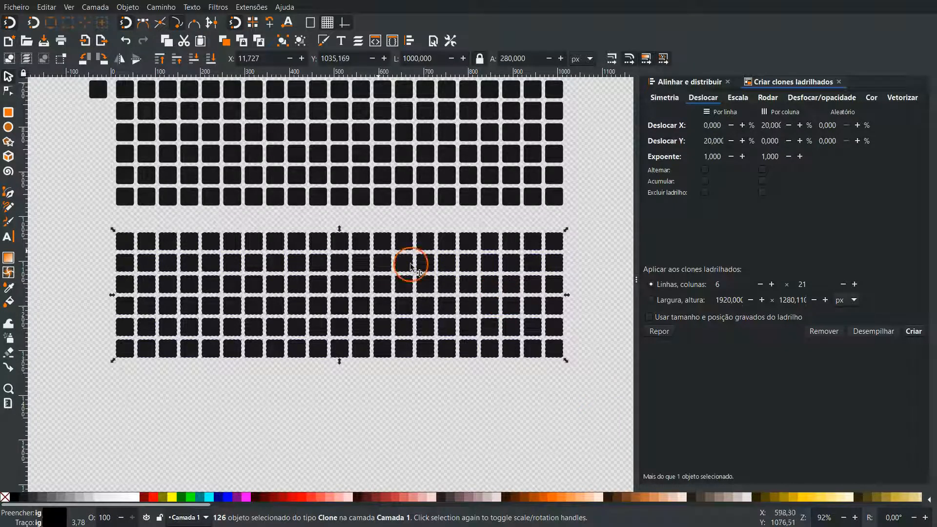
left_click(78, 274)
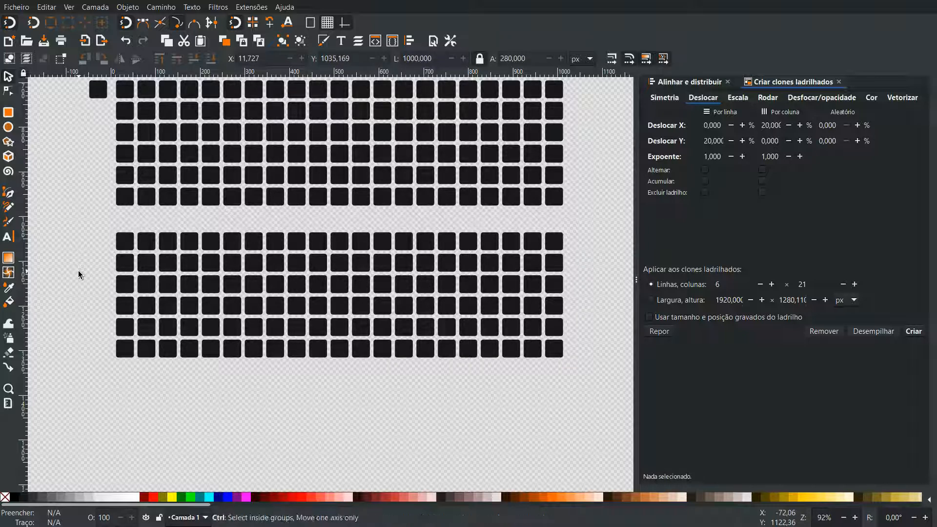
- Save the drawing as an Inkscape SVG file named laptop
left_click(16, 7)
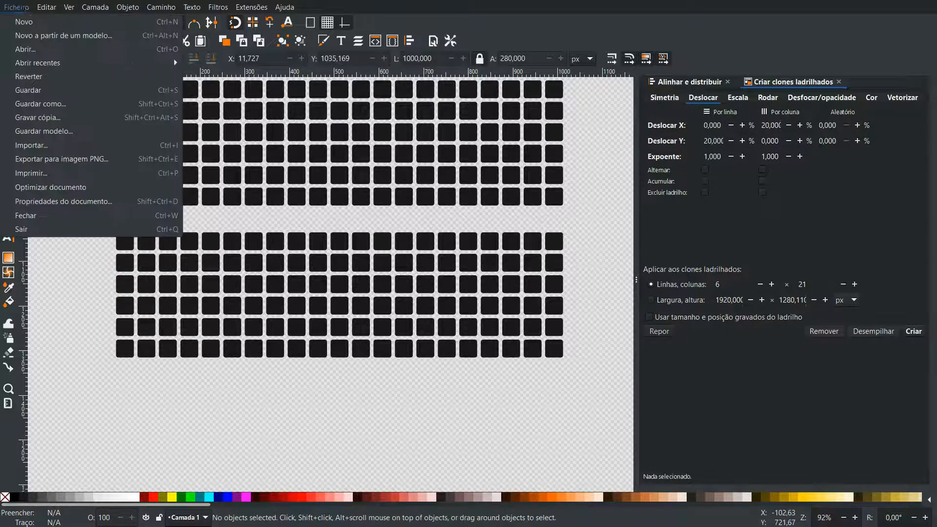
left_click(45, 90)
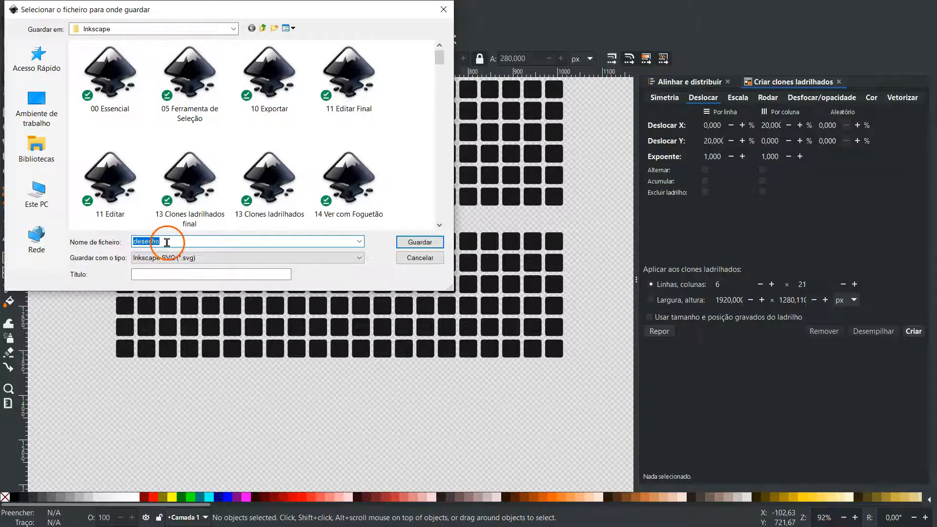
type("la")
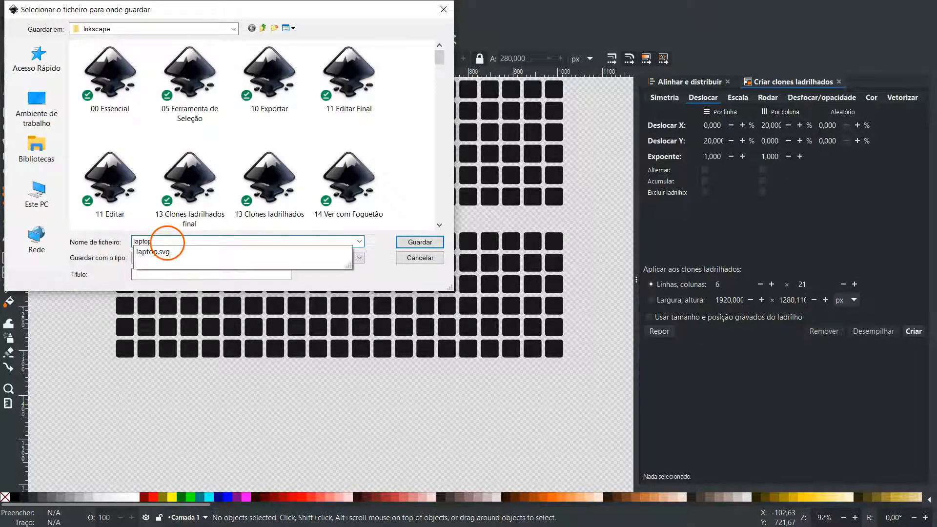
type("ptop")
left_click(419, 242)
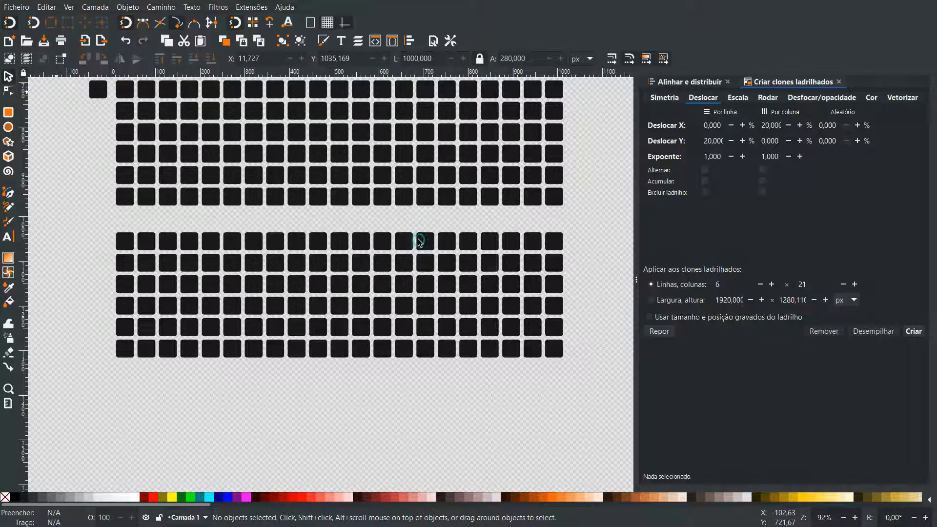
- Convert all the clones in the lower grid to paths
left_click_drag(97, 219, 594, 392)
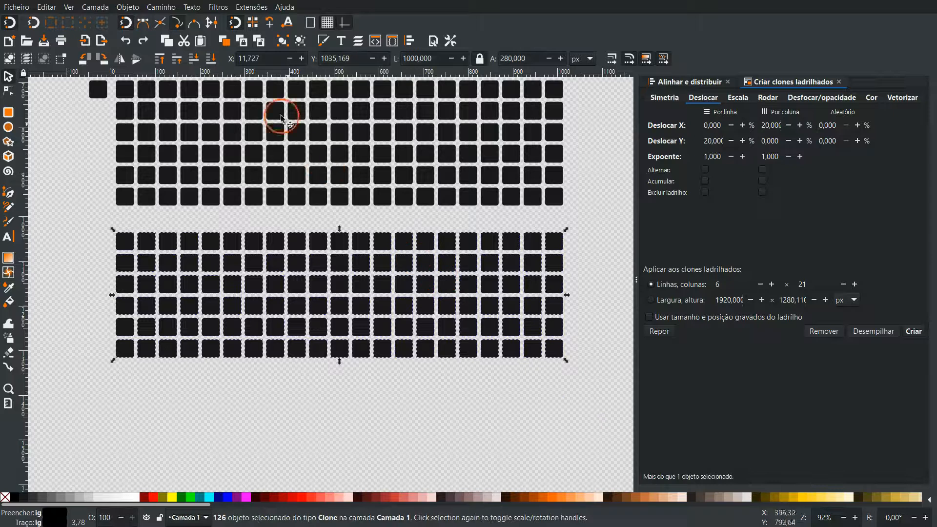
left_click(159, 8)
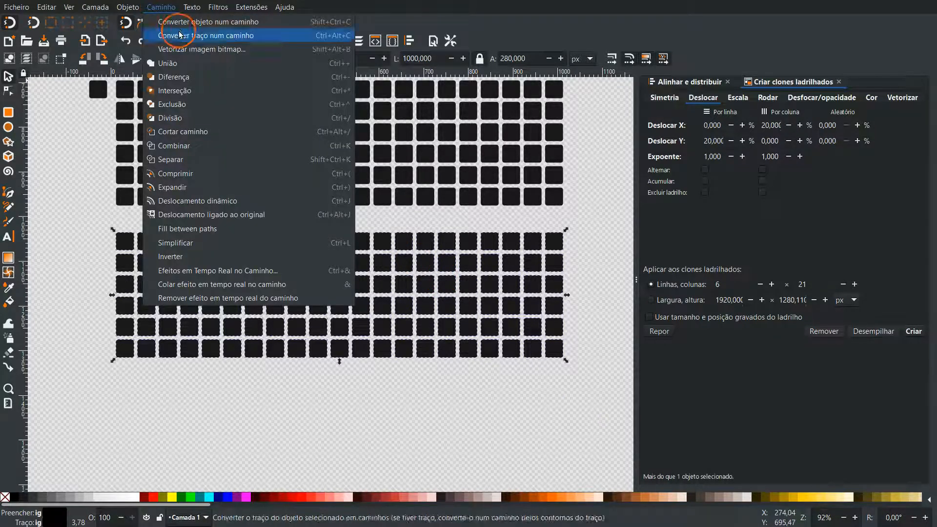
left_click(225, 22)
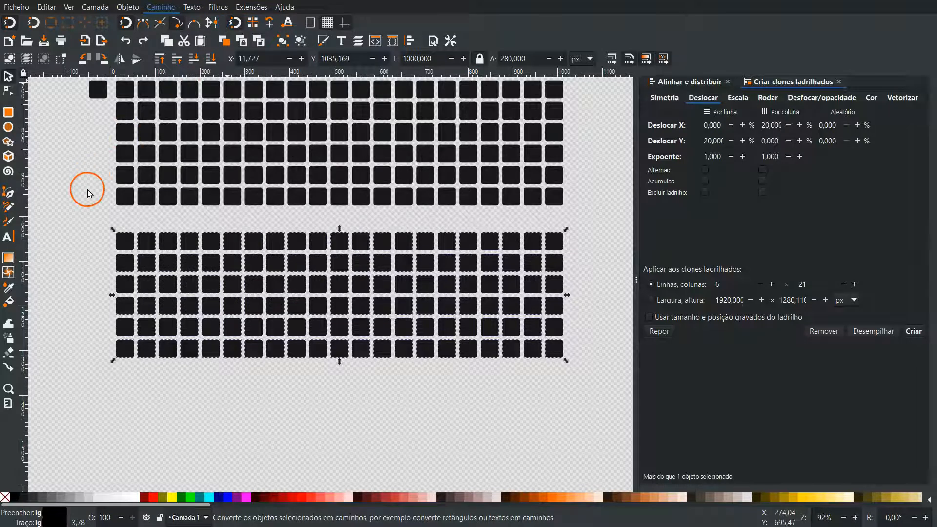
left_click(63, 244)
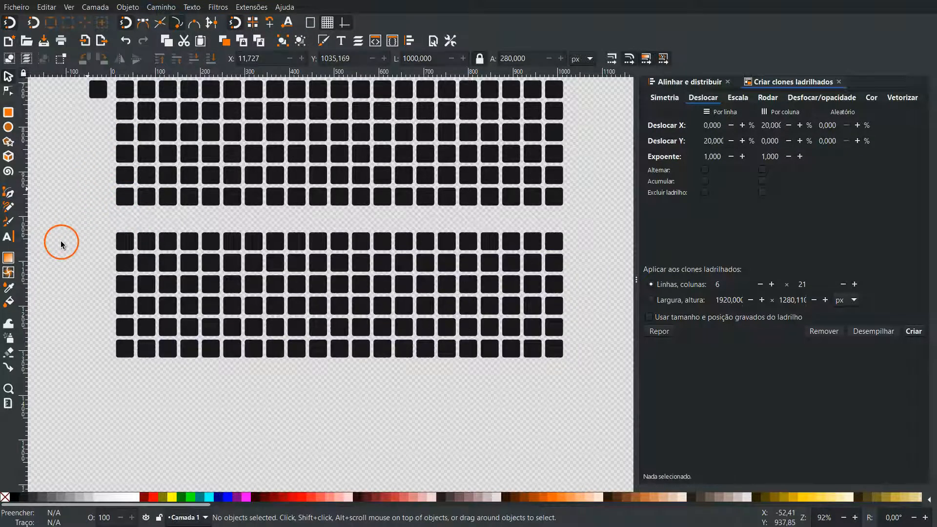
- Delete the second, seventh and twelfth squares of the lower grid's top row, plus the entire seventeenth column
left_click(149, 243)
key("Delete")
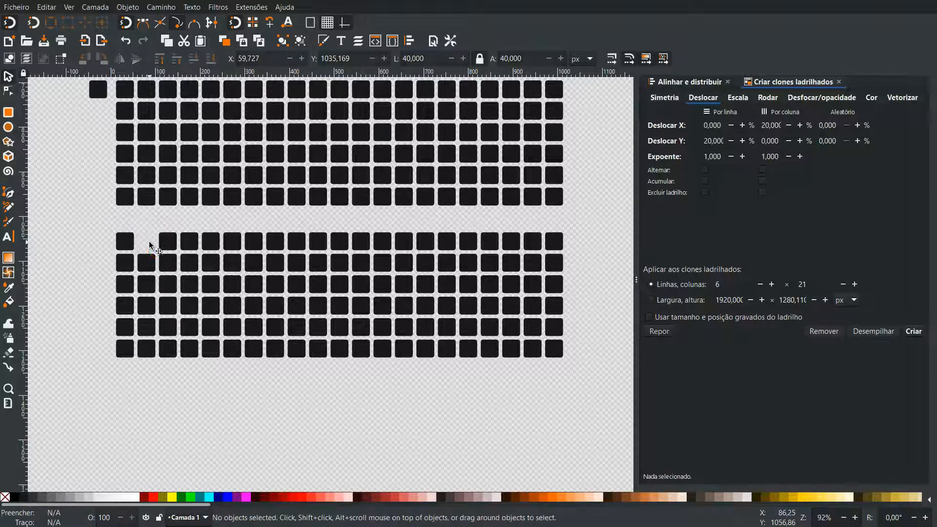
left_click(256, 246)
key("Delete")
left_click(360, 243)
key("Delete")
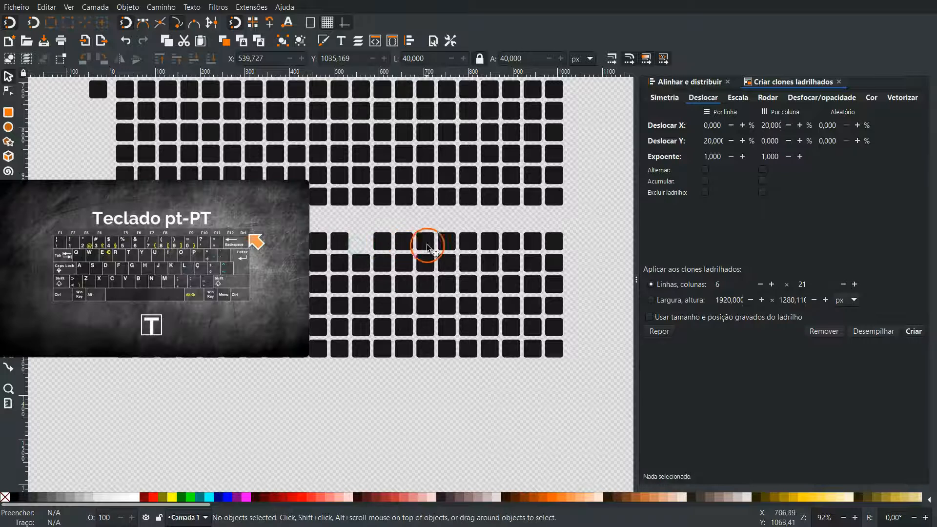
left_click(466, 243)
key("Delete")
left_click_drag(450, 223, 490, 385)
key("Delete")
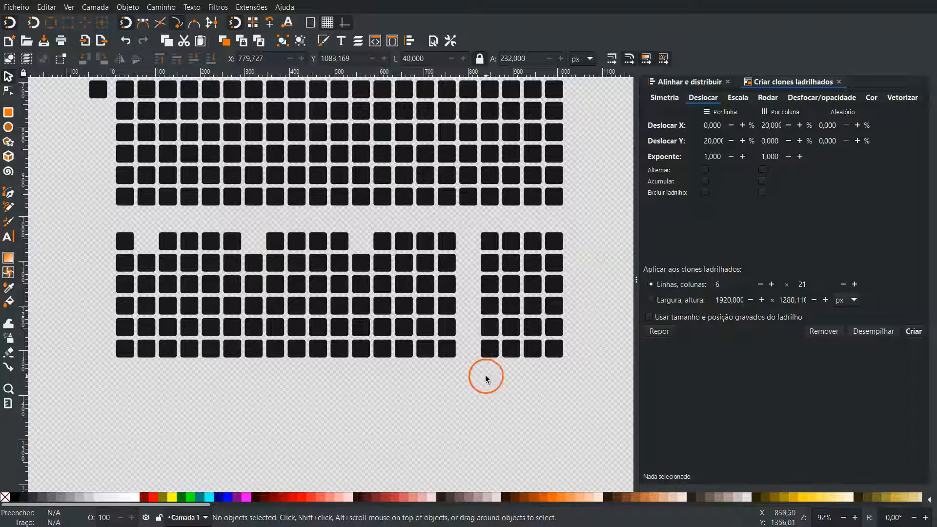
- Widen the second row's sixteenth key leftwards to 88 px over its neighbour and union the two, undoing a test move
left_click(447, 263)
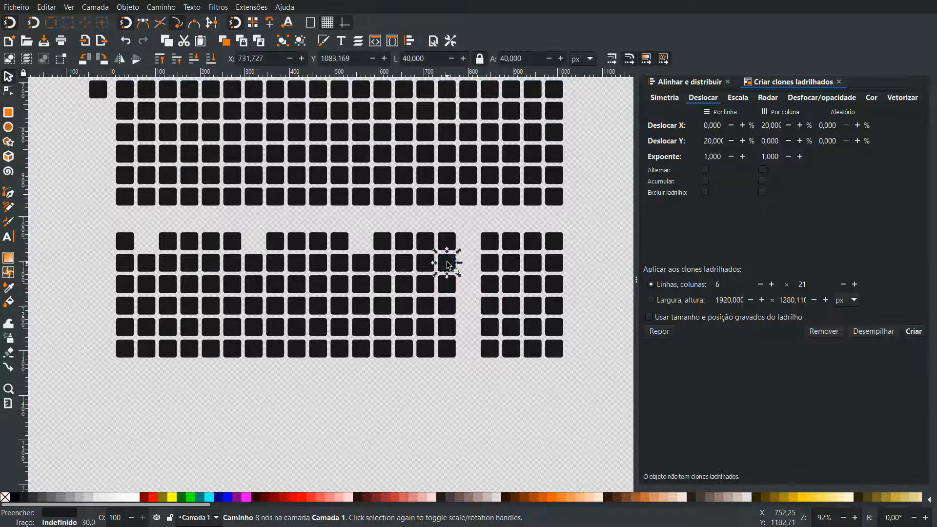
mouse_move(433, 263)
left_mouse_down()
mouse_move(412, 265)
mouse_move(421, 266)
left_mouse_up()
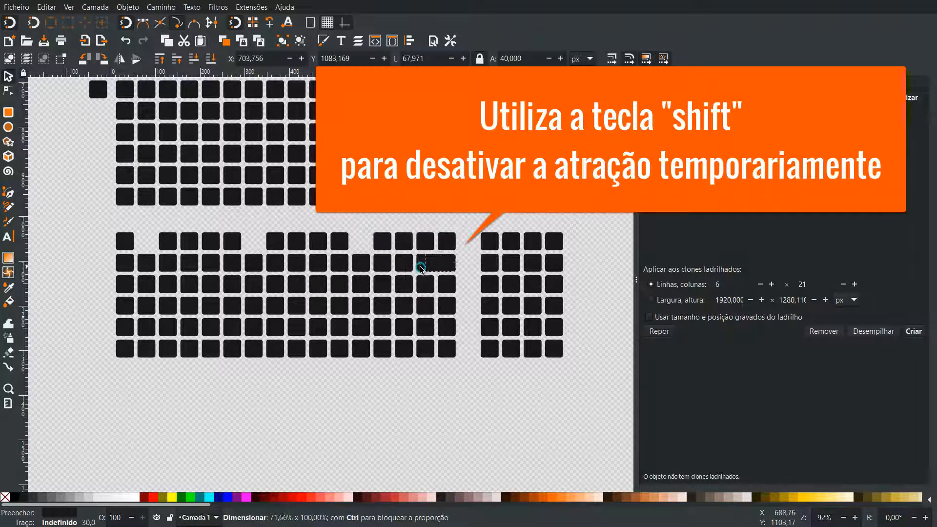
left_click(442, 266)
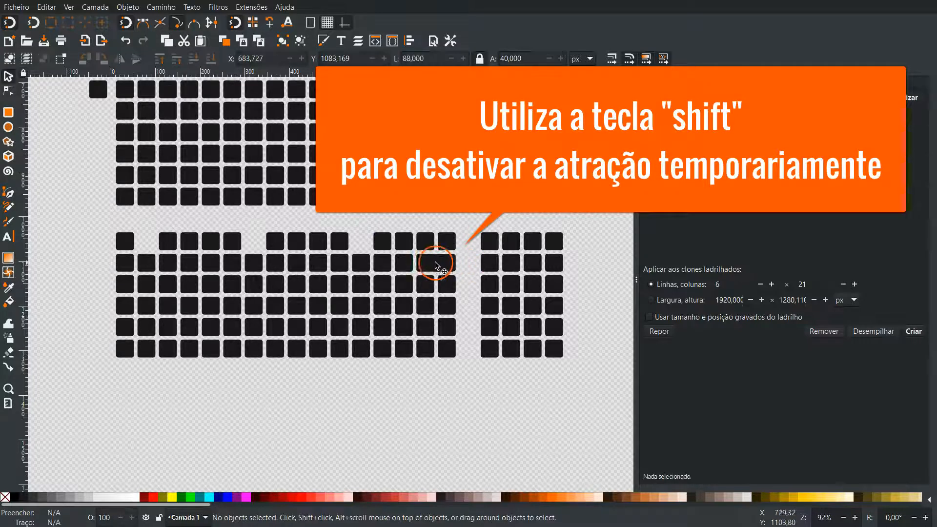
left_click_drag(470, 249, 411, 274)
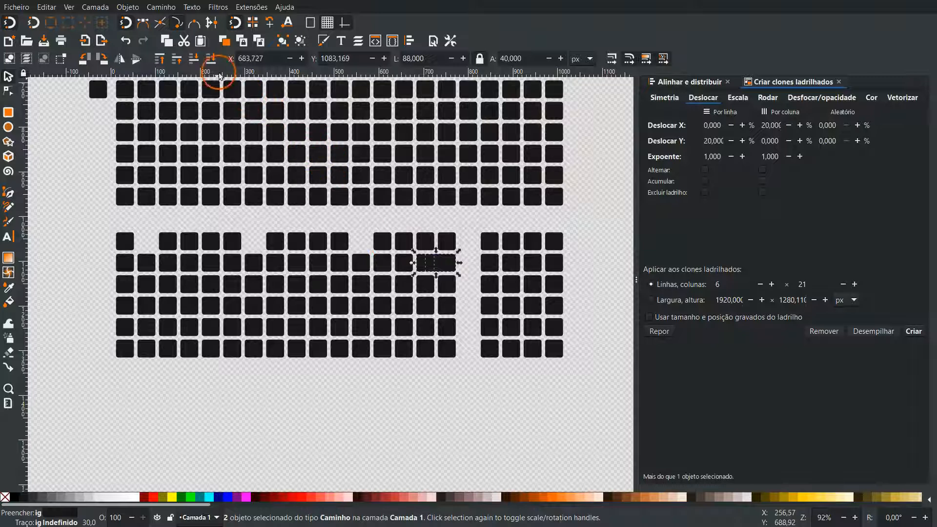
left_click(161, 7)
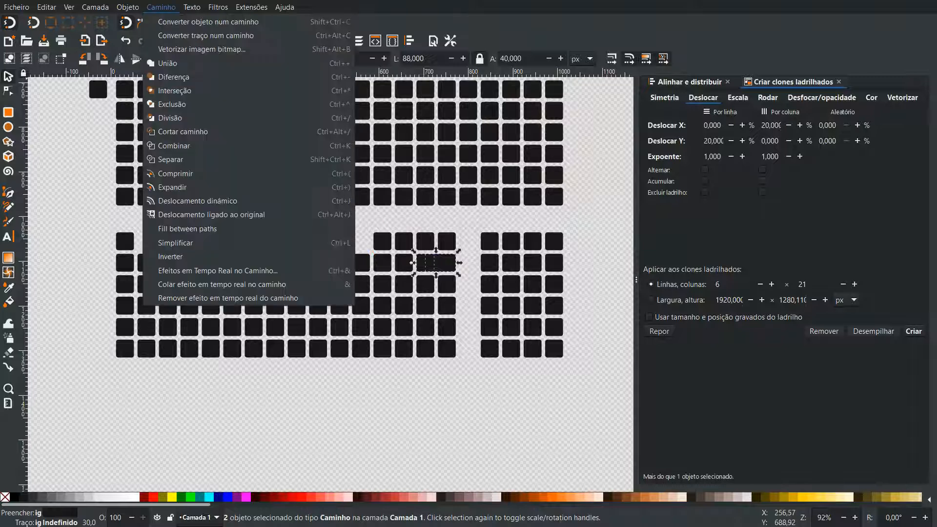
left_click(173, 63)
left_click_drag(435, 264, 465, 265)
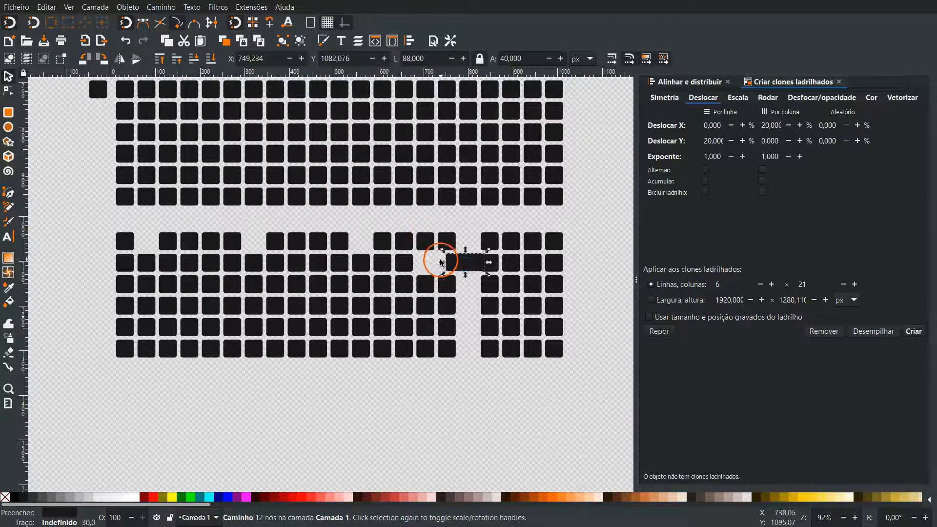
key("ctrl+z")
- Widen the third row's sixteenth key leftwards to 88 px over its neighbour and union the two into one key
left_click(449, 285)
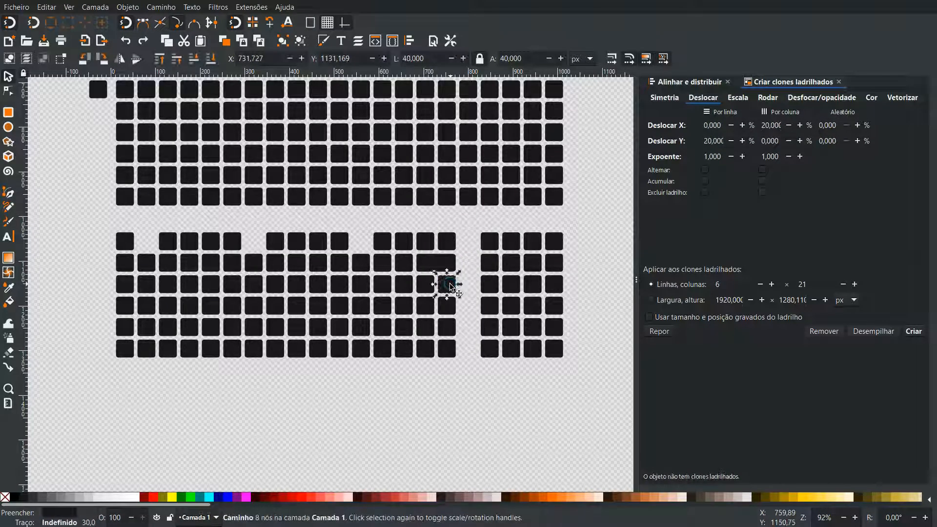
left_click_drag(434, 284, 411, 303)
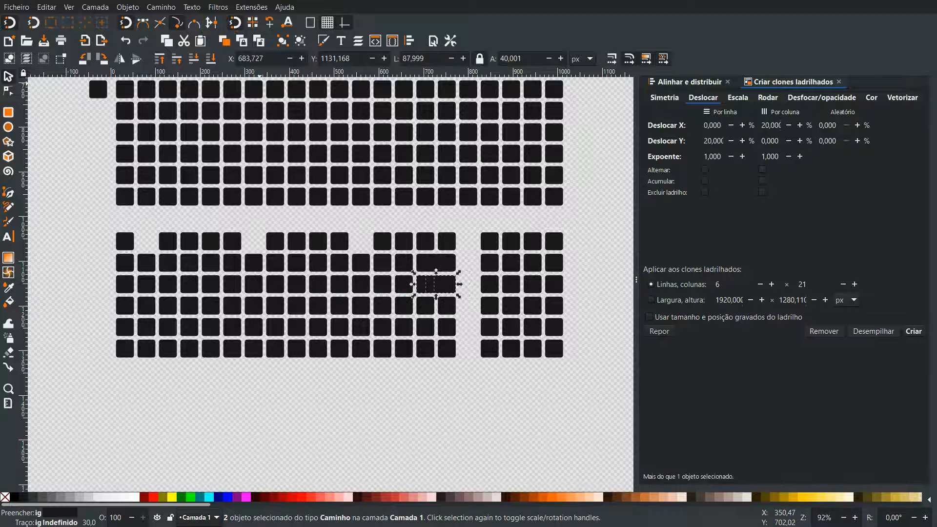
left_click(161, 7)
left_click(168, 63)
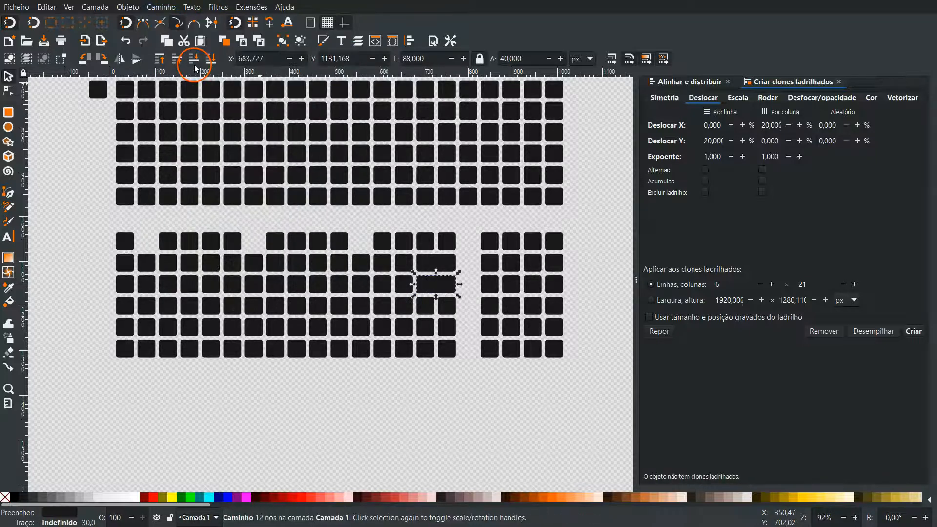
- Merge the fourth row's fifteenth and sixteenth keys with the wide key above into one large two-row Enter key
left_click(430, 307)
left_click_drag(467, 291, 406, 321)
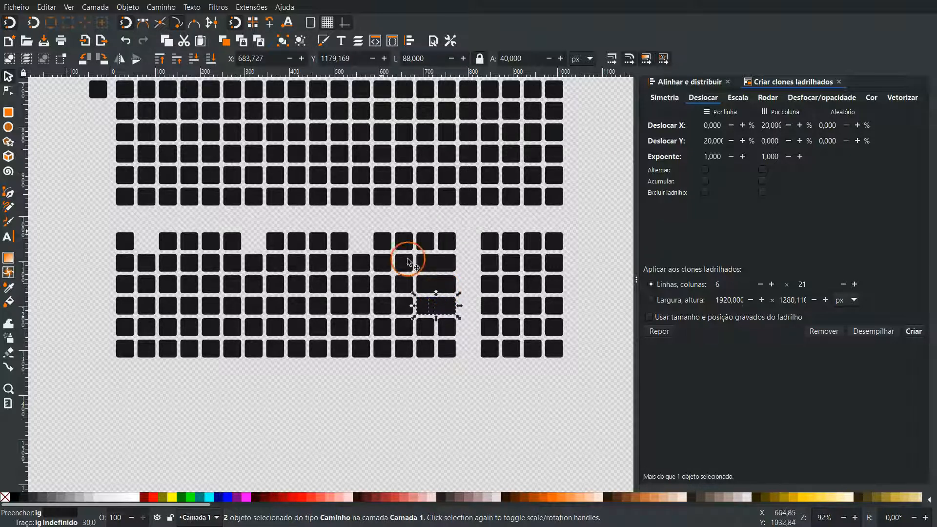
left_click(434, 288, "shift")
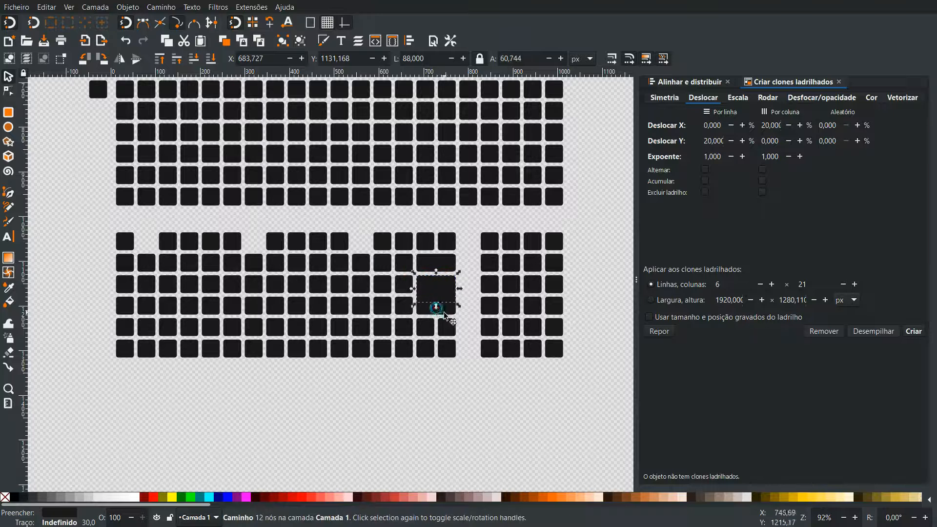
key("ctrl+plus")
- Union pairs of adjacent keys into double-width keys at the end of the fifth row and on both sides of the bottom row
left_click(449, 325)
key("ctrl+plus")
left_click(446, 348)
key("ctrl+plus")
left_click_drag(419, 364, 364, 334)
key("ctrl+plus")
left_click_drag(157, 333, 108, 374)
- Stretch the bottom row's fifth key rightwards through the tenth column to form the space bar
left_click(211, 348)
left_click_drag(224, 348, 313, 349)
key("ctrl+z")
left_click_drag(225, 348, 327, 349)
left_click(345, 381)
left_click(264, 348)
- Form two double-height keys in the last column of the lower grid, spanning rows three to four and five to six
left_click(463, 284)
left_click(554, 284)
left_click_drag(555, 298, 554, 361)
left_click(554, 327)
- Duplicate the complete upper key grid and place the copy to the right of the edited keyboard at X 1071,728 and Y 1035,169
scroll(341, 283, "up", 5)
left_click(122, 234)
left_click_drag(116, 190, 575, 337)
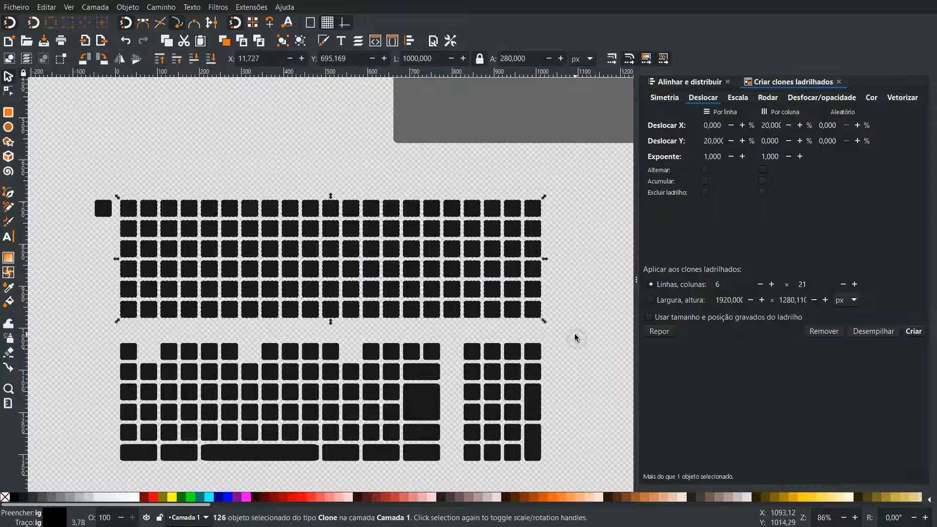
key("shift")
key("shift+Right")
key("shift+Right")
key("shift+Right")
key("shift+Right")
key("shift+Right")
key("shift+Right")
key("shift+Right")
key("shift+Right")
key("shift+Right")
key("shift+Right")
key("shift+Right")
key("shift+Right")
key("shift+Right")
key("shift+Right")
key("shift+Right")
key("shift+Right")
key("shift+Right")
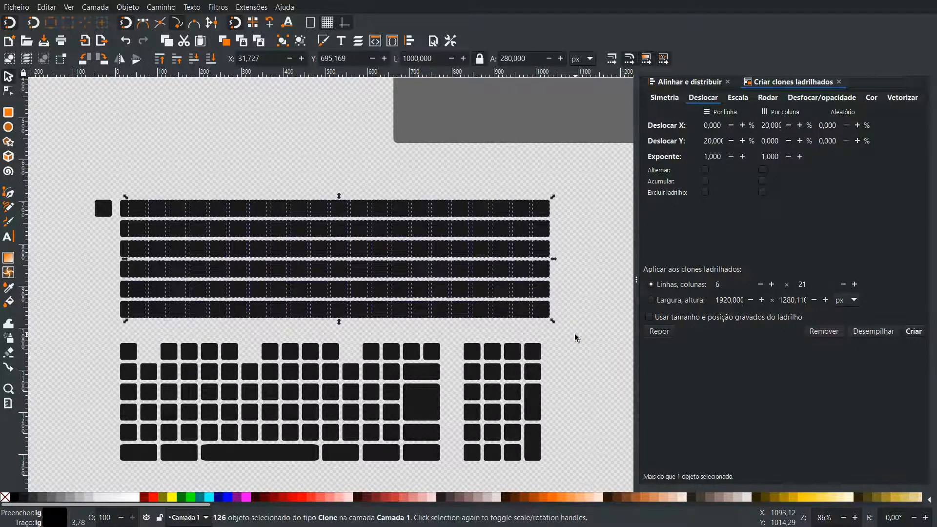
key("shift+Right")
key("shift+Right")
key("shift+Right")
key("shift+Right")
key("shift+Right")
key("shift+Right")
key("shift+Right")
key("shift+Right")
key("shift+Right")
key("shift+Right")
key("shift+Right")
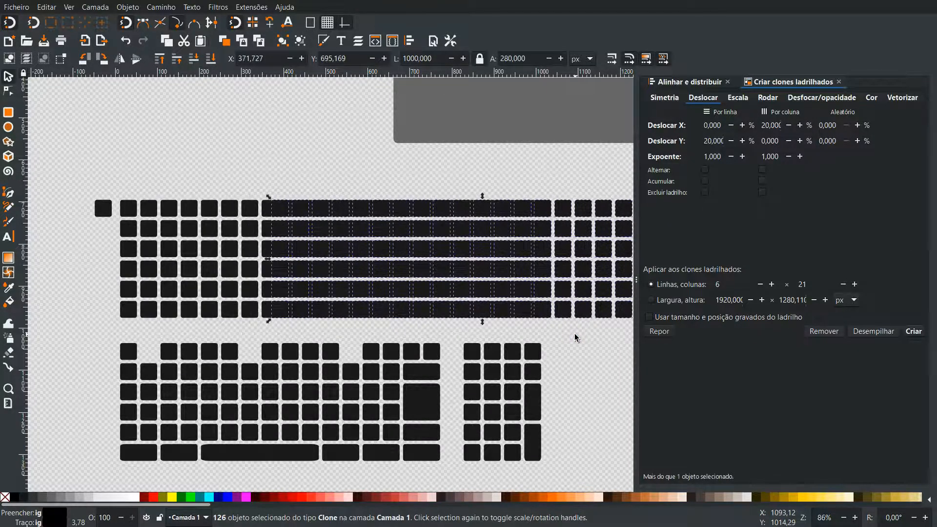
key("shift+Right")
key("shift+Right")
key("shift+Right")
key("shift+Right")
key("shift+Right")
key("shift+Right")
key("shift+Right")
key("shift+Right")
key("shift+Right")
key("shift+Right")
key("shift+Right")
key("shift+Right")
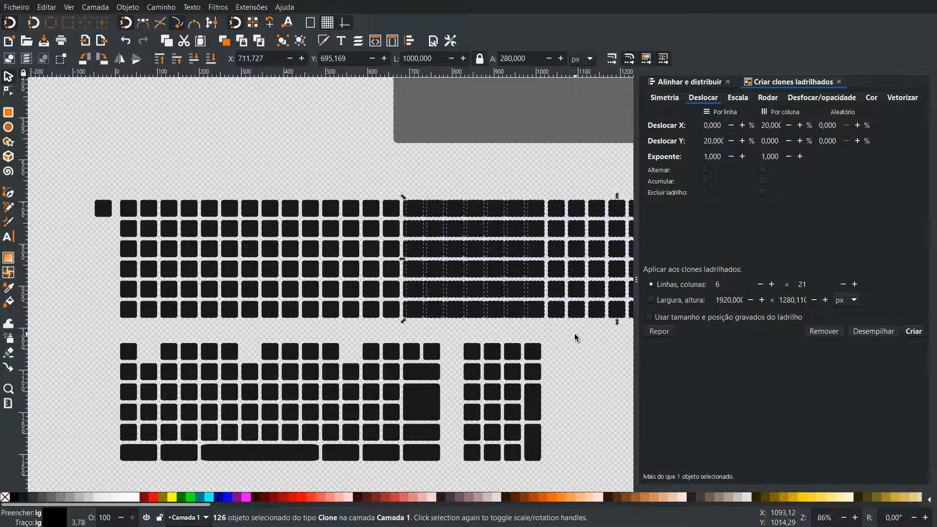
key("shift+Right")
key("shift+Right")
key("shift+Right")
key("shift+Right")
key("shift+Right")
key("shift+Right")
key("shift+Right")
key("shift+Right")
key("shift+Right")
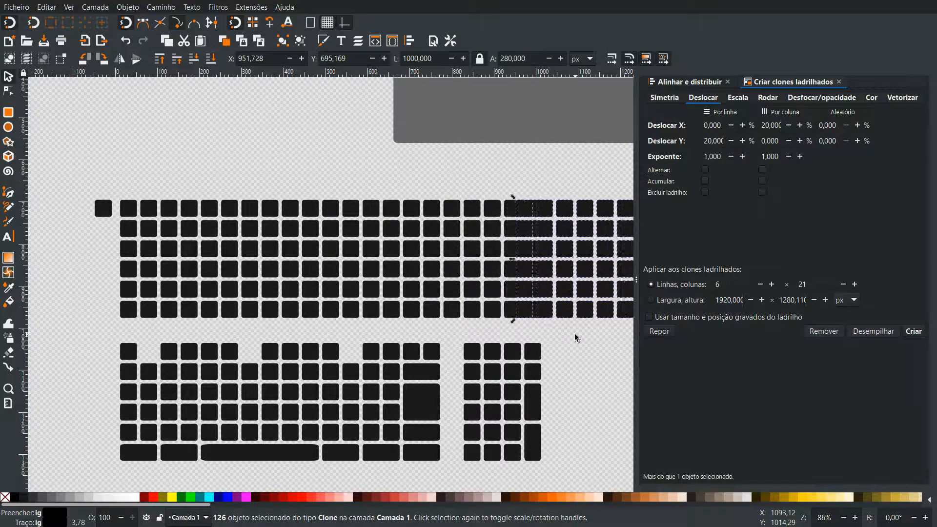
key("shift+Down")
key("shift+Down")
key("shift+Down")
key("shift+Down")
key("shift+Down")
key("shift+Down")
key("shift+Down")
key("shift+Down")
key("shift+Down")
key("shift+Down")
key("shift+Down")
key("shift+Down")
key("shift+Down")
key("shift+Down")
key("shift+Down")
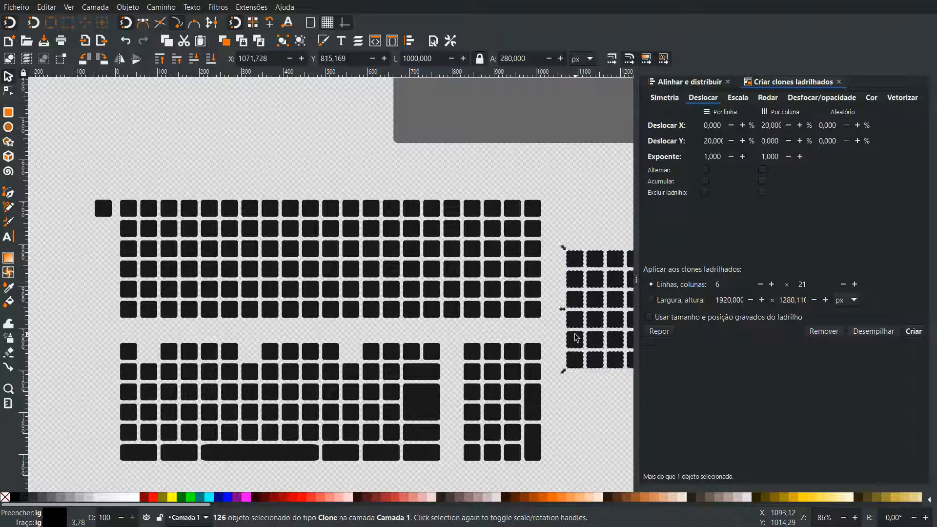
key("shift+Down")
key("shift+Down")
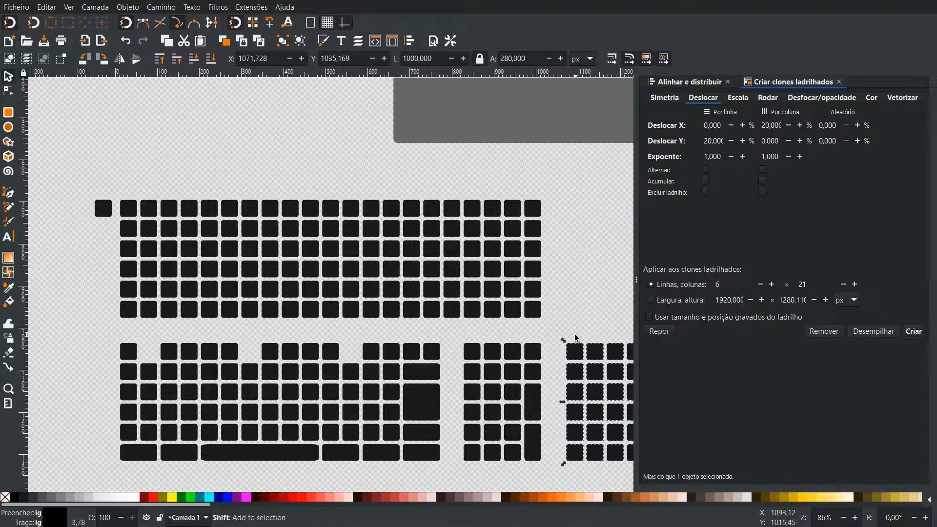
- Delete the last four columns of keys from the copied grid beside the edited keyboard
scroll(575, 336, "right", 5)
key("minus")
key("minus")
scroll(576, 336, "left", 1)
left_click(543, 403)
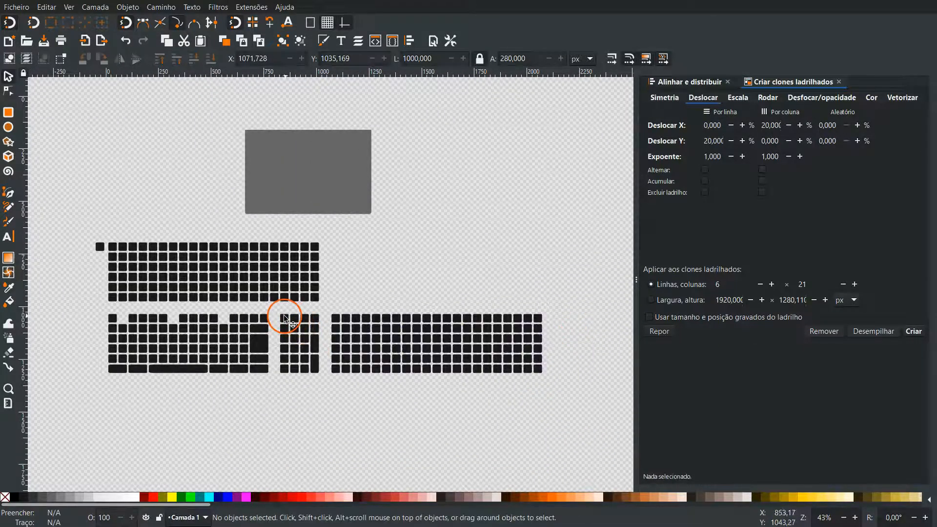
left_click_drag(583, 311, 582, 315)
left_click_drag(513, 385, 499, 384)
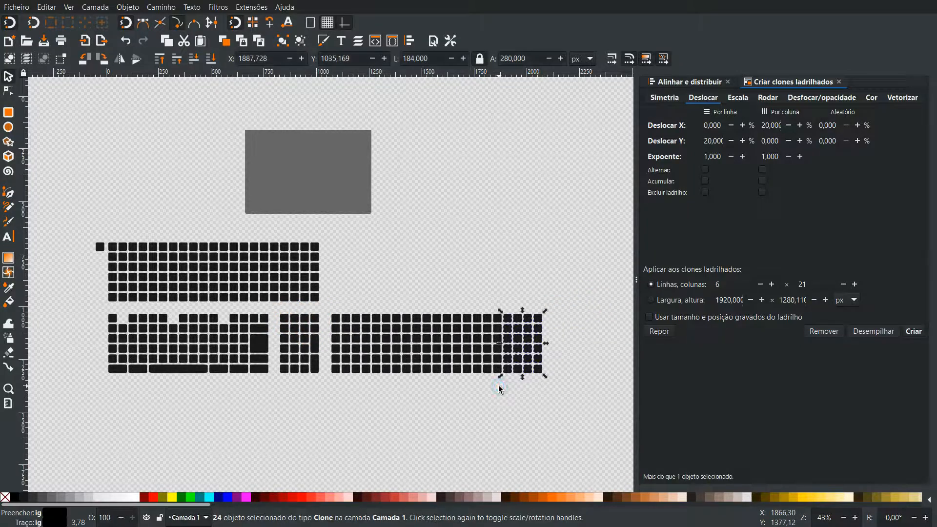
key("Delete")
- Delete the top row and the bottom row of keys from the copied grid
left_click_drag(329, 310, 519, 329)
key("Delete")
left_click_drag(469, 385, 481, 389)
left_click_drag(358, 367, 324, 361)
key("Delete")
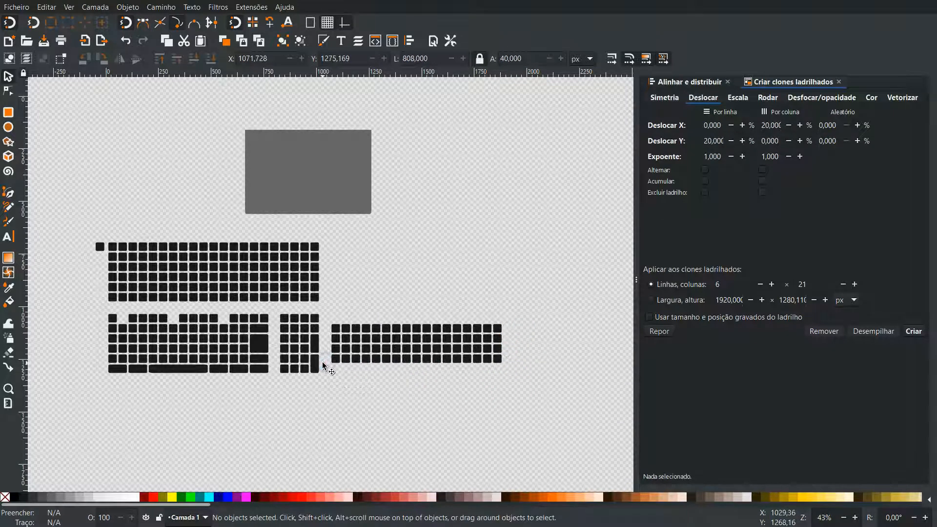
- Duplicate the edited keyboard's six-key bottom row with the space bar and place it directly below the copied grid, aligned with its left edge
left_click_drag(99, 385, 274, 358)
key("shift+Right")
key("shift+Right")
key("shift+Right")
key("shift+Right")
key("shift+Right")
key("shift+Right")
key("shift+Right")
key("shift+Right")
key("shift+Right")
key("shift+Right")
key("shift+Right")
key("shift+Right")
key("shift+Right")
key("shift+Right")
key("shift+Right")
key("shift+Right")
key("shift+Right")
key("shift+Right")
key("shift+Right")
key("shift+Right")
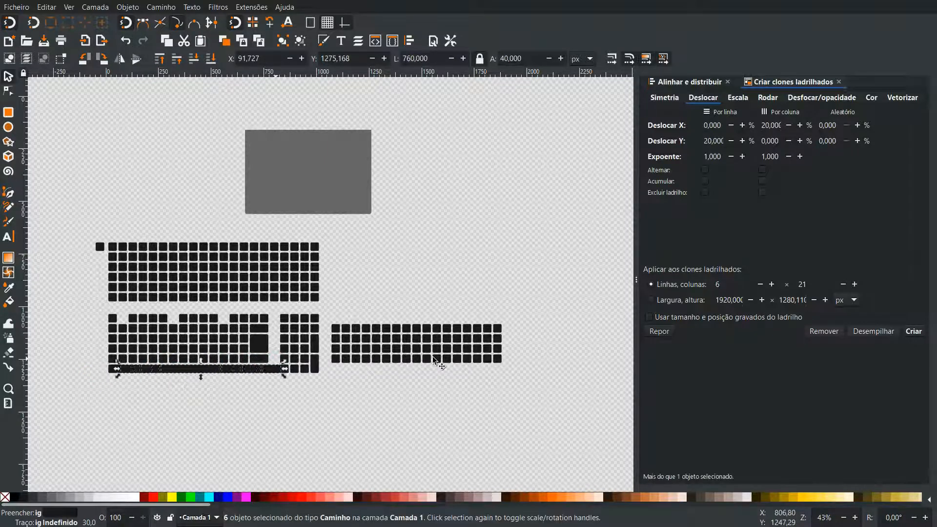
key("shift+Right")
key("shift+Right")
key("shift+Right")
key("shift+Right")
key("shift+Right")
key("shift+Right")
key("shift+Right")
key("shift+Right")
key("shift+Right")
key("shift+Right")
key("shift+Right")
key("shift+Right")
key("shift+Right")
key("shift+Right")
key("shift+Right")
key("shift+Right")
key("shift+Right")
key("shift+Right")
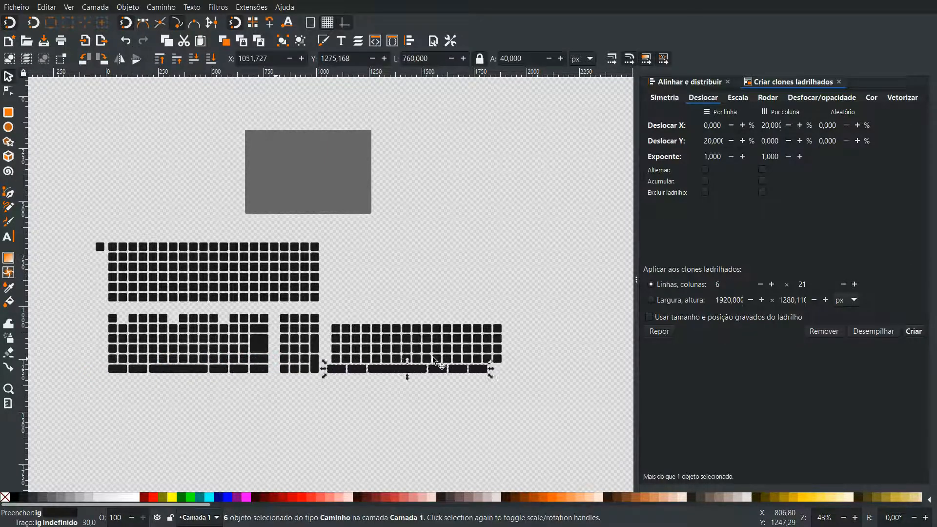
- Delete the copied grid's last column of four keys so its width matches the space bar row
key("Escape")
left_click_drag(549, 315, 485, 374)
key("Delete")
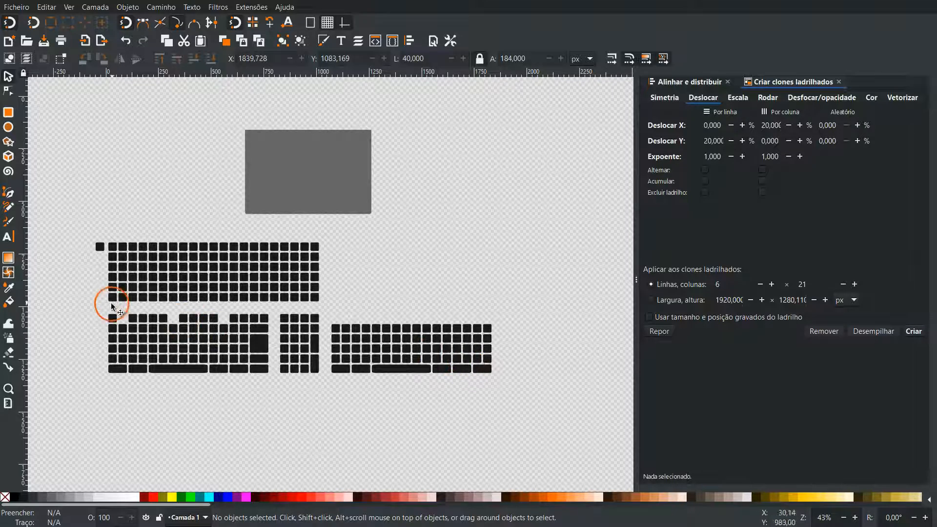
- Duplicate the full keyboard's top row over the main key block and move it directly above the compact keyboard, aligned with its edges
left_click_drag(97, 311, 280, 331)
key("shift+Right")
key("shift+Right")
key("shift+Right")
key("shift+Right")
key("shift+Right")
key("shift+Right")
key("shift+Right")
key("shift+Right")
key("shift+Right")
key("shift+Right")
key("shift+Right")
key("shift+Right")
key("shift+Right")
key("shift+Right")
key("shift+Right")
key("shift+Right")
key("shift+Right")
key("shift+Right")
key("shift+Right")
key("shift+Right")
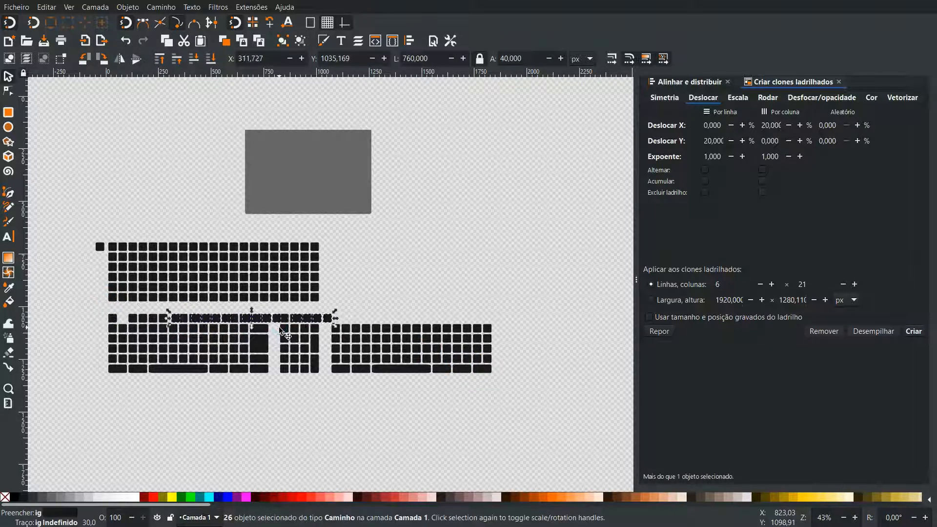
key("shift+Right")
key("shift+Right")
key("shift+Right")
key("shift+Right")
key("shift+Right")
key("shift+Right")
key("shift+Right")
key("shift+Right")
key("shift+Right")
key("shift+Right")
key("shift+Right")
key("shift+Right")
key("shift+Right")
key("shift+Right")
key("shift+Right")
key("shift+Right")
key("shift+Right")
key("shift+Right")
key("shift+Right")
key("shift+Right")
key("Escape")
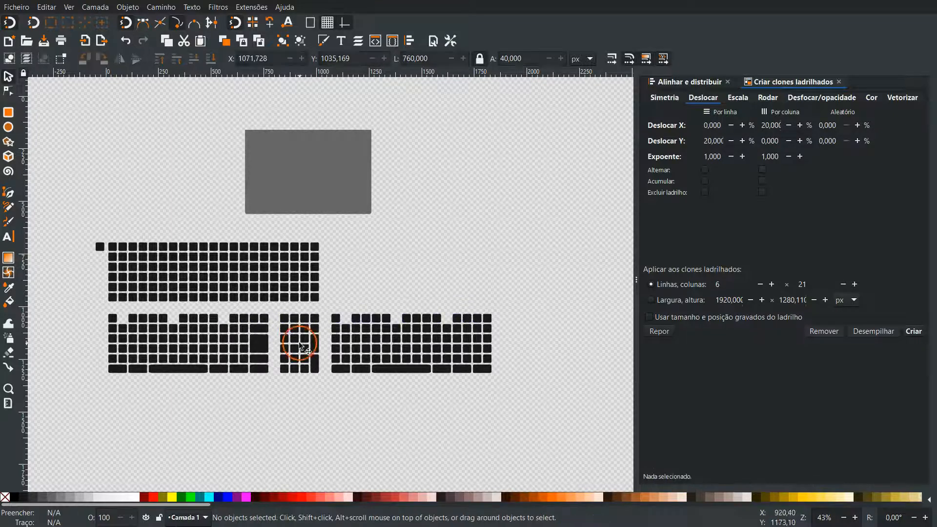
- Delete the inner keys of the compact keyboard's four middle rows, keeping only the first and last key of each row
left_click_drag(326, 309, 529, 391)
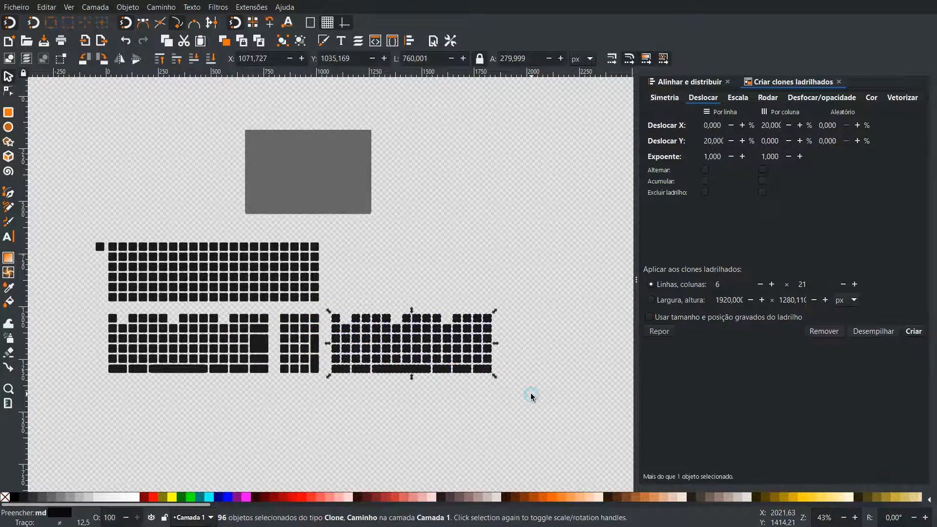
key("3")
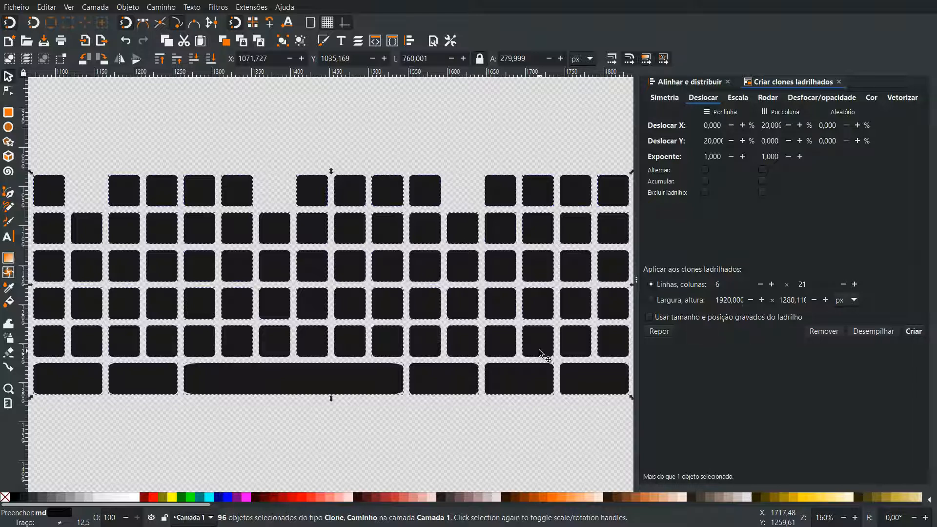
key("minus")
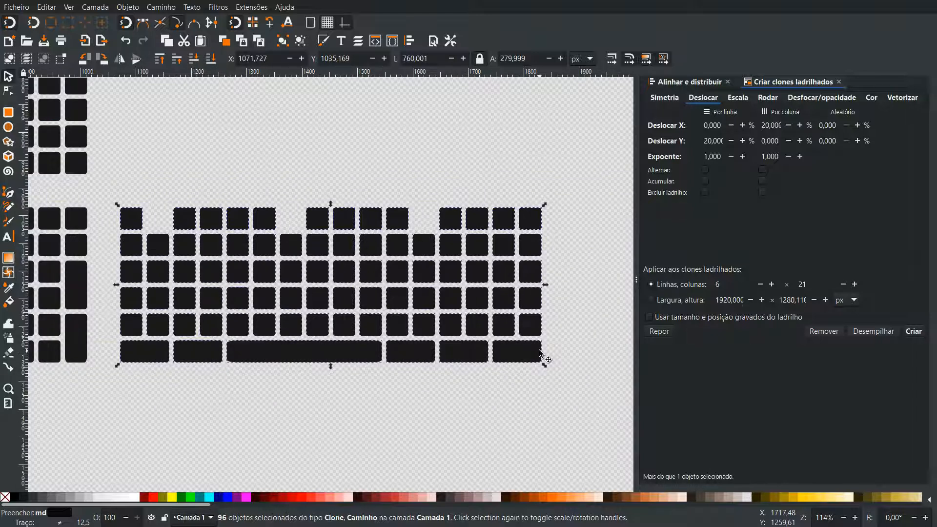
left_click(527, 377)
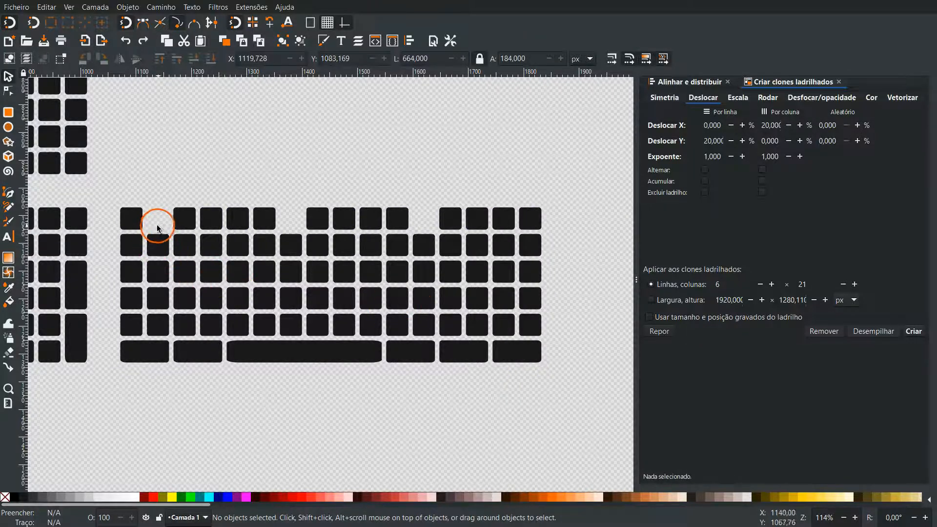
left_click_drag(156, 218, 532, 352)
key("Delete")
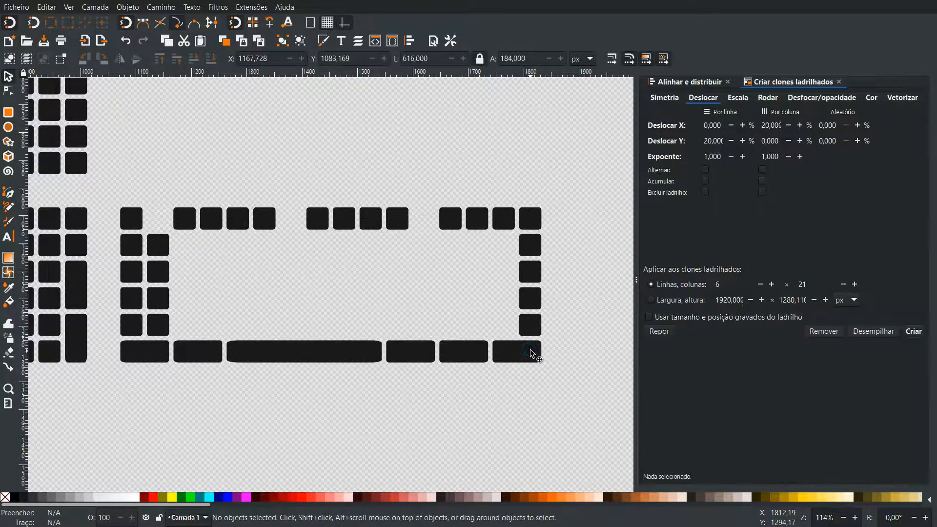
left_click_drag(184, 195, 183, 237)
left_click_drag(155, 319, 140, 346)
key("Delete")
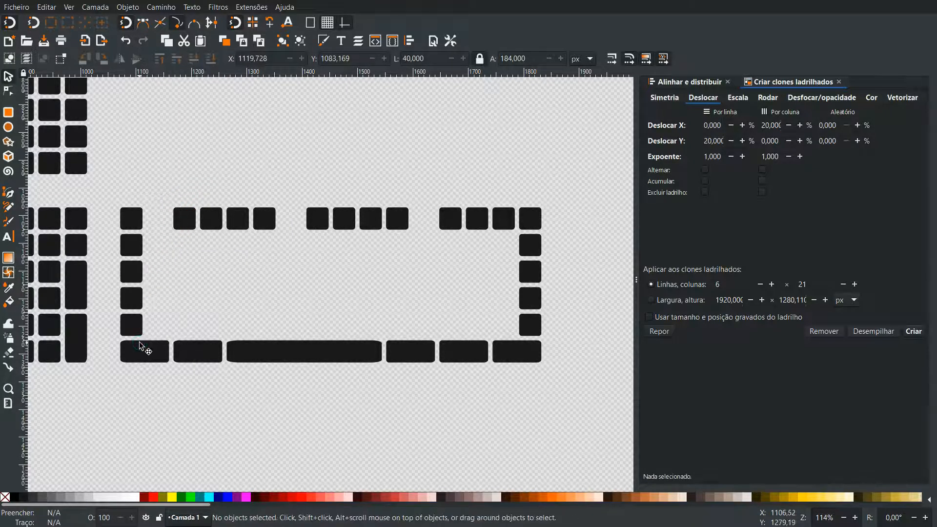
- Draw a 760 × 40 px rounded rectangle across the compact keyboard's second row and copy it onto the three rows below
left_click(11, 113)
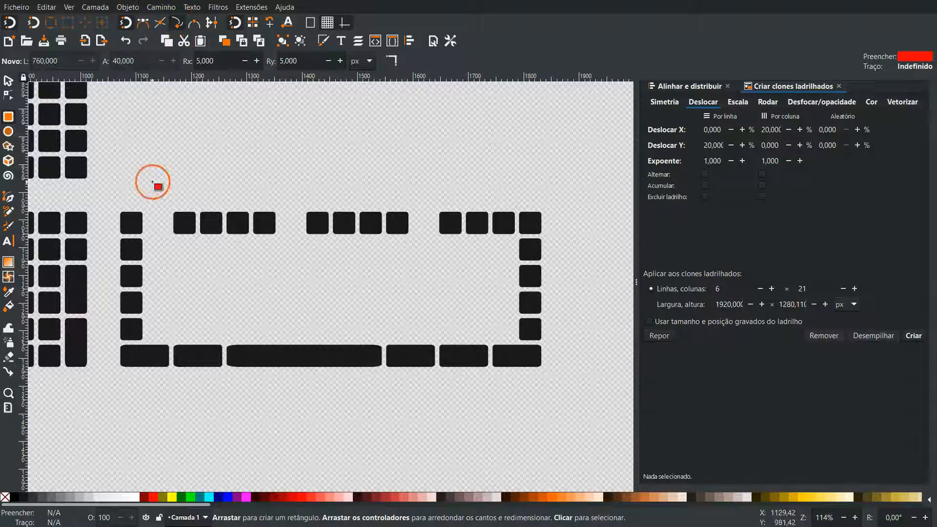
left_click_drag(120, 239, 541, 260)
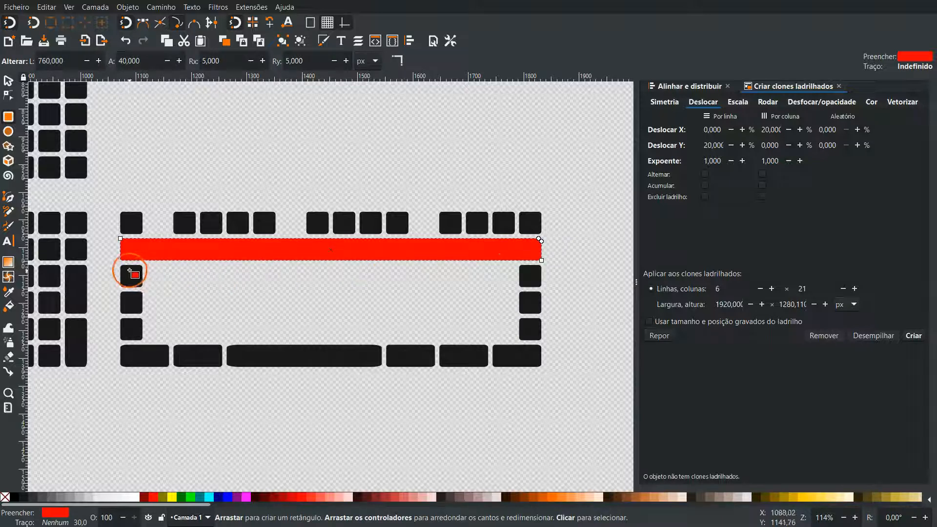
left_click(7, 80)
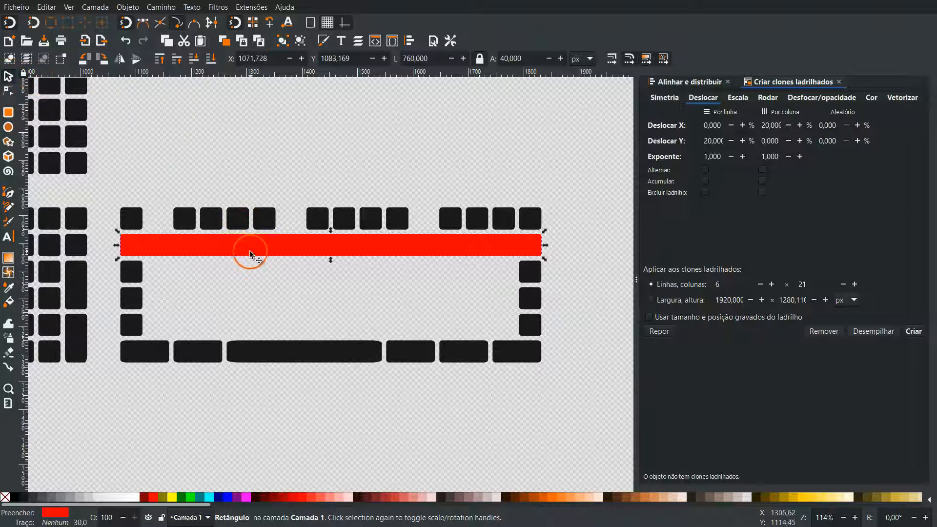
key("ctrl")
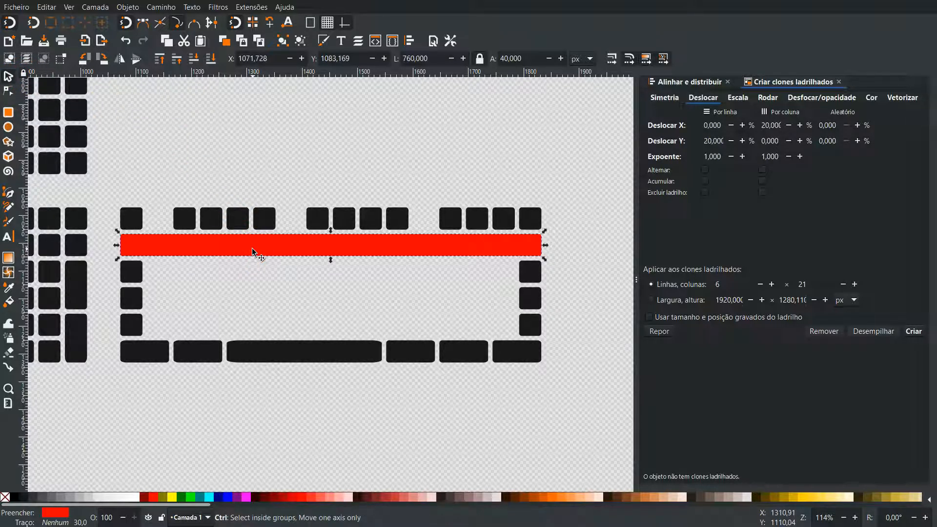
left_click_drag(251, 251, 257, 278)
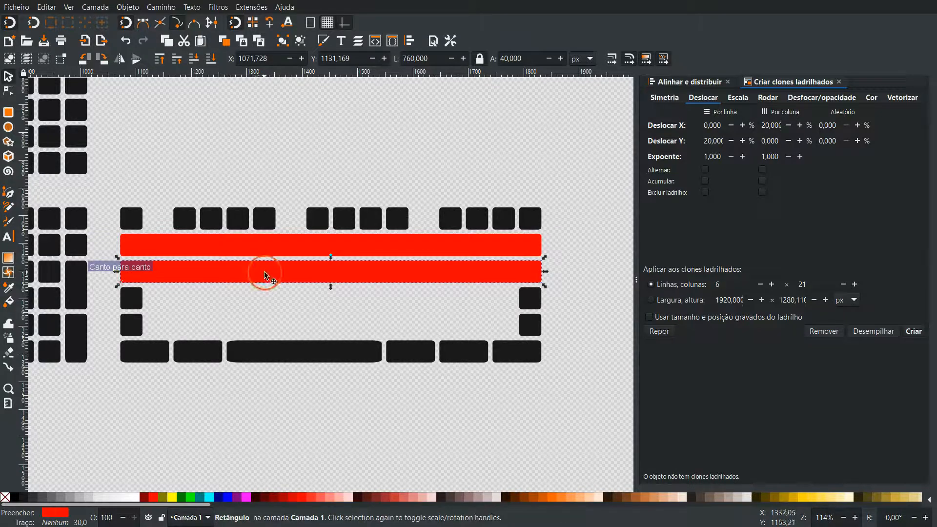
key("ctrl")
left_click_drag(268, 275, 272, 303)
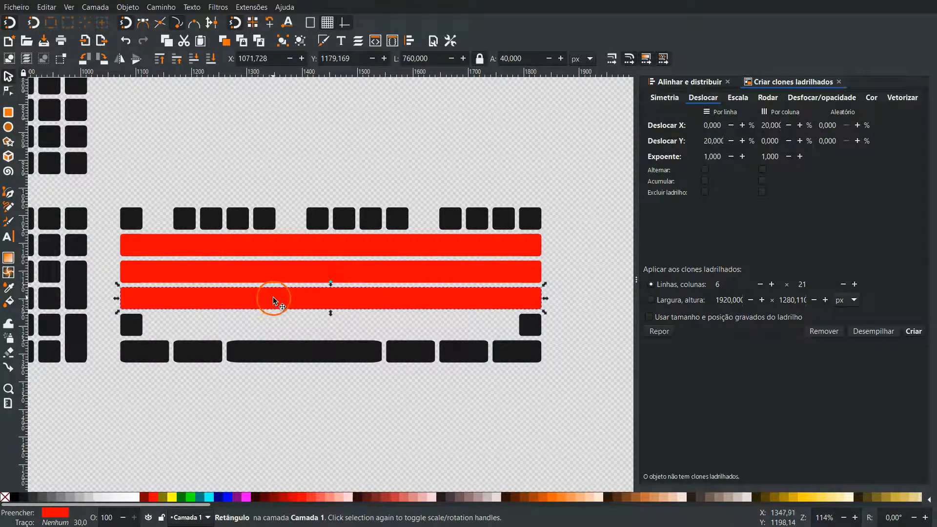
left_click_drag(273, 299, 276, 326)
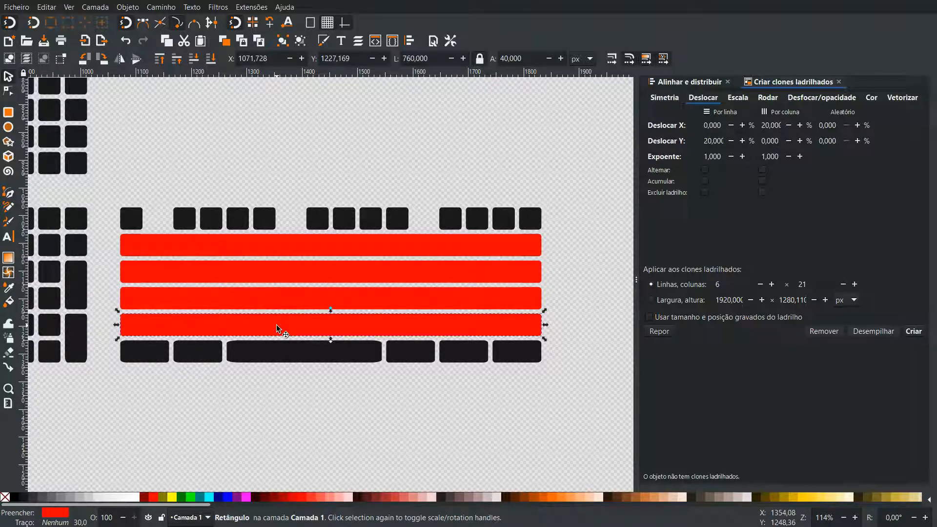
- Send the four red bars to the back, behind the end keys
left_click(276, 298, "shift")
left_click(279, 273, "shift")
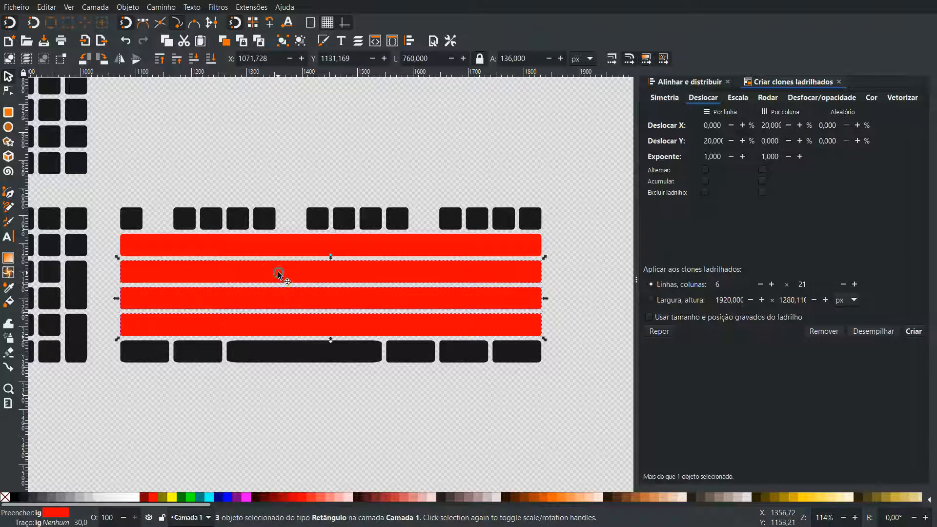
left_click(275, 247, "shift")
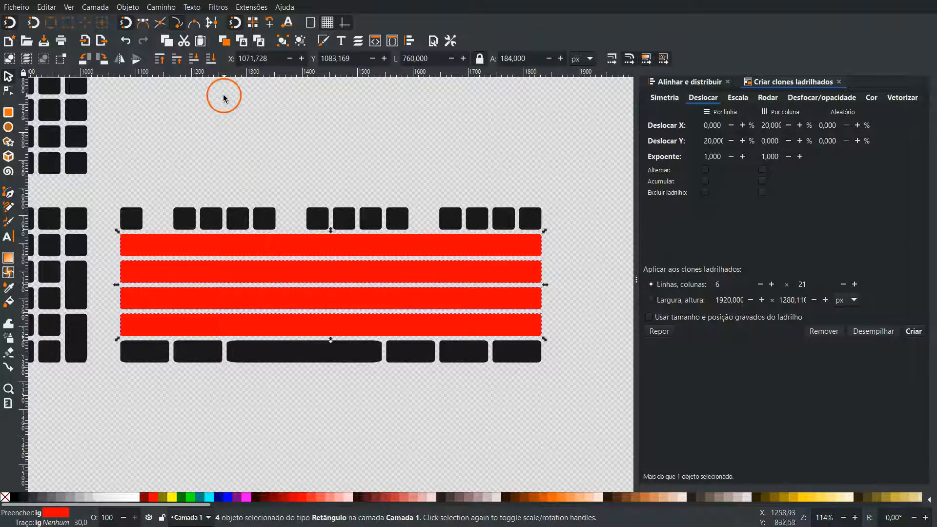
left_click(210, 59)
left_click(218, 128)
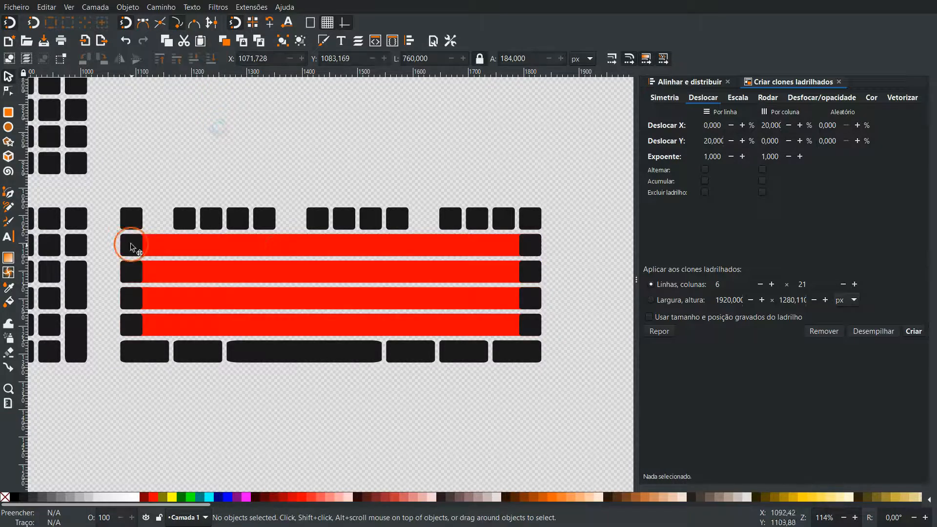
- Delete the four small end keys at each side of the red bars
left_click_drag(109, 359, 113, 356)
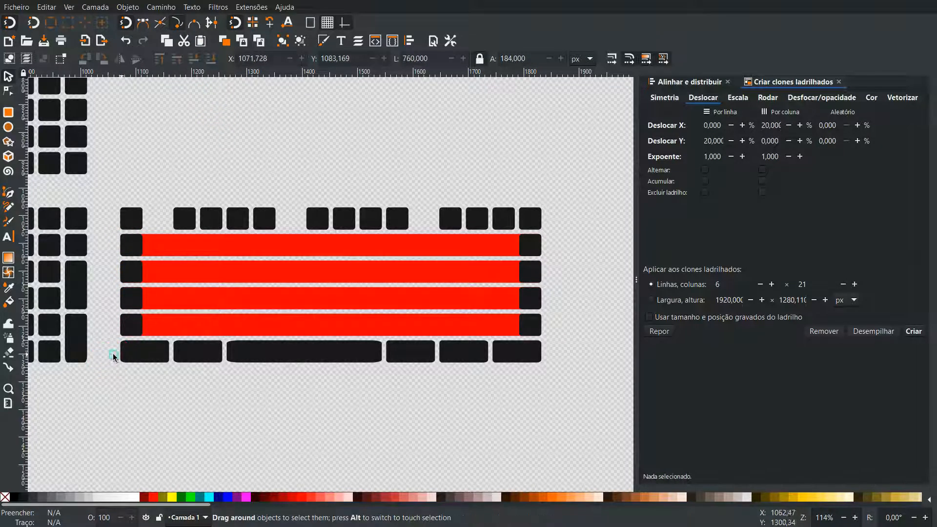
left_click_drag(168, 266, 153, 217)
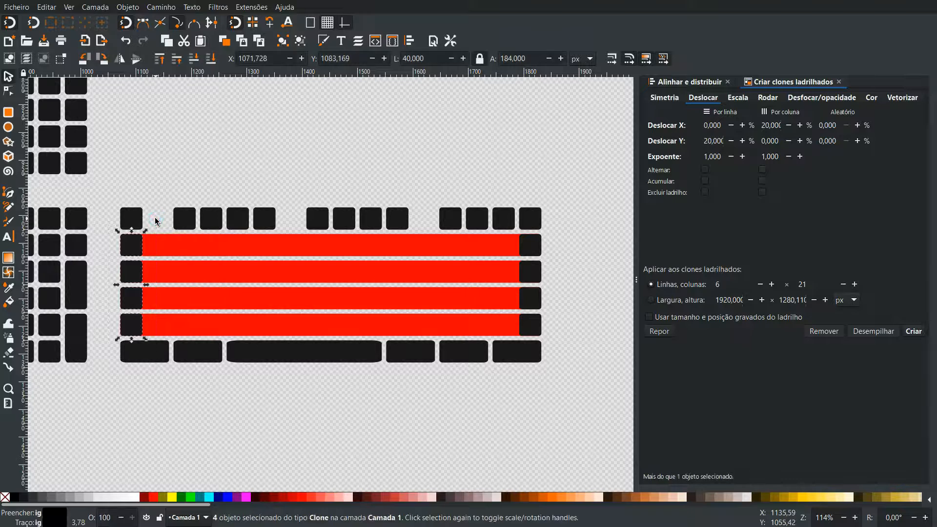
left_click(155, 221)
left_click_drag(567, 224, 489, 271)
left_click_drag(501, 336, 108, 221)
key("Delete")
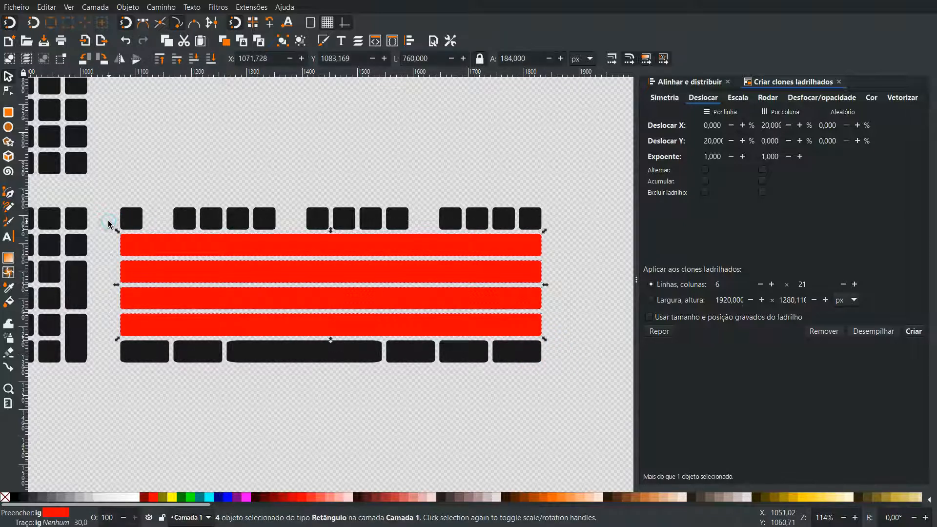
- Fill the four red bars with the #1a1a1a colour sampled from the compact keyboard's space bar
left_click(8, 287)
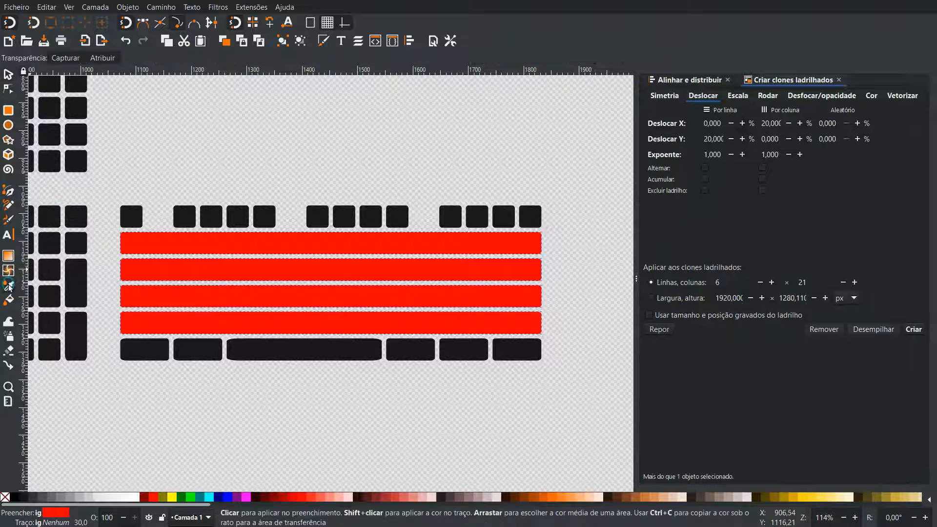
left_click(250, 353)
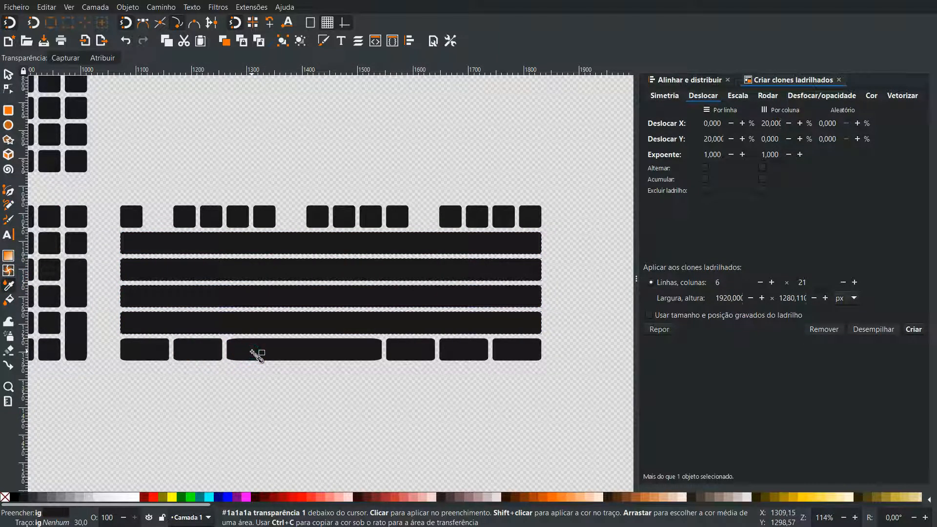
left_click(8, 75)
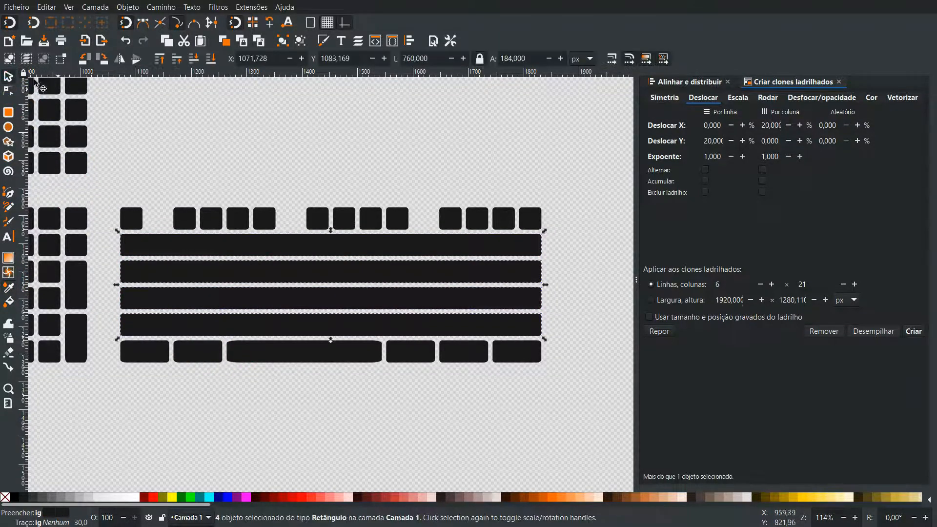
key("4")
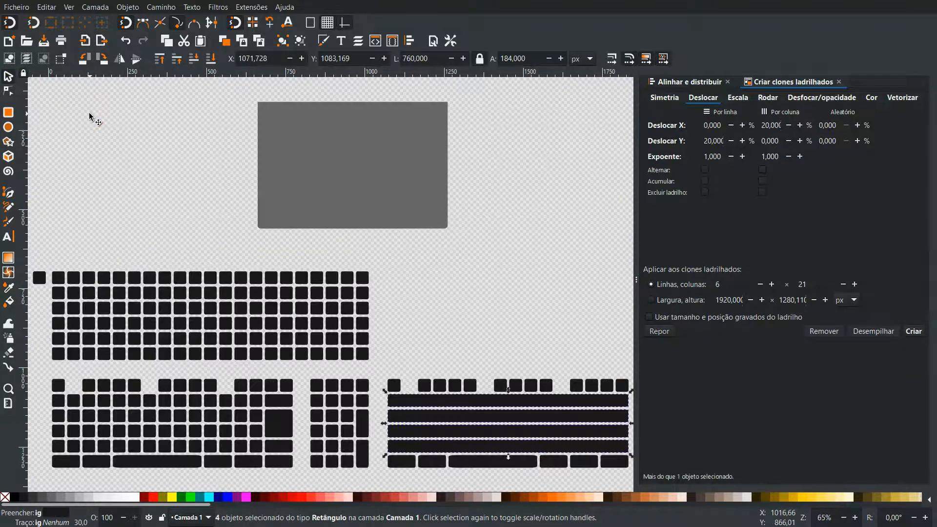
left_click(534, 288)
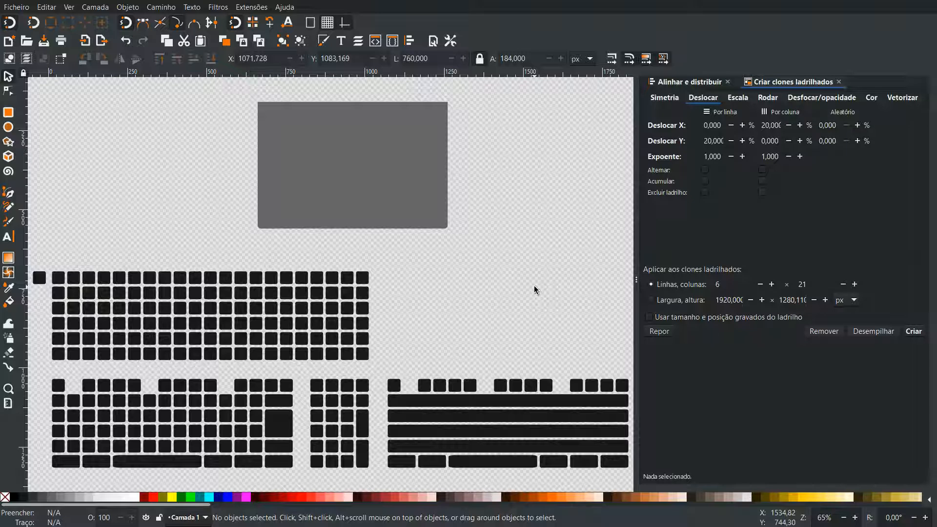
- Convert all objects of the compact keyboard to paths and unite them into a single path
scroll(534, 289, "right", 2)
left_click_drag(608, 360, 341, 485)
left_click(185, 59)
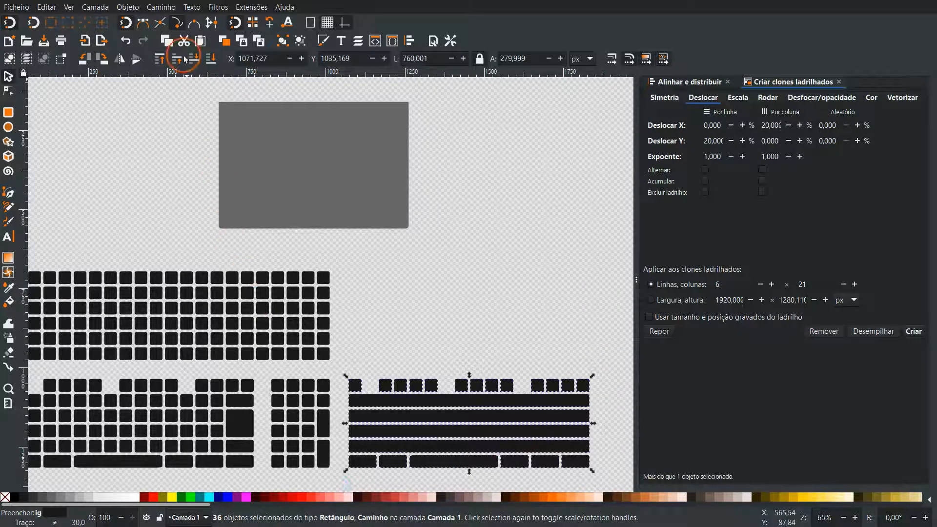
left_click(162, 6)
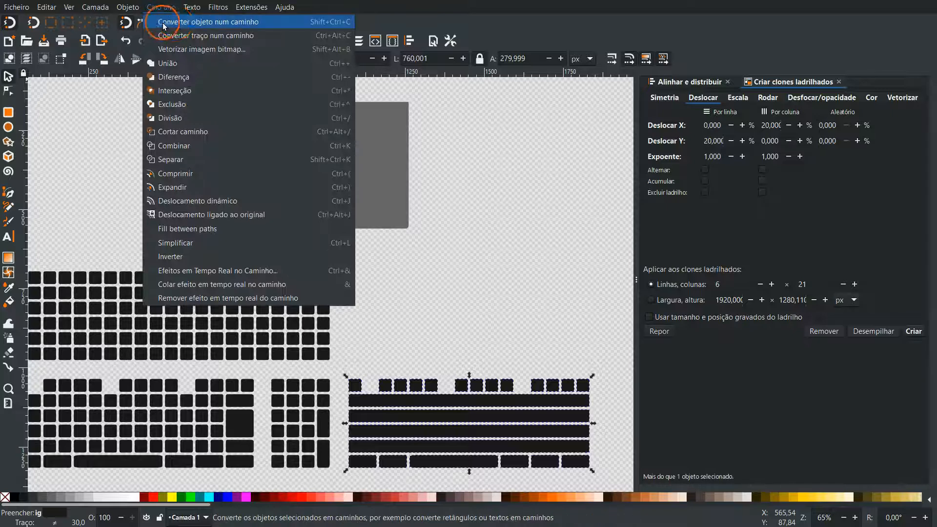
left_click(211, 22)
left_click(425, 409)
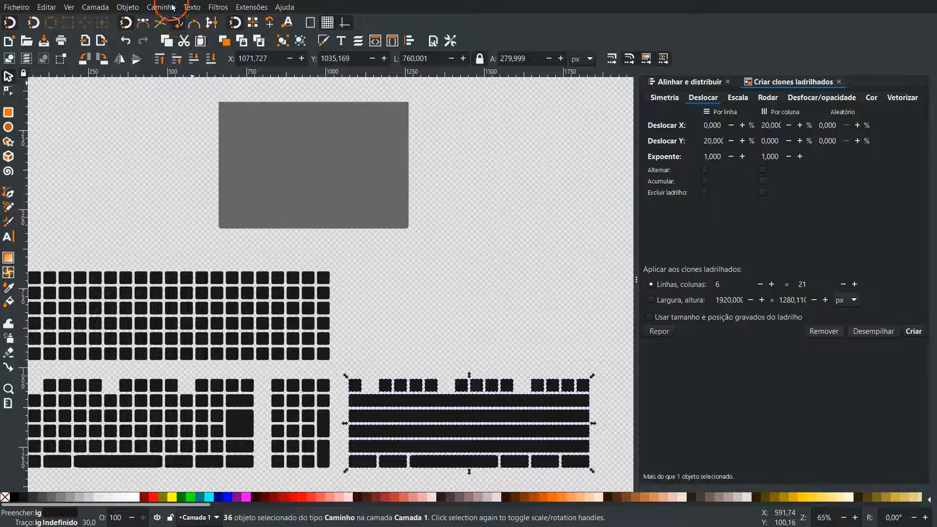
left_click(172, 7)
left_click(178, 64)
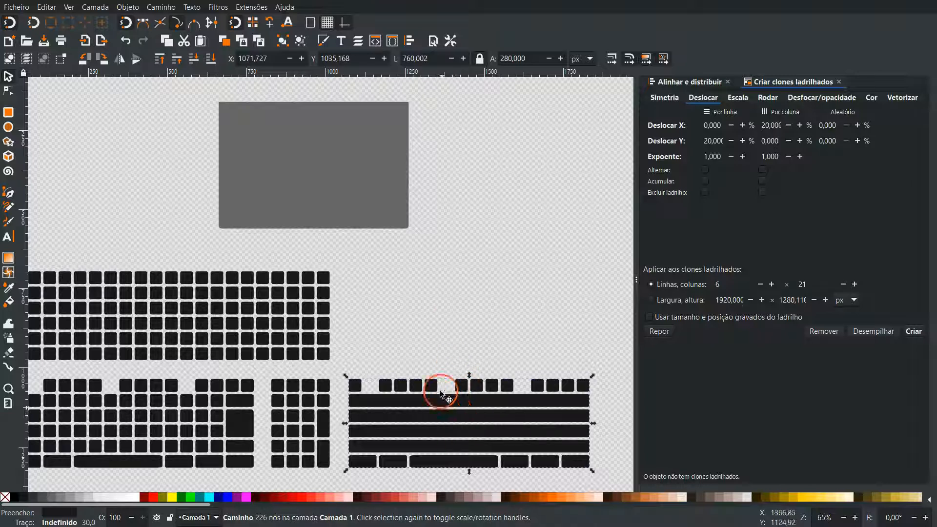
- Convert all keys of the full keyboard, including its number pad, to paths and unite them into a single path
scroll(454, 415, "left", 4)
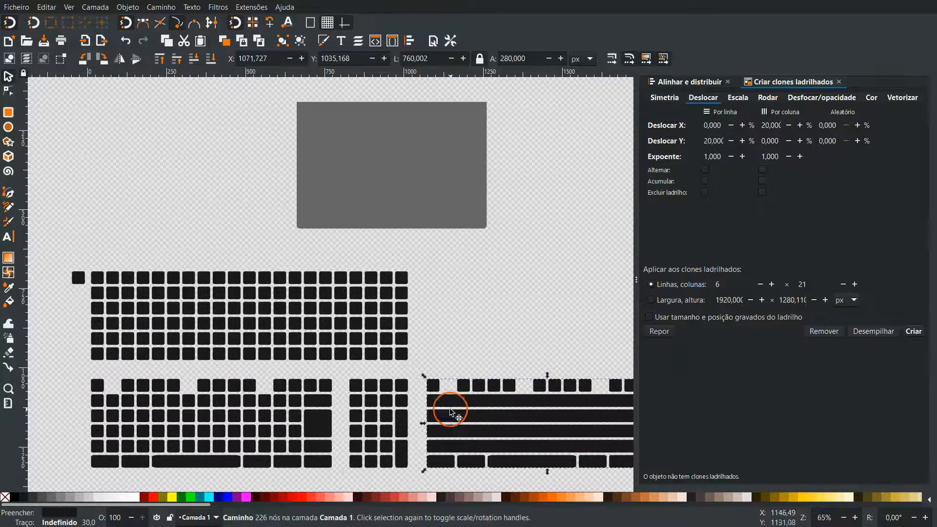
left_click_drag(414, 369, 213, 481)
left_click_drag(65, 479, 64, 479)
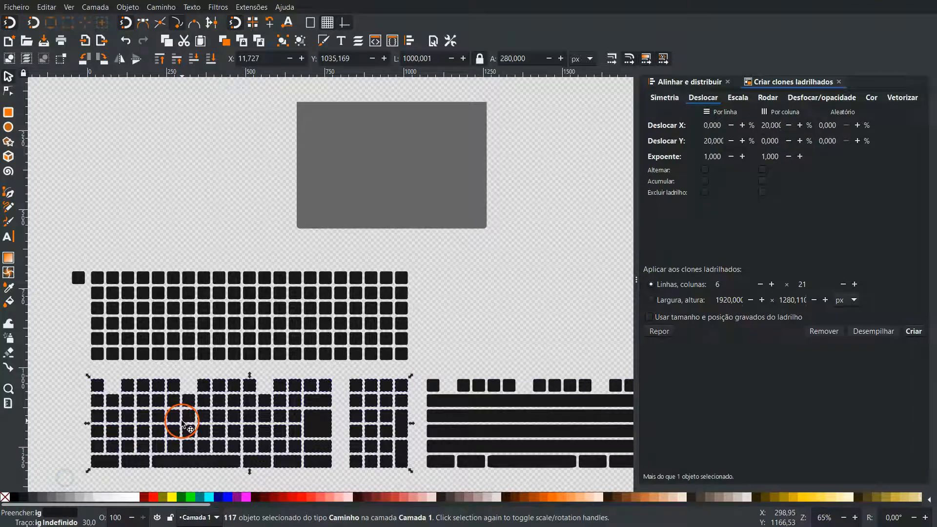
left_click(156, 6)
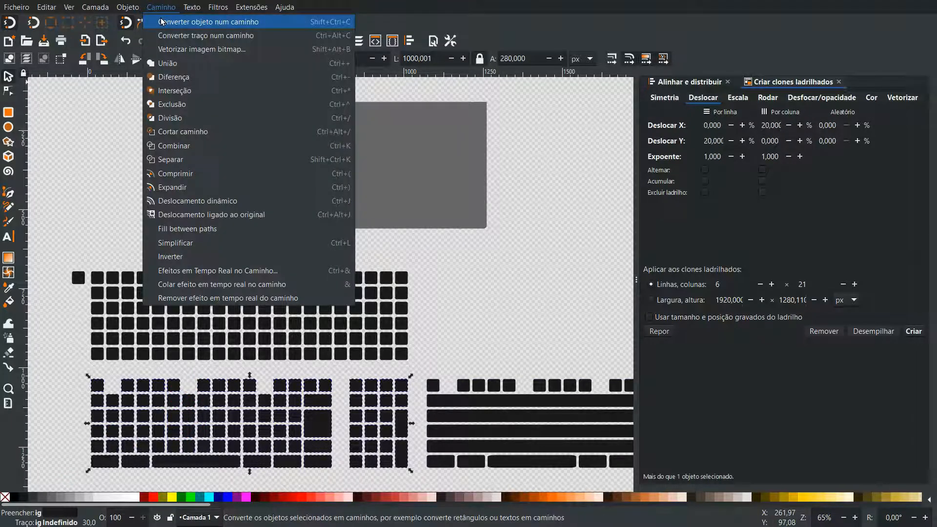
left_click(162, 21)
left_click(161, 7)
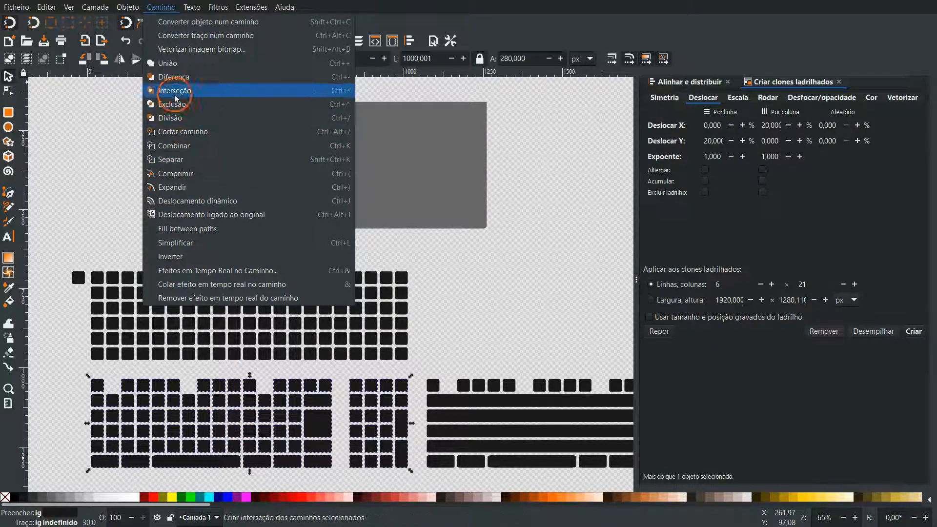
left_click(168, 64)
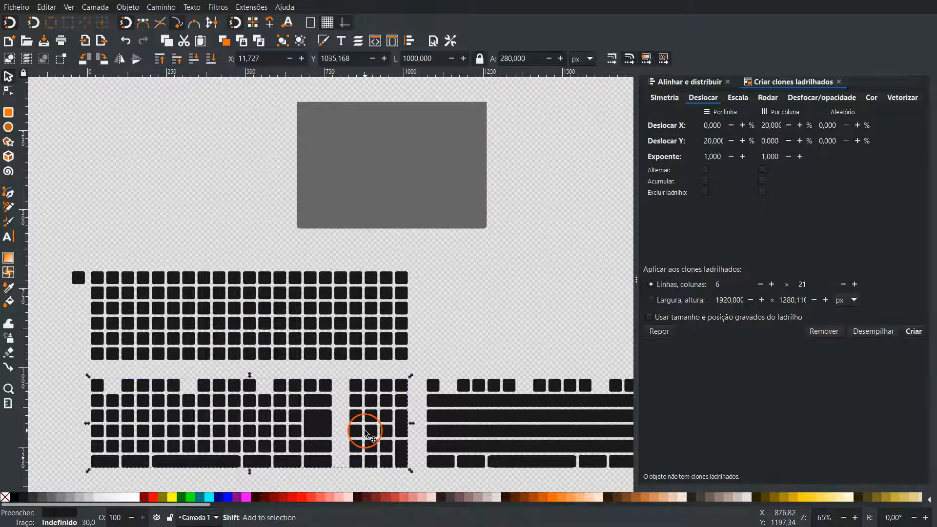
- Duplicate the grey rounded panel and move the copy rightward beside the original, to X 1381 px
scroll(366, 429, "right", 5)
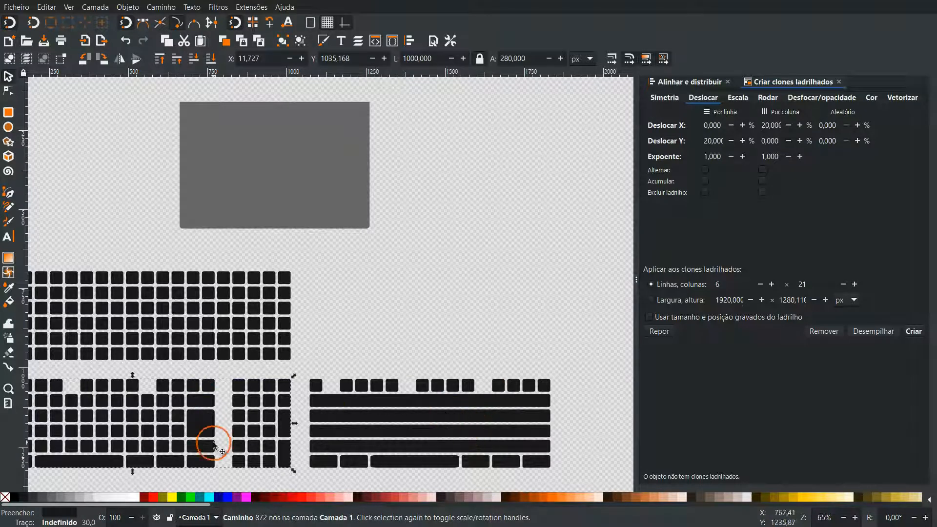
scroll(378, 434, "up", 5)
left_click(310, 323)
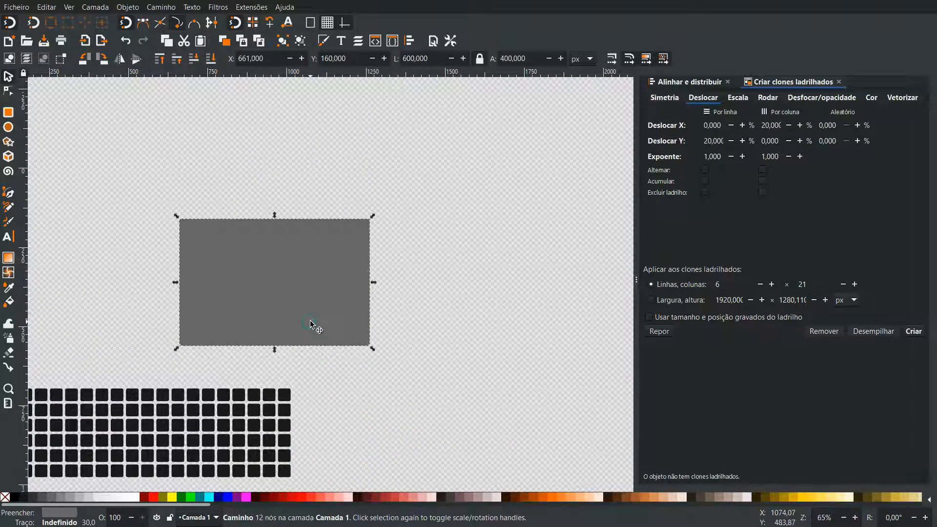
key("shift+Right")
key("shift+Right")
key("shift+Right")
key("shift+Right")
key("shift+Right")
key("shift+Right")
key("shift+Right")
key("shift+Right")
key("shift+Right")
key("shift+Right")
key("shift+Right")
key("shift+Right")
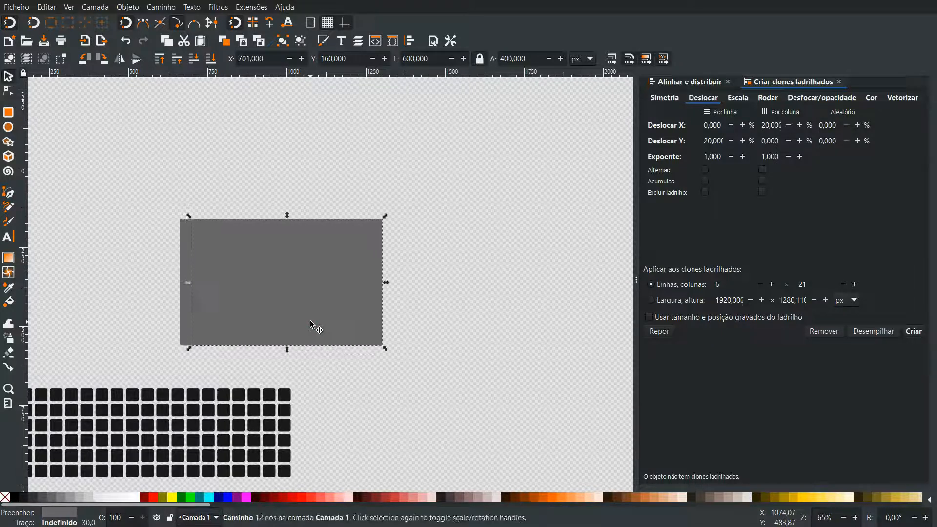
key("shift+Right")
key("shift+Right")
key("shift+Right")
key("shift+Right")
key("shift+Right")
key("shift+Right")
key("shift+Right")
key("shift+Right")
key("shift+Right")
key("shift+Right")
key("shift+Right")
key("shift+Right")
key("shift+Right")
key("shift+Right")
key("shift+Right")
key("shift+Right")
key("shift+Right")
key("shift+Right")
key("shift+Right")
key("shift+Right")
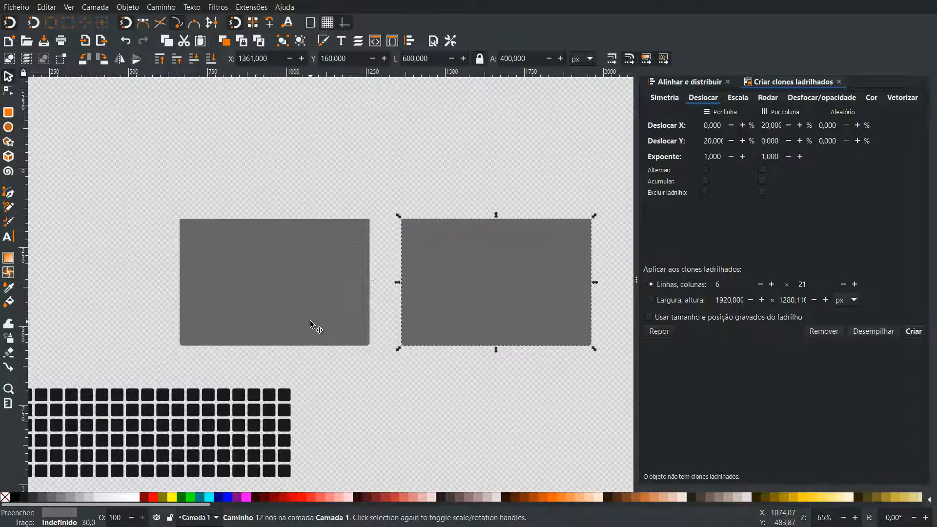
- Duplicate the full keyboard and place the copy over the original grey panel at about X 705, Y 208 px
scroll(312, 324, "down", 5)
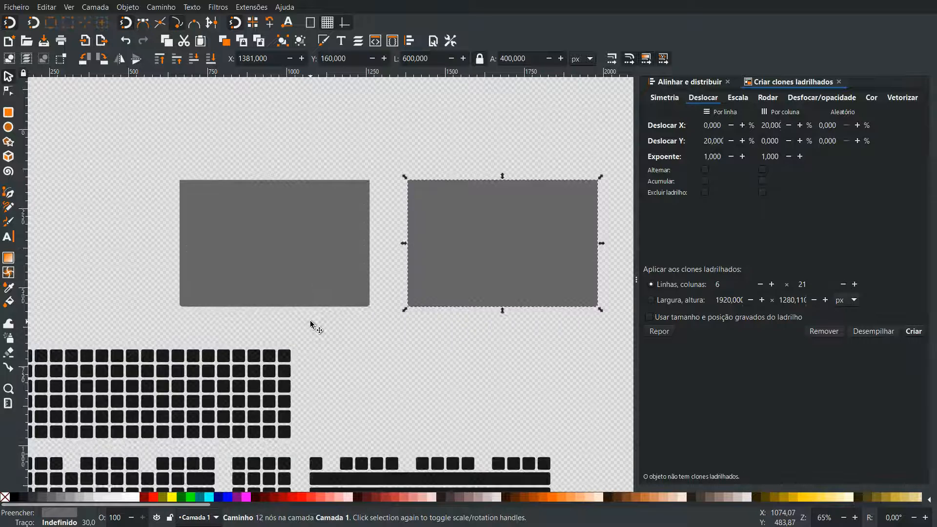
left_click(262, 416)
left_click(269, 435)
left_click(271, 438)
key("ctrl+d")
left_click_drag(286, 431, 507, 164)
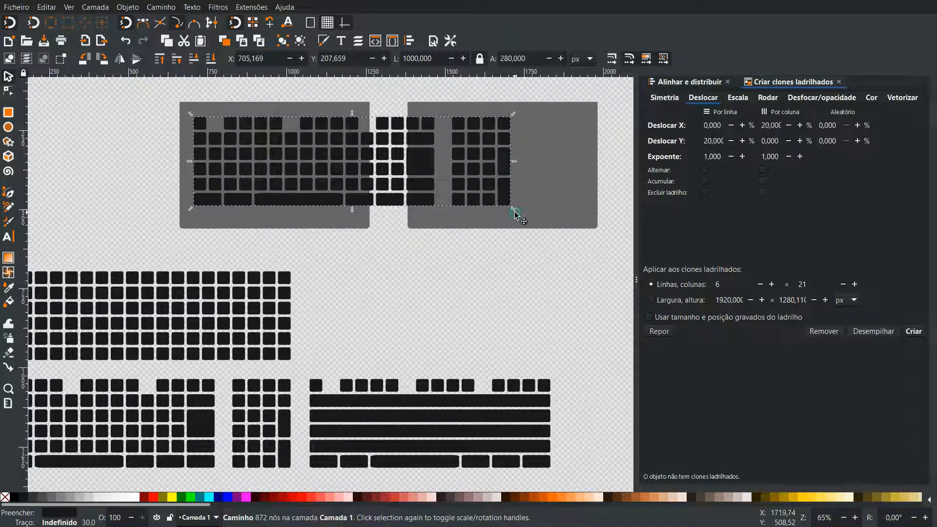
- Scale the full keyboard copy proportionally to about 505 × 141 px and fill it with 20% grey
left_click(516, 214)
left_click(363, 189)
left_click_drag(516, 213, 359, 174)
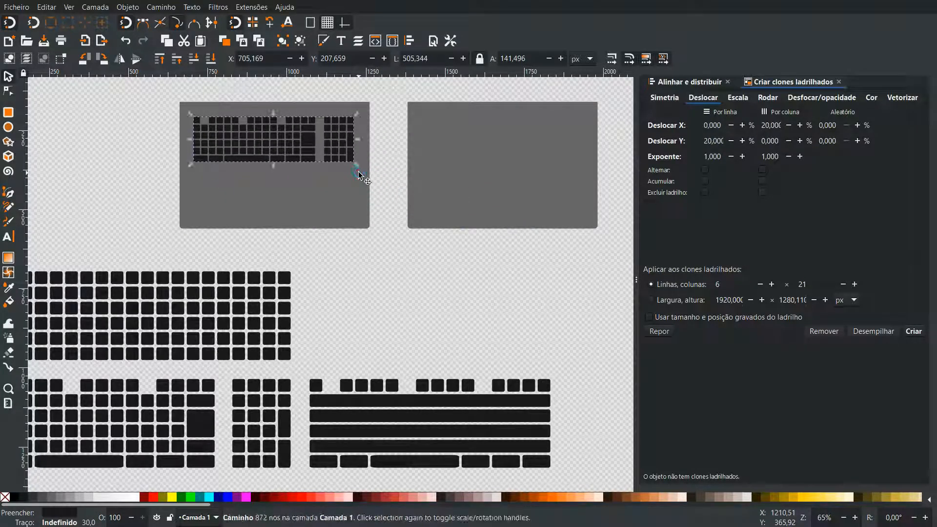
left_click(88, 498)
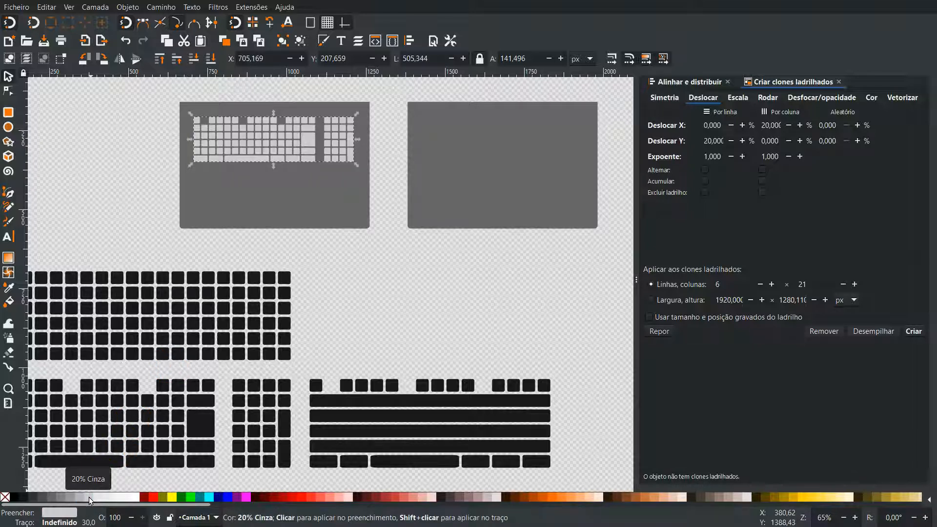
- Place a copy of the compact keyboard on the second grey panel and scale it proportionally to about 555 × 204 px
left_click(332, 409)
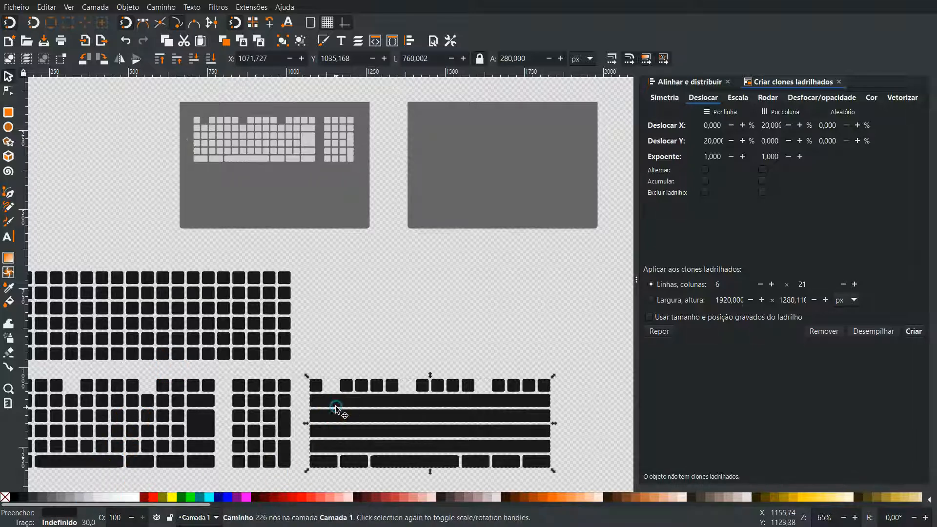
left_click_drag(424, 272, 465, 93)
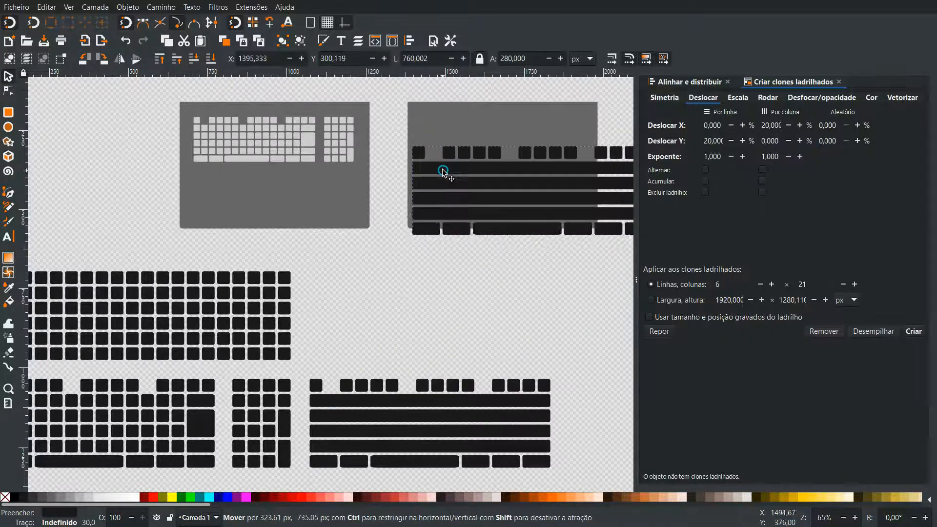
scroll(442, 161, "right", 5)
left_click_drag(541, 217, 470, 170)
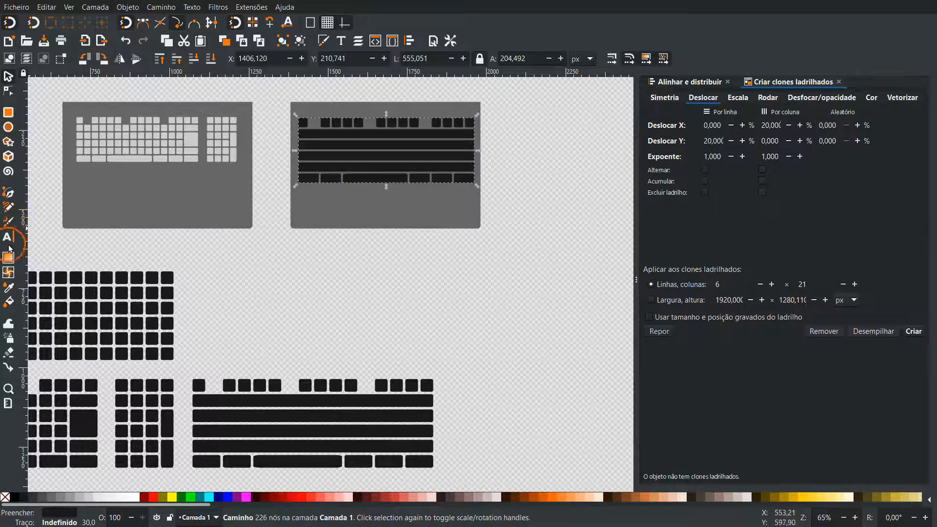
- Fill the compact keyboard copy with the light grey sampled from the full keyboard copy
left_click(8, 288)
left_click(190, 138)
key("s")
- Centre each light grey keyboard horizontally on its own grey panel, aligning relative to the biggest object
left_click(80, 120)
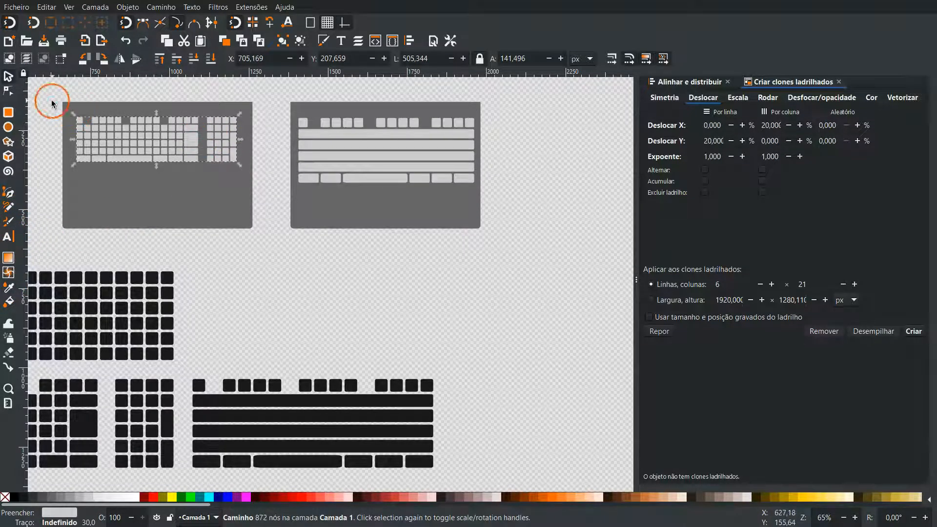
left_click(51, 104)
left_click_drag(49, 95, 218, 230)
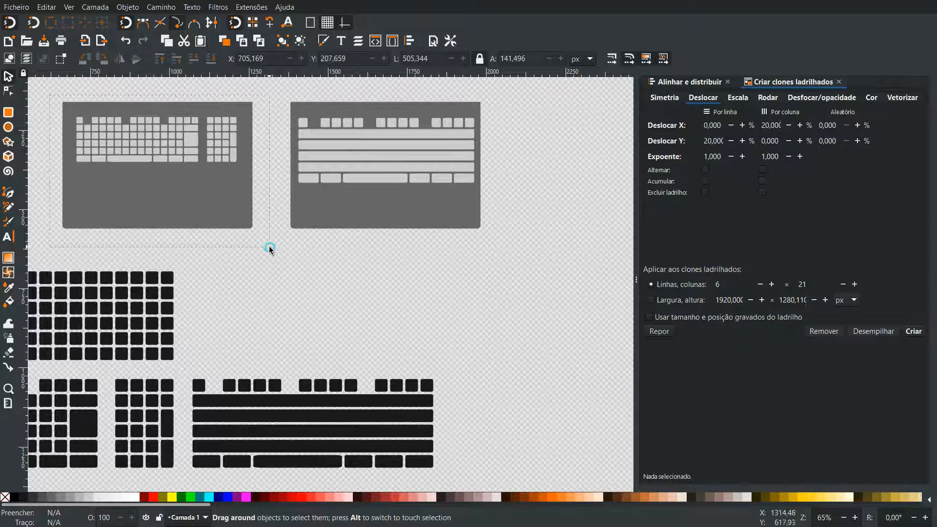
left_click_drag(270, 248, 267, 248)
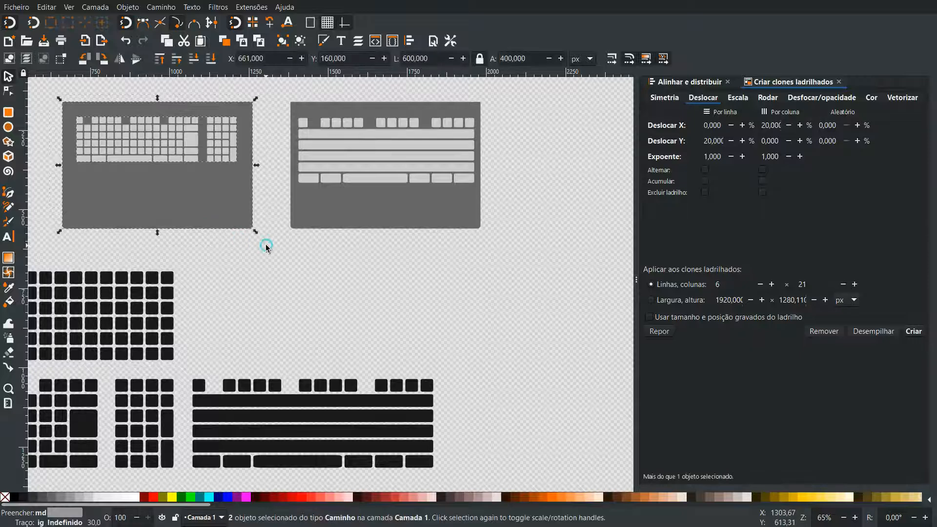
left_click(676, 86)
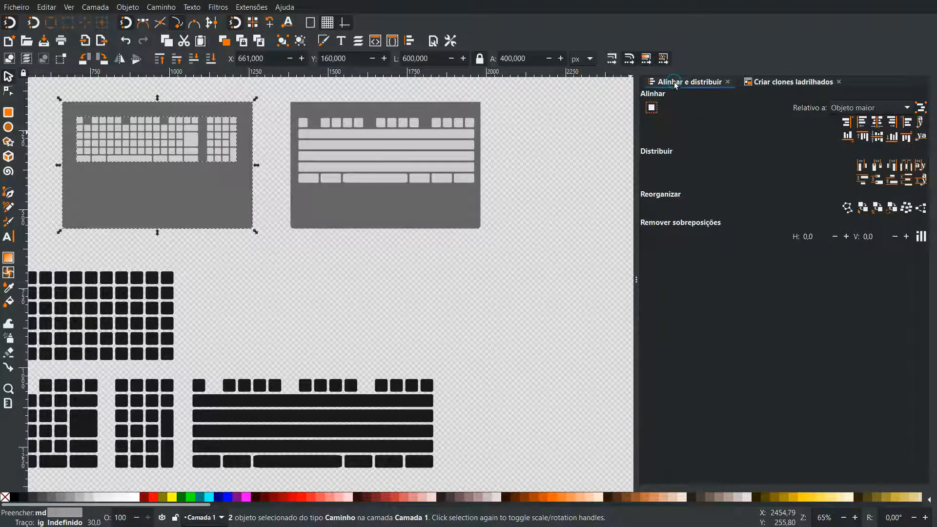
left_click(880, 124)
left_click_drag(521, 262, 278, 92)
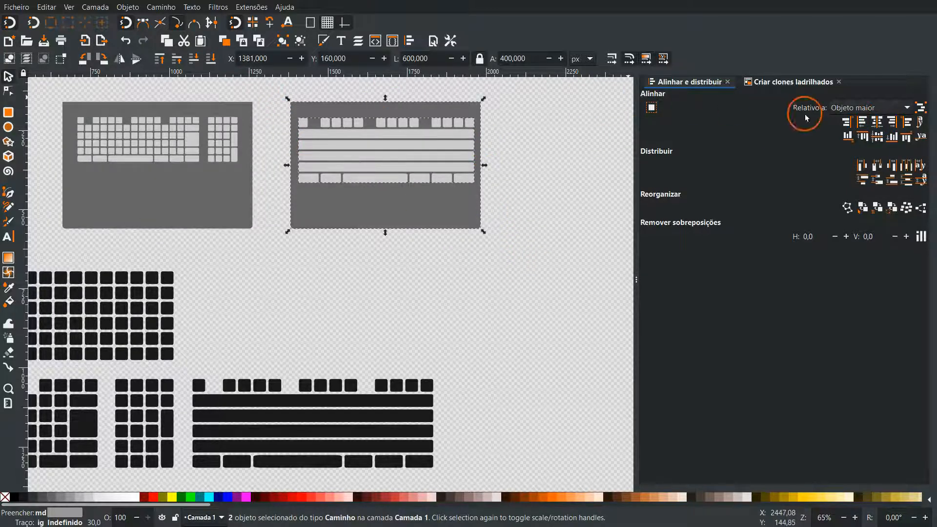
left_click(877, 123)
- Shrink the light grey compact keyboard proportionally about its centre to about 469 × 173 px
left_click(558, 192)
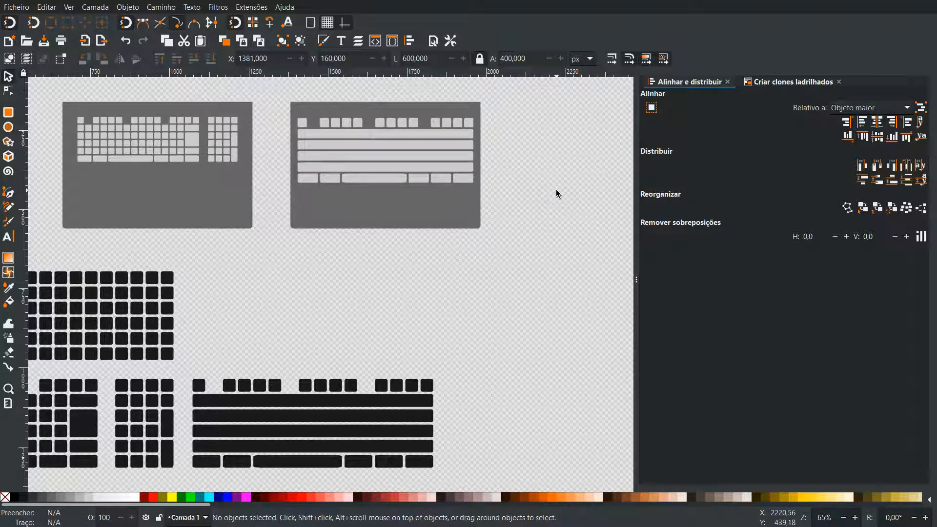
left_click(382, 182)
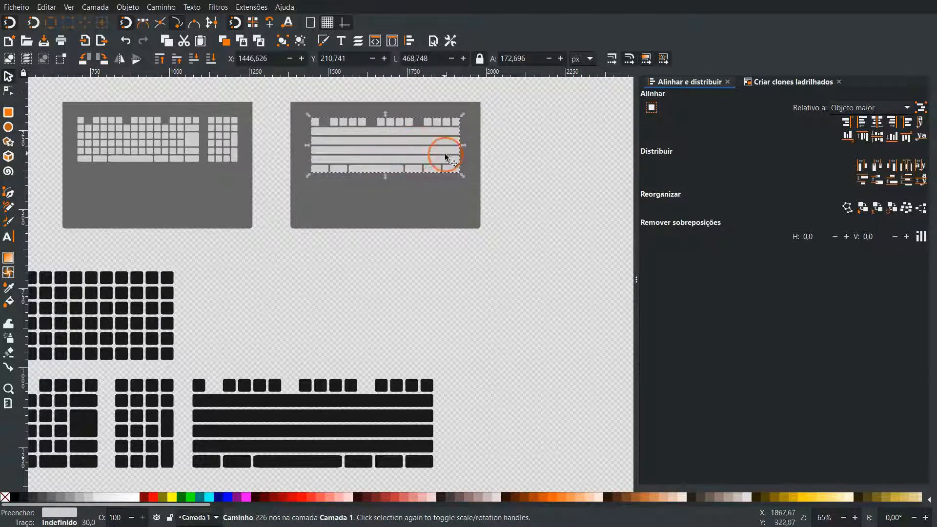
left_click(511, 160)
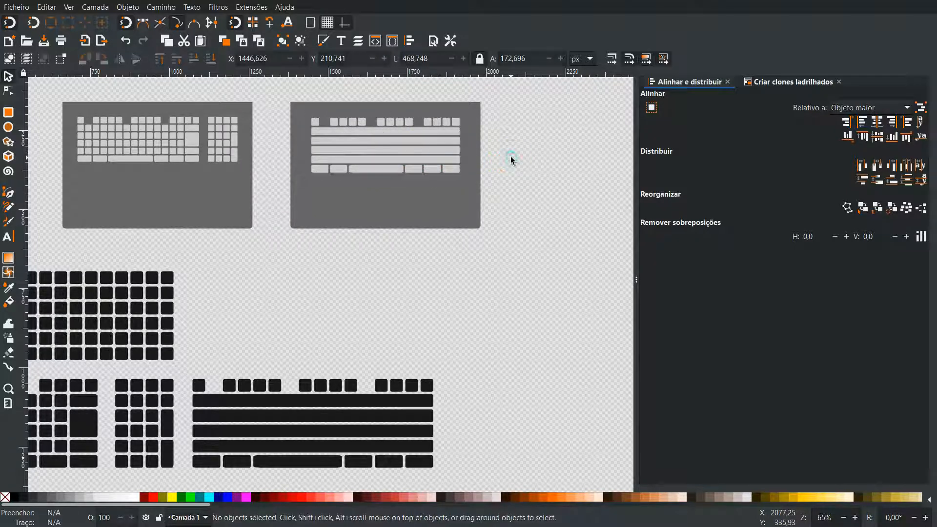
- Duplicate the first grey panel with its full keyboard and move the copy straight up to Y -320 px
scroll(567, 173, "up", 10)
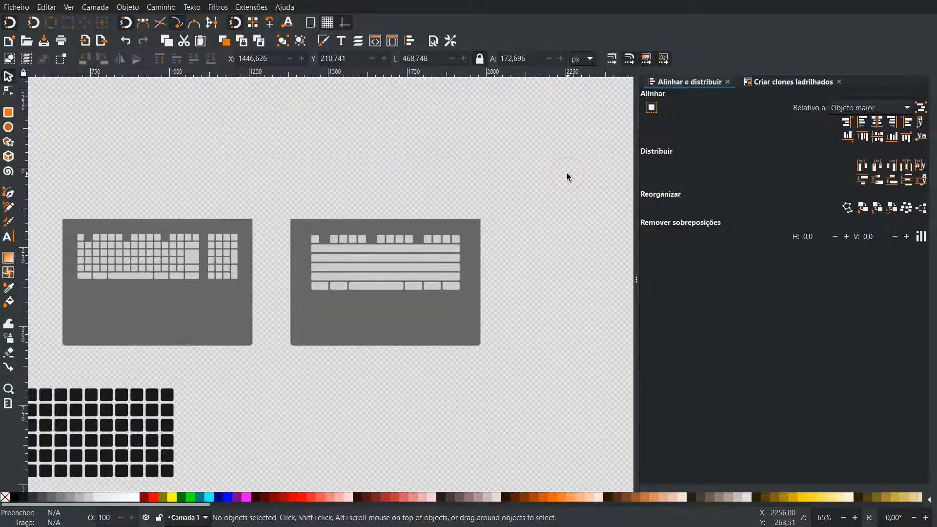
left_click_drag(41, 287, 274, 455)
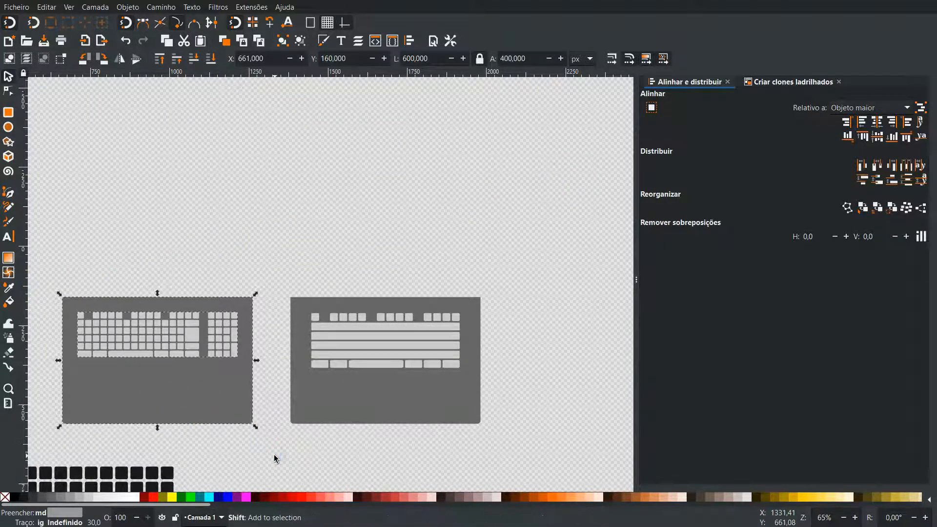
key("shift+Up")
key("shift+Up")
key("shift+Up")
key("shift+Up")
key("shift+Up")
key("shift+Up")
key("shift+Up")
key("shift+Up")
key("shift+Up")
key("shift+Up")
key("shift+Up")
key("shift+Up")
key("shift+Up")
key("shift+Up")
key("shift+Up")
key("shift+Up")
key("shift+Up")
key("shift+Up")
key("shift+Up")
key("shift+Up")
key("shift+Up")
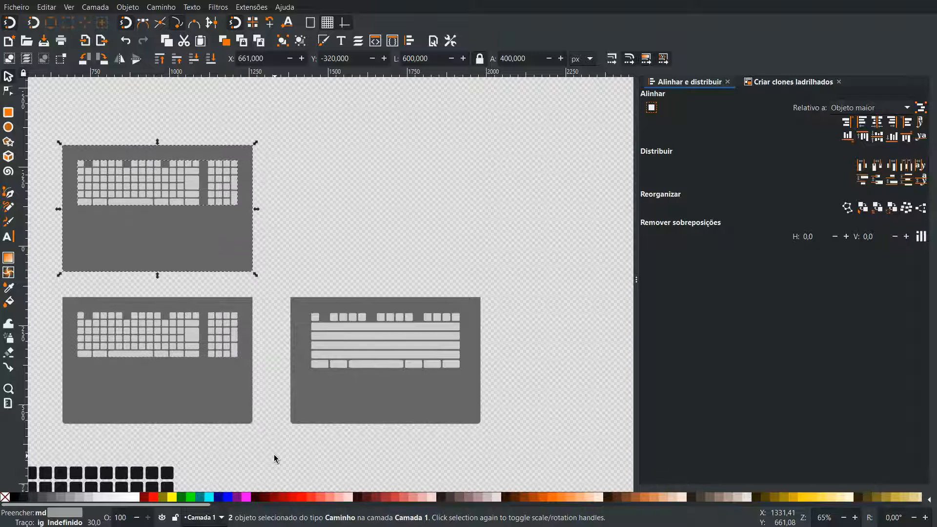
- Convert the copied panel and keyboard to paths and group the two objects
scroll(247, 429, "left", 4)
scroll(246, 424, "up", 4)
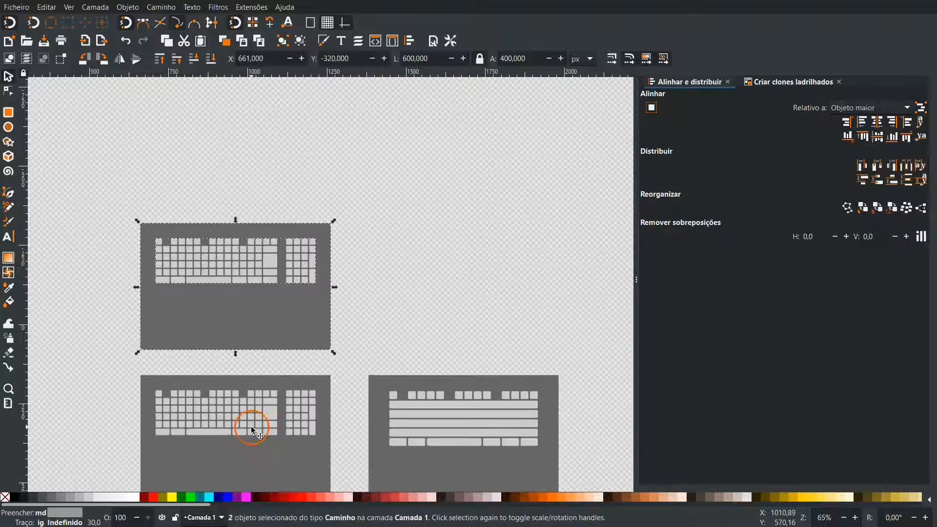
left_click(160, 7)
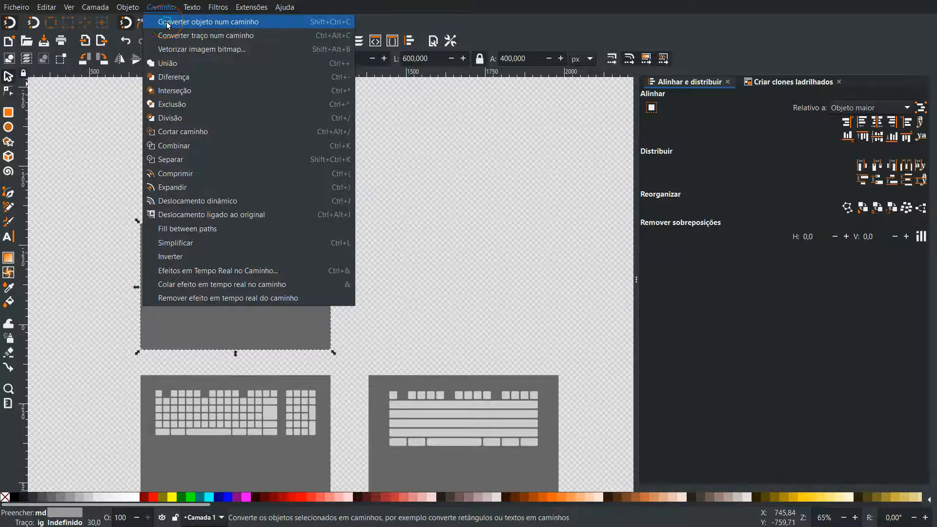
left_click(166, 22)
left_click_drag(96, 176, 356, 371)
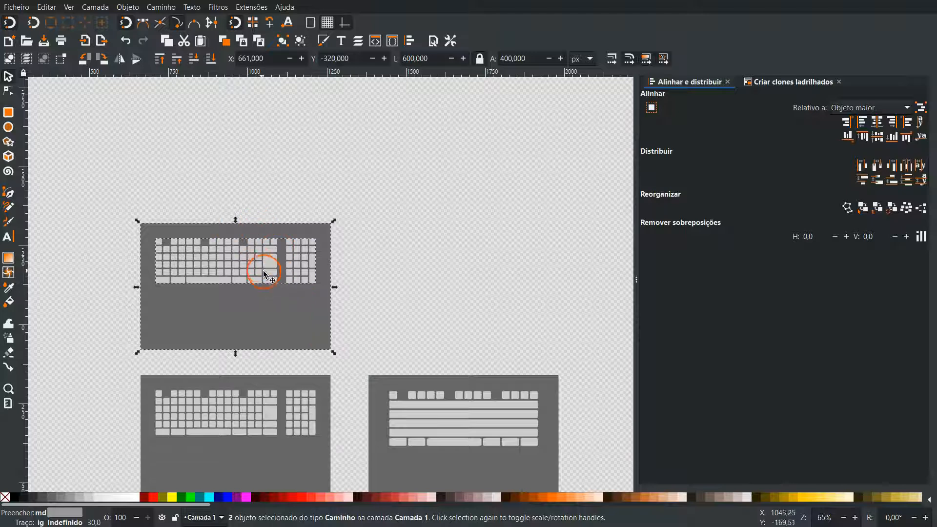
key("ctrl+g")
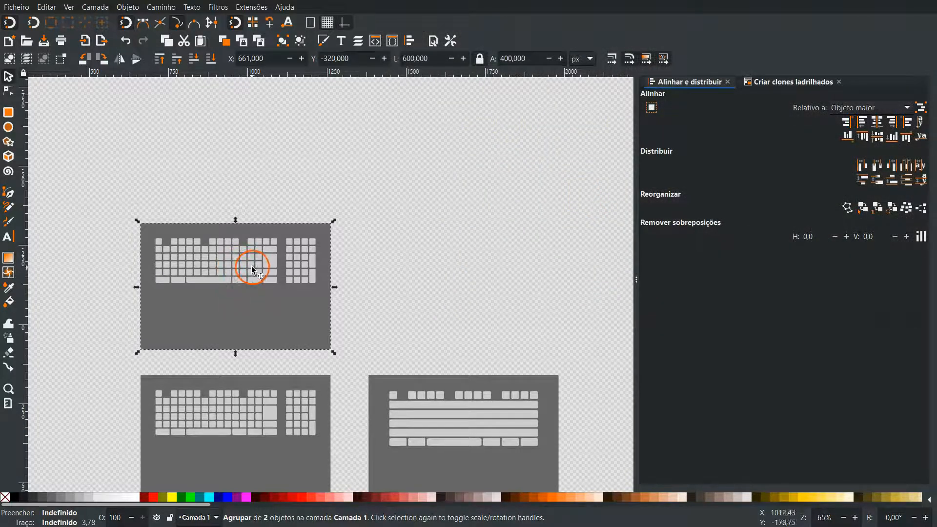
left_click(327, 366)
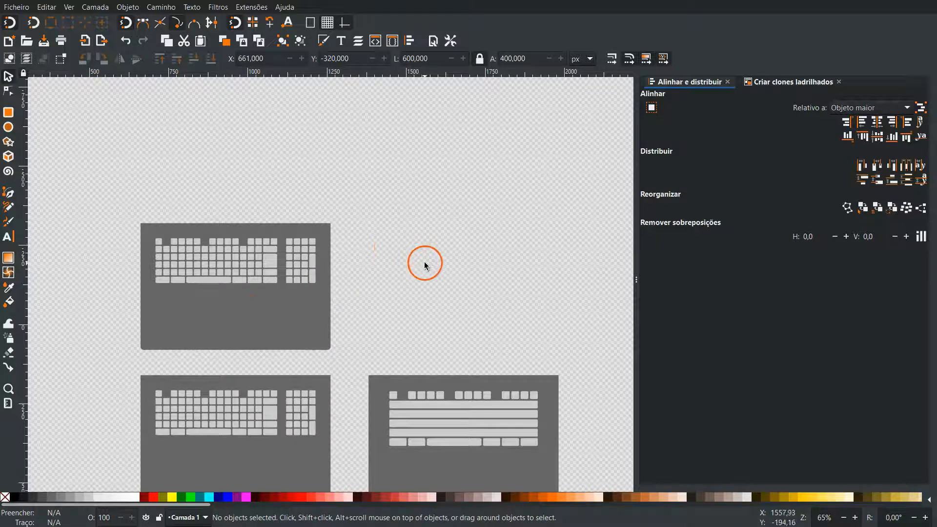
- Skew the grouped panel and keyboard horizontally with the upper edge leaning right, to about 827 px overall width
left_click(233, 308)
left_click(248, 307)
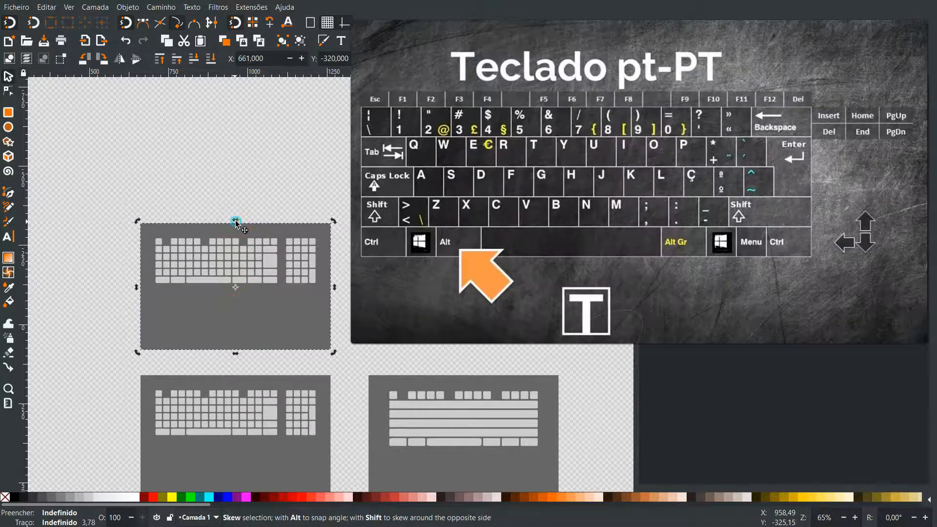
left_click_drag(239, 222, 268, 226)
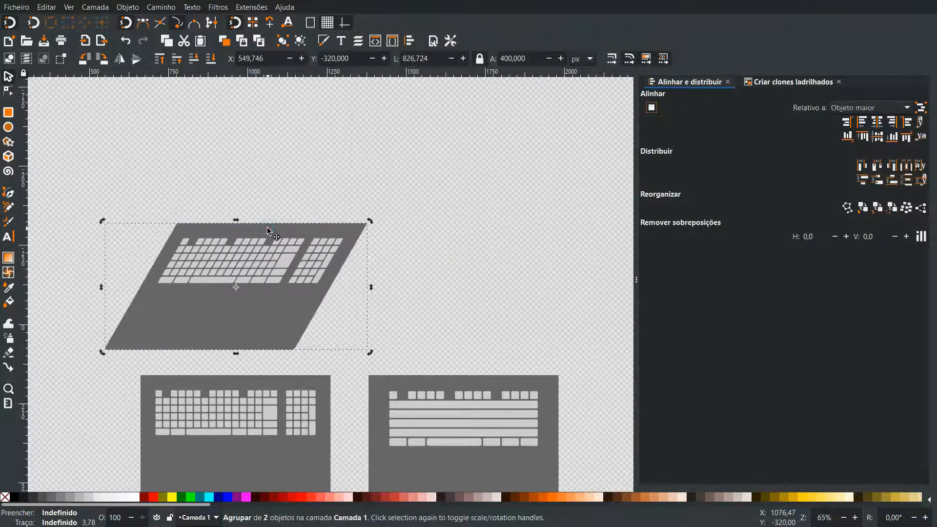
- Rotate the skewed group clockwise into an isometric view with overall dimensions of about 914 × 528 px
left_click(371, 223)
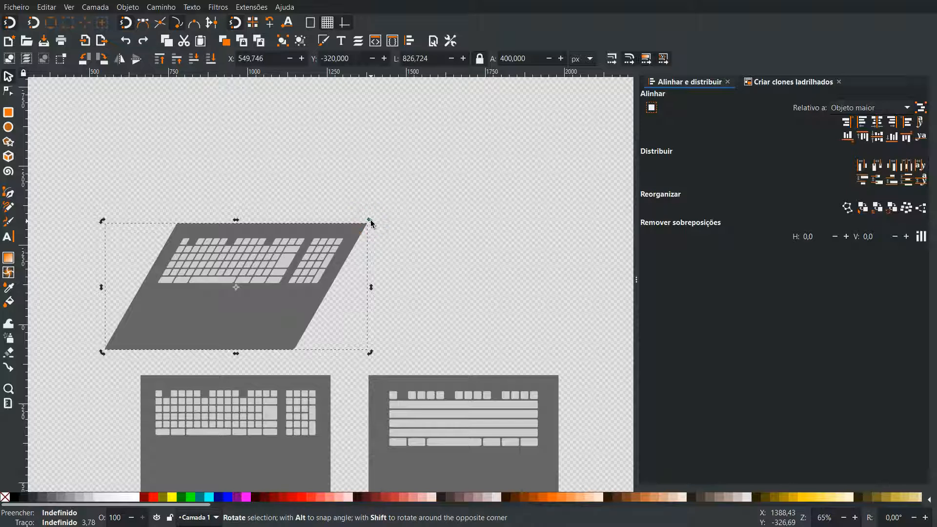
left_click_drag(371, 223, 387, 283)
left_click(282, 276)
left_click(265, 296)
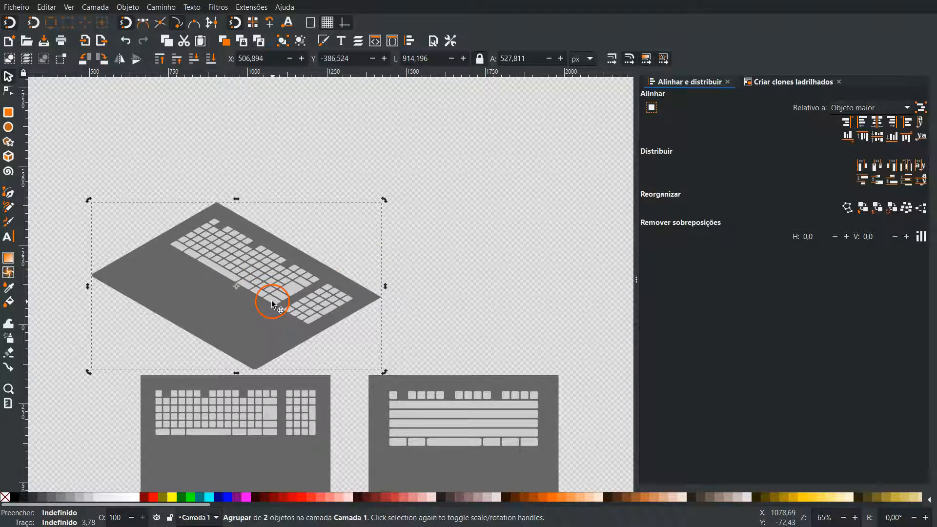
- Move the isometric keyboard group straight up to about Y -627 px
left_click(305, 309)
left_click(275, 283)
left_click(11, 79)
key("shift+Up")
key("shift+Up")
key("shift+Up")
key("shift+Up")
key("shift+Up")
key("shift+Up")
key("shift+Up")
key("shift+Up")
key("shift+Up")
key("shift+Up")
key("shift+Up")
key("shift+Up")
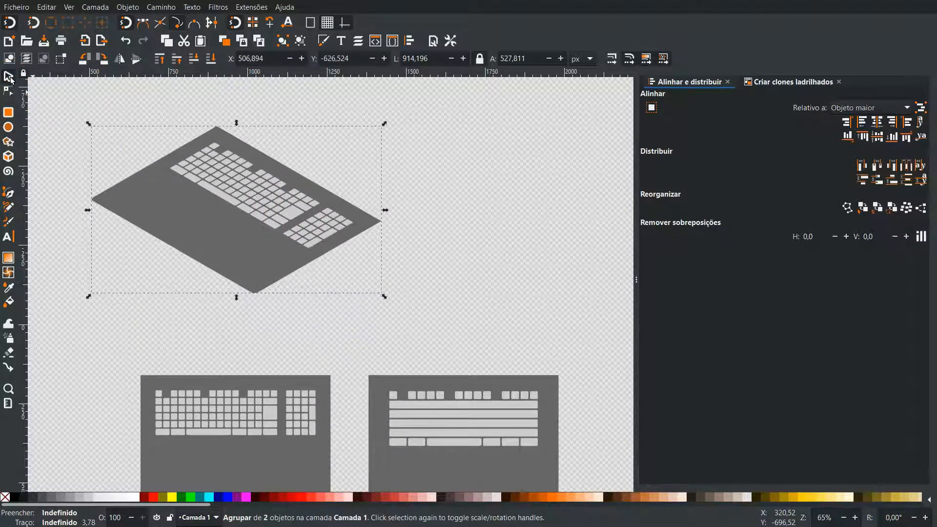
- Ungroup the isometric panel and keyboard into two separate objects
left_click(403, 132)
left_click(225, 249)
left_click(223, 244, "ctrl+shift")
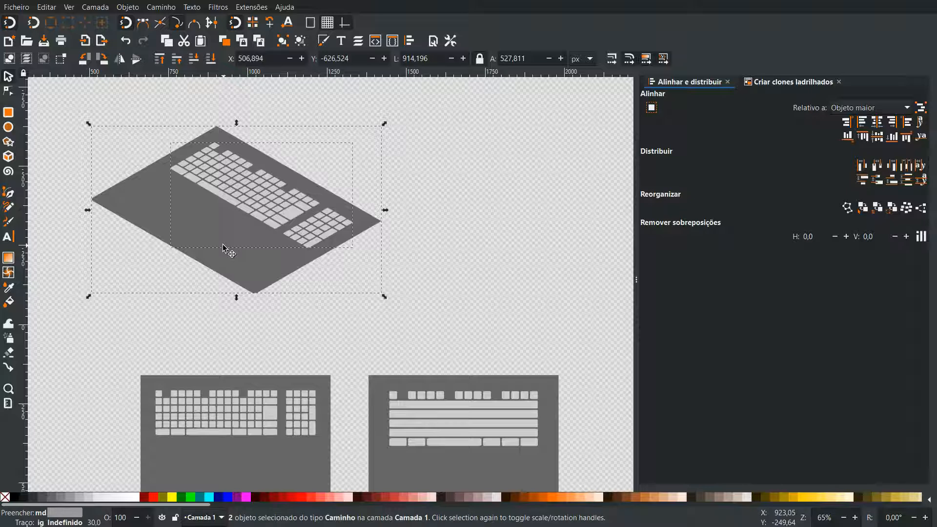
right_click(222, 243)
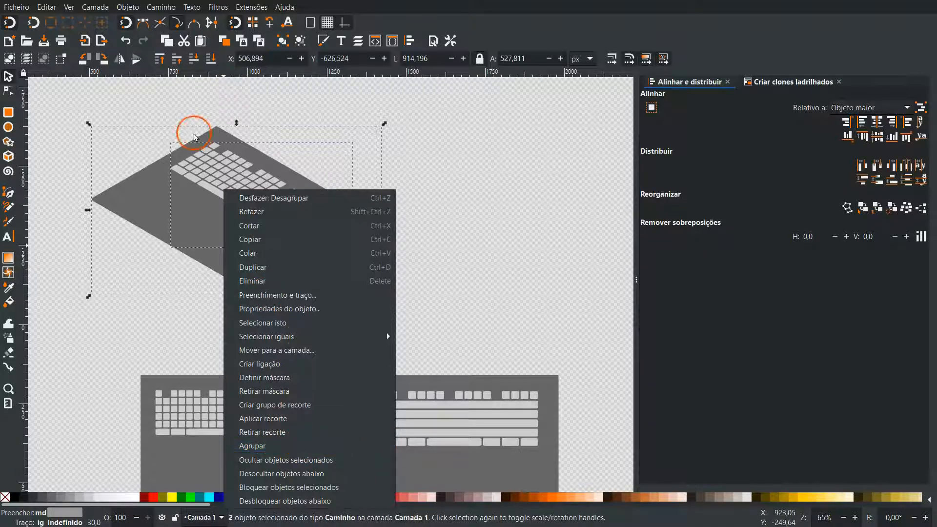
left_click(475, 138)
left_click(410, 245)
- Duplicate the isometric grey panel, fill the copy with black and send it behind everything
left_click(254, 256)
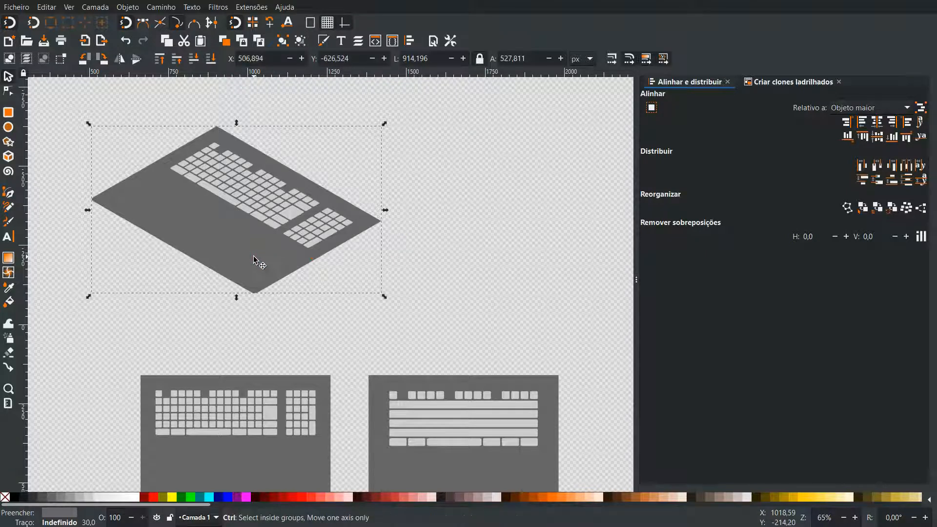
key("Home")
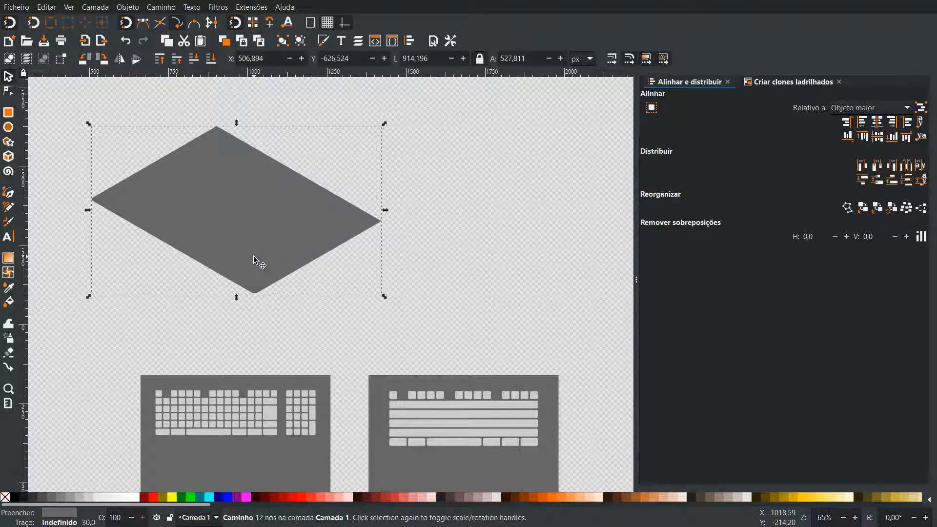
left_click(14, 496)
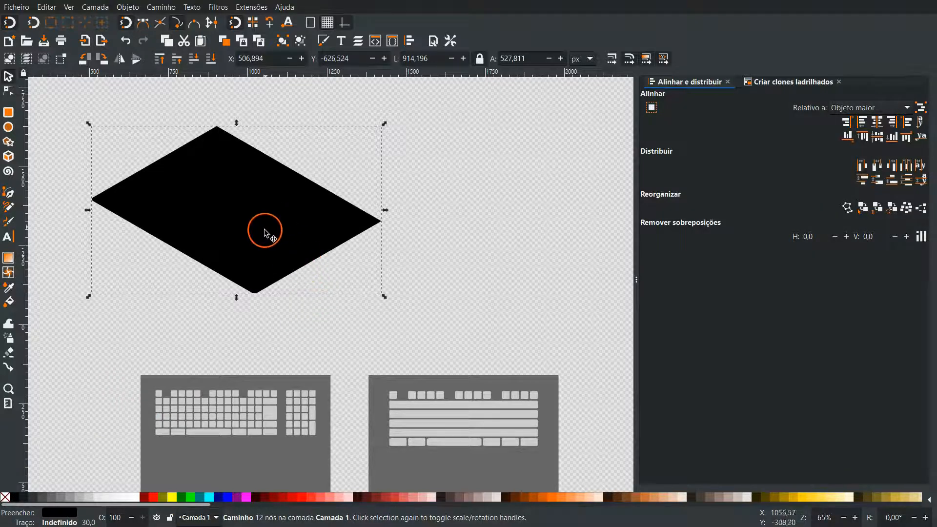
left_click(210, 59)
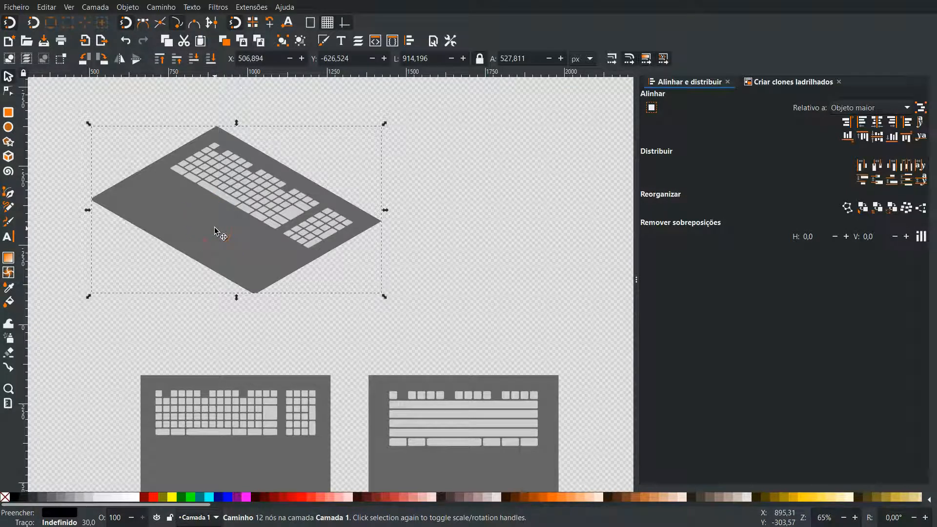
- Nudge the black panel copy 10 px down so it forms a thin edge under the isometric panel
key("Down")
key("Down")
key("Down")
key("Down")
key("Down")
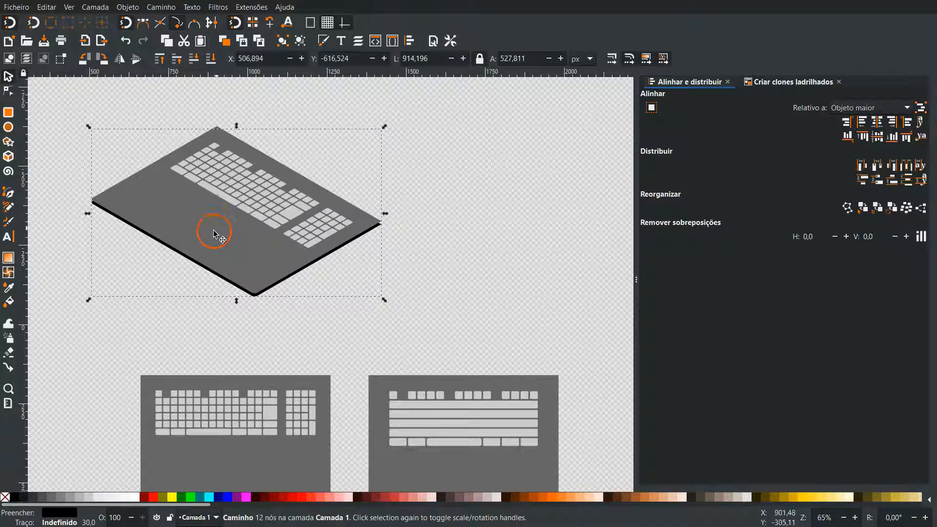
- Interpolate between the slab's gray top path and black base path with 30 steps, method 2 and style interpolation enabled
left_click(204, 227, "shift")
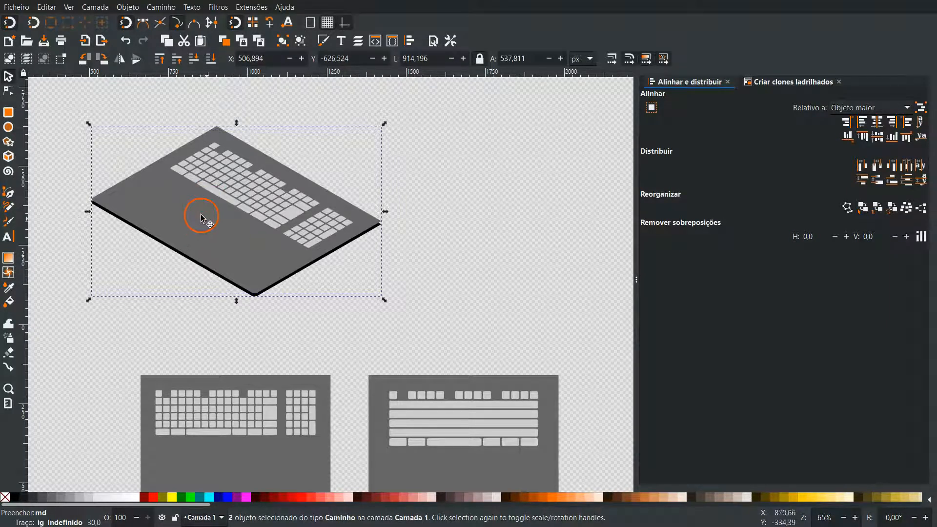
left_click(293, 245, "shift")
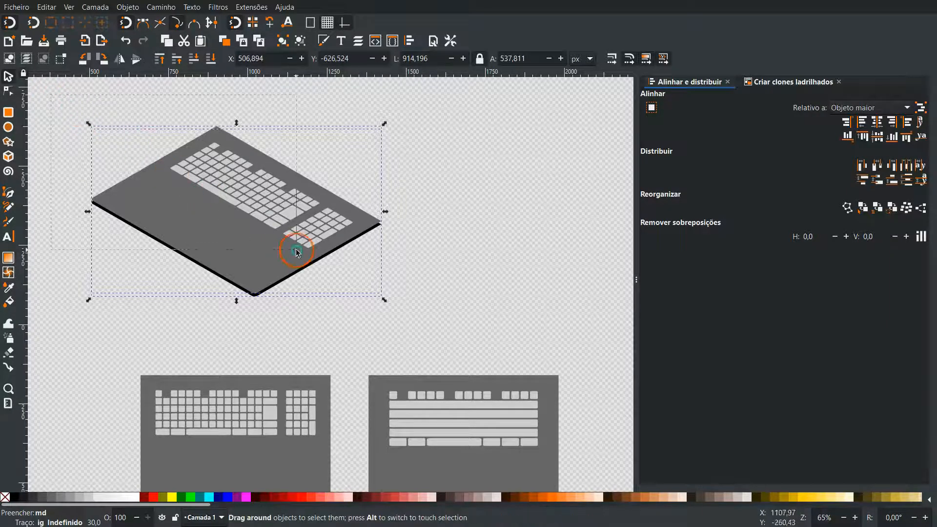
left_click(295, 215, "shift")
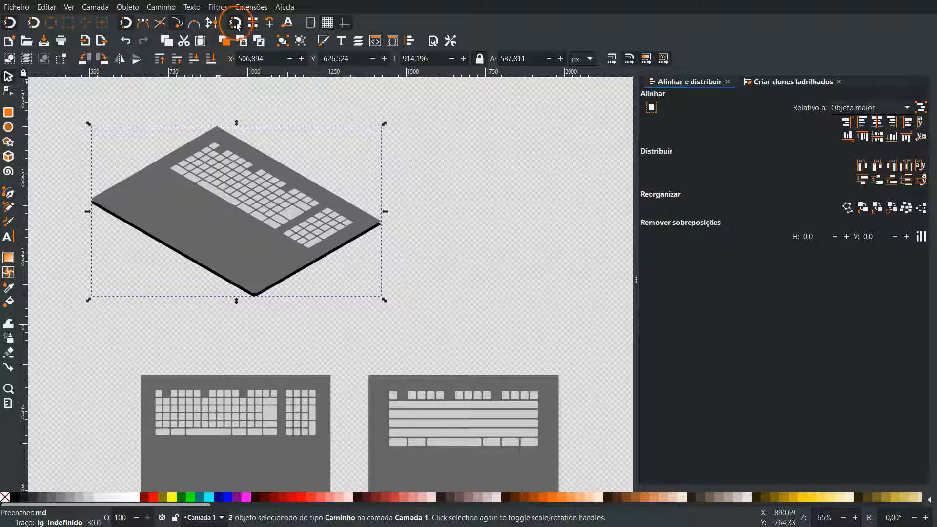
left_click(249, 6)
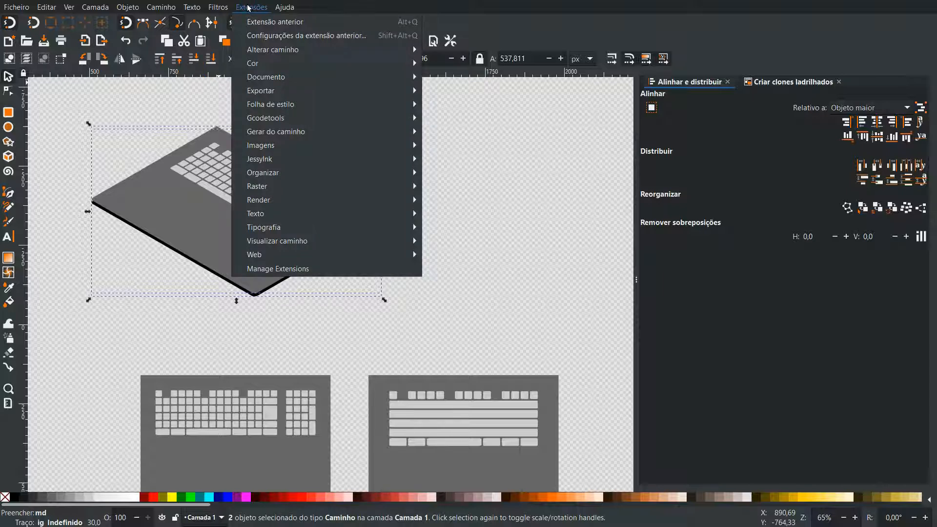
mouse_move(307, 132)
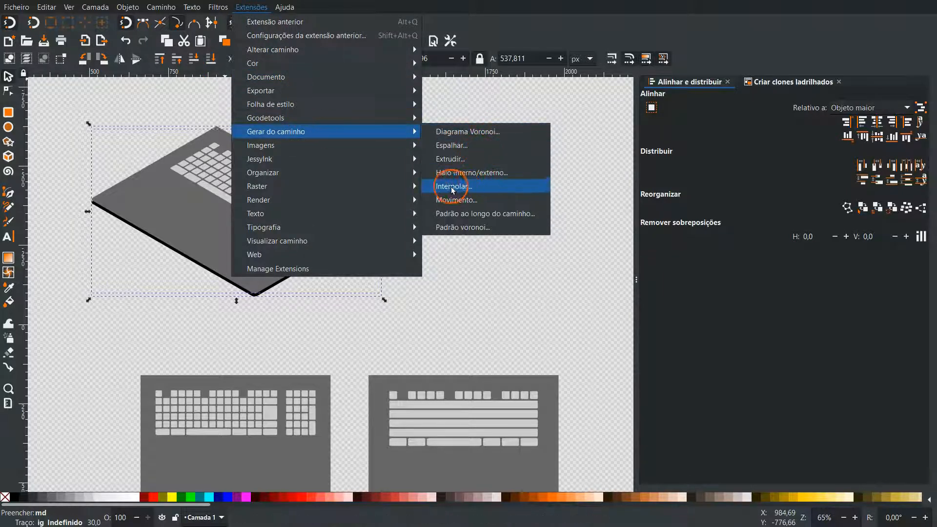
left_click(438, 187)
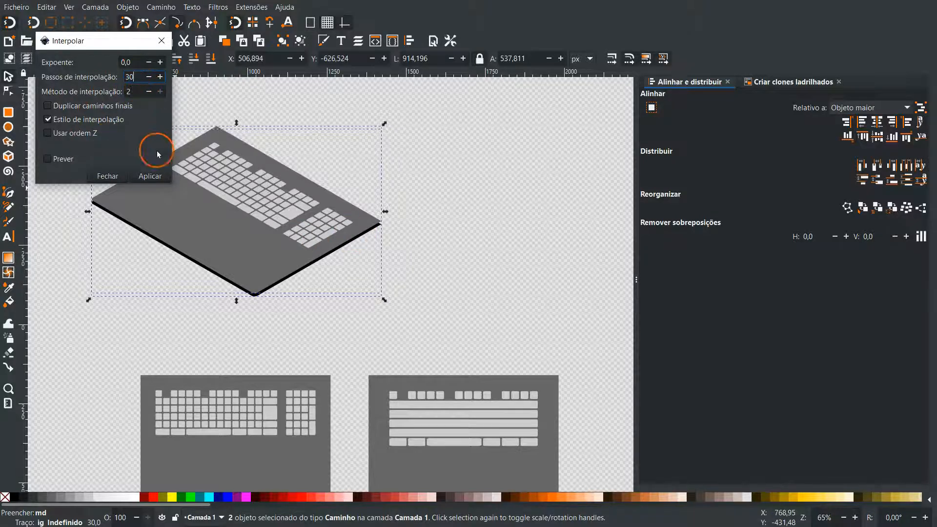
left_click(148, 176)
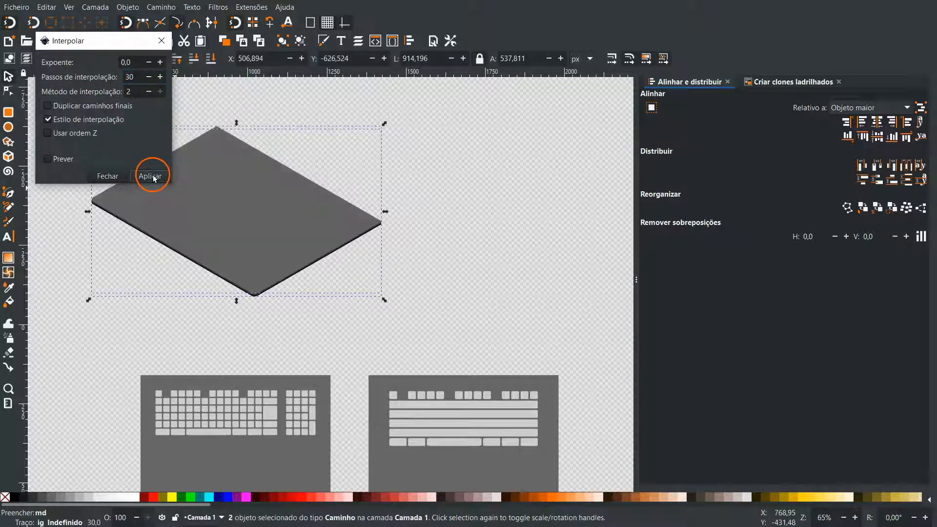
left_click(120, 174)
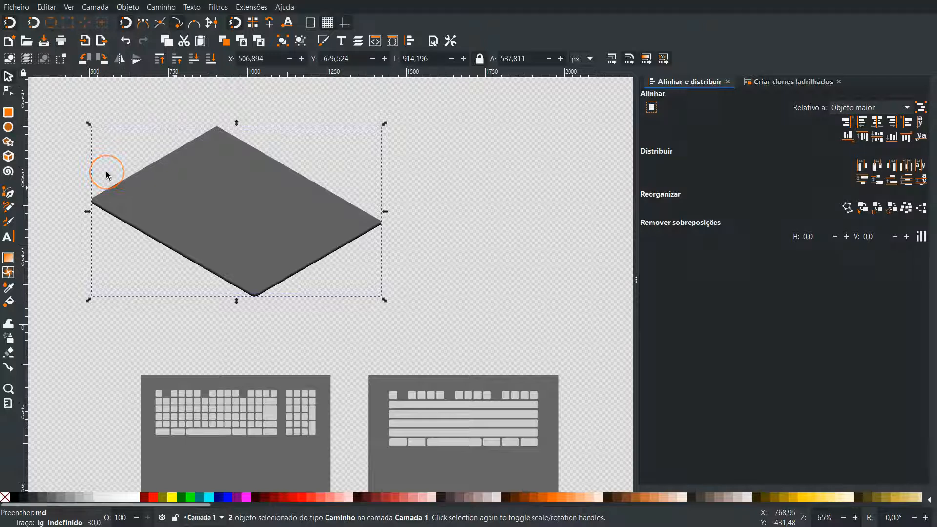
- Examine the blended edge of the interpolated slab up close, especially around its rounded corner
key("3")
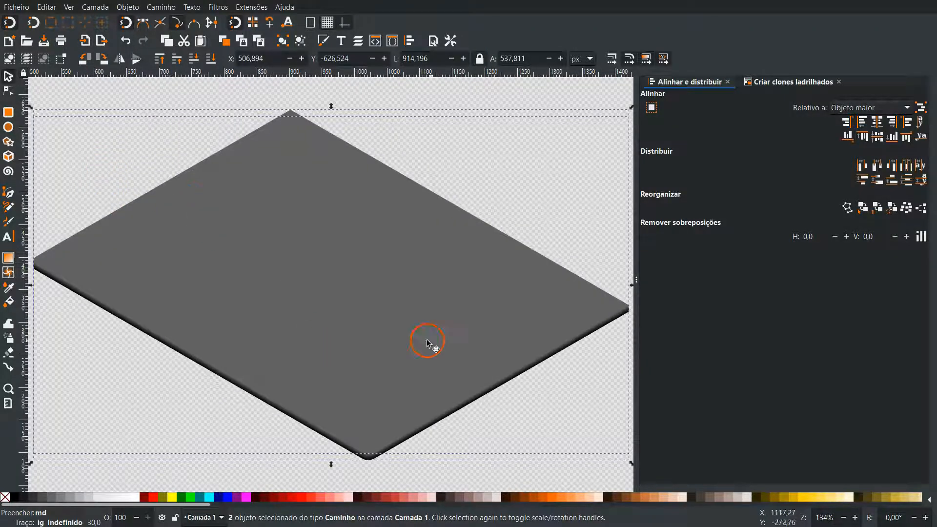
scroll(57, 280, "left", 4)
scroll(106, 267, "up", 4)
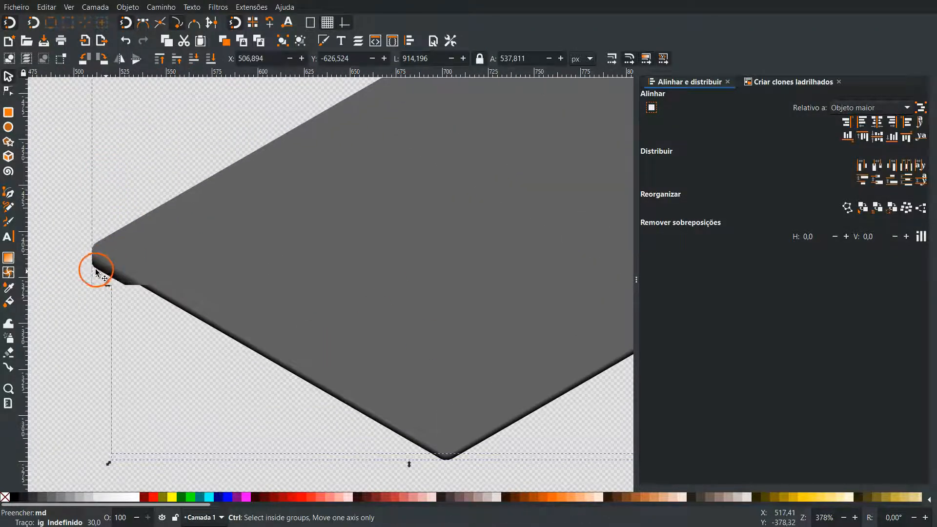
scroll(96, 272, "up", 4)
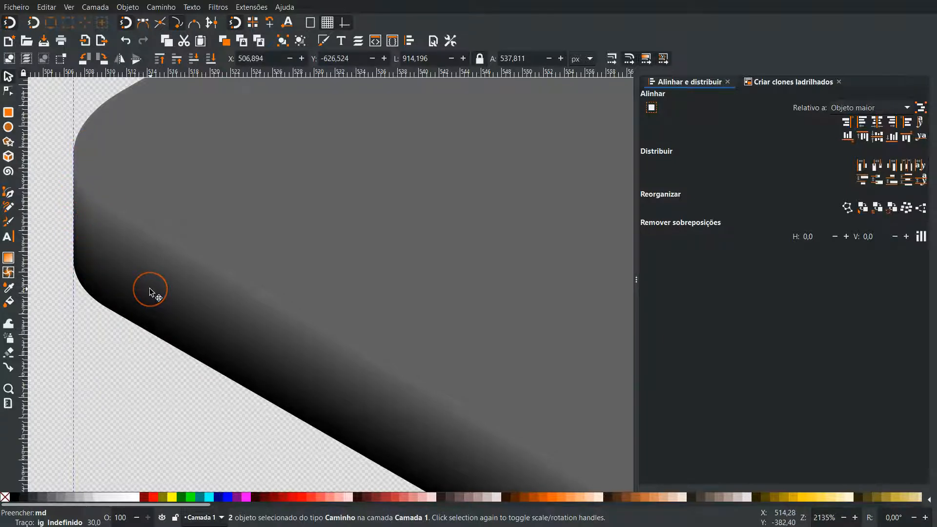
key("3")
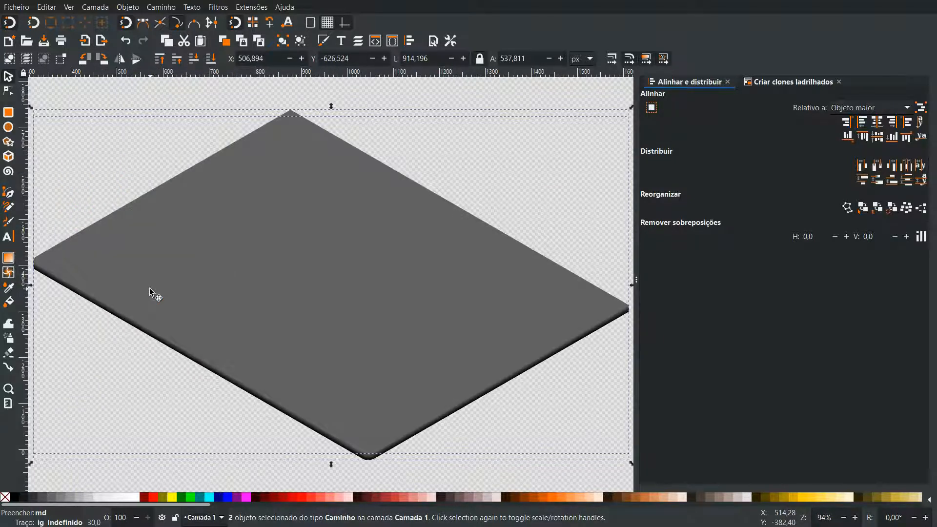
key("minus")
key("minus")
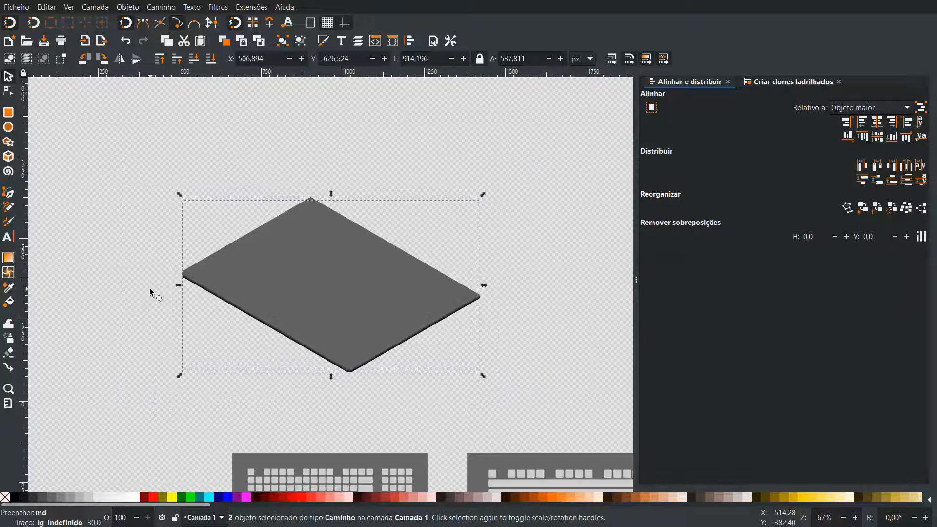
left_click(89, 271)
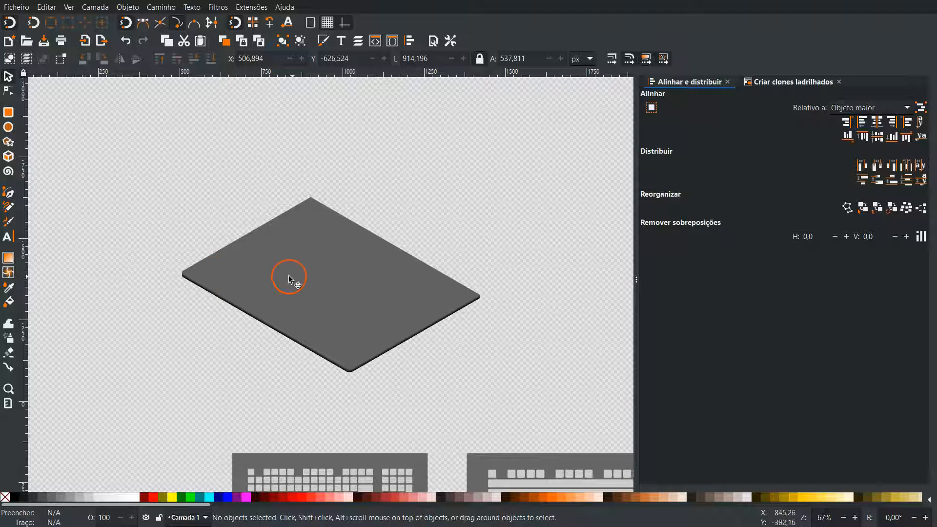
- Move the interpolated group horizontally to X 1546,895 px, clear of the keyboard slab
left_click(306, 281)
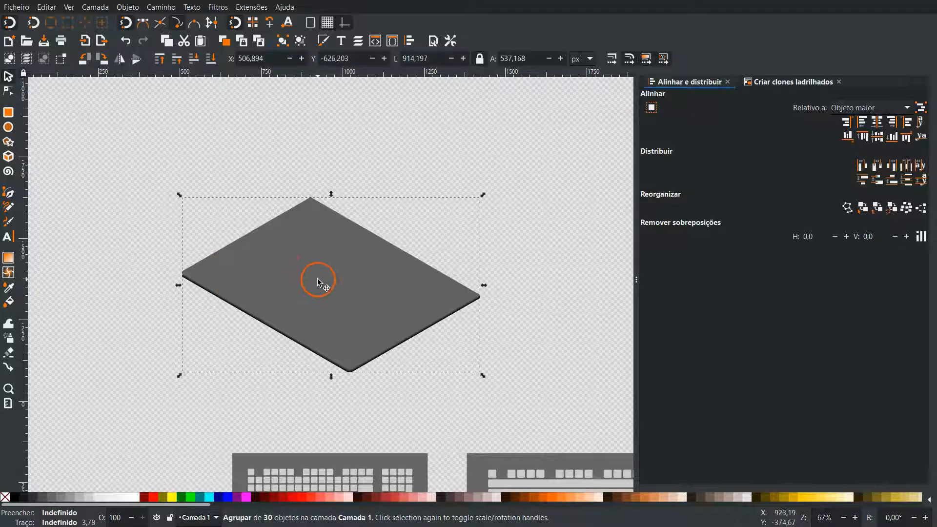
key("ctrl+d")
key("shift+Right")
key("shift+Right")
key("shift+Right")
key("shift+Right")
key("shift+Right")
key("shift+Right")
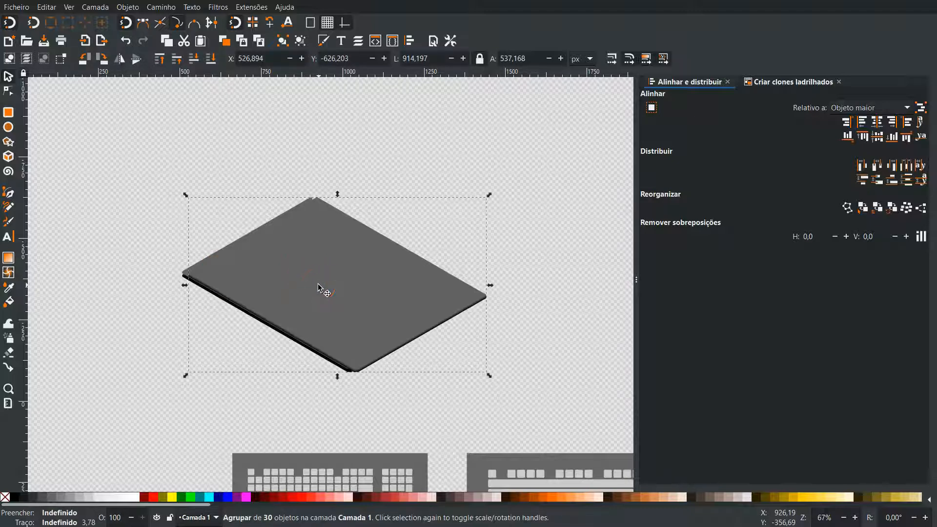
key("shift+Right")
key("shift+Right")
key("shift+Right")
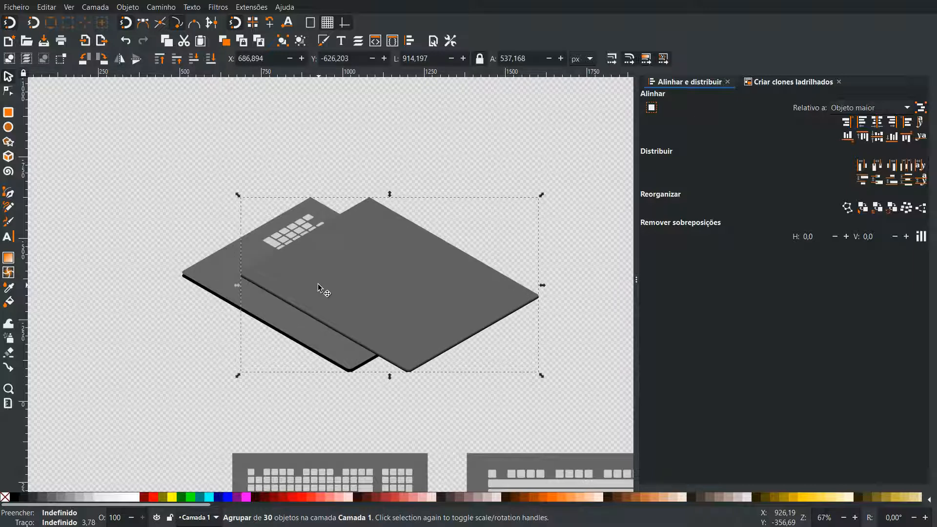
left_click(411, 370)
left_click(376, 288)
key("shift+Right")
key("shift+Right")
key("shift+Right")
key("shift+Right")
key("shift+Right")
key("shift+Right")
key("shift+Right")
key("shift+Right")
key("shift+Right")
key("shift+Right")
key("shift+Right")
key("shift+Right")
key("shift+Right")
key("shift+Right")
key("shift+Right")
key("shift+Right")
key("shift+Right")
key("shift+Right")
key("shift+Right")
key("shift+Right")
key("shift+Right")
key("shift+Right")
key("shift+Right")
key("shift+Right")
key("shift+Right")
key("shift+Right")
key("shift+Right")
key("shift+Right")
key("shift+Right")
key("shift+Right")
key("shift+Right")
key("shift+Right")
key("shift+Right")
key("shift+Right")
key("shift+Right")
key("shift+Right")
key("shift+Right")
key("shift+Right")
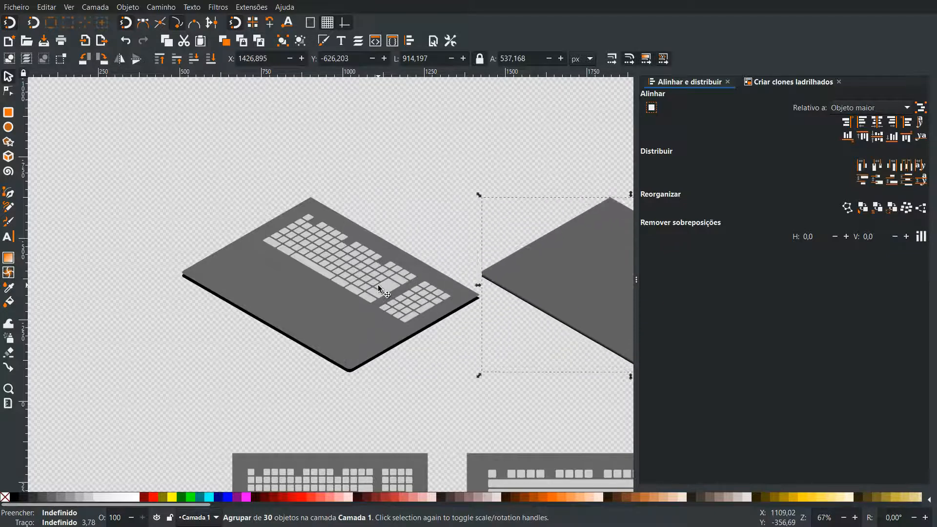
- Ungroup the interpolated group and spread several of its stacked layers apart on the canvas
scroll(386, 264, "right", 10)
right_click(388, 242)
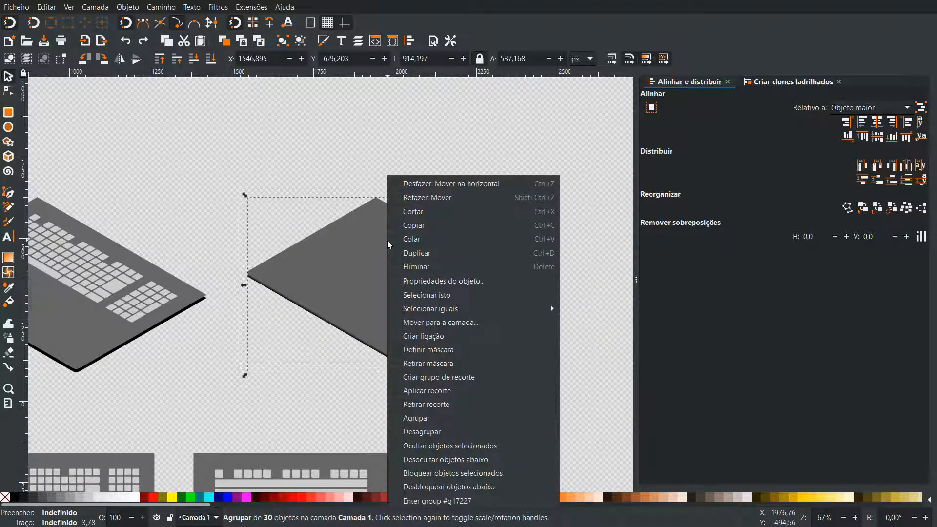
left_click(433, 431)
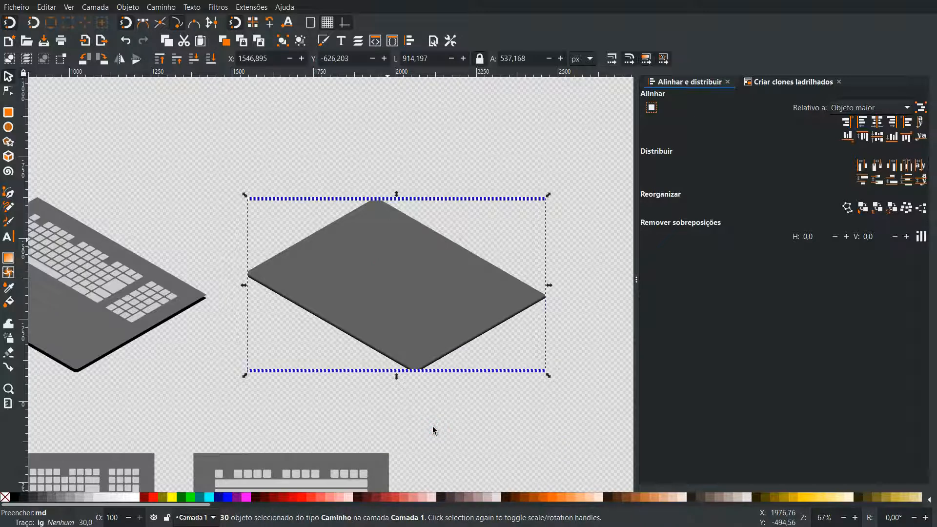
left_click(245, 172)
left_click_drag(408, 279, 449, 398)
left_click_drag(316, 287, 234, 248)
left_click_drag(387, 320, 506, 347)
left_click_drag(375, 305, 374, 370)
left_click_drag(457, 311, 519, 379)
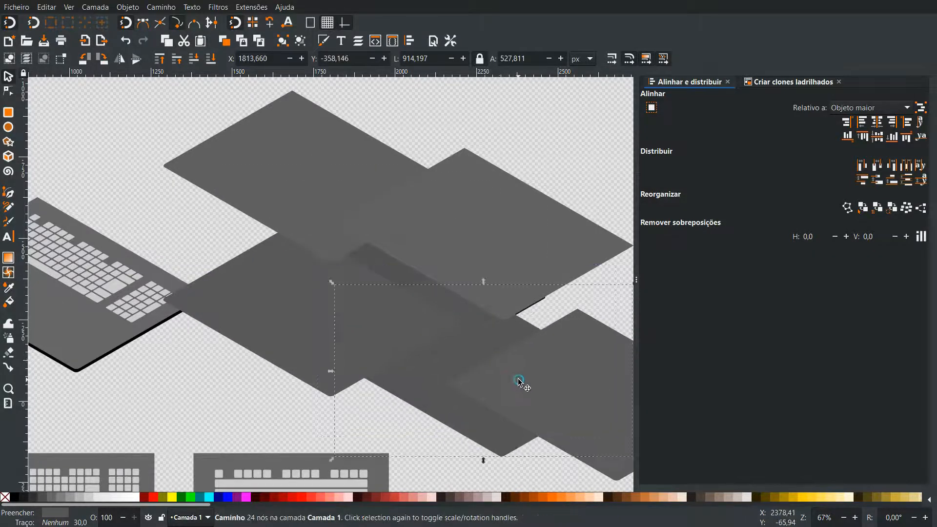
- Undo the layer moves and the ungrouping of the interpolated slab
key("ctrl+z")
key("ctrl+z")
key("ctrl+z")
key("ctrl+z")
key("ctrl+z")
key("ctrl+z")
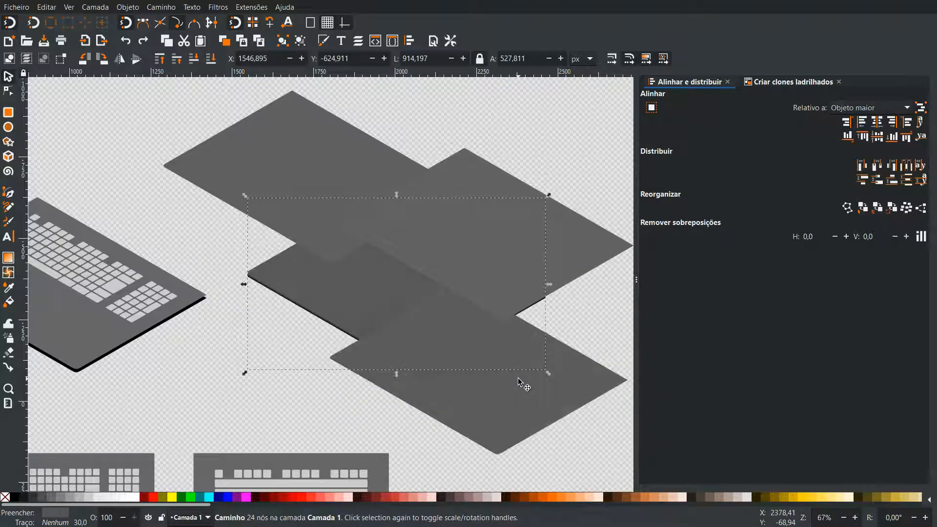
- Ungroup the interpolated slab group into its separate paths
left_click(431, 309)
right_click(382, 280)
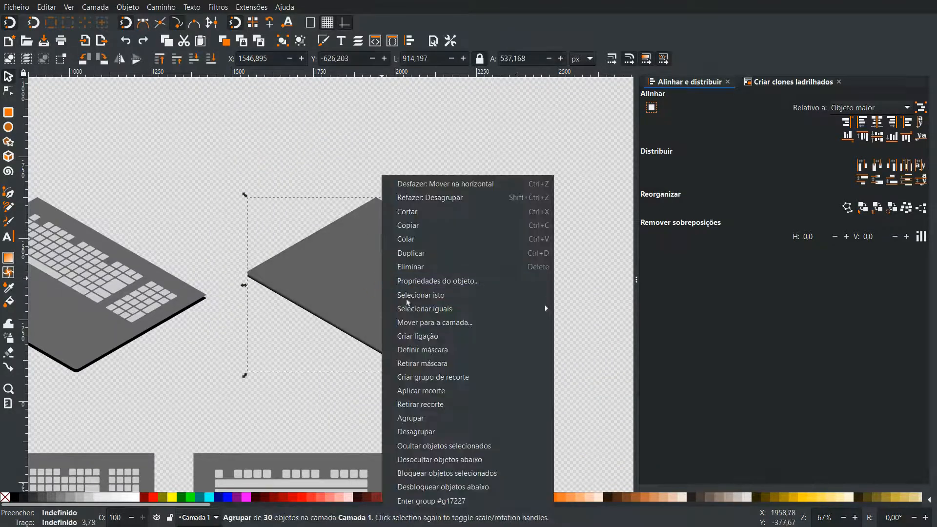
left_click(424, 432)
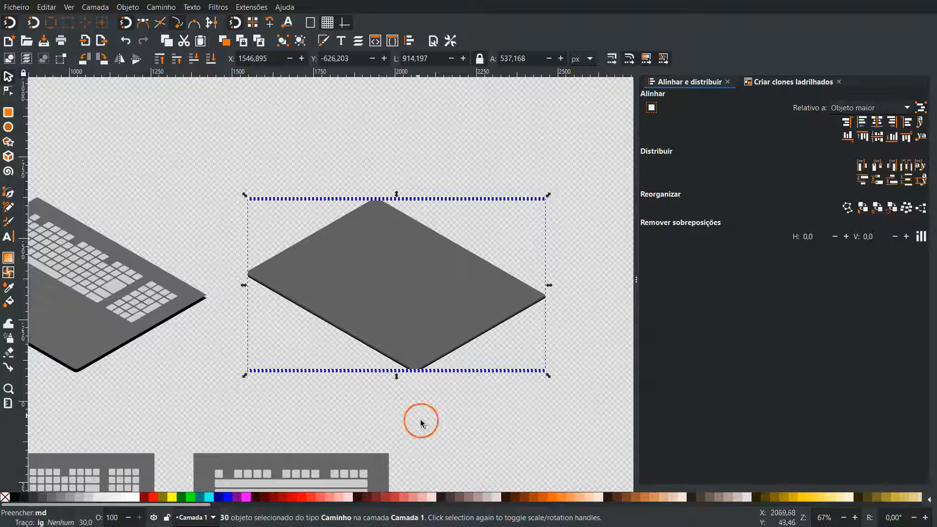
left_click(413, 413)
left_click_drag(206, 140, 581, 414)
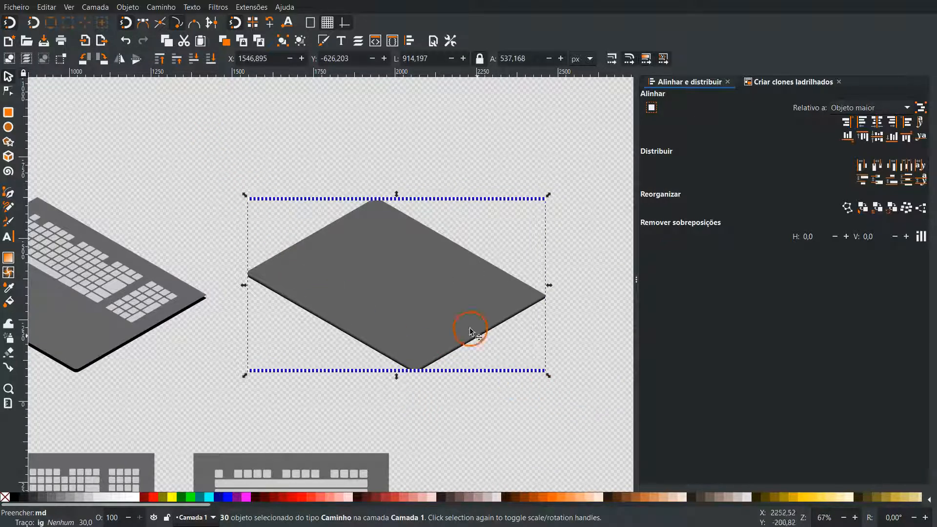
left_click(161, 7)
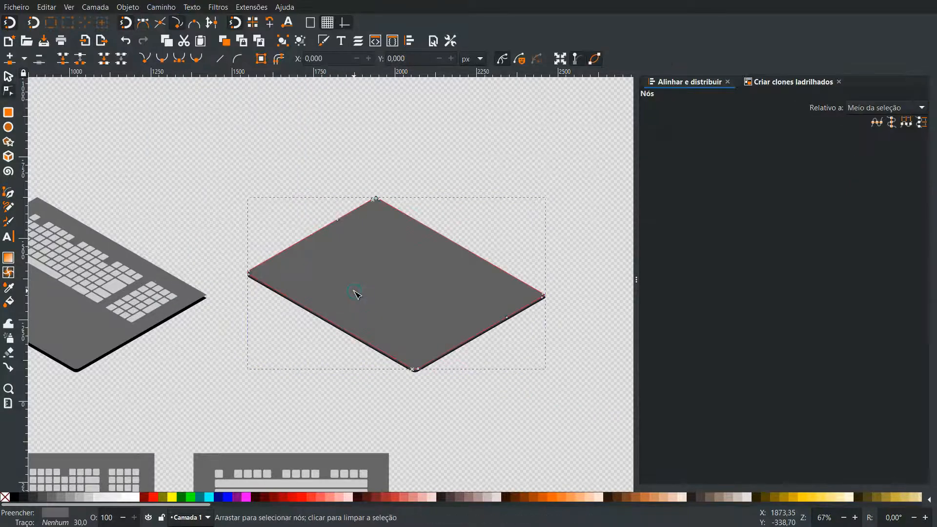
left_click(360, 289)
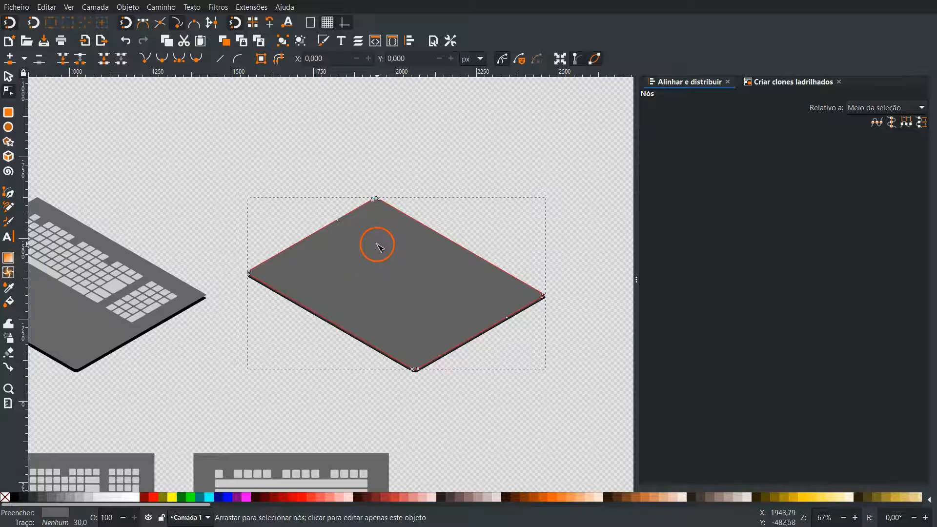
key("Escape")
key("s")
- Select all 30 stacked slab paths and merge them into a single shape with Union
left_click_drag(198, 151, 457, 360)
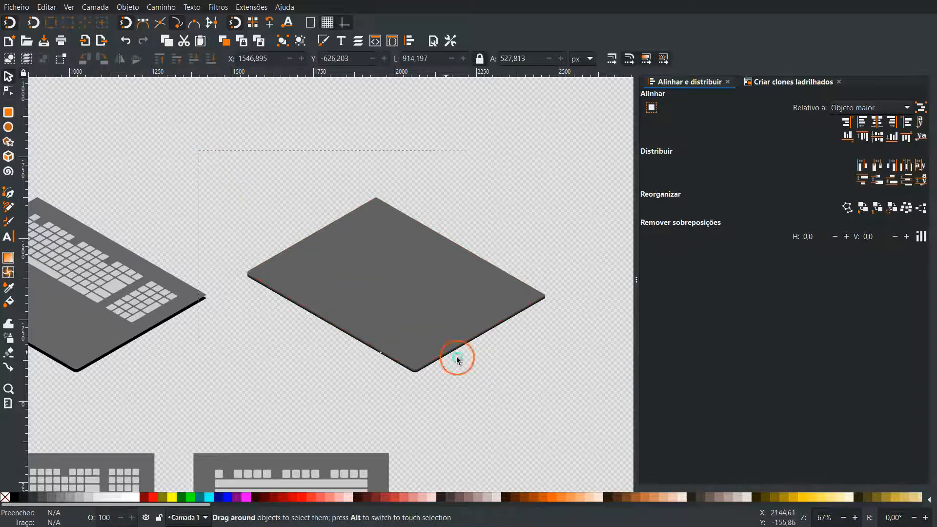
left_click_drag(575, 403, 589, 408)
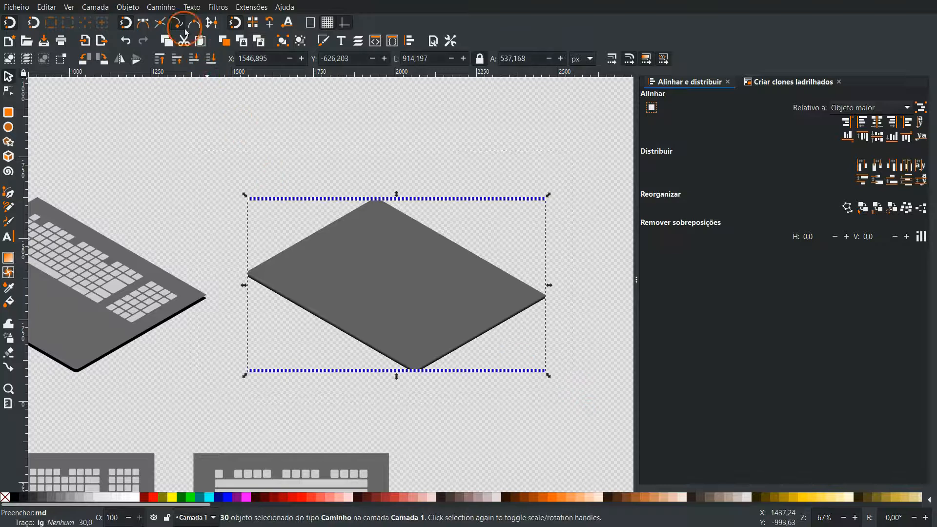
left_click(161, 7)
left_click(173, 66)
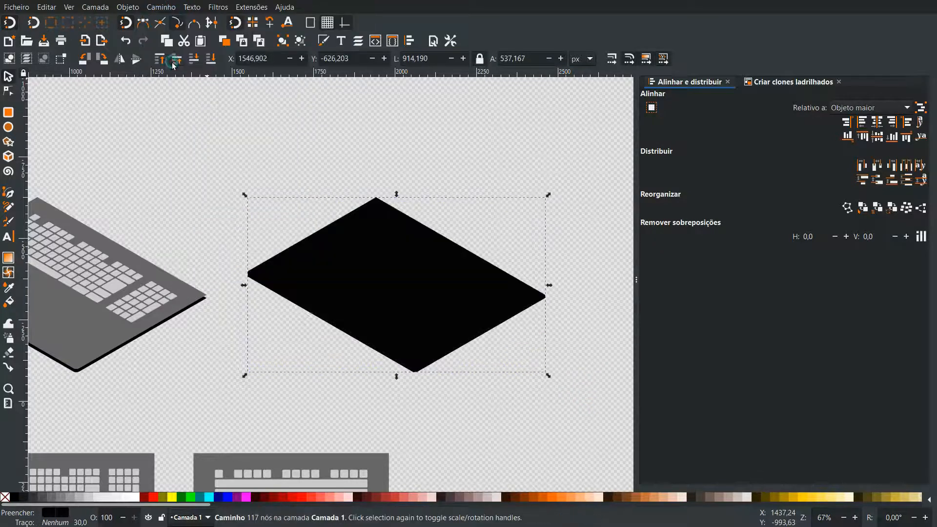
- Fill the merged slab shape with 40% gray (40% Cinza)
left_click(180, 122)
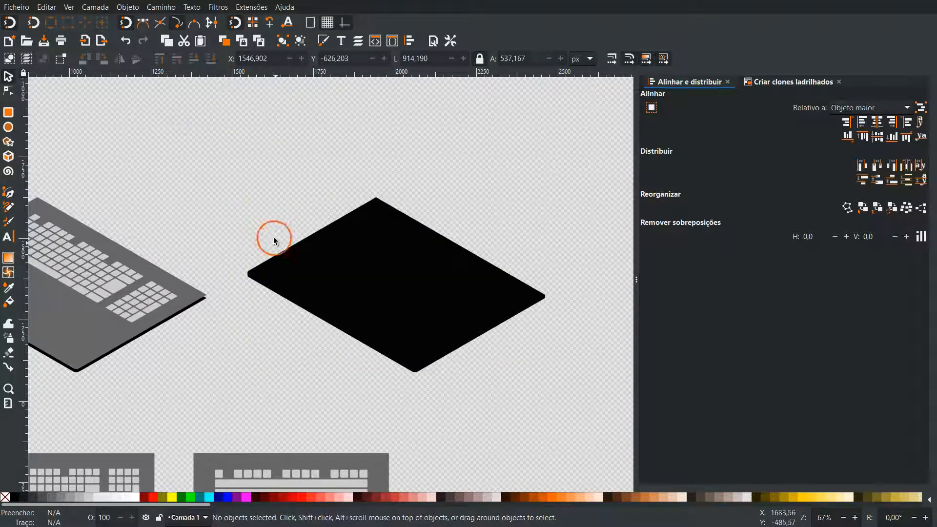
left_click(261, 277)
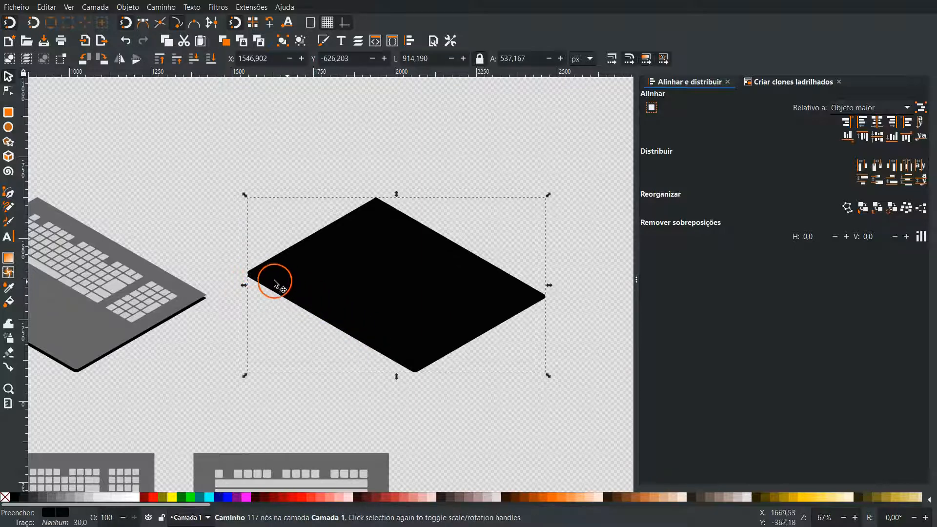
left_click(69, 496)
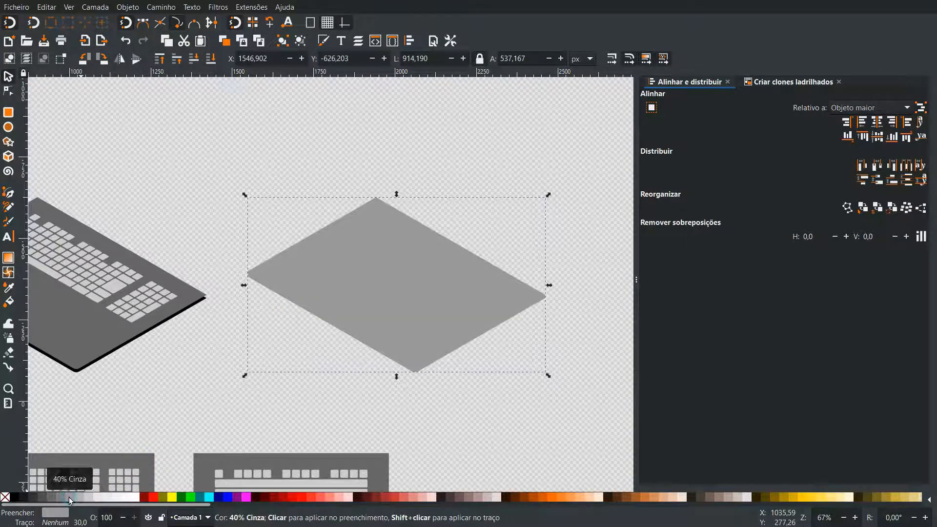
- Duplicate the dark top face of the isometric base and move the copy 1040 px right, over the merged gray shape
left_click(78, 342)
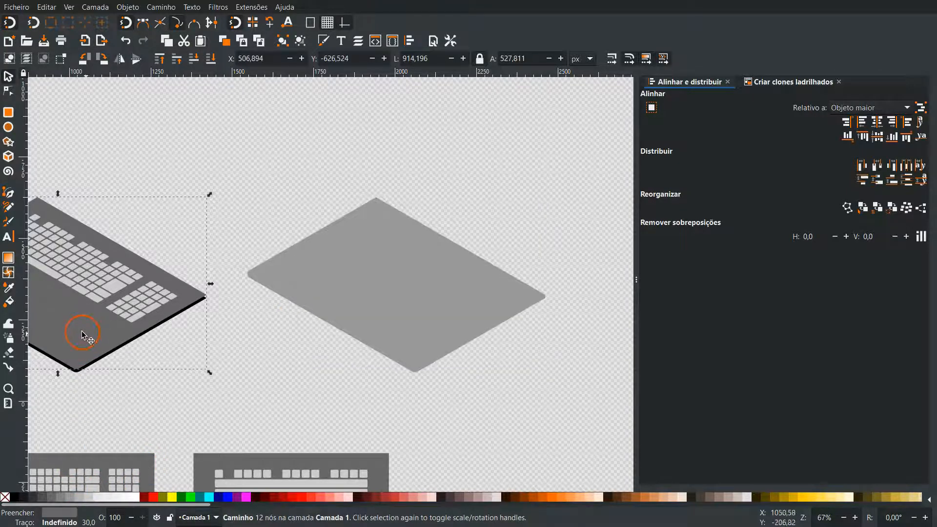
key("ctrl")
key("ctrl+d")
key("shift+Right")
key("shift+Right")
key("shift+Right")
key("shift+Right")
key("shift+Right")
key("shift+Right")
key("shift+Right")
key("shift+Right")
key("shift+Right")
key("shift+Right")
key("shift+Right")
key("shift+Right")
key("shift+Right")
key("shift+Right")
key("shift+Right")
key("shift+Right")
key("shift+Right")
key("shift+Right")
key("shift+Right")
key("shift+Right")
key("shift+Right")
key("shift+Right")
key("shift+Right")
key("shift+Right")
key("shift+Right")
key("shift+Right")
key("shift+Right")
key("shift+Right")
key("shift+Right")
key("shift+Right")
key("shift+Right")
key("shift+Right")
key("shift+Right")
key("shift+Right")
key("shift+Right")
key("shift+Right")
key("shift+Right")
key("shift+Right")
key("shift+Right")
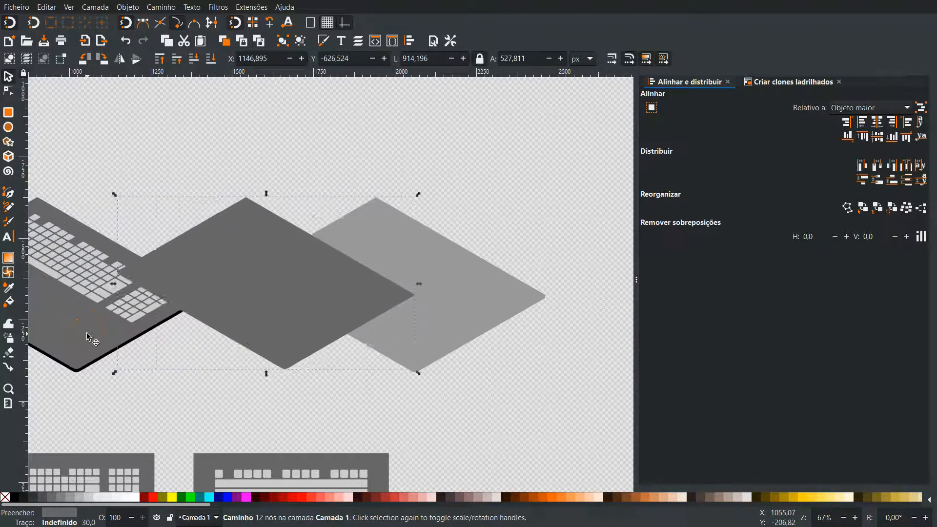
left_click(249, 291)
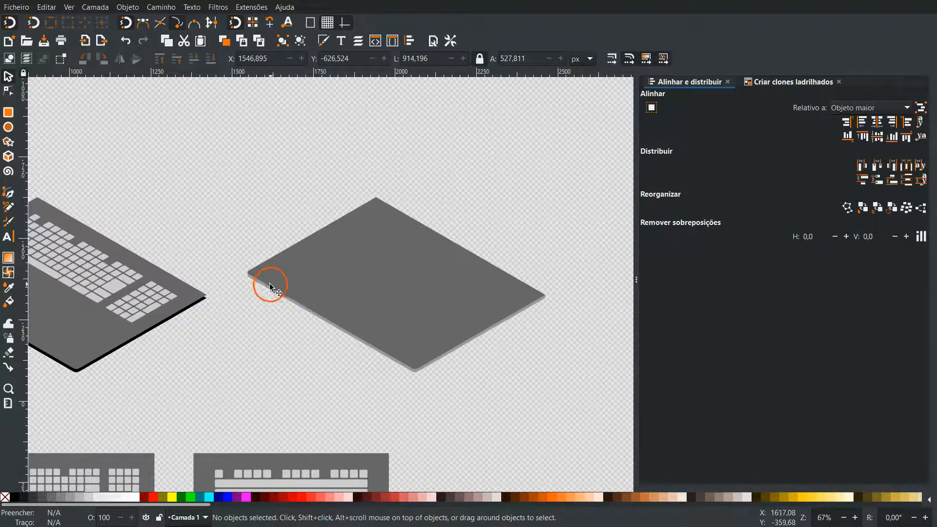
- Subtract the dark top-face copy from the merged gray shape with Difference, leaving only the side strip
left_click_drag(204, 144, 605, 408)
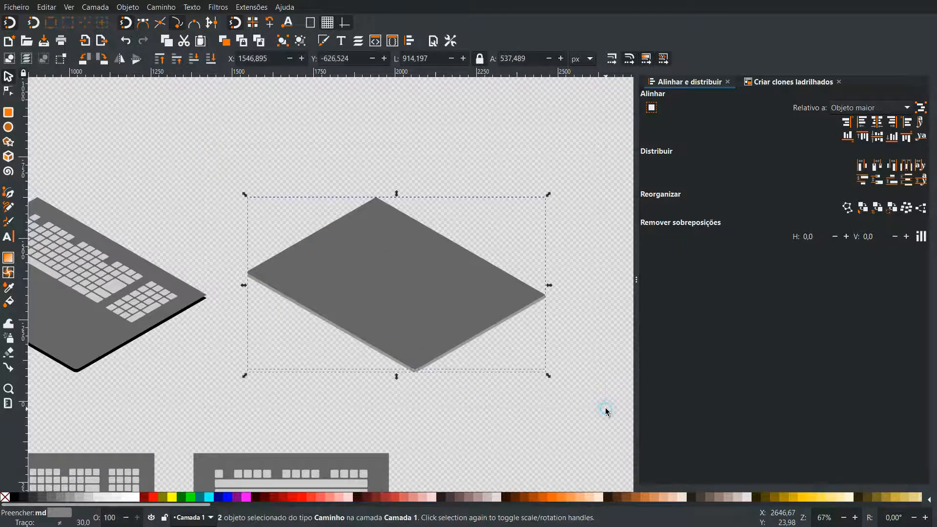
left_click(172, 8)
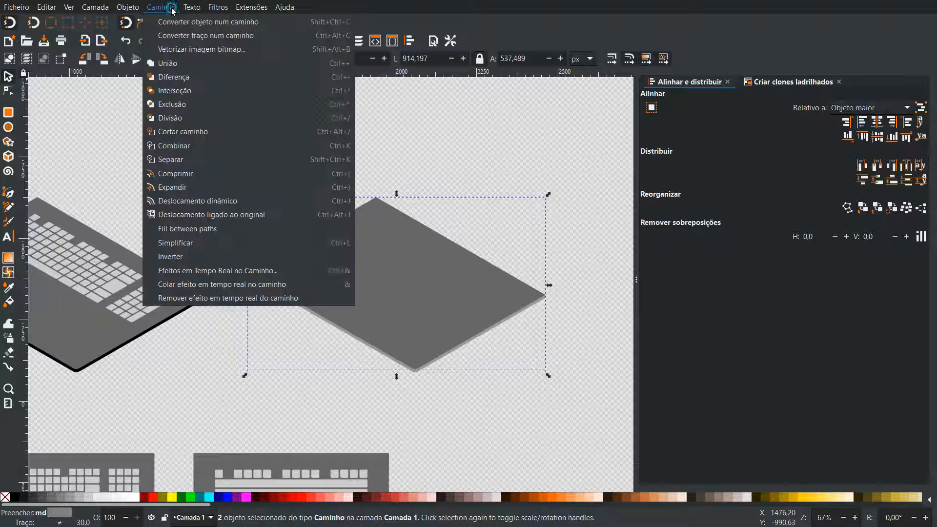
left_click(179, 76)
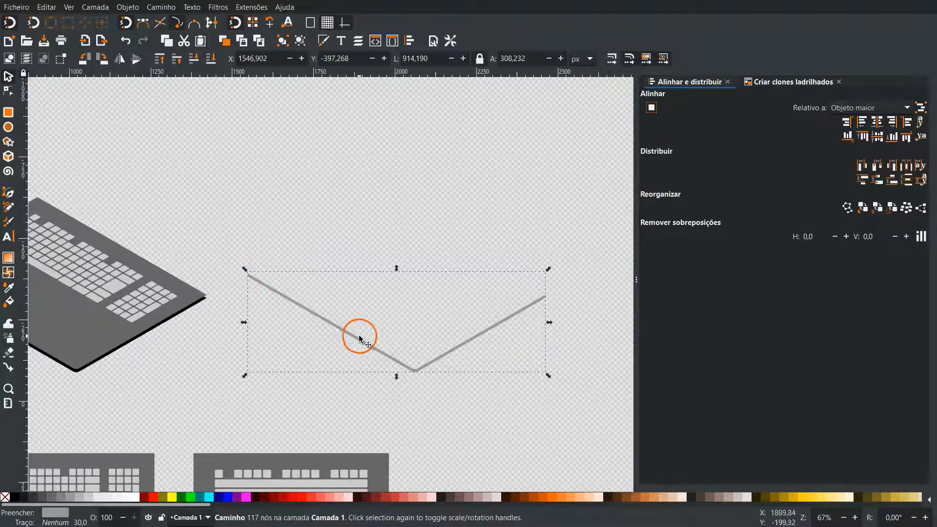
- Move the gray side strip 1040 px left onto the edge of the isometric keyboard base
scroll(262, 330, "left", 10)
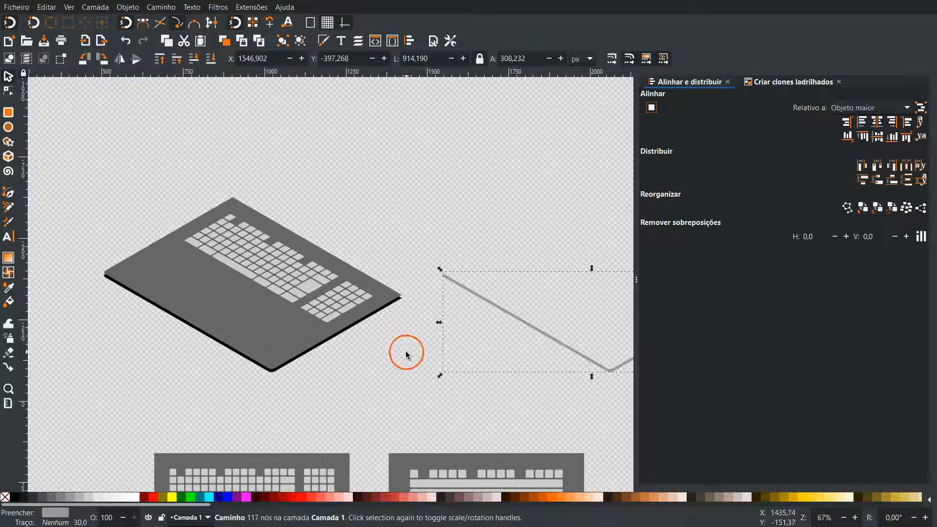
key("shift+Left")
key("shift+Left")
key("shift+Left")
key("shift+Left")
key("shift+Left")
key("shift+Left")
key("shift+Left")
key("shift+Left")
key("shift+Left")
key("shift+Left")
key("shift+Left")
key("shift+Left")
key("shift+Left")
key("shift+Left")
key("shift+Left")
key("shift+Left")
key("shift+Left")
key("shift+Left")
key("shift+Left")
key("shift+Left")
key("shift+Left")
key("shift+Left")
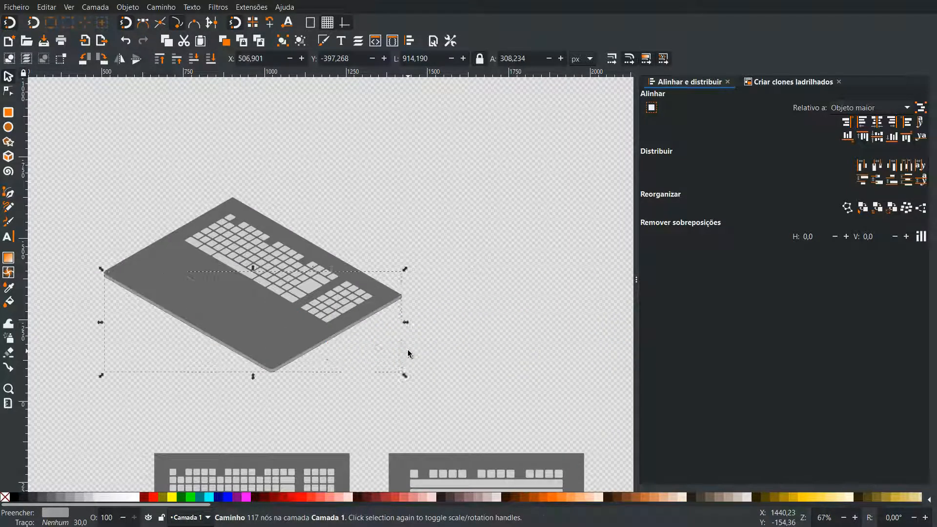
left_click(206, 296)
key("3")
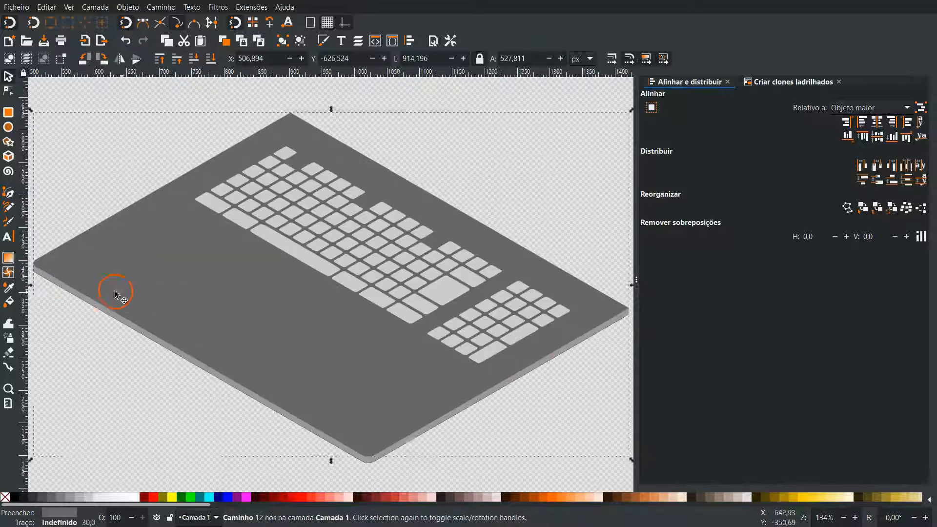
key("Escape")
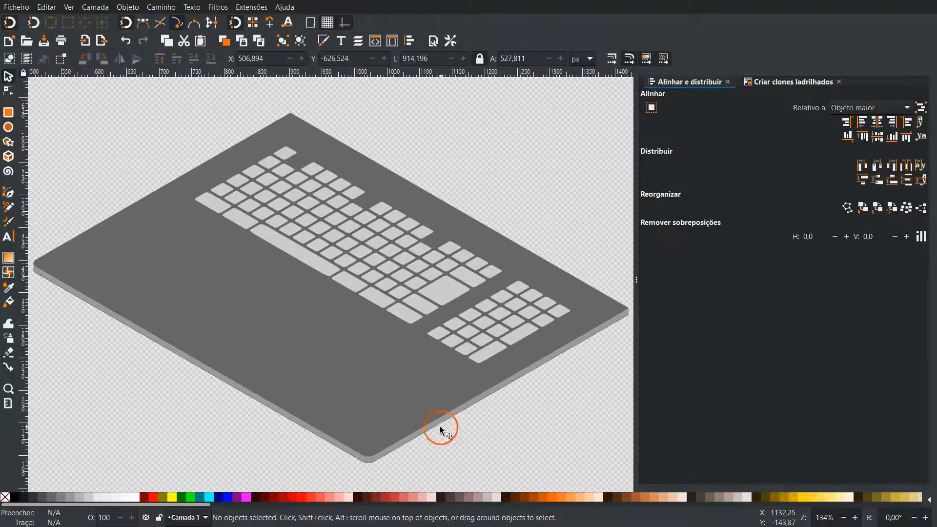
- Shift the gray side strip 40 px right and delete the black slab underneath the isometric base
left_click(370, 462)
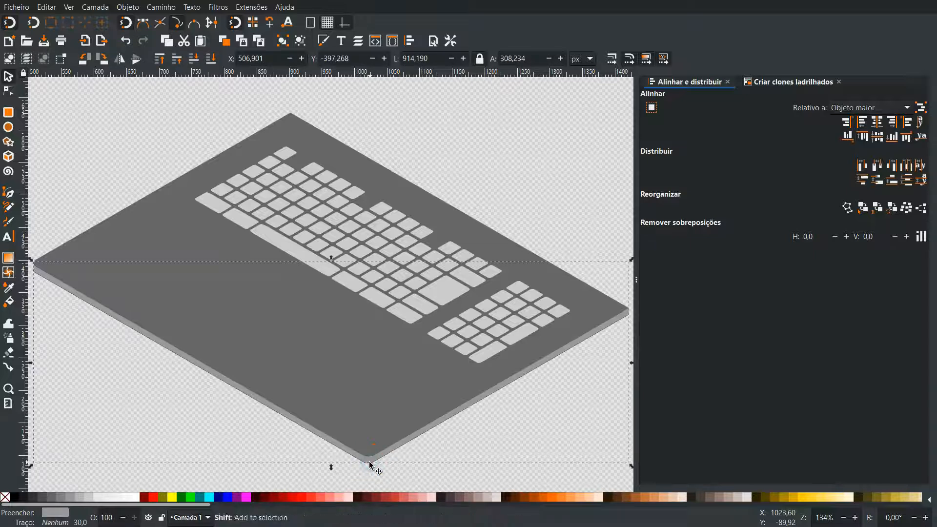
key("shift+Right")
key("shift+Right")
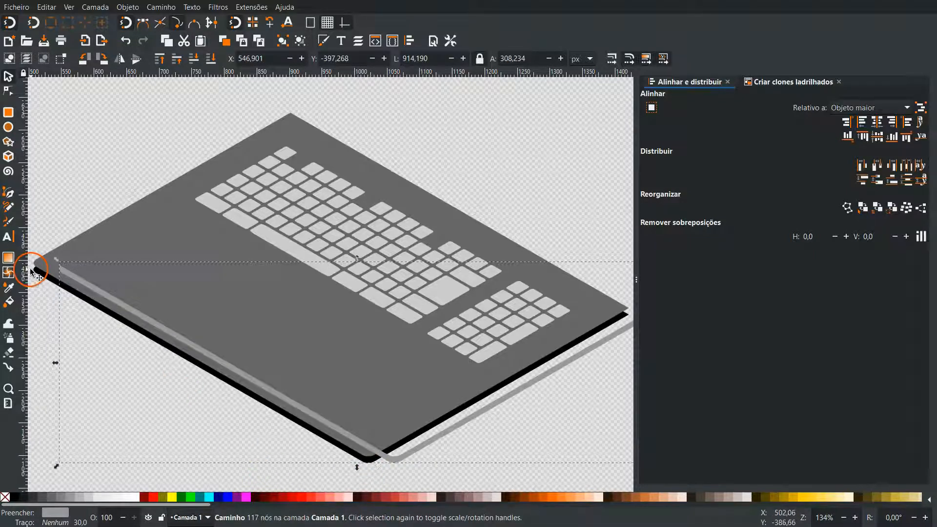
left_click(38, 273)
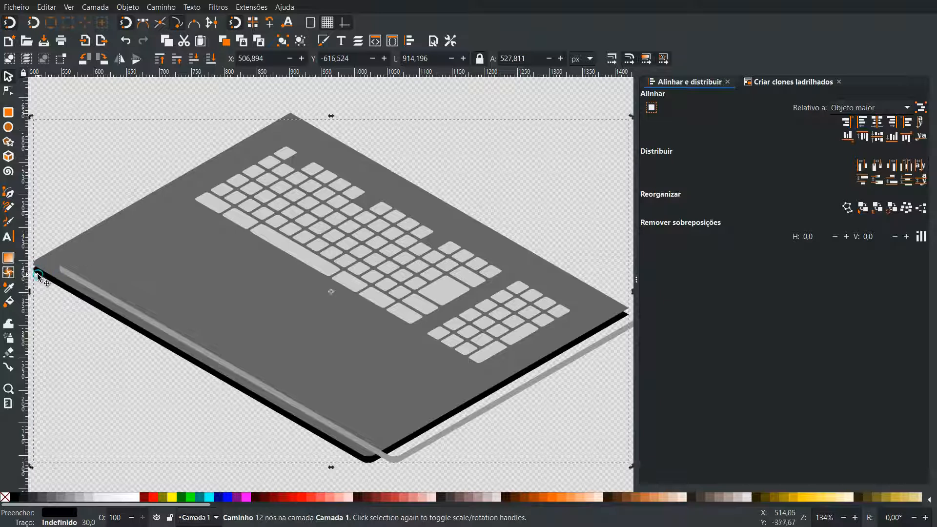
key("Delete")
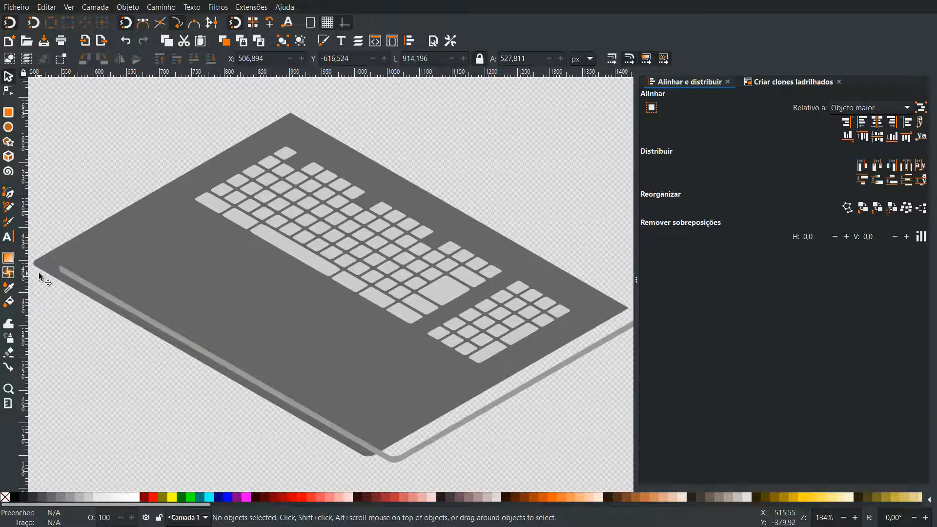
- Move the gray side strip 40 px left, back against the edge of the base
left_click(64, 269)
key("shift+Left")
key("shift+Left")
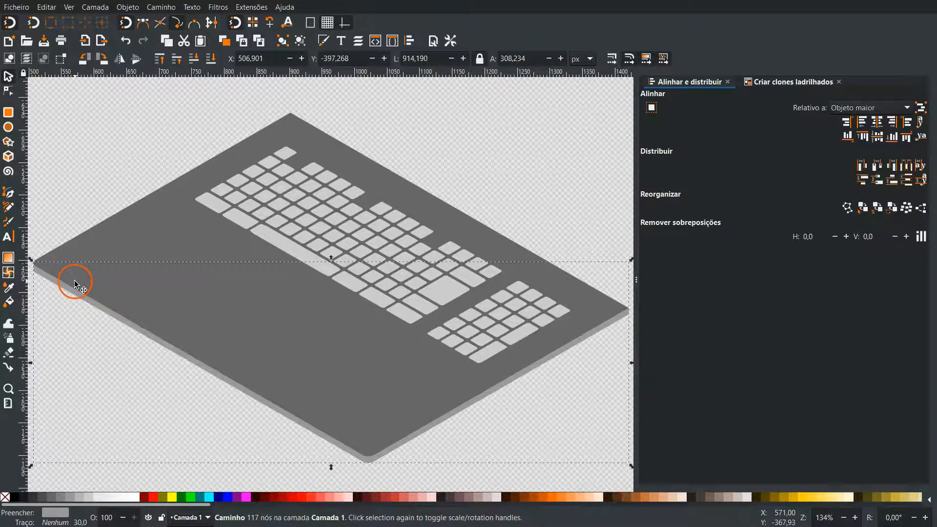
left_click(74, 201)
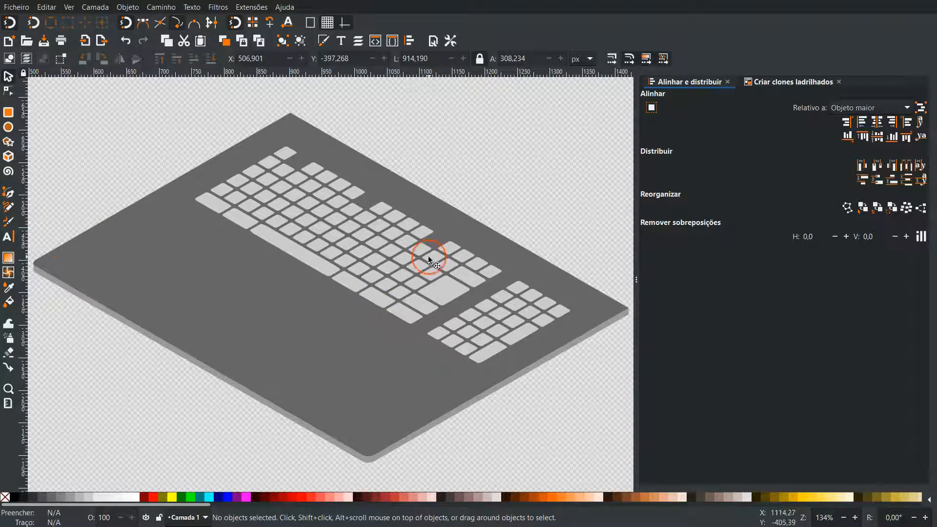
- Duplicate the flat 600 × 400 px base with the full keyboard and move the copy up to Y -1100 px, above the isometric laptop
scroll(376, 241, "down", 4)
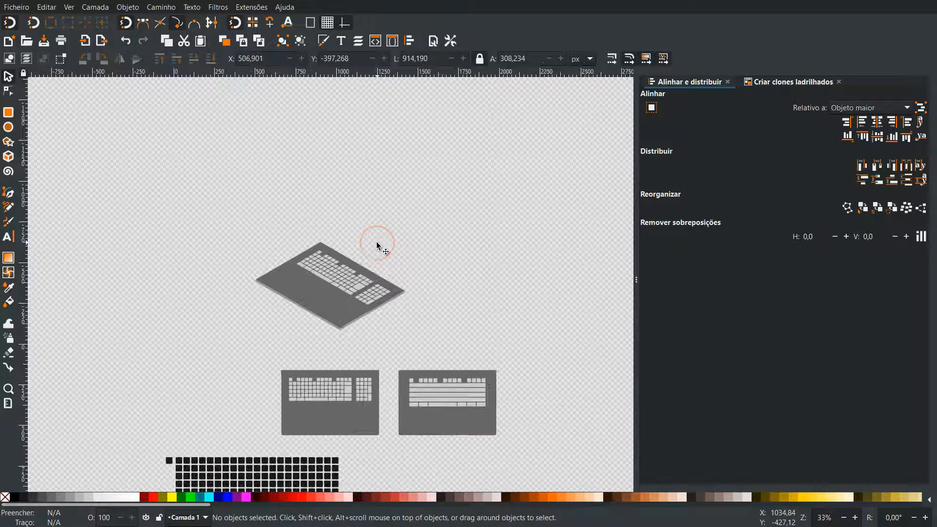
left_click(314, 284)
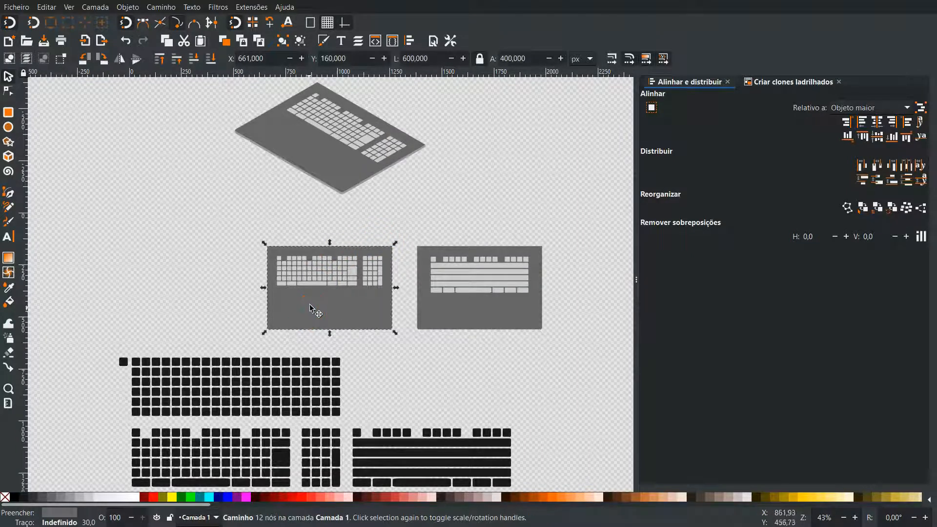
key("ctrl+d")
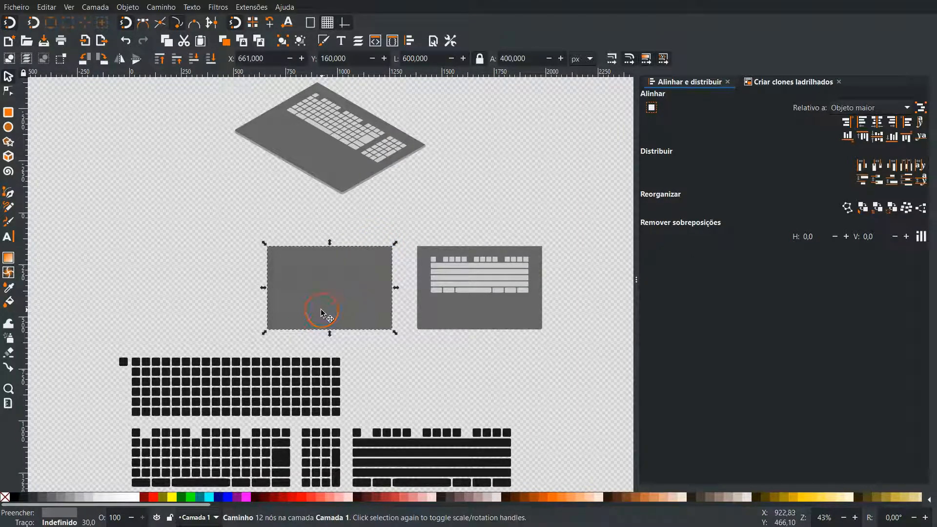
key("shift+Up")
key("shift+Up")
key("shift+Up")
key("shift+Up")
key("shift+Up")
key("shift+Up")
key("shift+Up")
key("shift+Up")
key("shift+Up")
key("shift+Up")
key("shift+Up")
key("shift+Up")
key("shift+Up")
key("shift+Up")
key("shift+Up")
key("shift+Up")
key("shift+Up")
key("shift+Up")
key("shift+Up")
key("shift+Up")
key("shift+Up")
key("shift+Up")
key("shift+Up")
key("shift+Up")
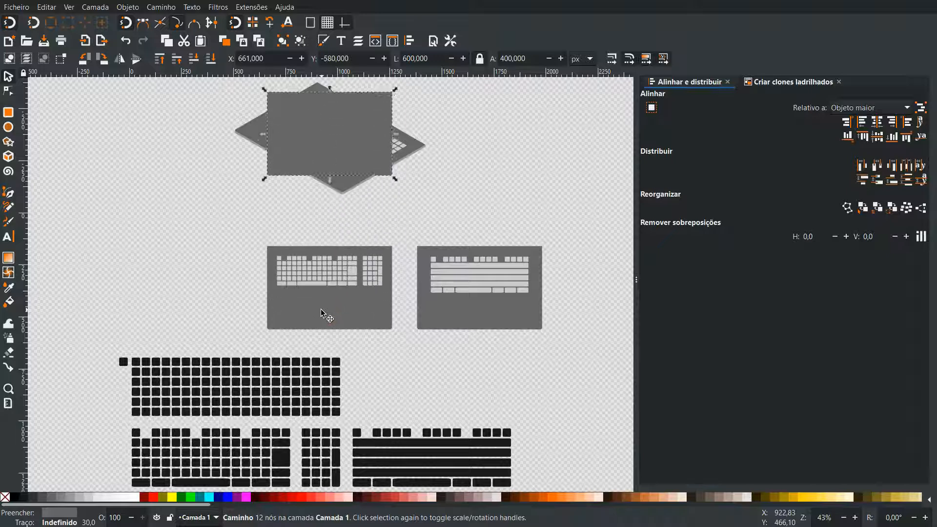
scroll(341, 304, "up", 10)
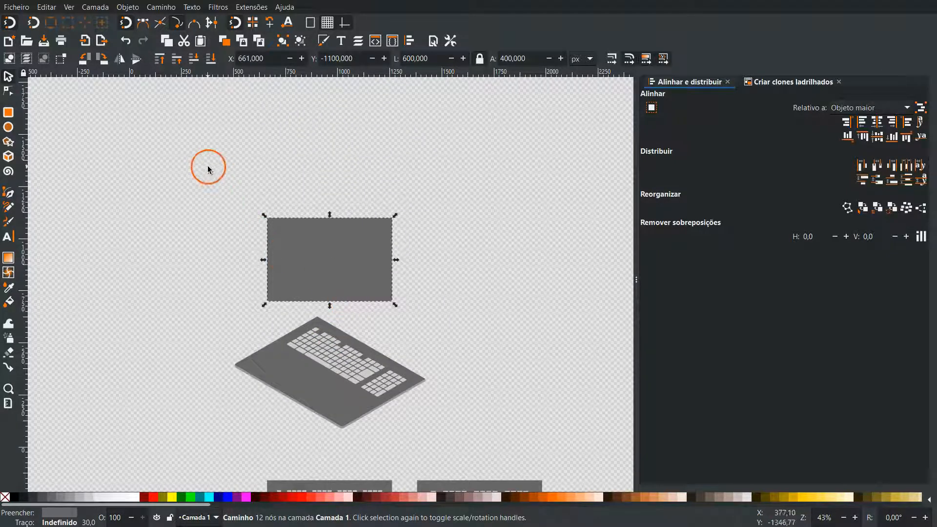
- Flip the copied rectangle vertically and fill it with near-black to serve as the laptop screen
left_click(137, 62)
left_click(151, 182)
left_click(308, 283)
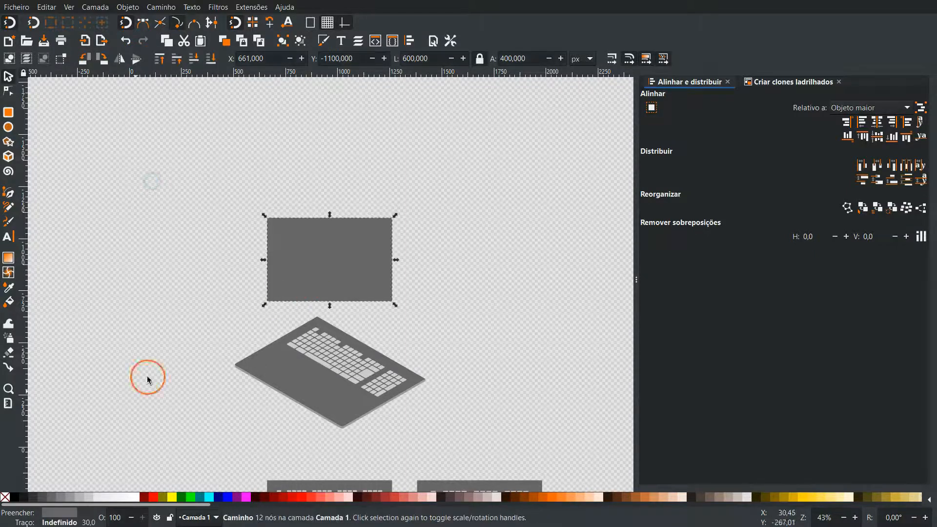
left_click(14, 497)
left_click(347, 265)
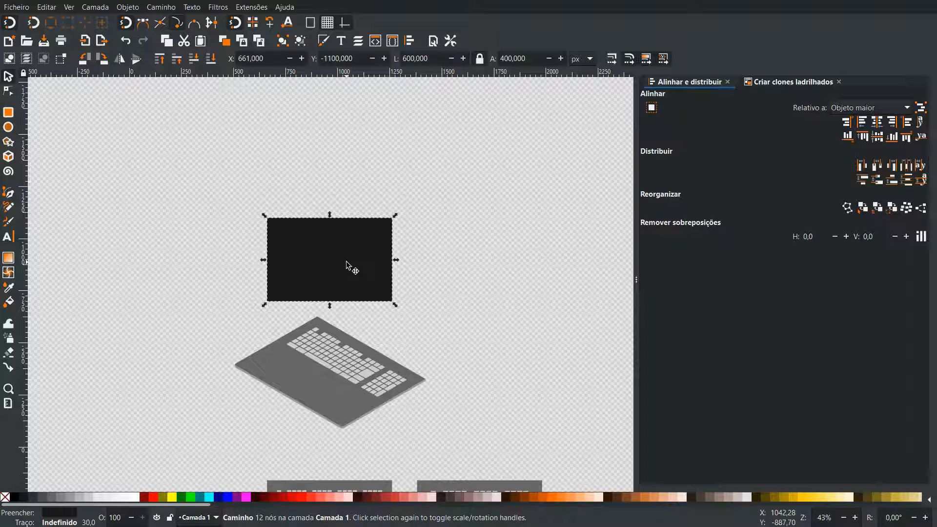
- Move the orange T logo onto the dark screen and enlarge it proportionally to about 502 px wide
left_click(432, 215)
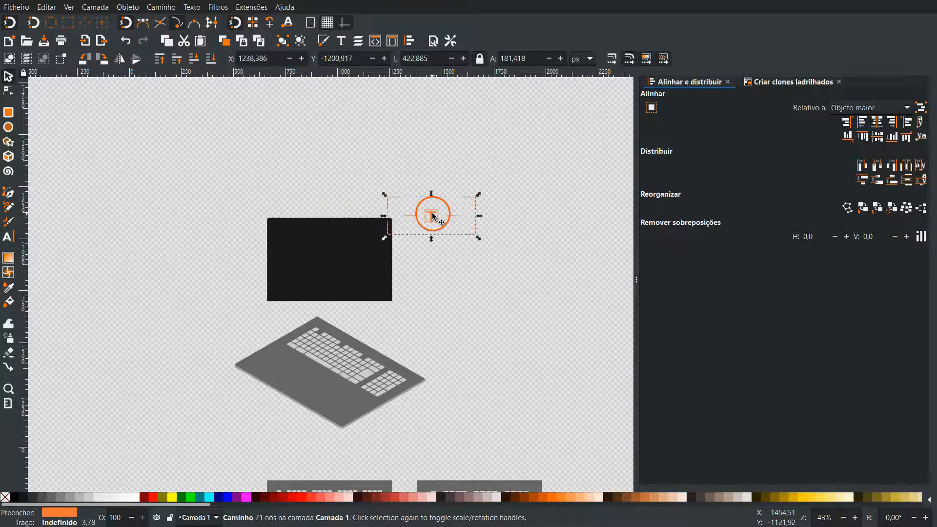
left_click_drag(432, 215, 328, 258)
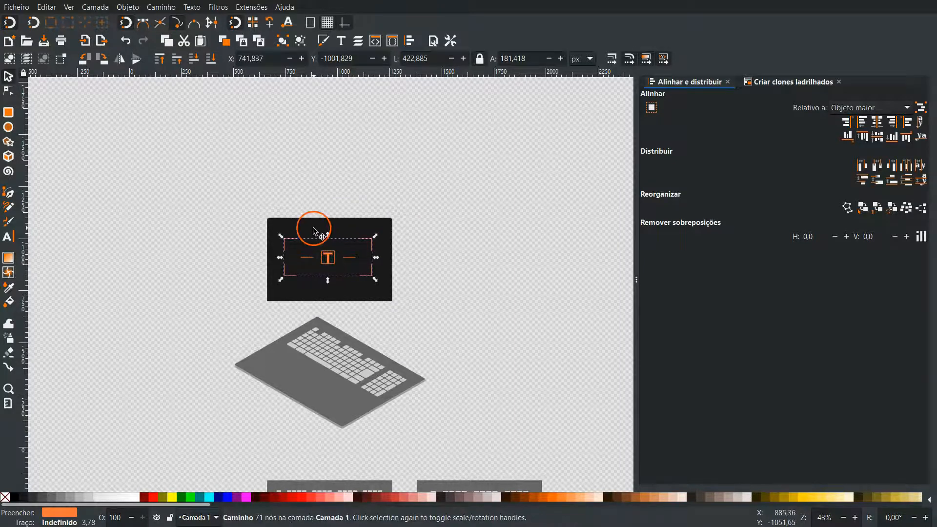
key("ctrl")
left_click_drag(282, 237, 275, 227)
- Center the logo on the dark screen horizontally and vertically, relative to the biggest object
left_click_drag(239, 186, 446, 328)
left_click(765, 209)
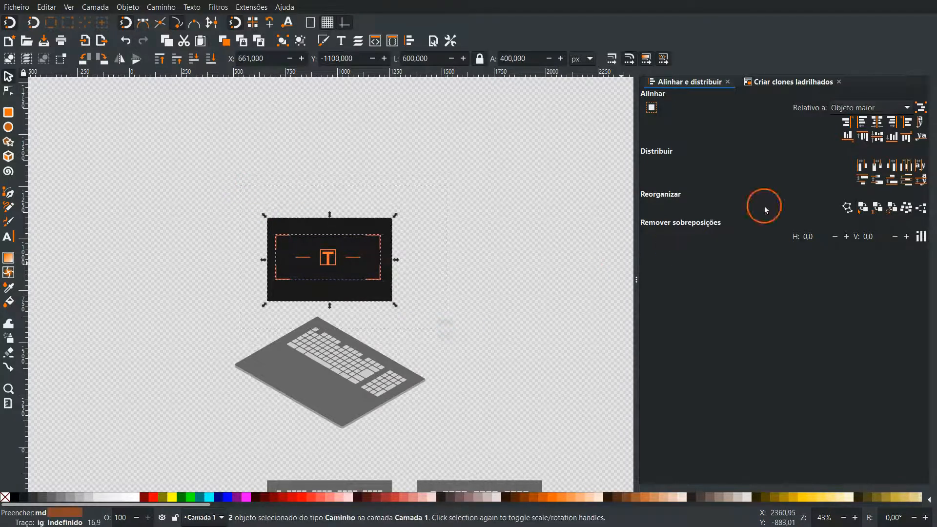
left_click(876, 124)
left_click(876, 137)
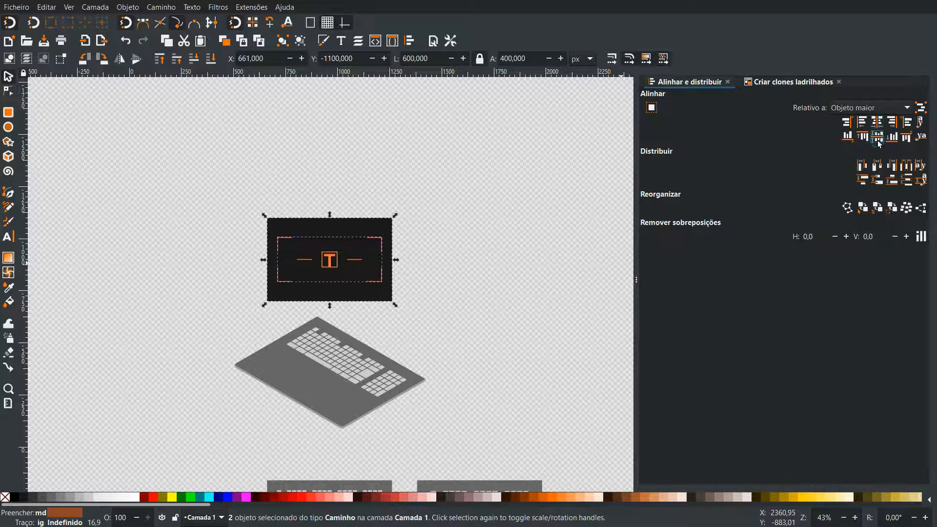
- Apply Object to Path to the dark screen rectangle and to the orange logo
scroll(329, 366, "up", 2)
left_click(384, 113)
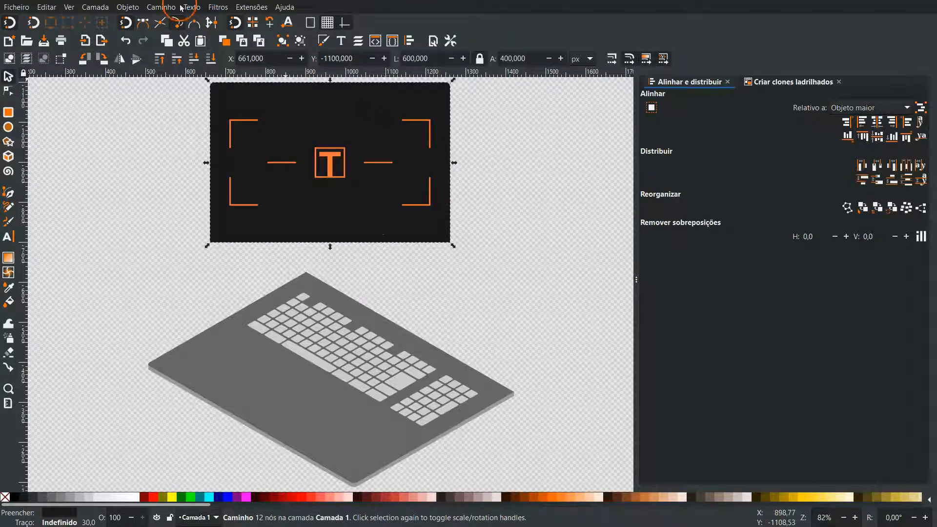
left_click(162, 7)
left_click(175, 22)
left_click(305, 106)
left_click(328, 159)
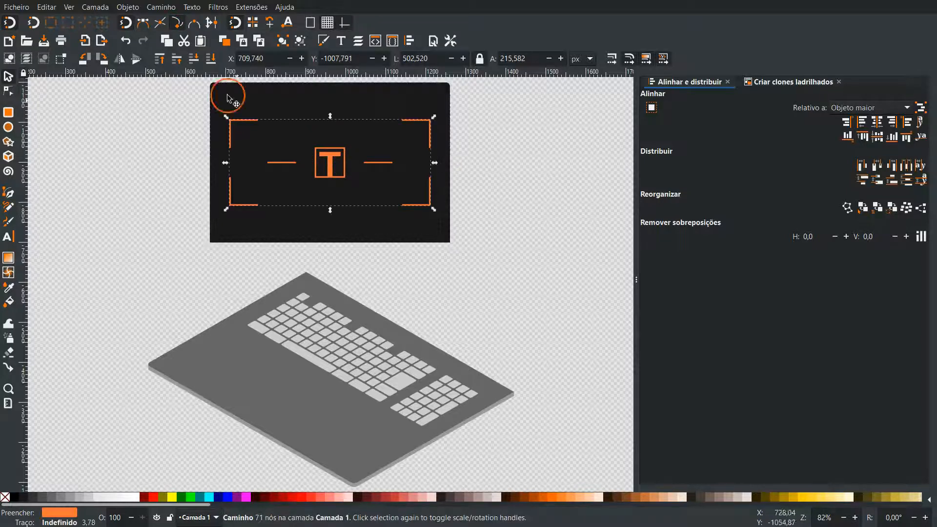
left_click(161, 7)
left_click(171, 21)
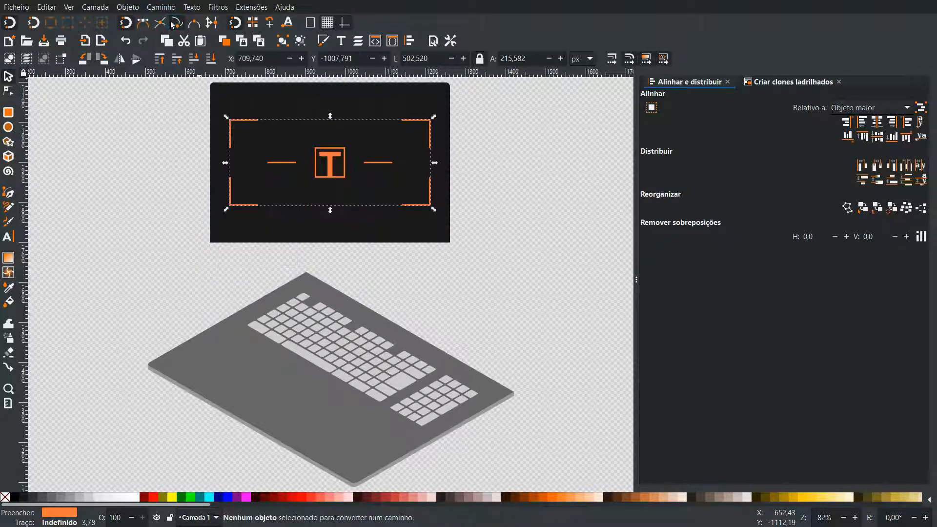
- Inspect the path nodes of the orange logo and of the dark screen rectangle
double_click(333, 164)
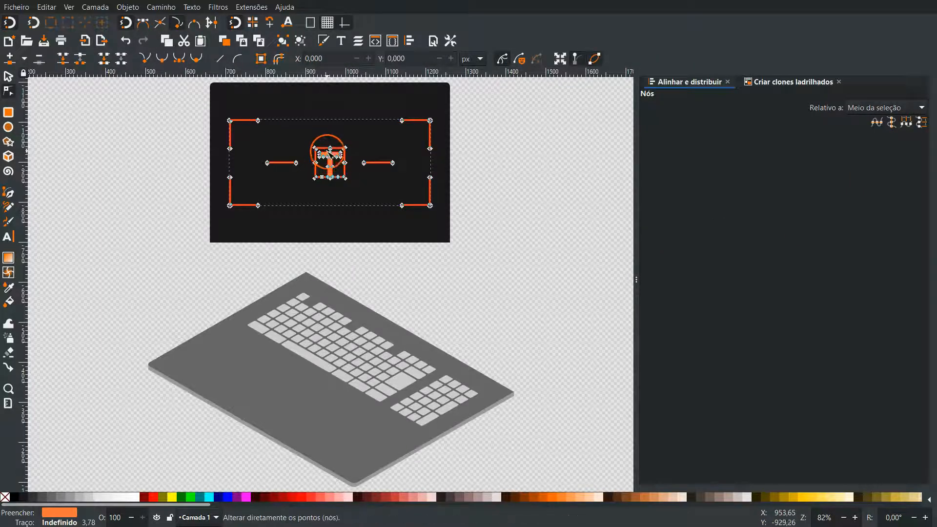
key("Escape")
key("s")
double_click(277, 101)
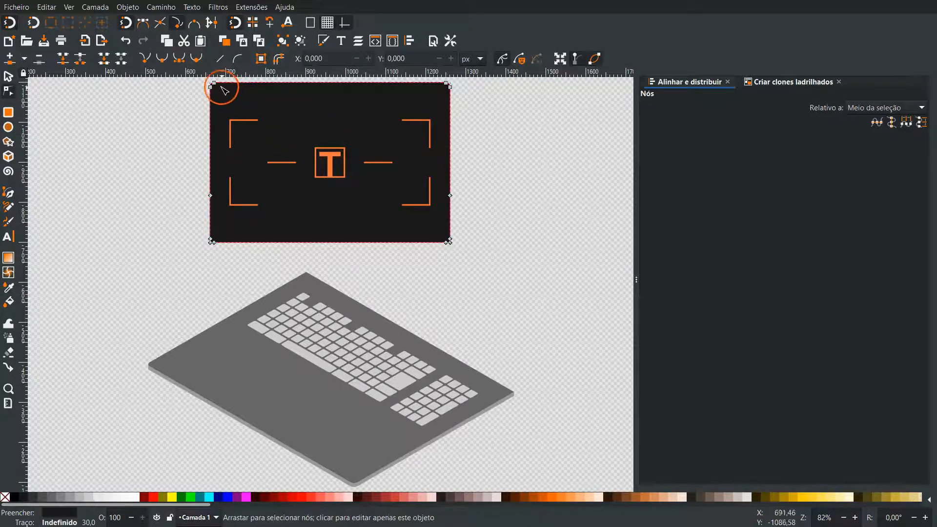
key("Escape")
key("s")
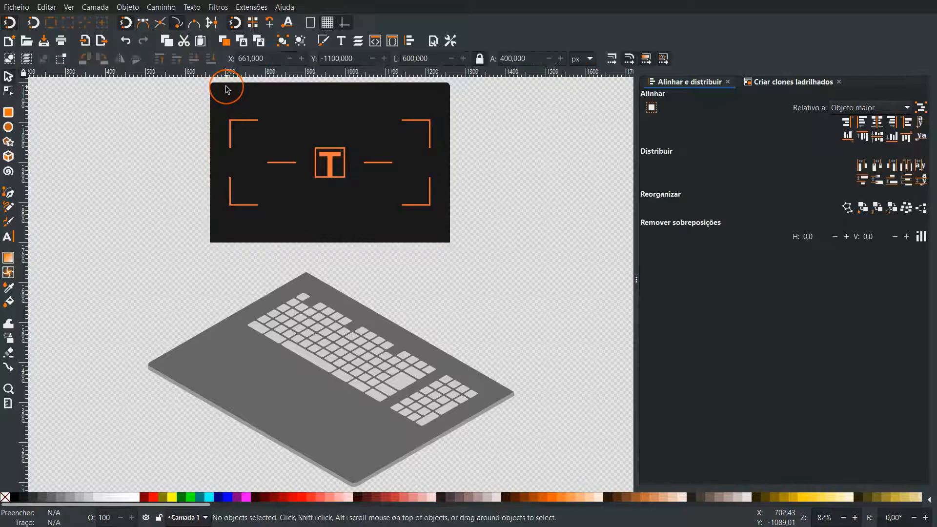
- Select the dark screen rectangle together with the orange logo and group them
left_click_drag(193, 258, 477, 74)
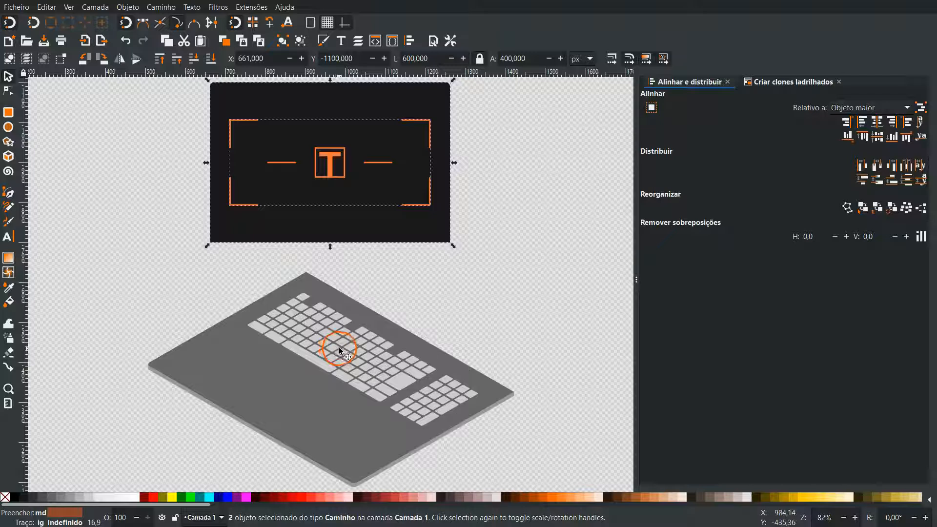
key("ctrl+g")
left_click(127, 7)
left_click(175, 112)
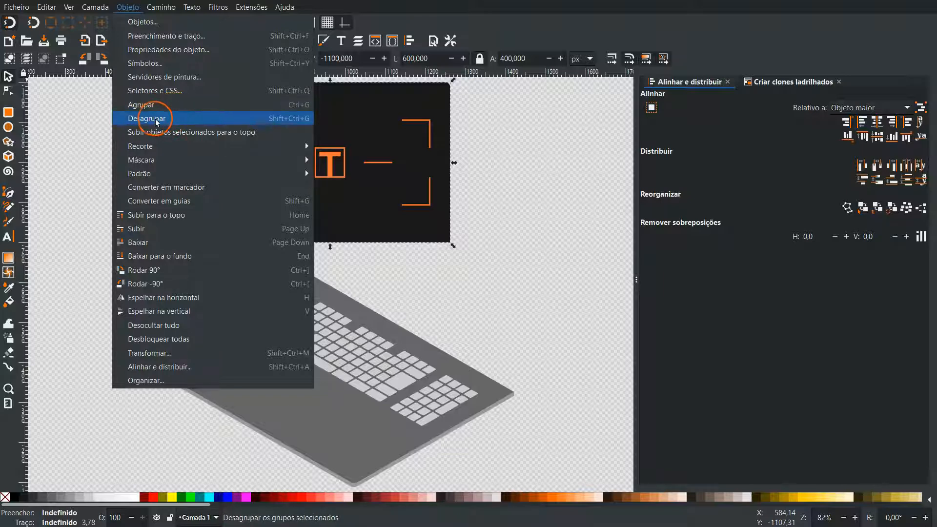
- Skew and rotate the grouped screen and logo into an upright isometric plane and seat it along the keyboard base's back edge
left_click(366, 126)
left_click_drag(337, 124, 401, 162)
left_click(394, 119)
left_click_drag(394, 121, 352, 122)
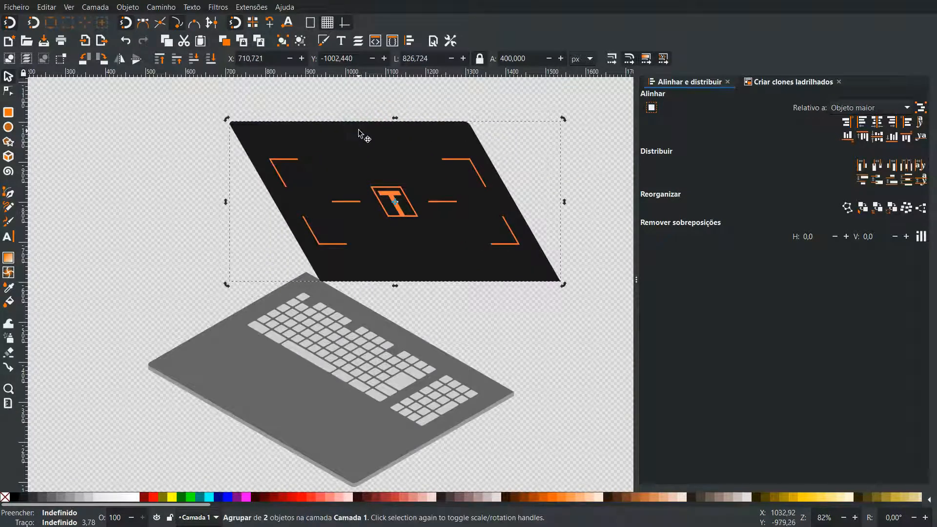
left_click_drag(228, 120, 325, 110)
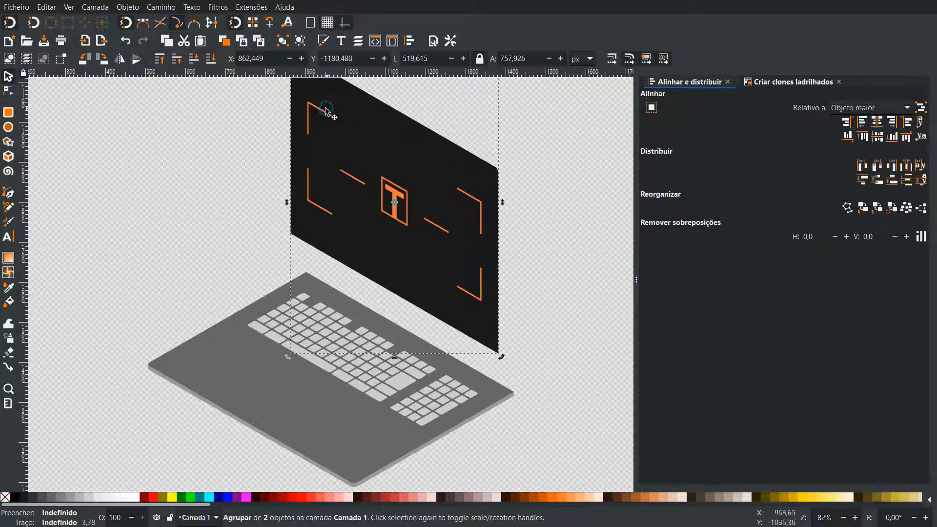
left_click_drag(372, 136, 390, 168)
left_click(598, 183)
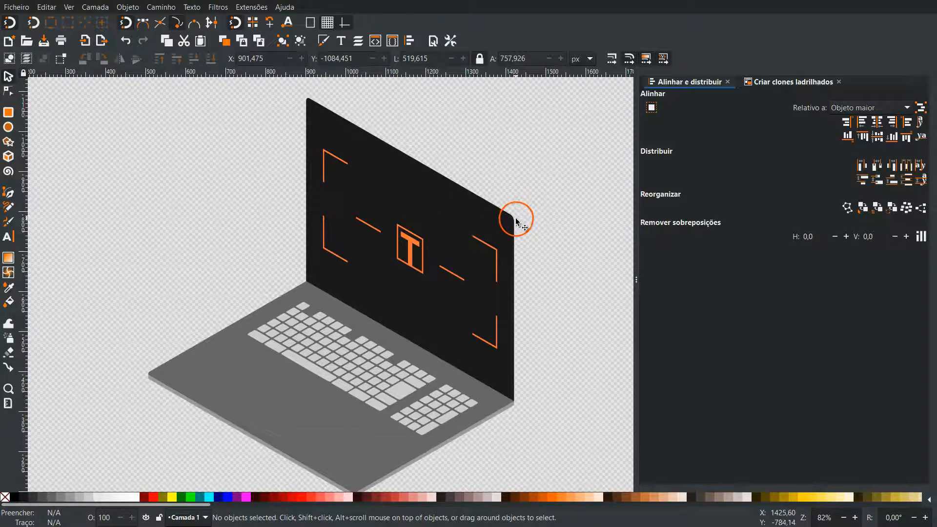
- Skew the screen group horizontally about its lower edge so it leans slightly back from the keyboard base
left_click(416, 199)
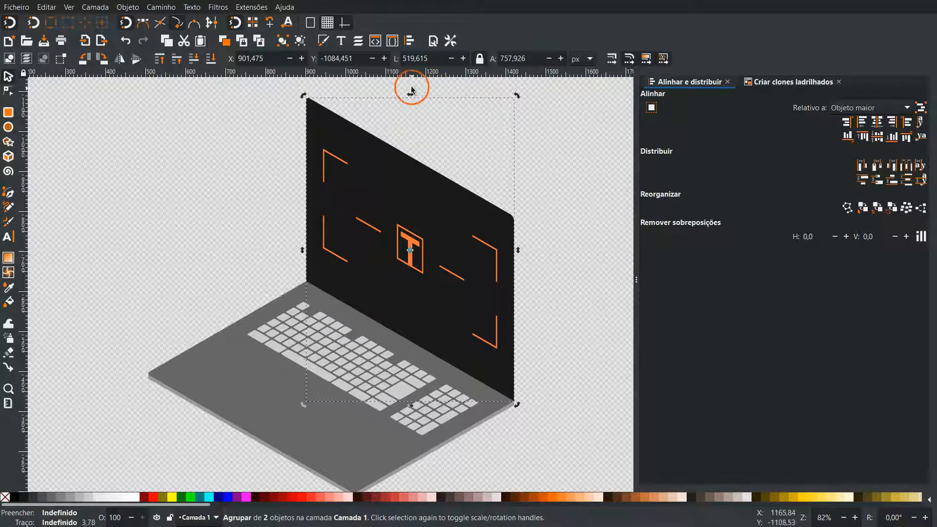
key("shift")
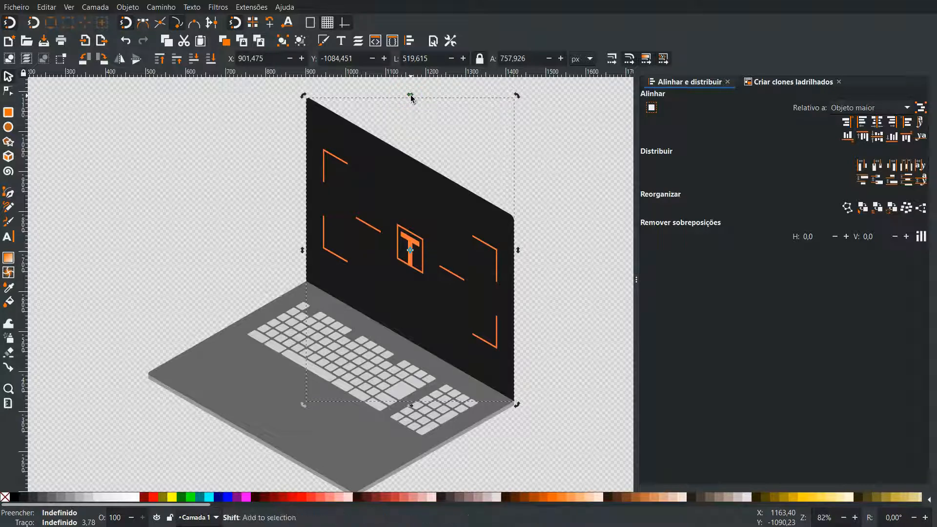
left_click_drag(416, 95, 433, 100)
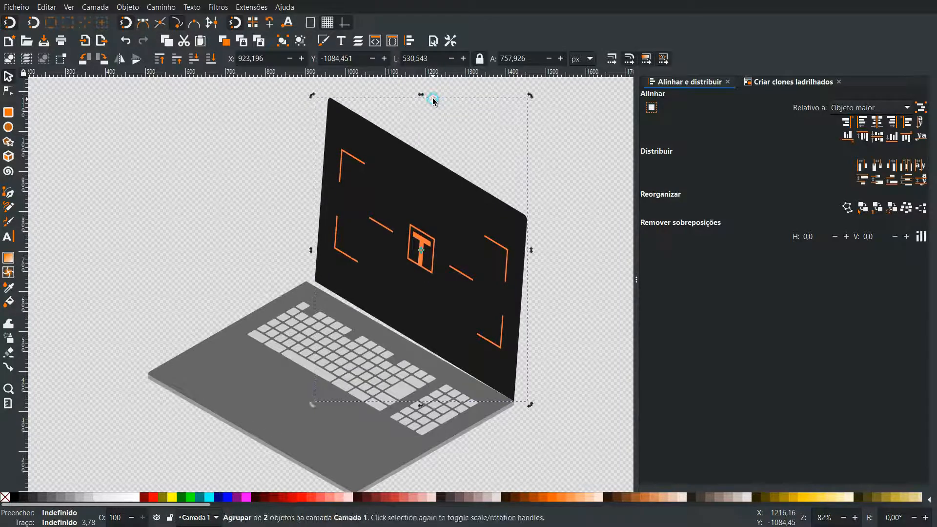
left_click(592, 157)
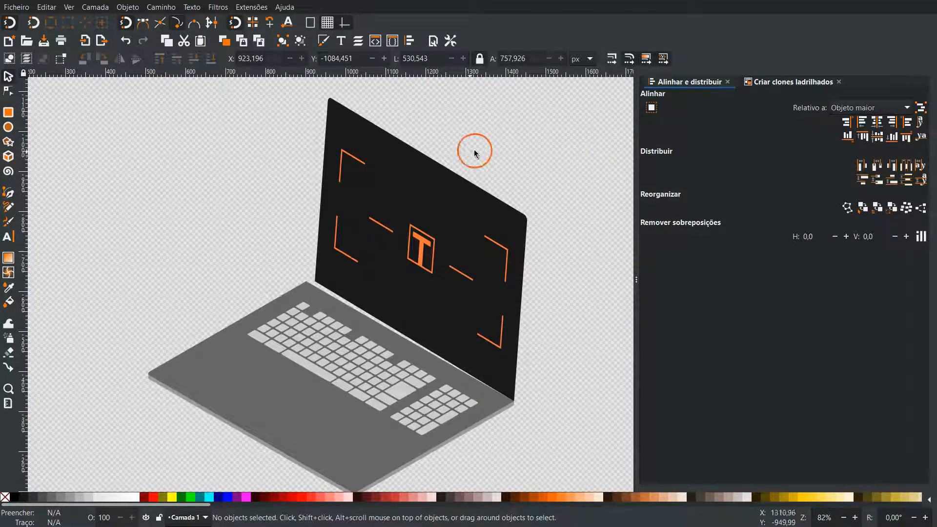
- Stretch the screen group's left side so its lower corner meets the rear corner of the keyboard base
left_click(432, 177)
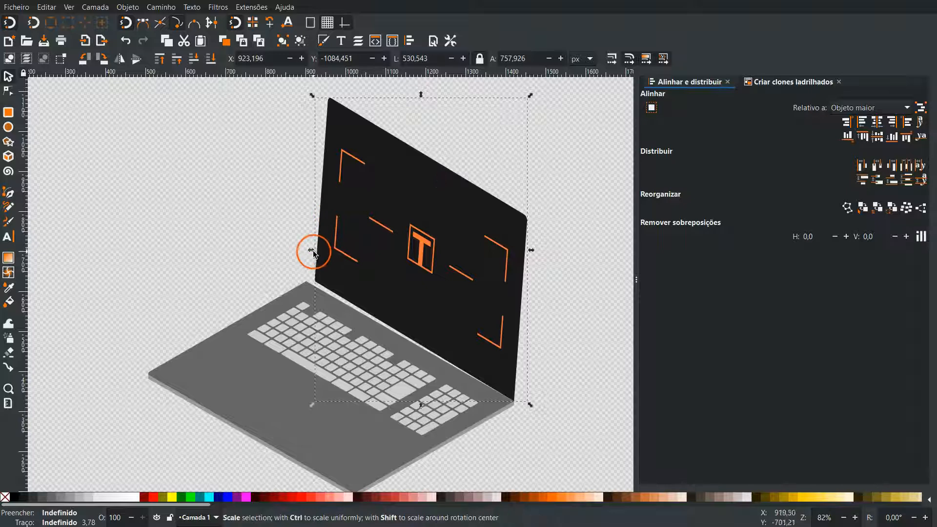
left_click_drag(311, 254, 302, 249)
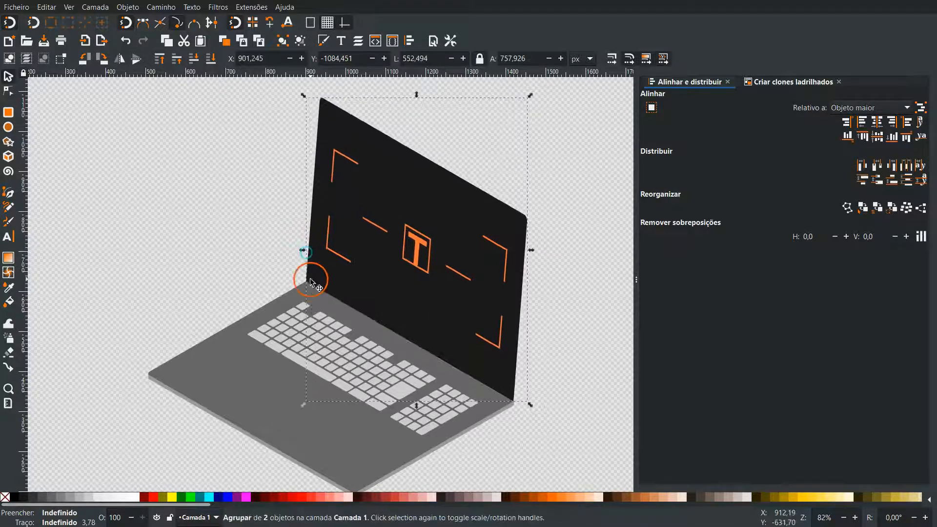
scroll(311, 287, "up", 7, "ctrl")
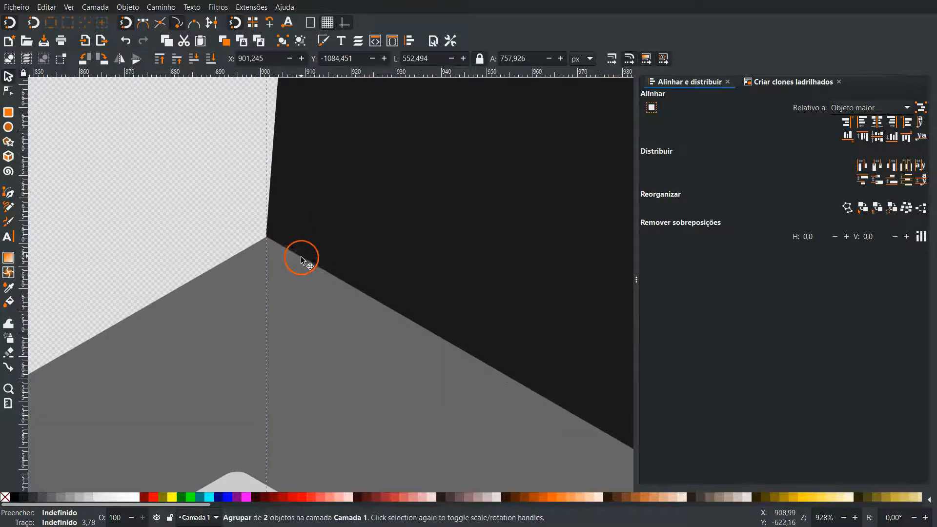
scroll(301, 257, "down", 1, "ctrl")
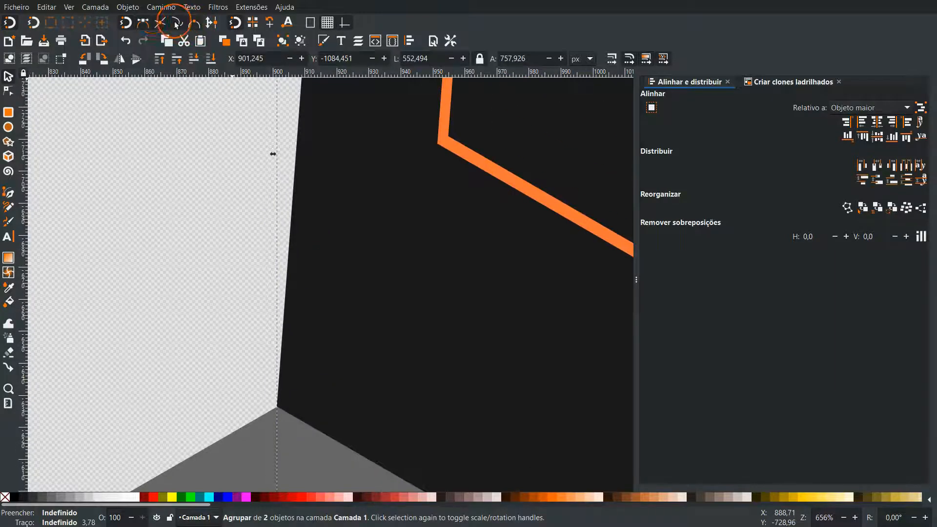
mouse_move(273, 154)
left_mouse_down()
mouse_move(291, 157)
mouse_move(274, 153)
left_mouse_up()
key("3")
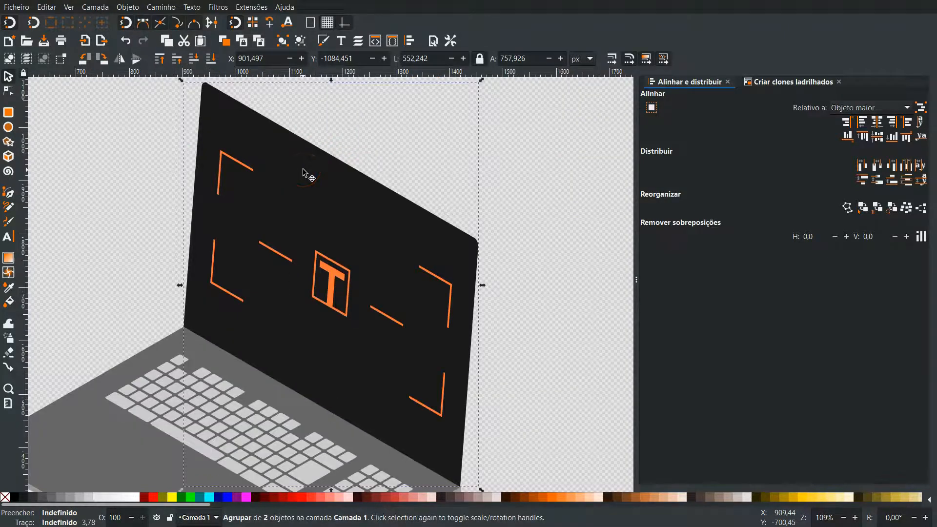
- Enlarge the screen group slightly so its lower right corner meets the right corner of the keyboard base
scroll(468, 486, "up", 9)
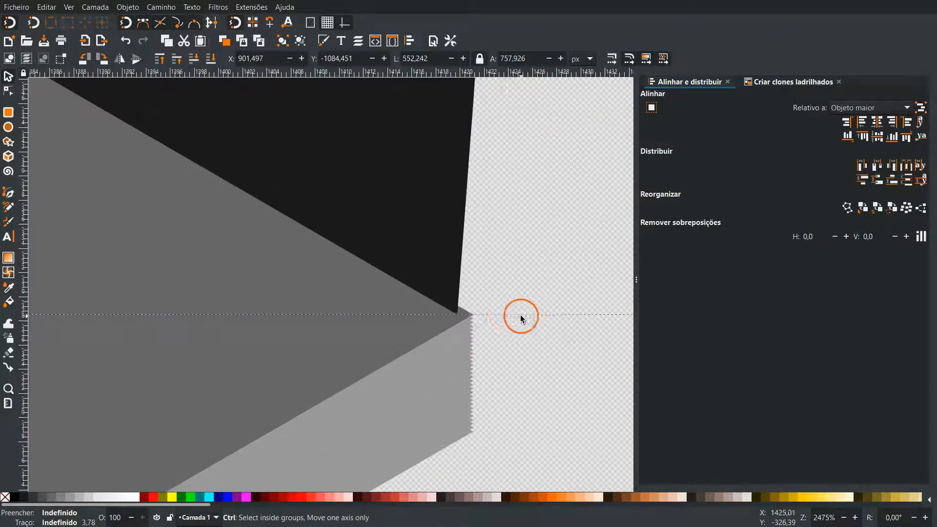
scroll(471, 317, "down", 4)
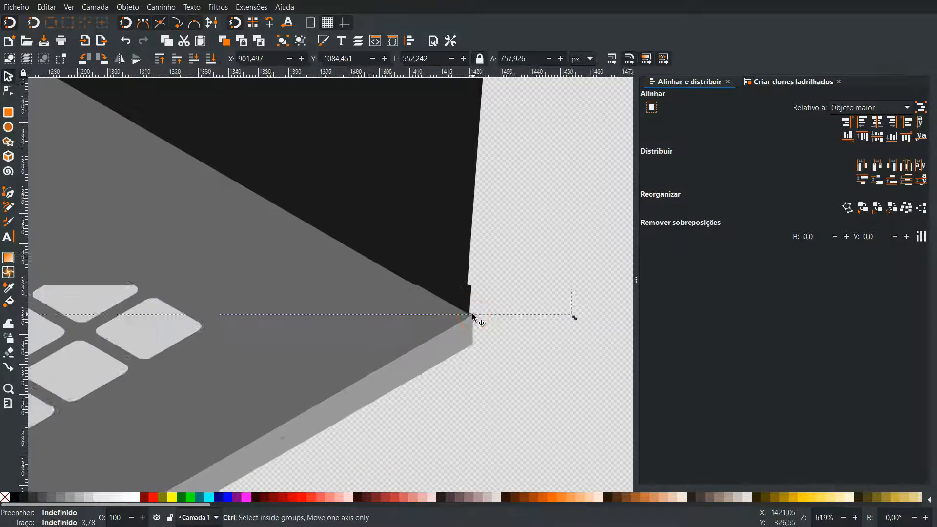
scroll(472, 314, "down", 2)
left_click_drag(525, 317, 529, 318)
left_click(503, 358)
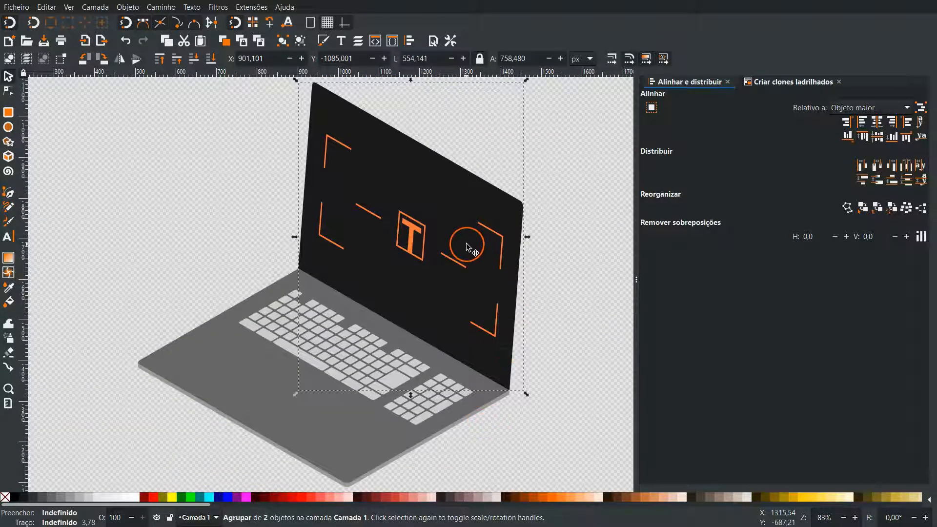
- Ungroup the dark screen panel and the orange logo
right_click(425, 228)
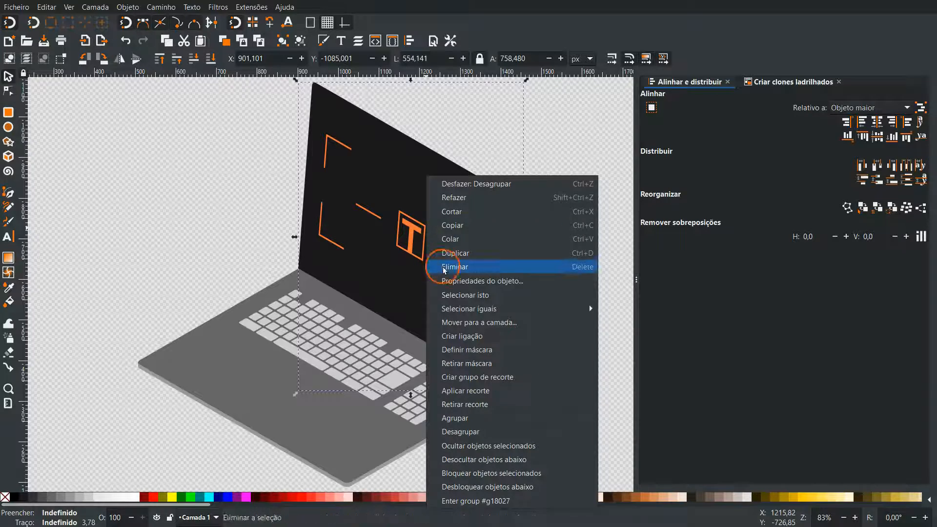
left_click(464, 431)
left_click(566, 265)
- Duplicate the dark screen panel, keep the copy on top and fill it with 40% gray
left_click(495, 209)
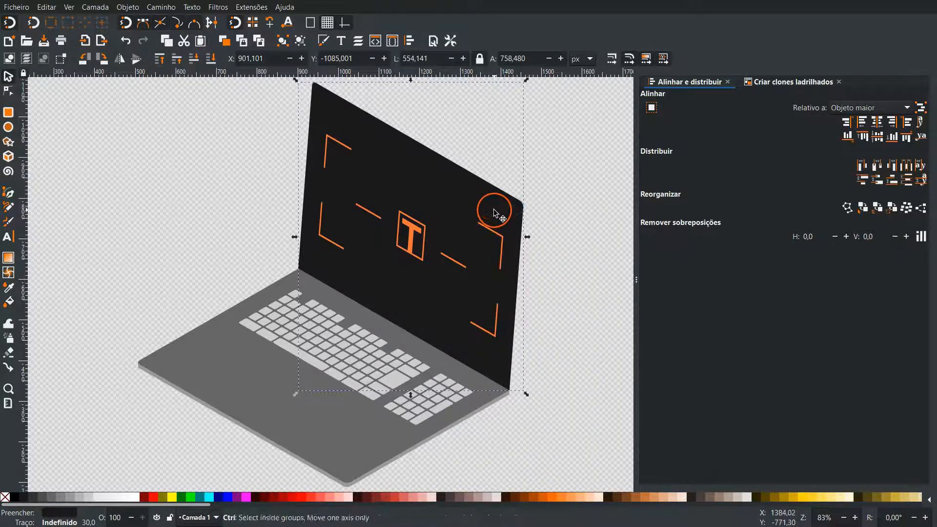
key("Home")
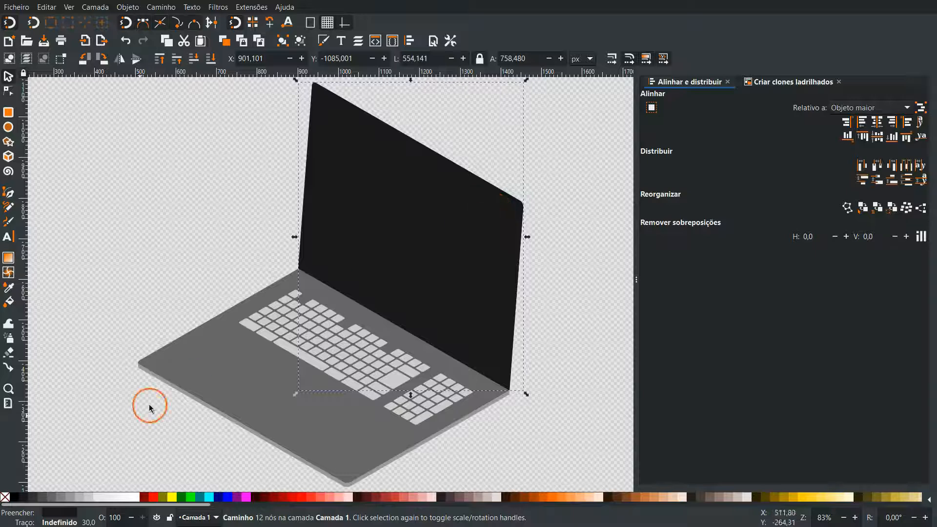
left_click(70, 497)
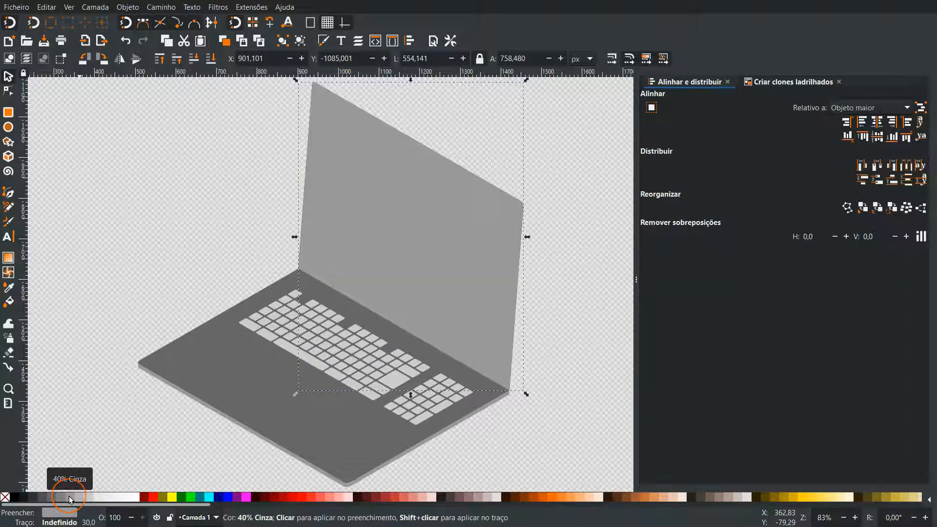
- Send the gray panel copy to the very back and shift it 4 px to the right
left_click(211, 58)
key("Right")
key("Right")
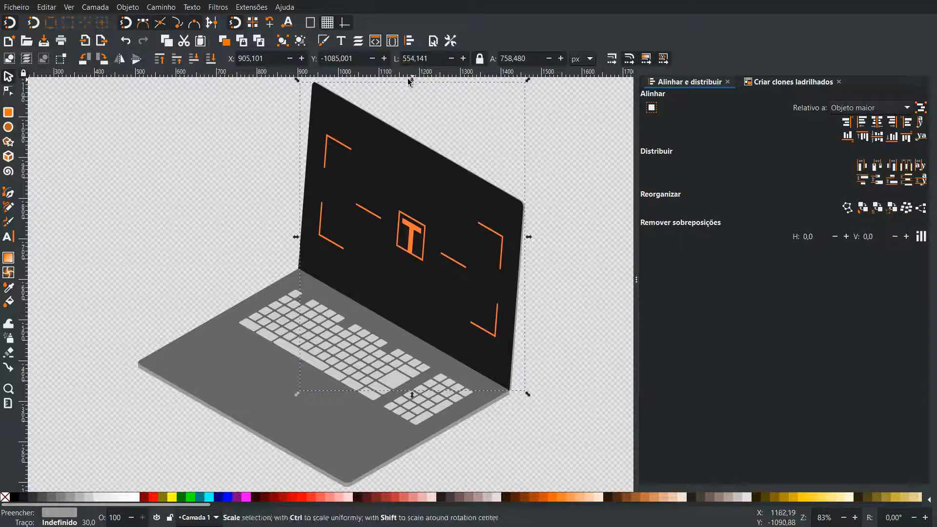
- Examine the gray edge along the top and right side of the dark screen panel
scroll(526, 233, "up", 3)
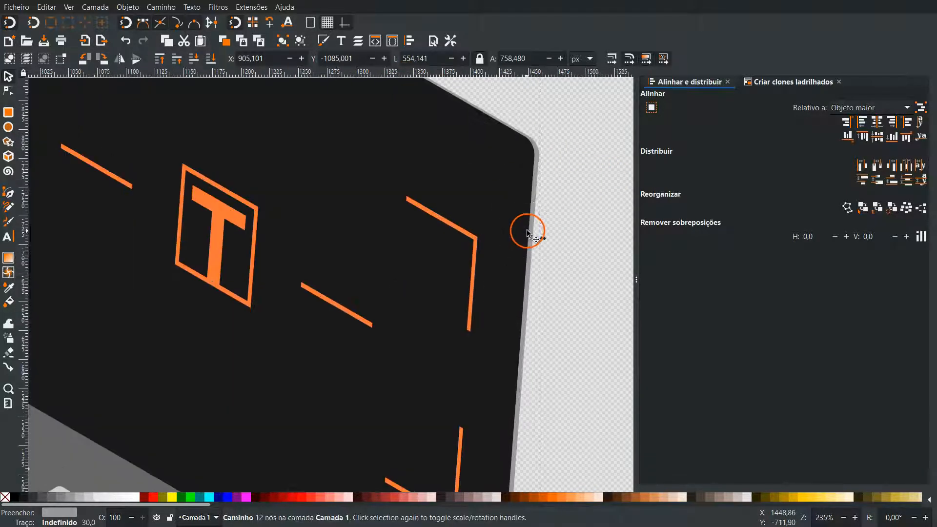
scroll(526, 230, "up", 10)
scroll(312, 215, "left", 6)
scroll(293, 213, "up", 8)
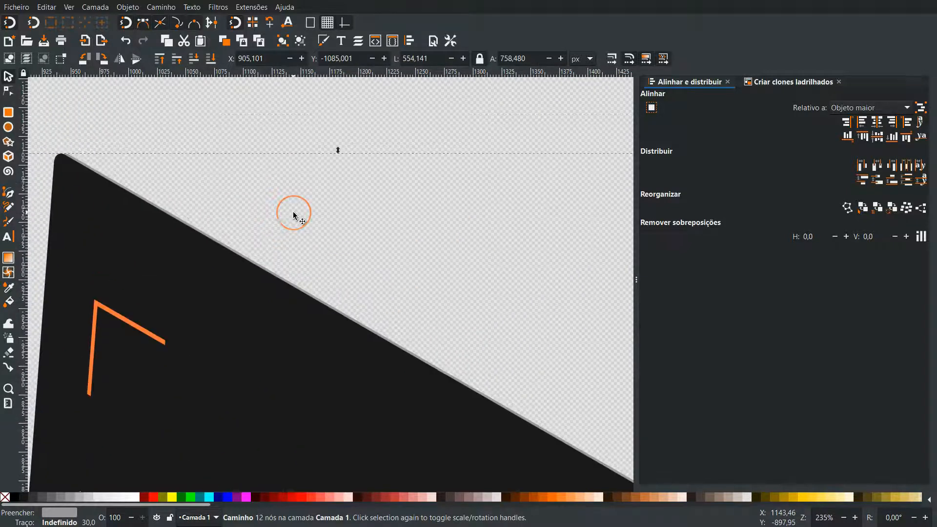
key("5")
scroll(365, 330, "up", 2)
scroll(386, 357, "down", 3)
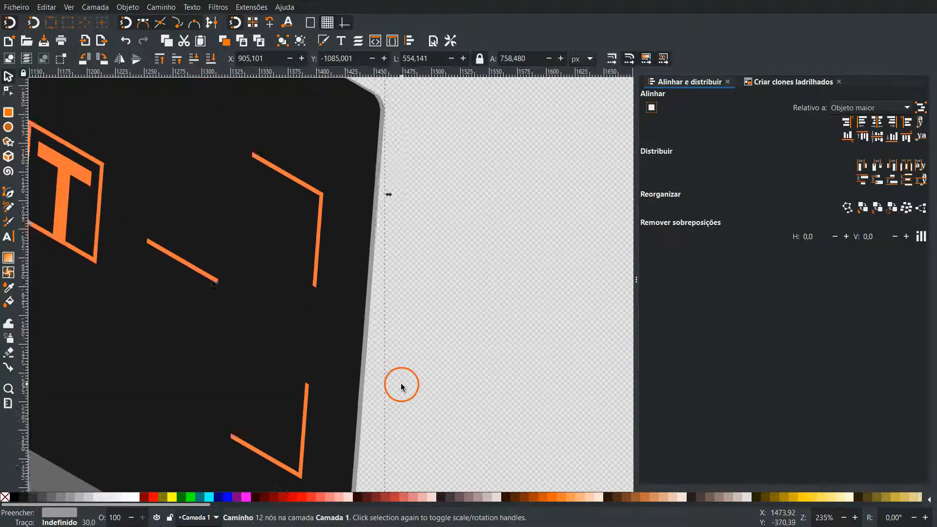
left_click(527, 344)
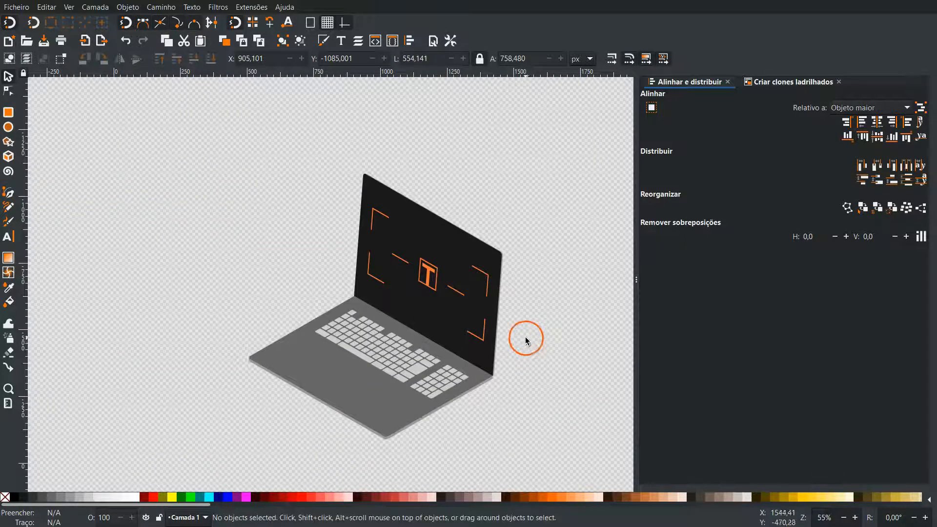
- Interpolate between the dark screen panel and its gray copy, excluding the logo, using 10 steps with style interpolation enabled
left_click(479, 256)
left_click_drag(545, 150, 327, 382)
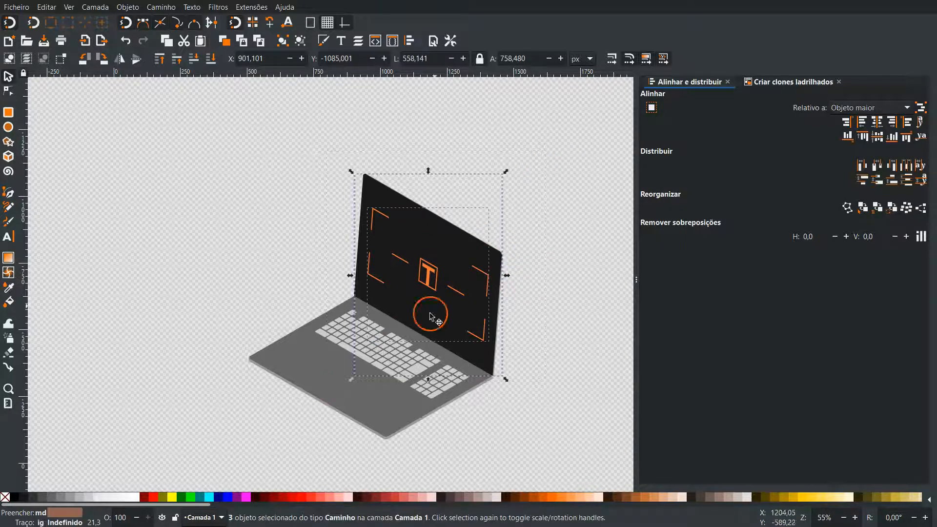
left_click(255, 7)
mouse_move(300, 132)
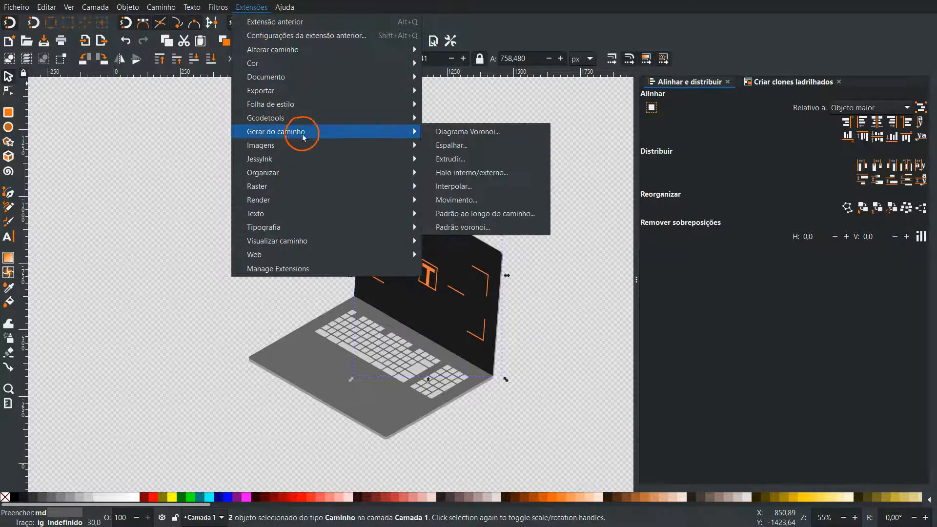
left_click(452, 189)
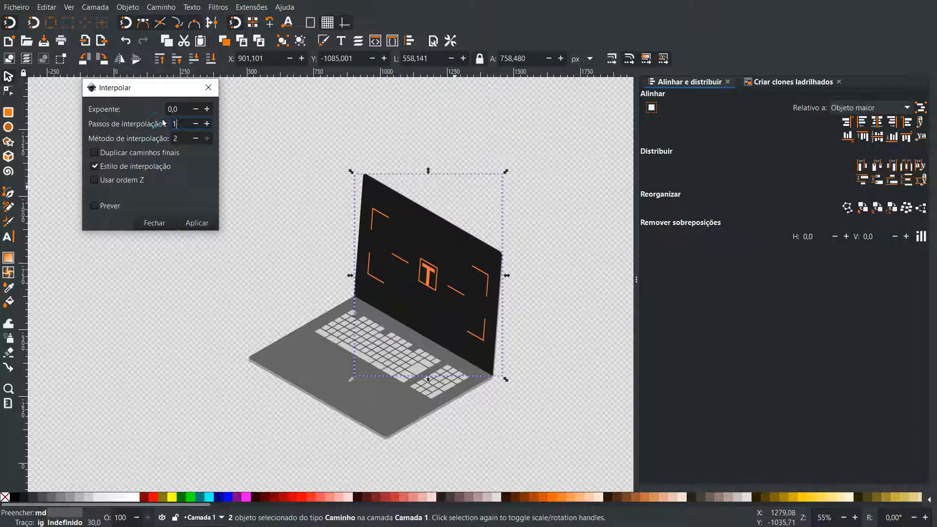
left_click(200, 224)
left_click(154, 222)
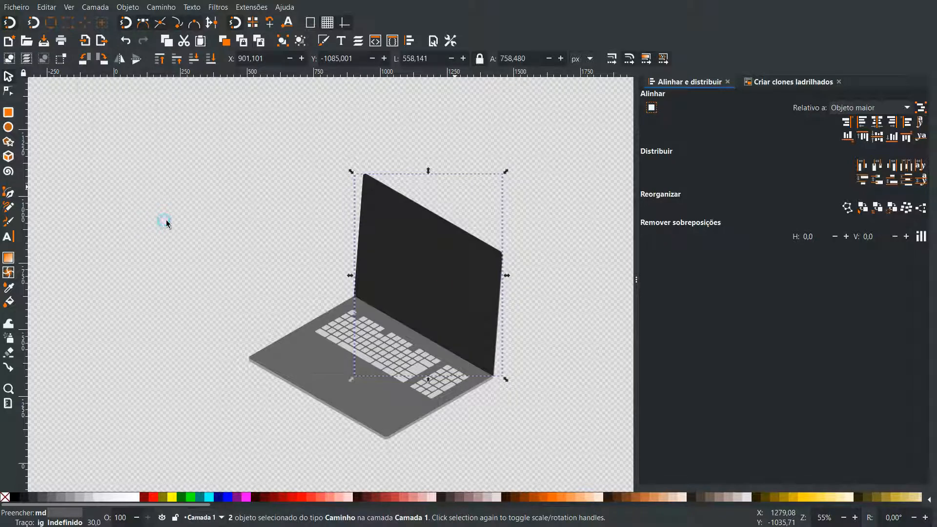
- Move the interpolated group 720 px to the right, clear of the laptop
scroll(259, 225, "right", 10)
left_click(195, 267)
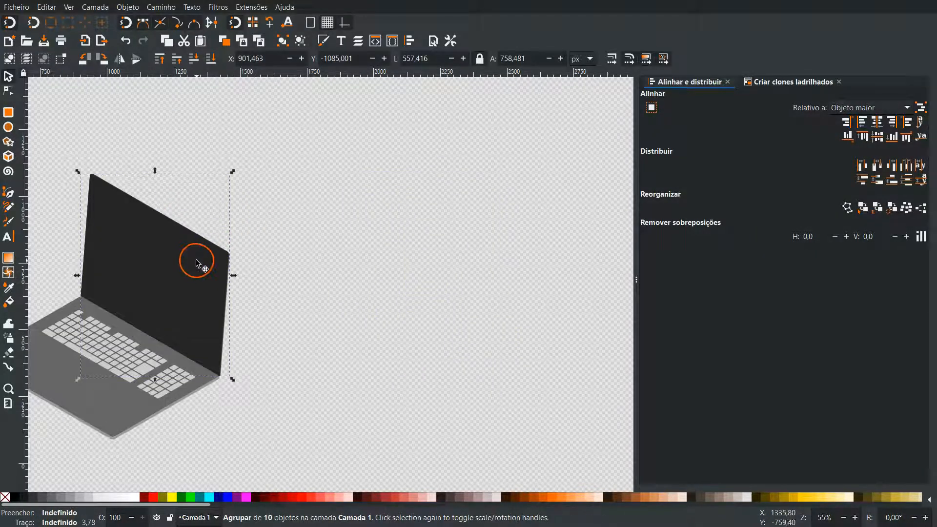
key("shift+Right")
key("shift+Right")
key("shift+Right")
key("shift+Right")
key("shift+Right")
key("shift+Right")
key("shift+Right")
key("shift+Right")
key("shift+Right")
key("shift+Right")
key("shift+Right")
key("shift+Right")
key("shift+Right")
key("shift+Right")
key("shift+Right")
key("shift+Right")
key("shift+Right")
key("shift+Right")
key("shift+Right")
key("shift+Right")
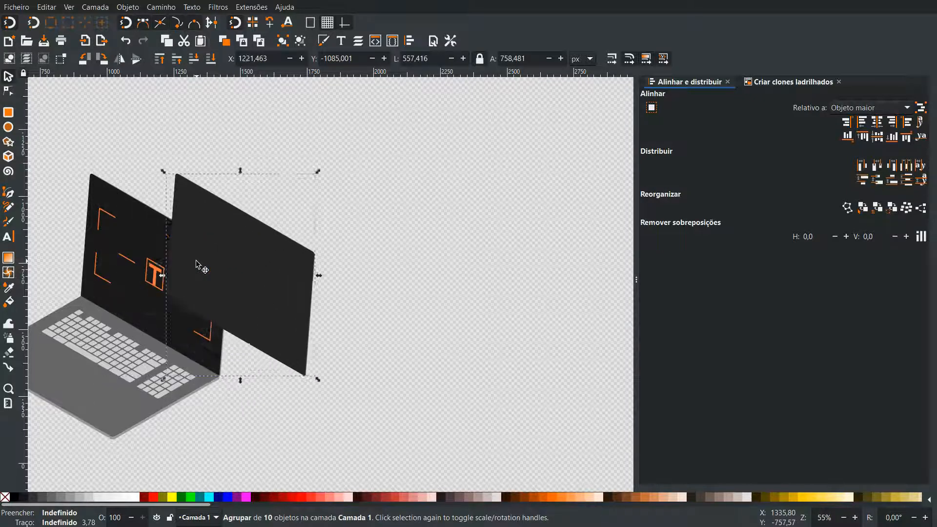
key("shift+Right")
key("shift+Right")
key("shift+Right")
key("shift+Right")
key("shift+Right")
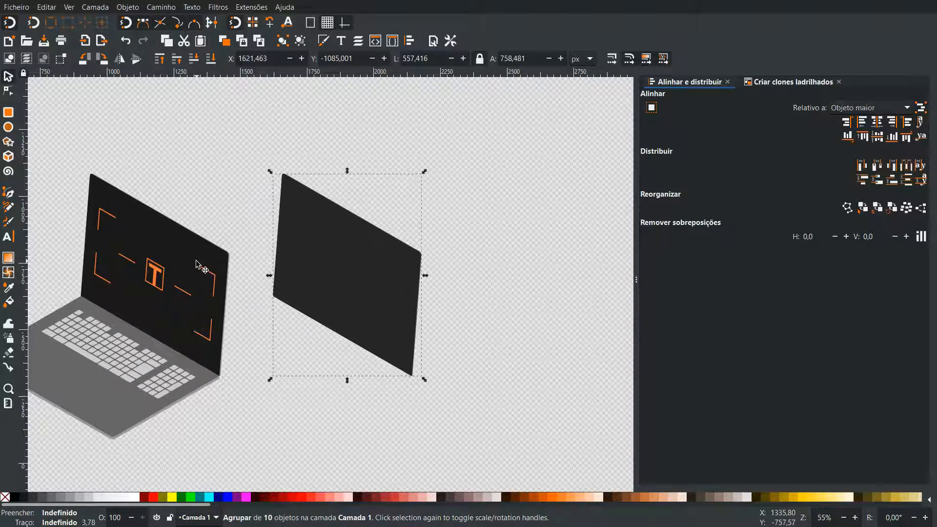
- Ungroup the interpolated panels and select all ten of them
right_click(303, 247)
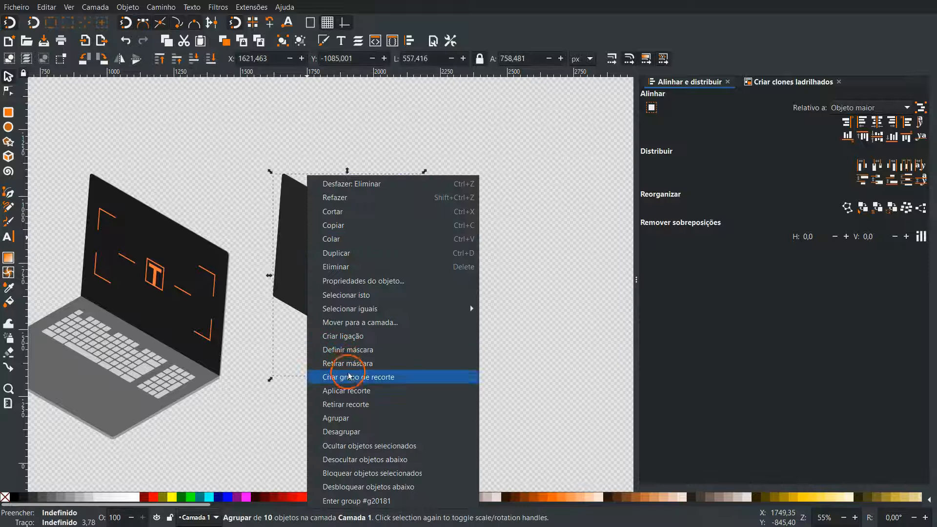
left_click(356, 418)
left_click(517, 413)
left_click_drag(516, 397, 247, 132)
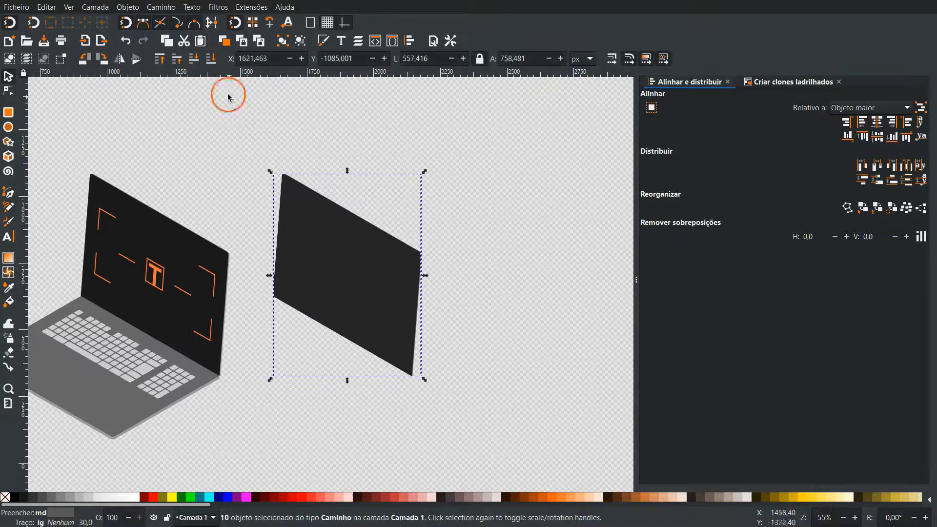
- Unite the ten selected panels into a single gray shape with the Union path operation
left_click(161, 6)
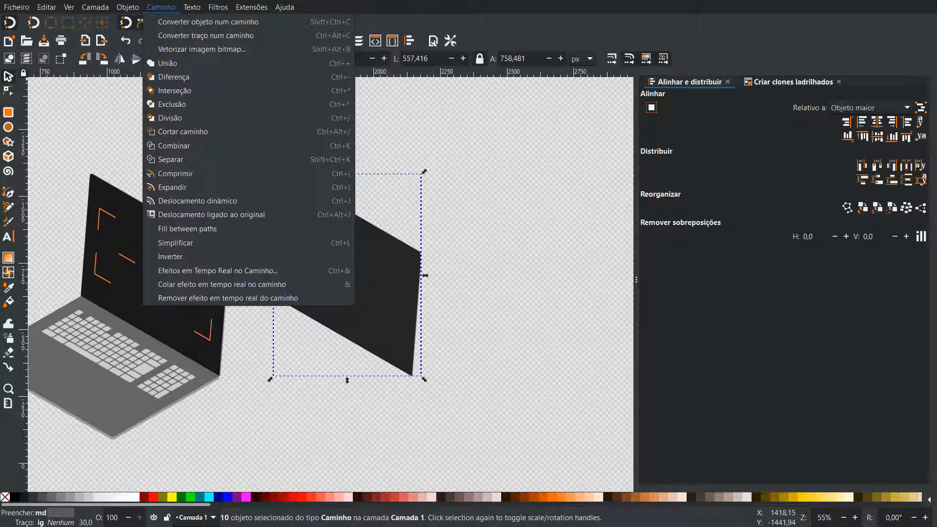
left_click(174, 23)
left_click(161, 7)
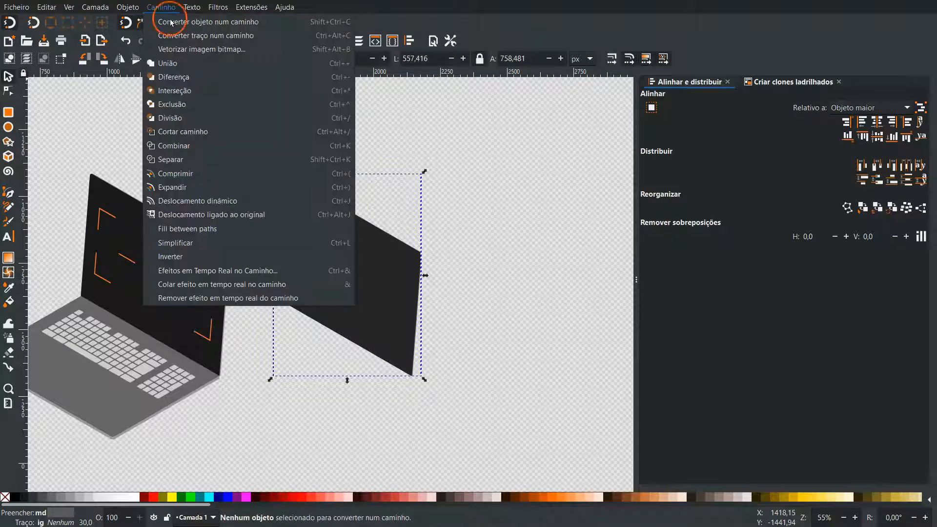
left_click(177, 63)
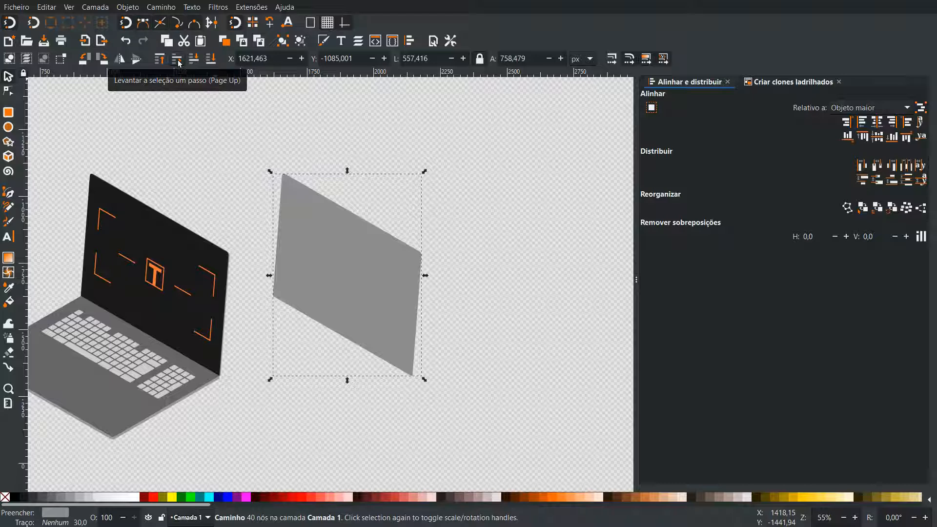
- Duplicate the laptop's dark screen panel and move the copy 720 px to the right, onto the merged gray shape
left_click(189, 256)
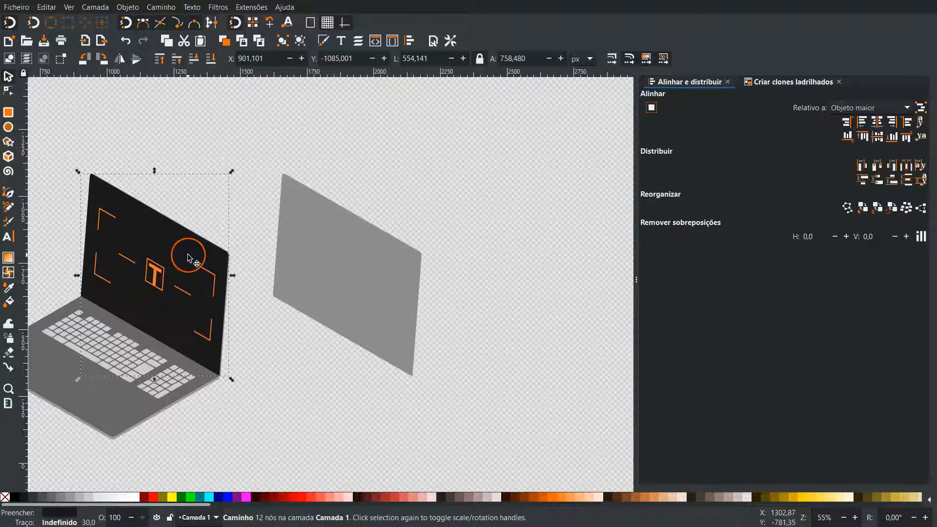
key("ctrl+d")
key("shift+Right")
key("shift+Right")
key("shift+Right")
key("shift+Right")
key("shift+Right")
key("shift+Right")
key("shift+Right")
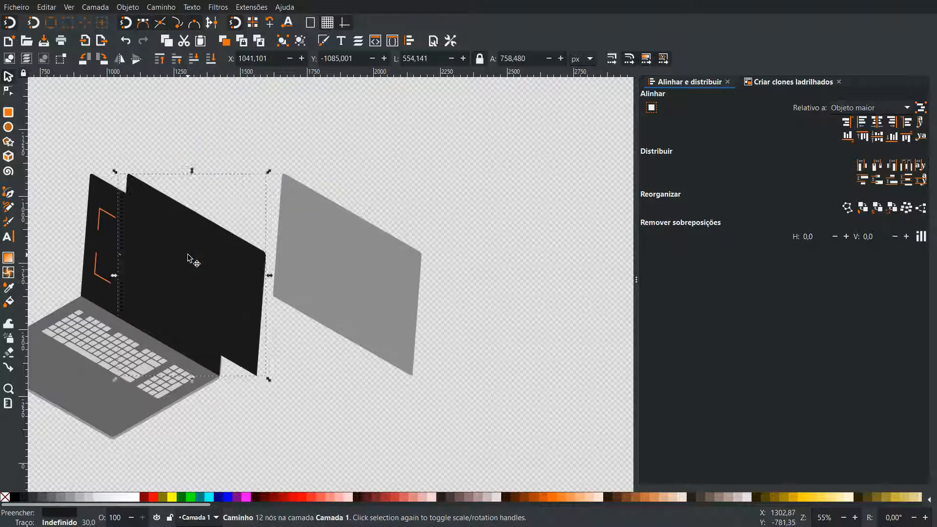
key("shift+Right")
key("shift+Right")
key("shift+Right")
key("shift+Right")
key("shift+Right")
key("shift+Right")
key("shift+Right")
key("shift+Right")
key("shift+Right")
key("shift+Right")
key("shift+Right")
key("shift+Right")
key("shift+Right")
key("shift+Right")
key("shift+Right")
key("shift+Right")
key("shift+Right")
key("shift+Right")
key("shift+Right")
key("shift+Right")
key("shift+Right")
- Subtract the dark panel copy from the merged gray shape using Difference, keeping only the thin edge strip
left_click_drag(233, 126, 476, 411)
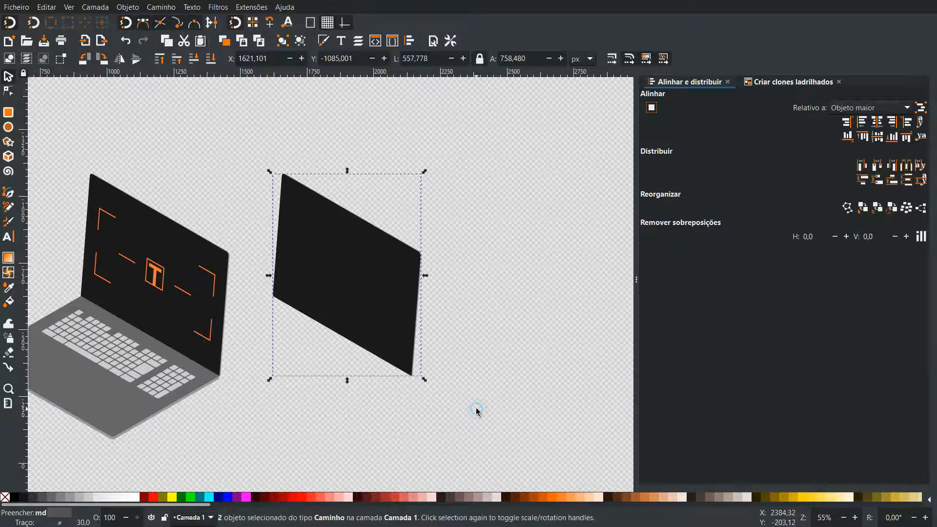
left_click(163, 6)
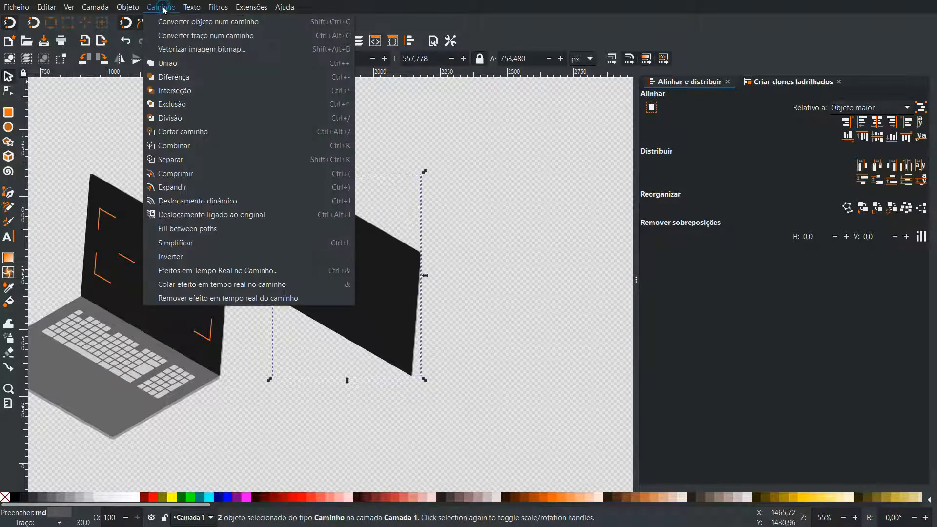
left_click(172, 76)
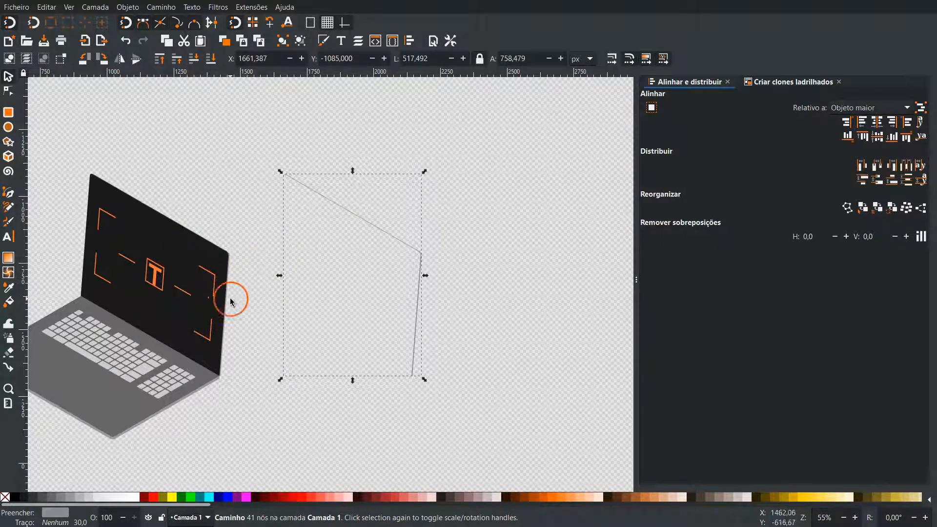
- Move the gray edge strip 720 px to the left, back onto the laptop screen, and deselect it
key("shift+Left")
key("shift+Left")
key("shift+Left")
key("shift+Left")
key("shift+Left")
key("shift+Left")
key("shift+Left")
key("shift+Left")
key("shift+Left")
key("shift+Left")
key("shift+Left")
key("shift+Left")
key("shift+Left")
key("shift+Left")
key("shift+Left")
key("shift+Left")
key("shift+Left")
key("shift+Left")
key("shift+Left")
key("shift+Left")
key("shift+Left")
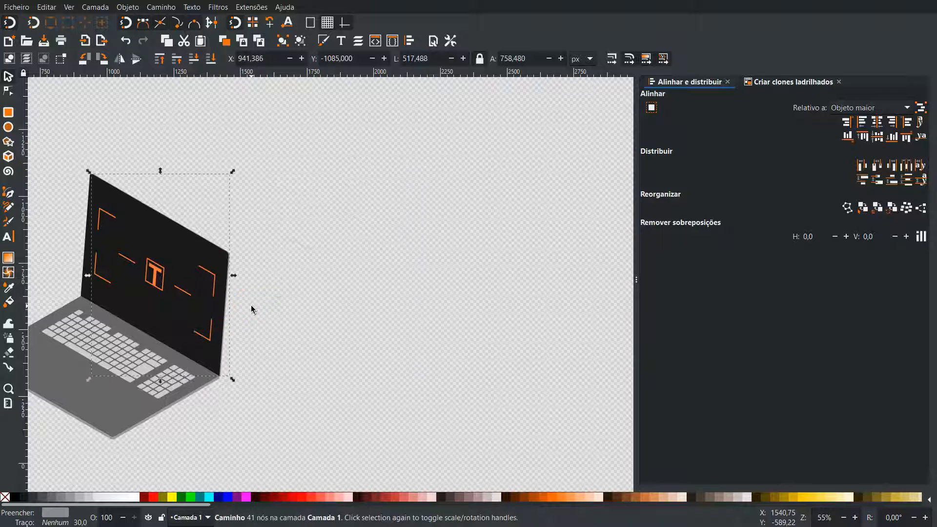
key("Escape")
scroll(158, 306, "left", 6)
scroll(522, 376, "left", 4)
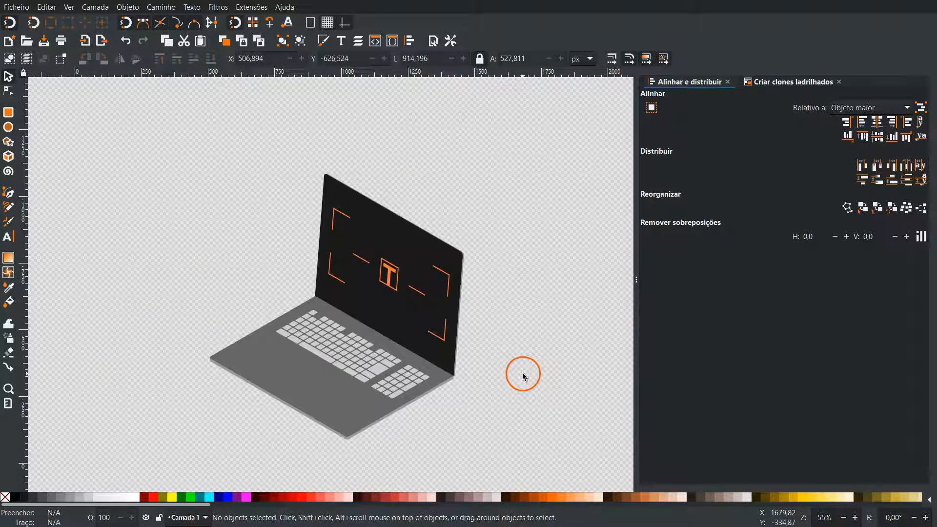
- Apply a linear gradient to the top face of the laptop base, running from its left corner to its right corner
left_click(306, 362)
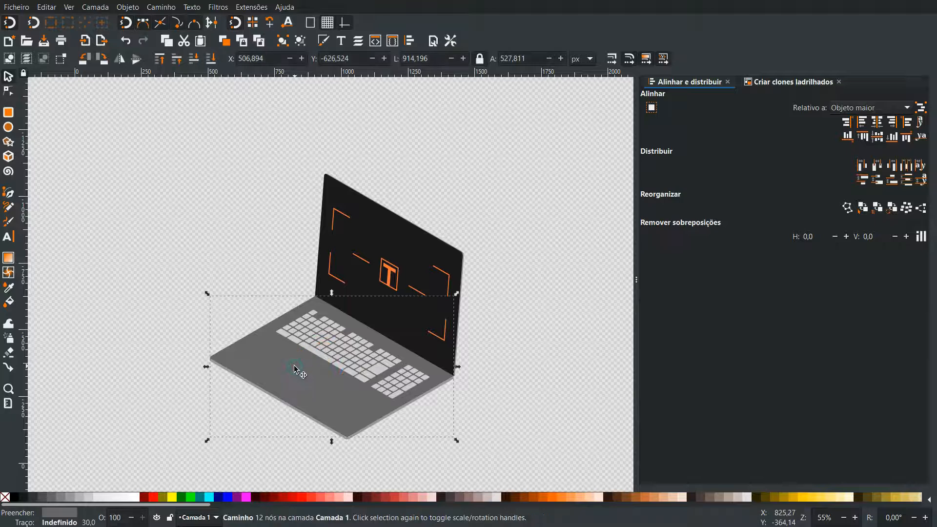
left_click(296, 368)
left_click(9, 260)
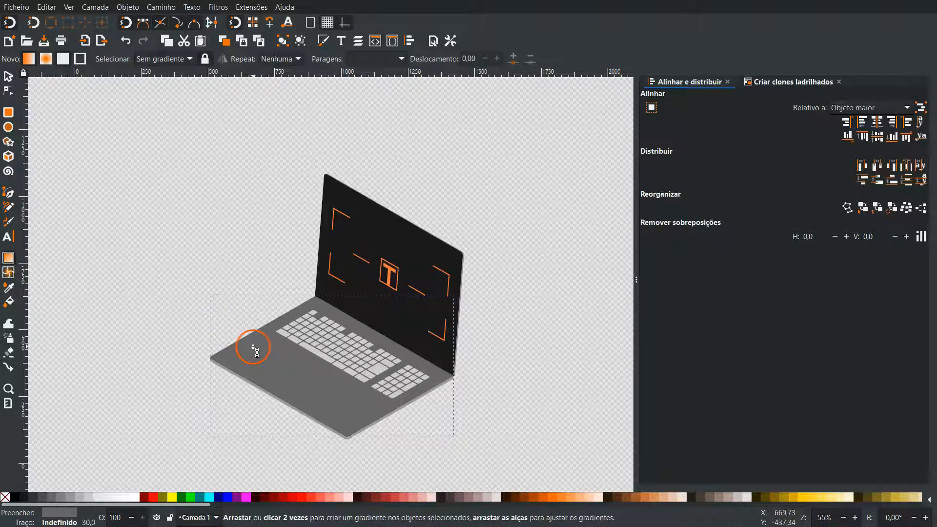
left_click_drag(242, 357, 433, 375)
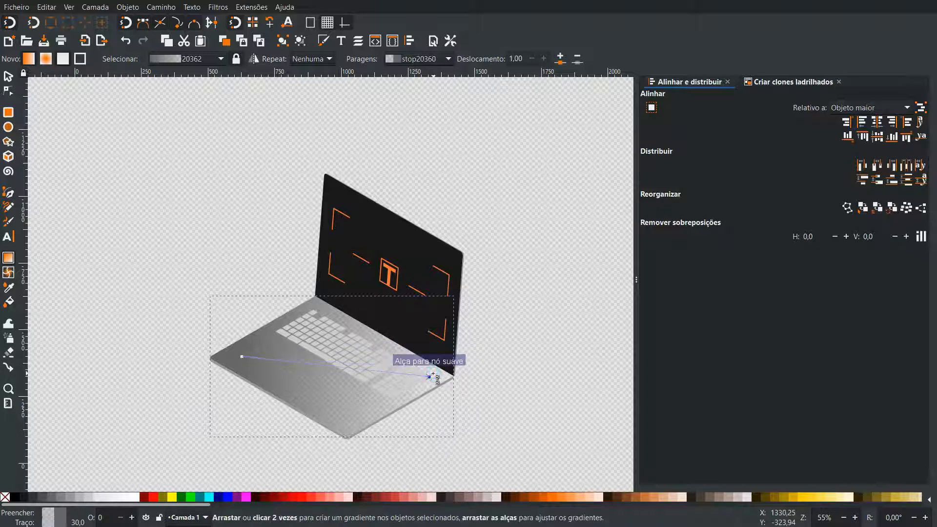
left_click(289, 367)
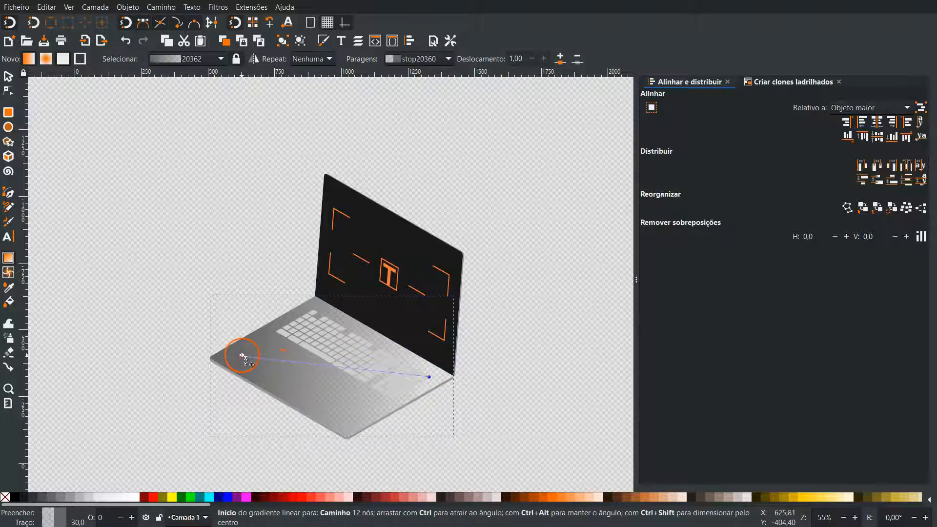
left_click(430, 377)
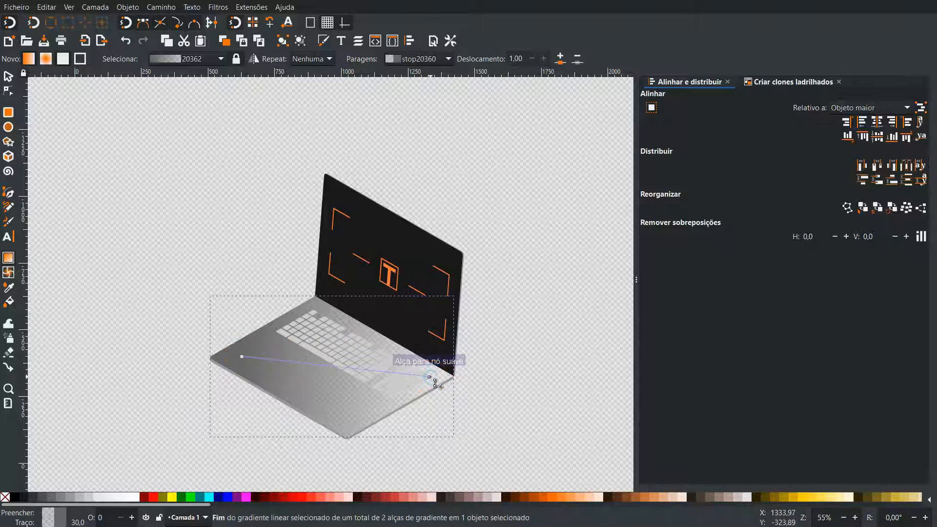
left_click(359, 167)
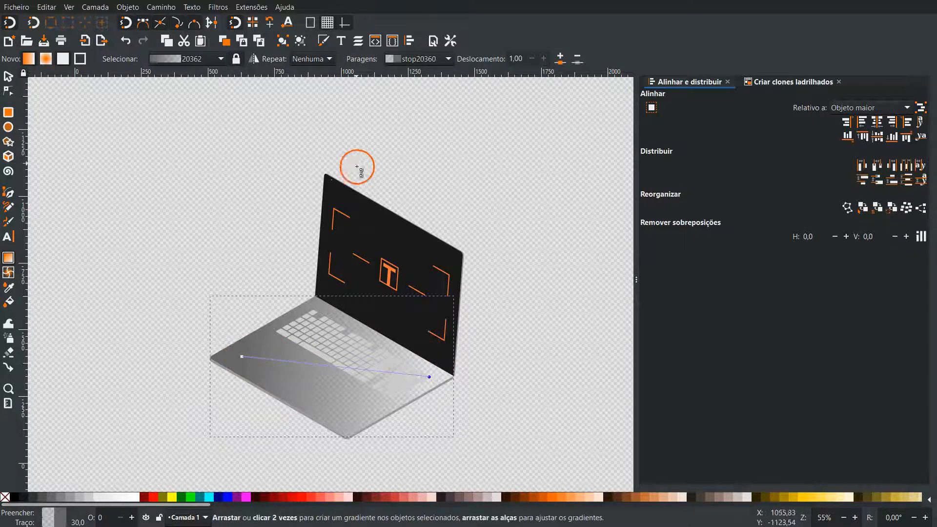
- Set the base gradient's right stop to full opacity and its left stop to lightness 76
left_click(324, 41)
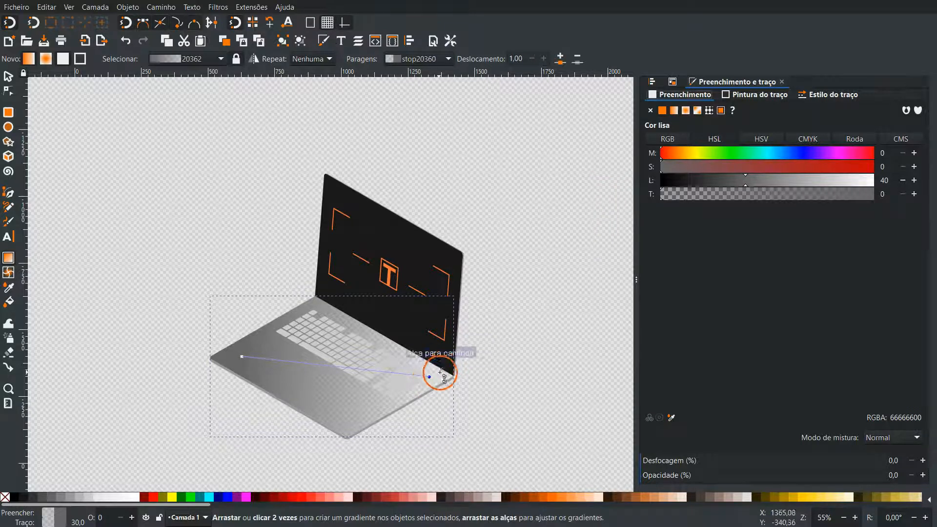
left_click_drag(663, 197, 906, 198)
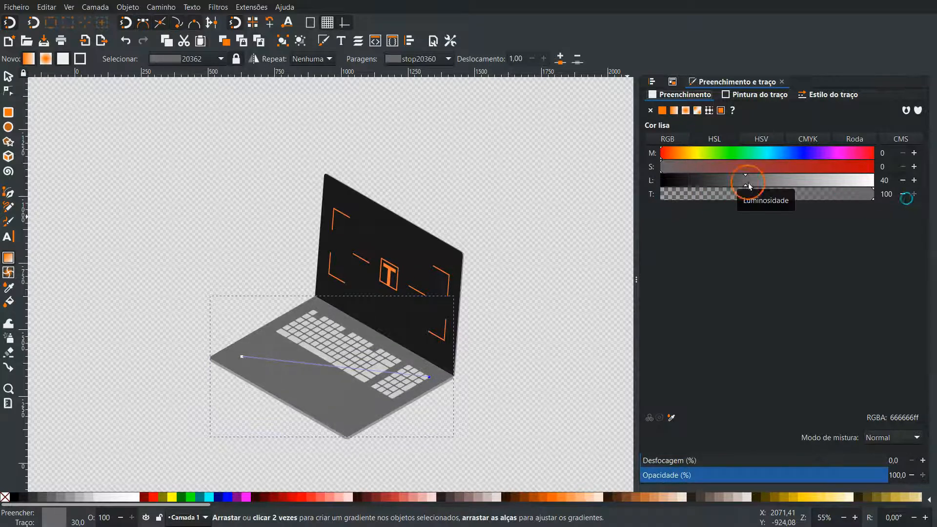
left_click(242, 356)
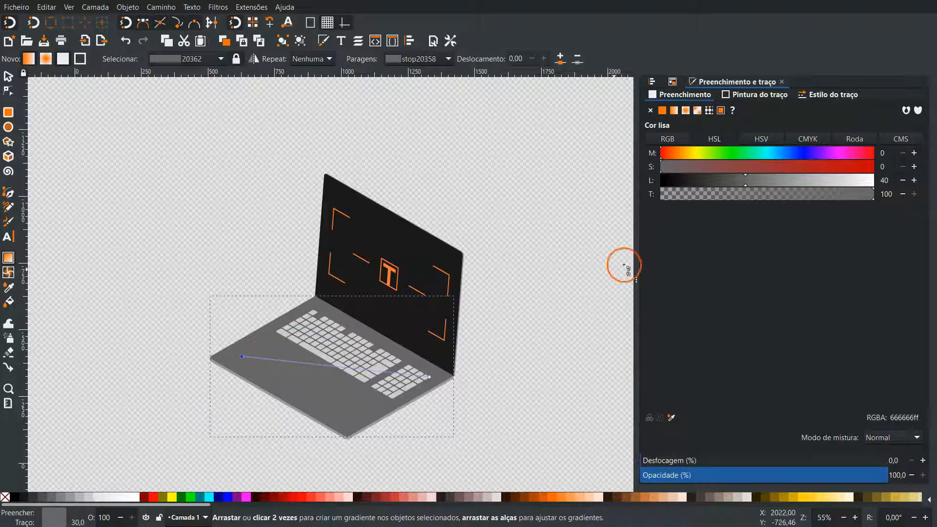
left_click_drag(756, 184, 821, 193)
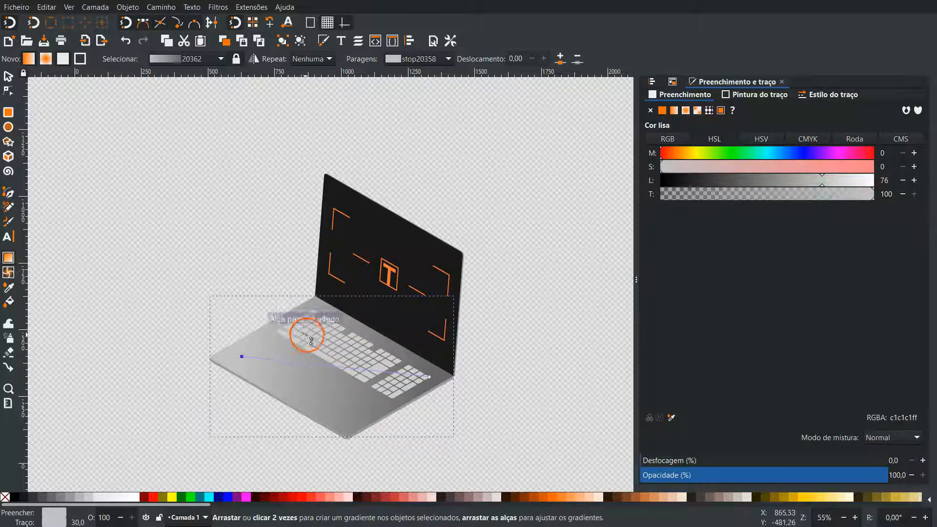
left_click(9, 75)
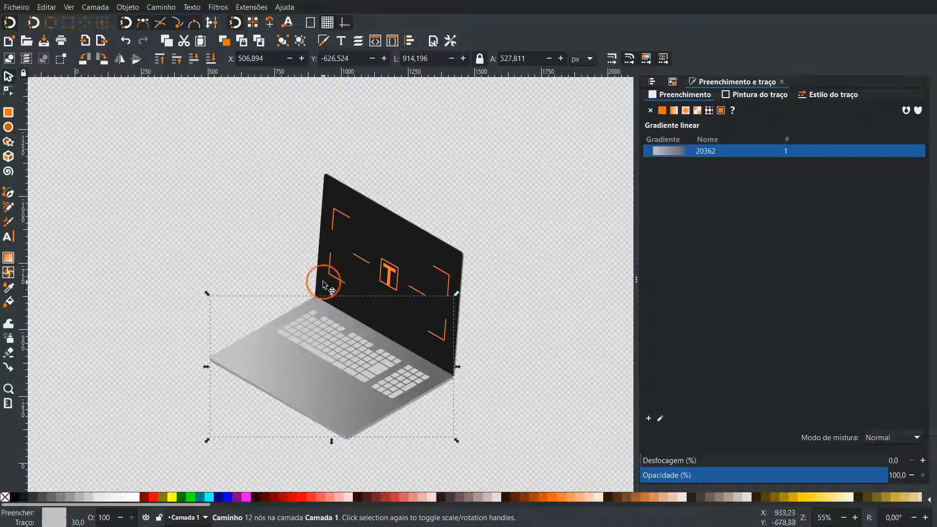
left_click(303, 293)
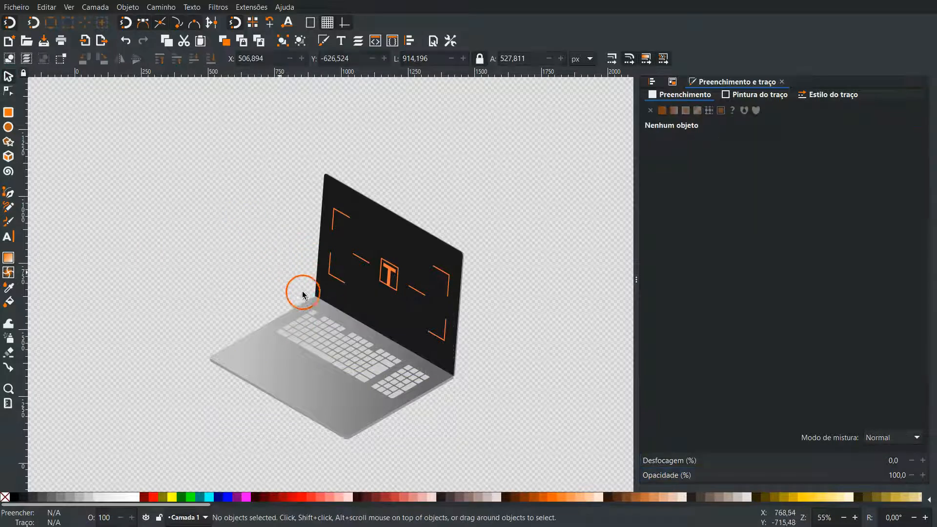
- Recolor the keyboard keys to light gray ececec and move them 30 px left and 14 px down on the base
left_click(318, 323)
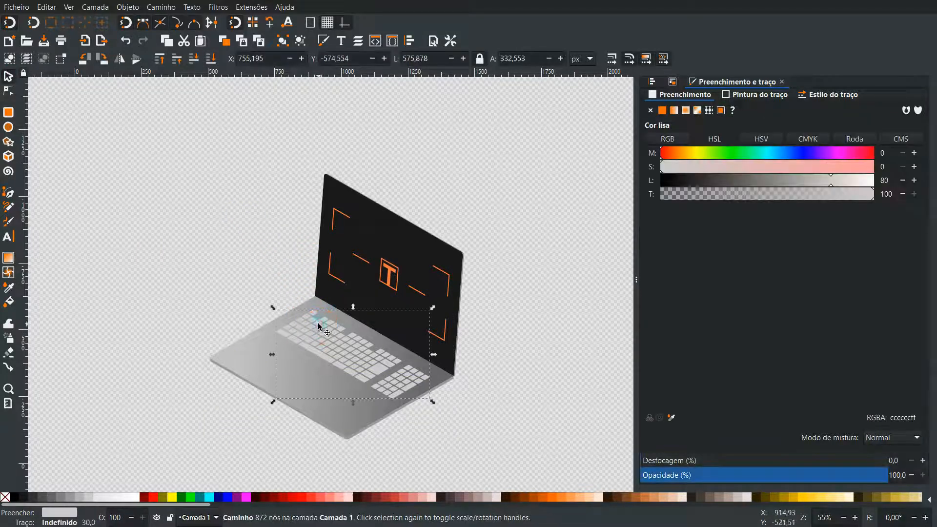
left_click(119, 498)
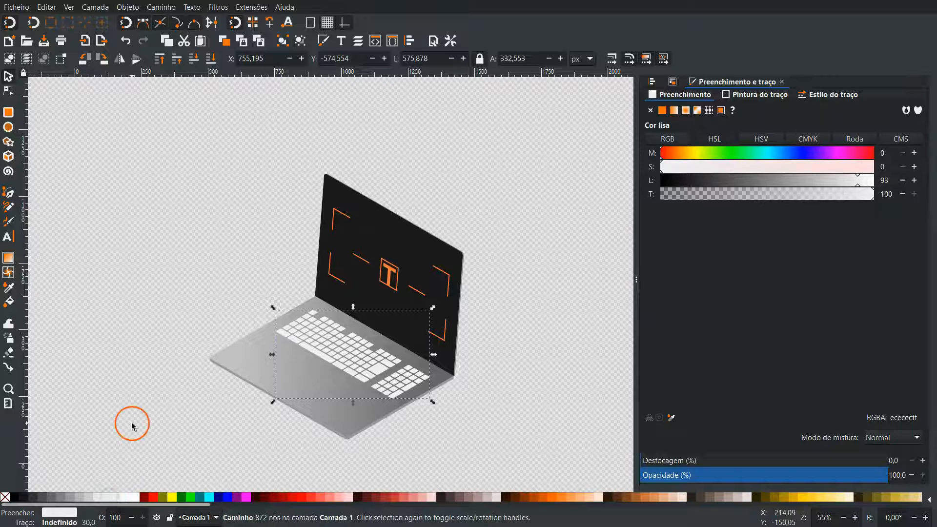
left_click_drag(383, 380, 376, 384)
left_click(507, 406)
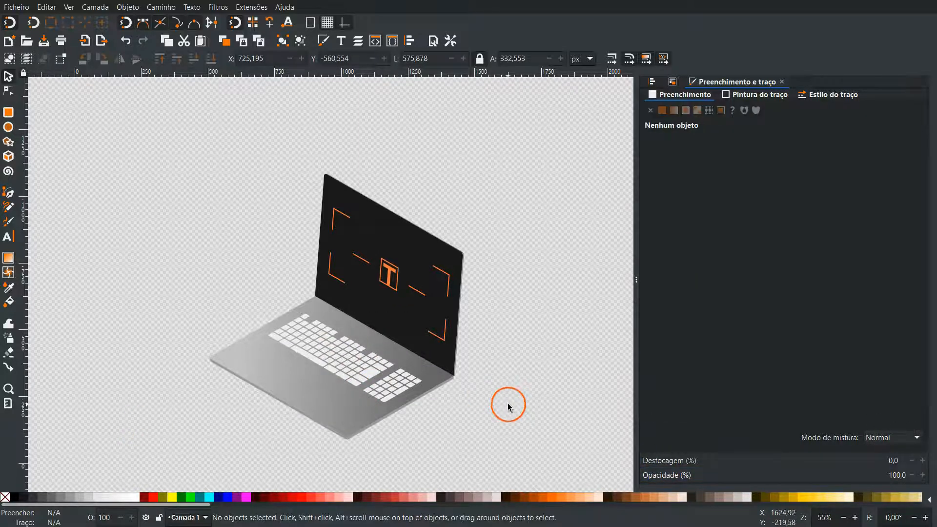
- Apply a linear gradient from the dark screen panel's lower-left corner to its upper right, with a fully opaque end stop at lightness 30
left_click(401, 327)
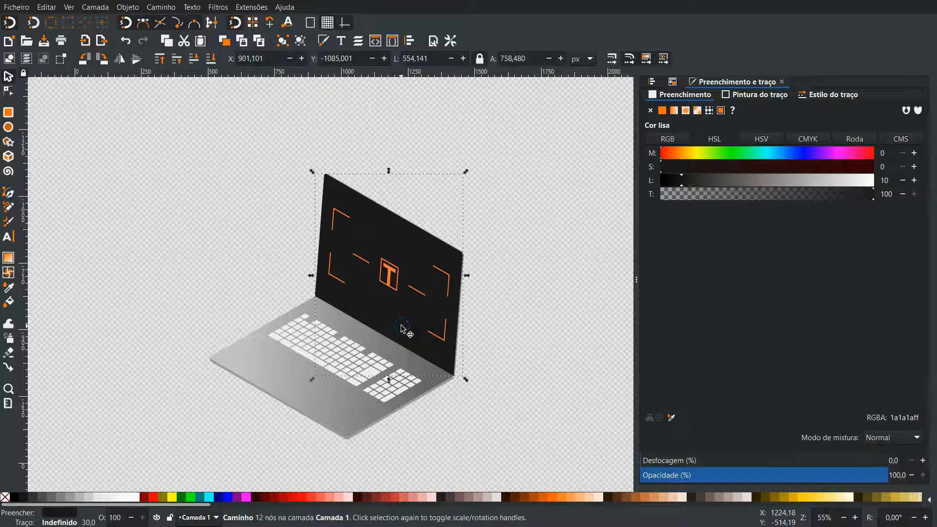
left_click(9, 259)
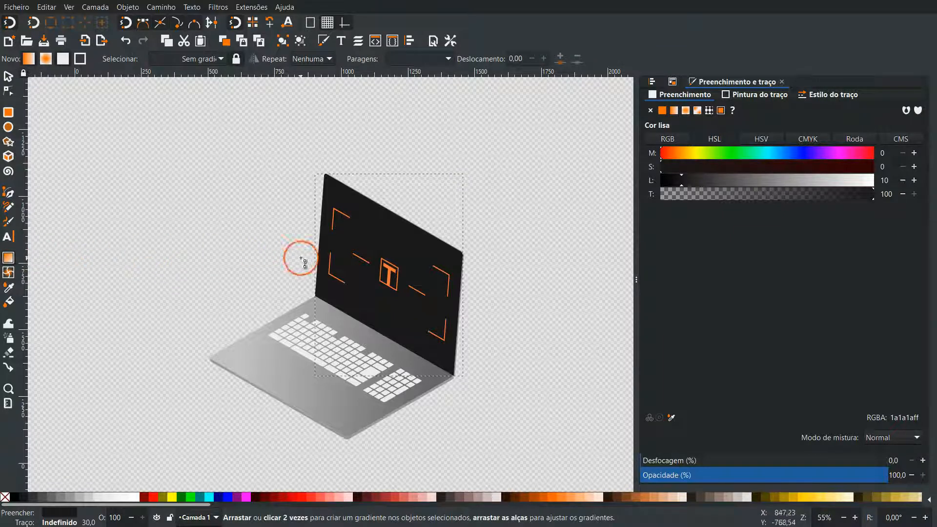
left_click_drag(316, 293, 451, 262)
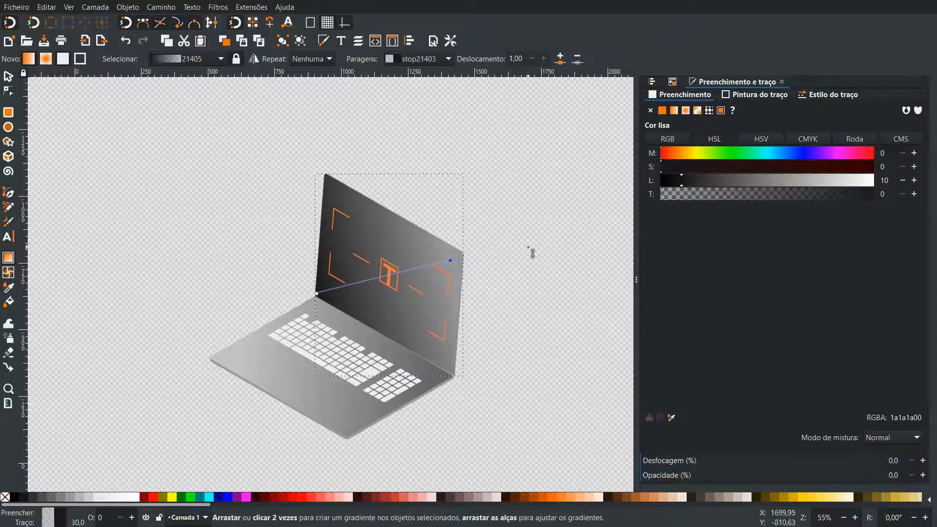
left_click_drag(666, 195, 873, 193)
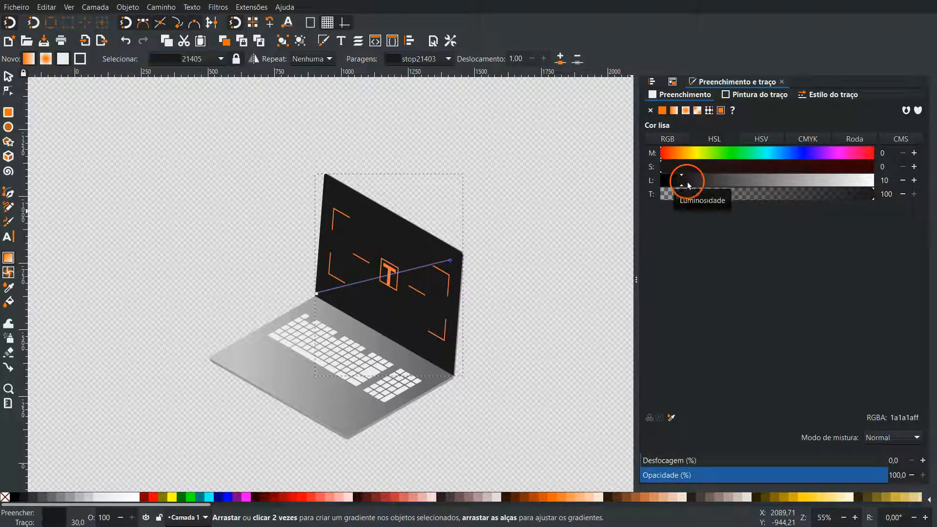
left_click_drag(688, 185, 713, 185)
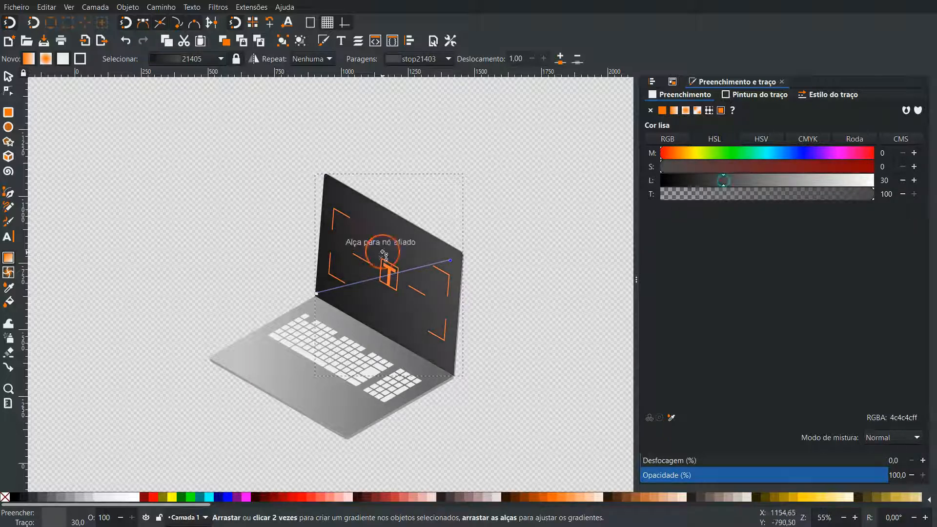
- Set the screen gradient's start stop to 2c2c2cff and its end stop to 444444ff, moving the start handle slightly inward
left_click(316, 294)
left_click_drag(669, 182, 707, 184)
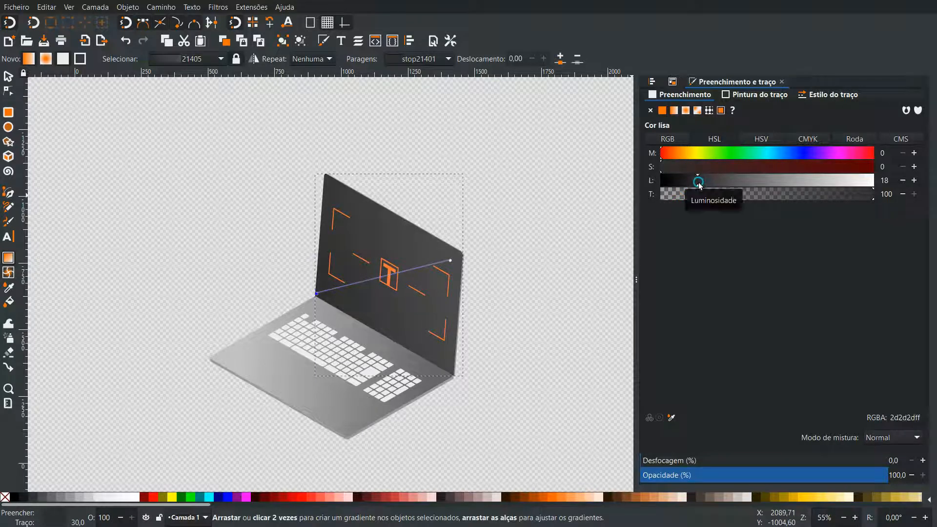
left_click(450, 261)
left_click(716, 182)
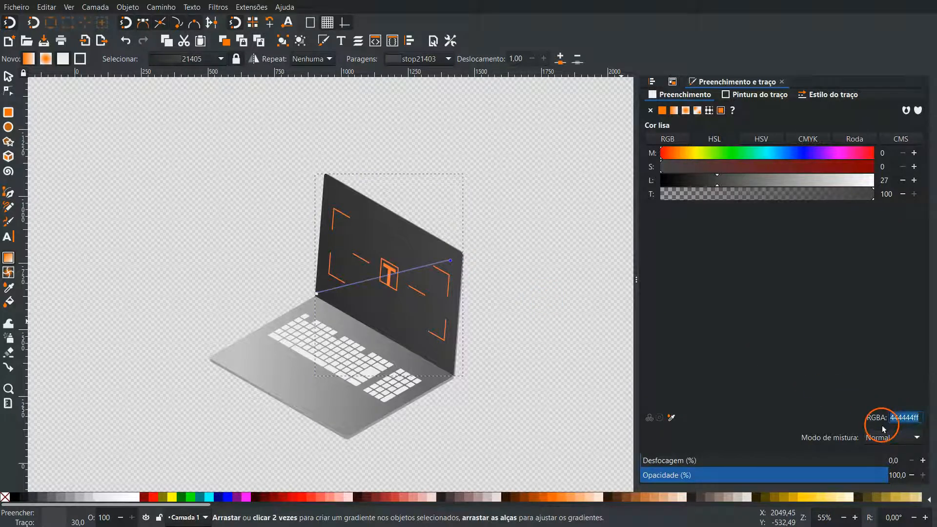
left_click_drag(317, 292, 327, 289)
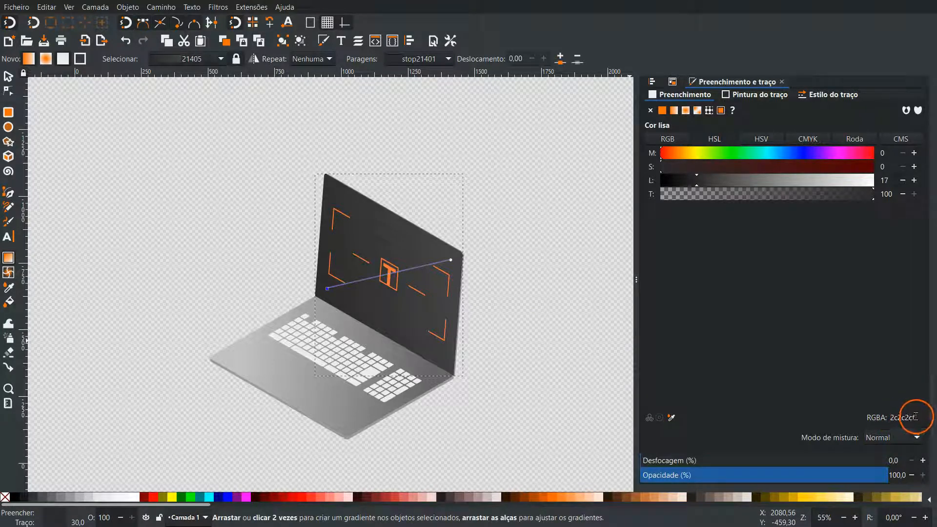
- Examine the color codes of the base gradient's start and end stops
left_click(293, 387)
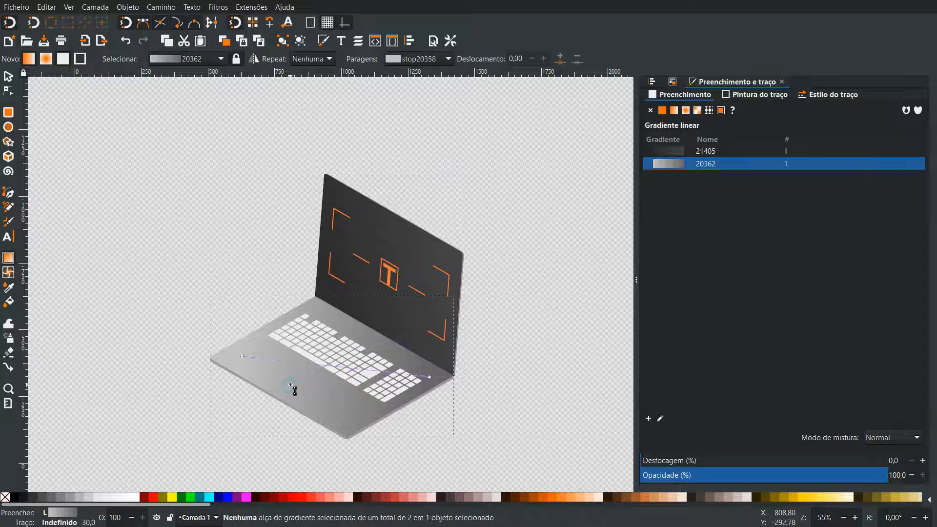
left_click(242, 357)
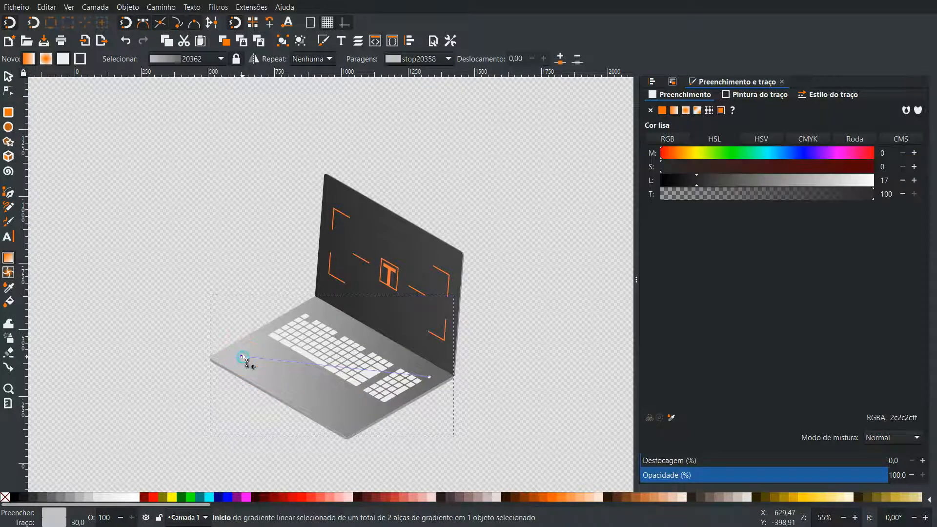
left_click(887, 417)
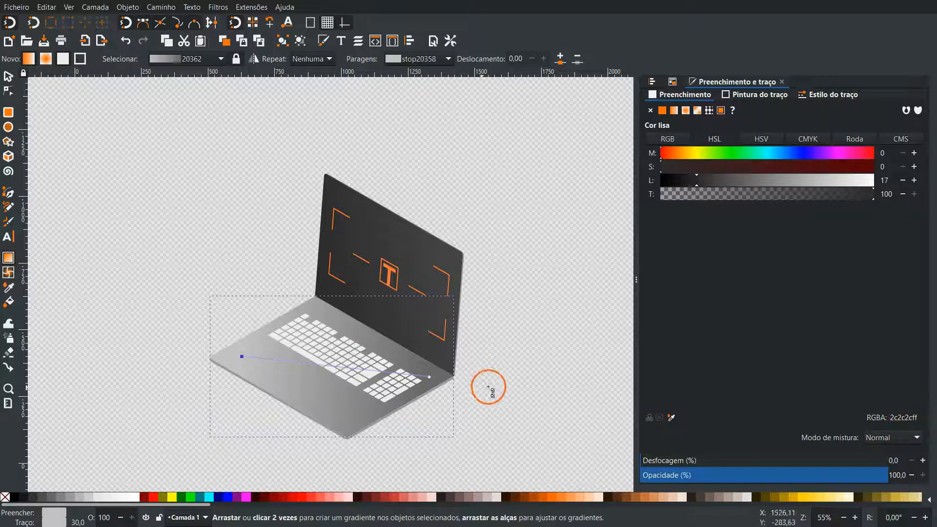
left_click(429, 377)
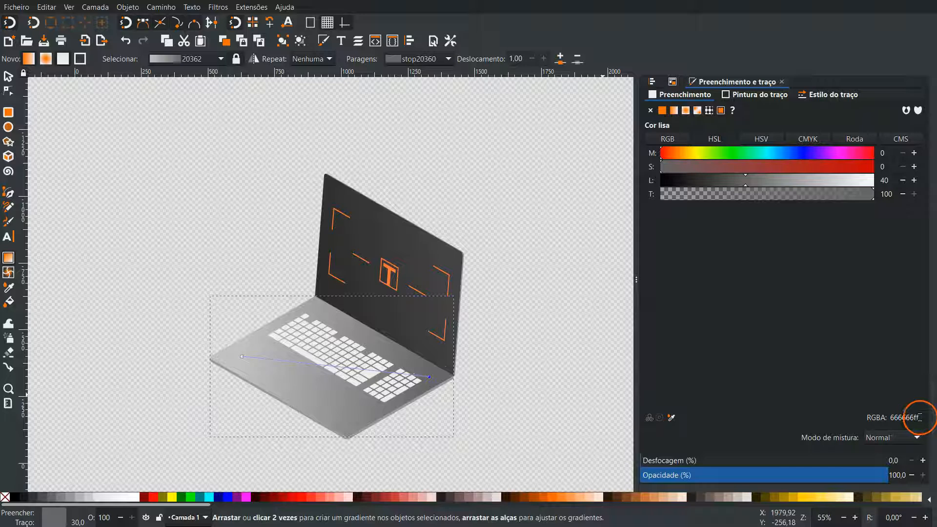
key("s")
key("Escape")
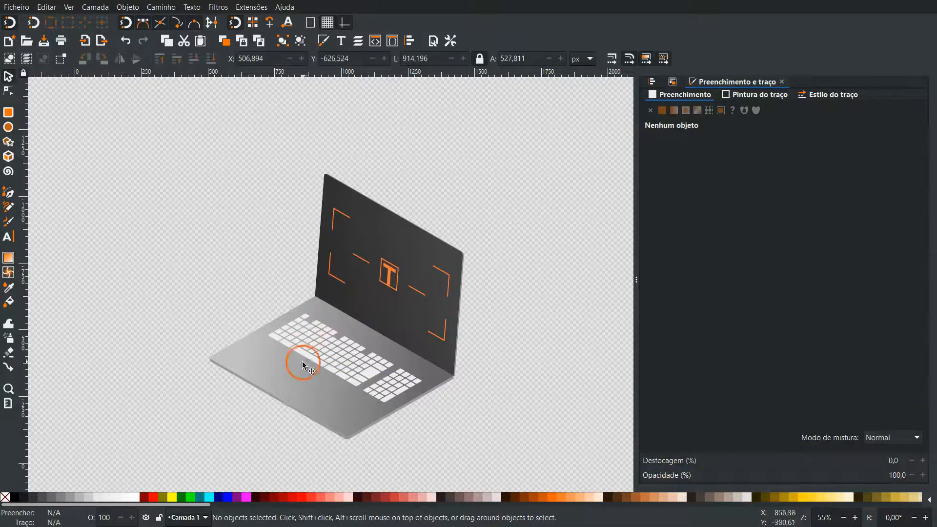
- Duplicate the base's top face, fill the copy with black and send it behind all other objects
left_click(306, 389)
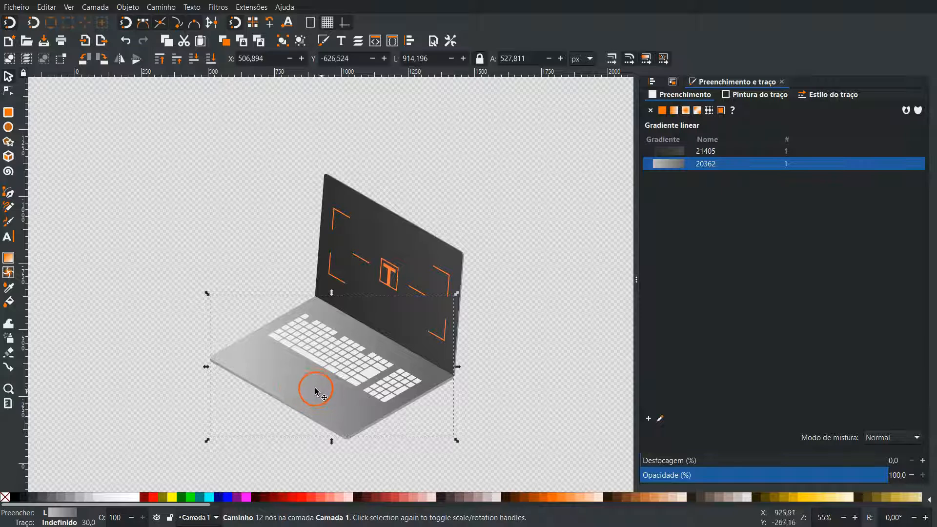
key("ctrl+d")
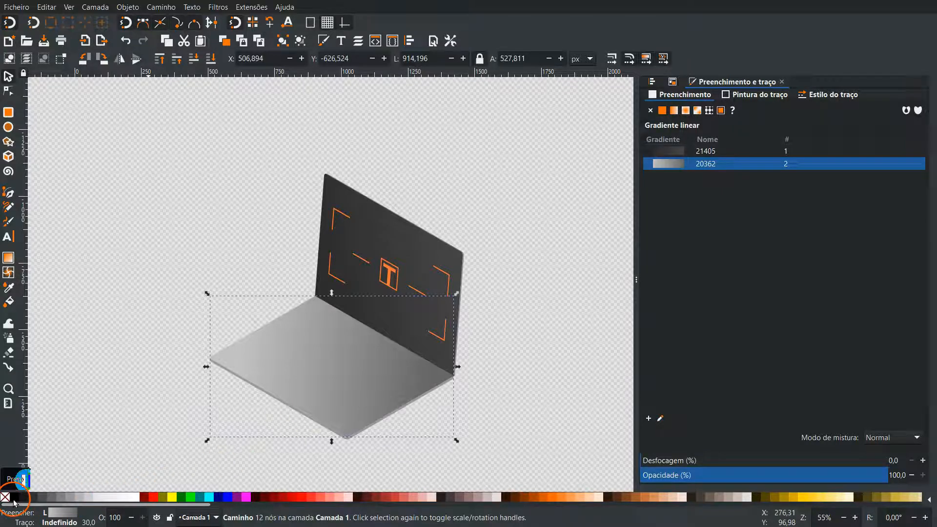
left_click(14, 499)
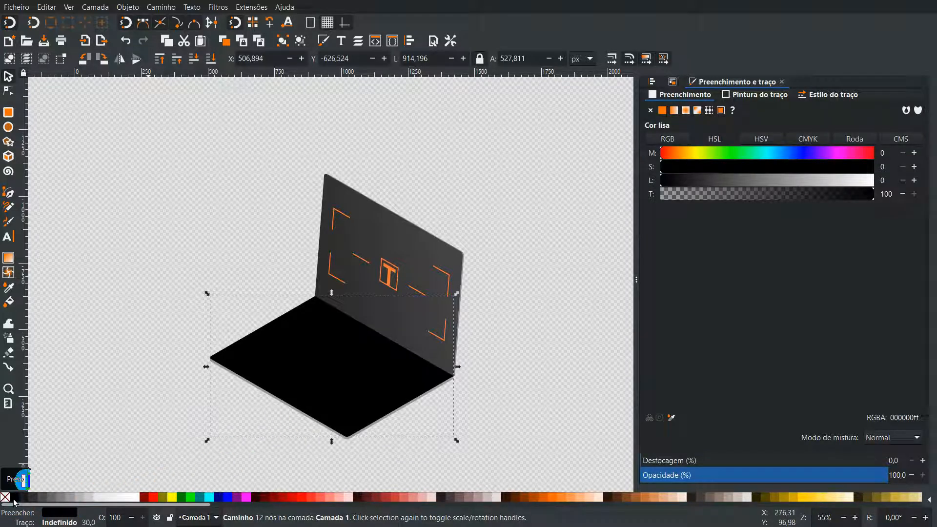
left_click(211, 59)
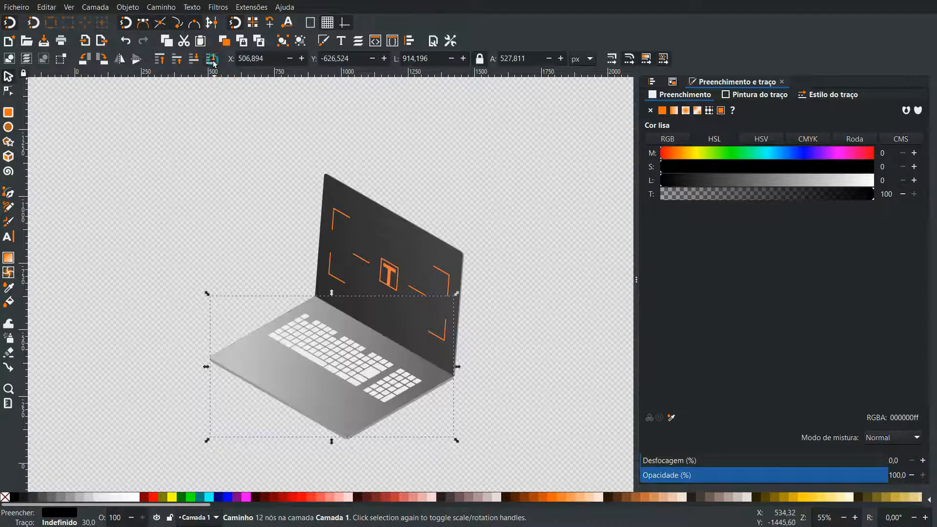
- Move the black copy of the base 100 px straight down, out from under the laptop
key("shift+Down")
key("shift+Down")
key("shift+Down")
key("shift+Down")
key("shift+Down")
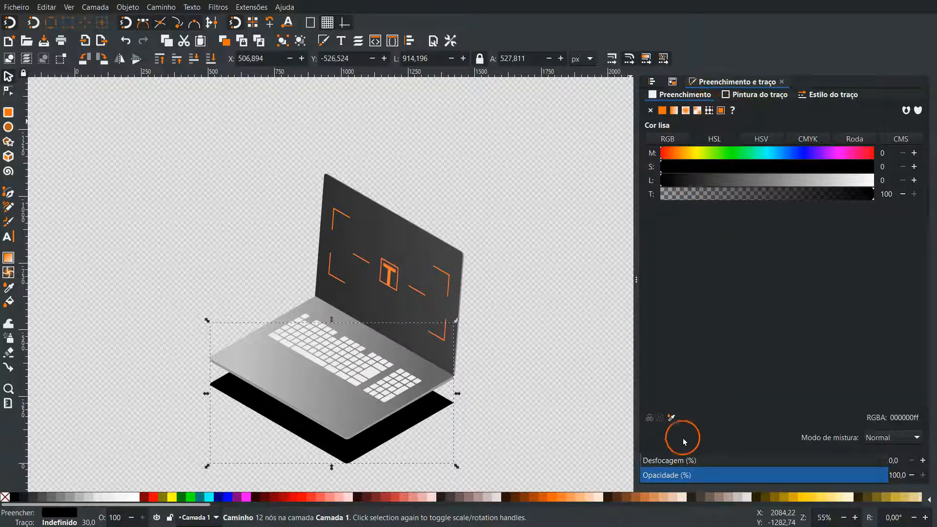
- Turn the black copy into a soft shadow with 28% blur and 63% opacity
left_click_drag(652, 460, 709, 461)
mouse_move(806, 480)
left_mouse_down()
mouse_move(855, 472)
mouse_move(796, 482)
left_mouse_up()
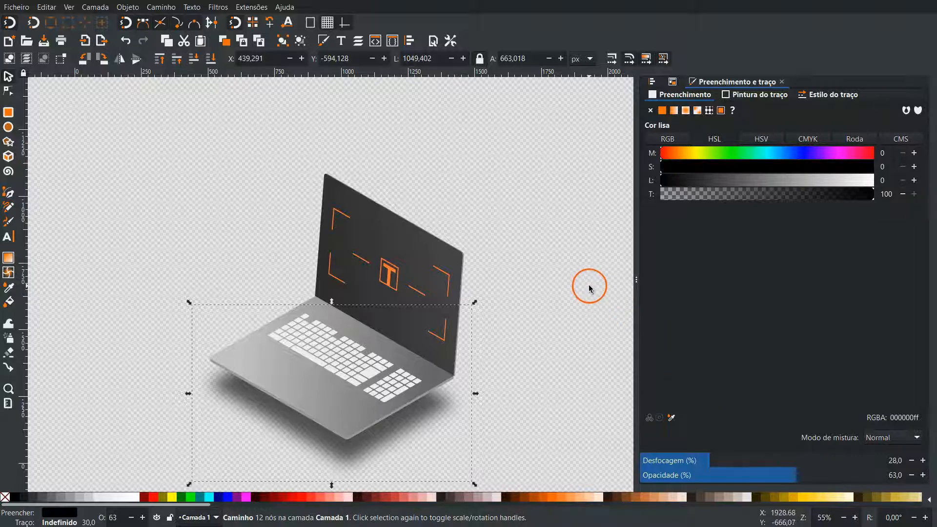
scroll(590, 287, "down", 2)
scroll(589, 287, "up", 1)
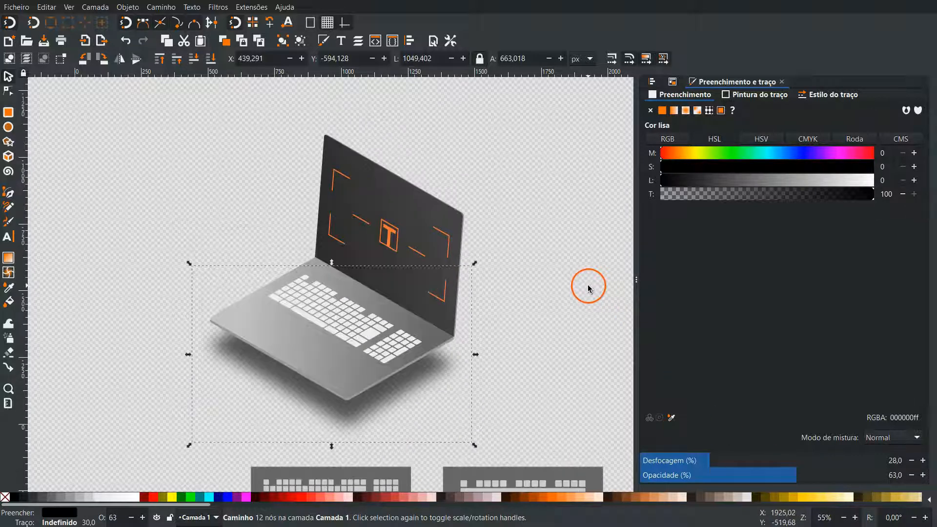
left_click(574, 418)
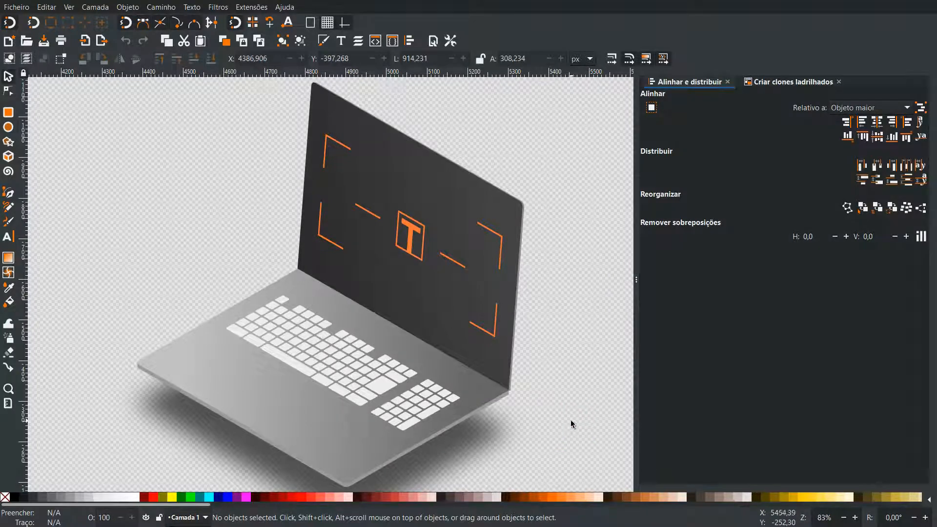
- Straighten the jagged right end of the base's side by aligning its nodes on one vertical line and simplifying the path
left_click(507, 397)
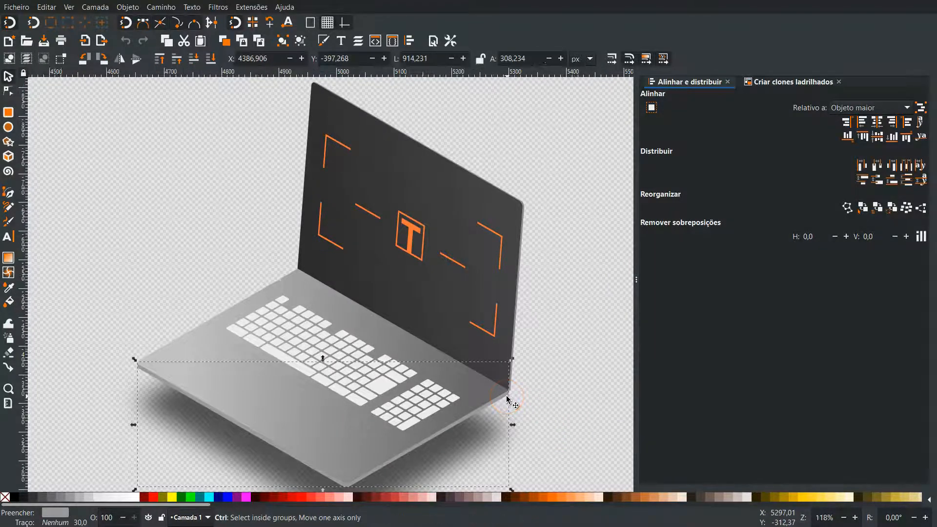
scroll(507, 398, "up", 11)
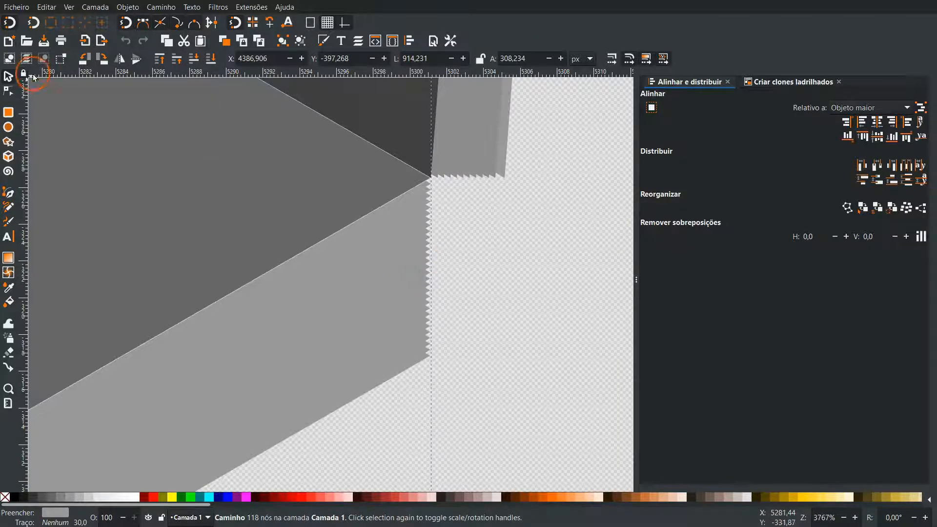
left_click(9, 90)
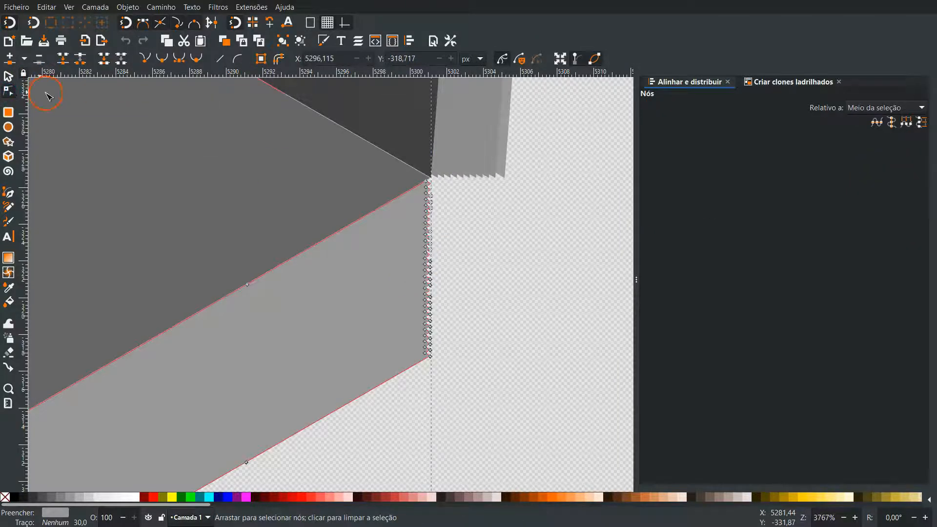
left_click_drag(478, 377, 384, 154)
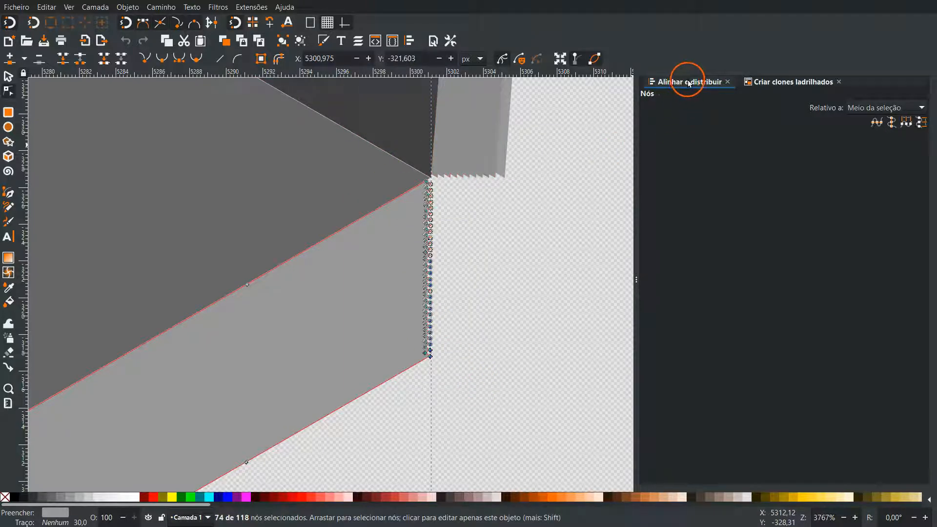
left_click(891, 122)
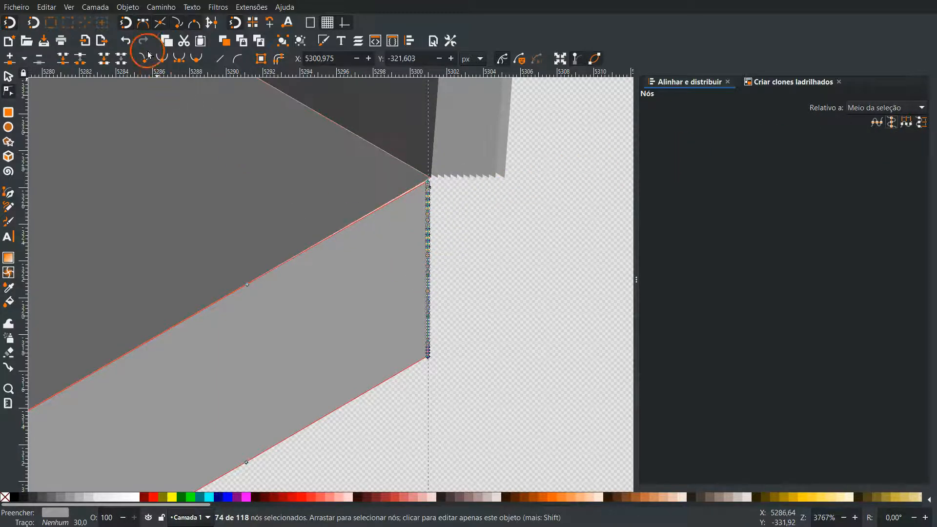
left_click(161, 7)
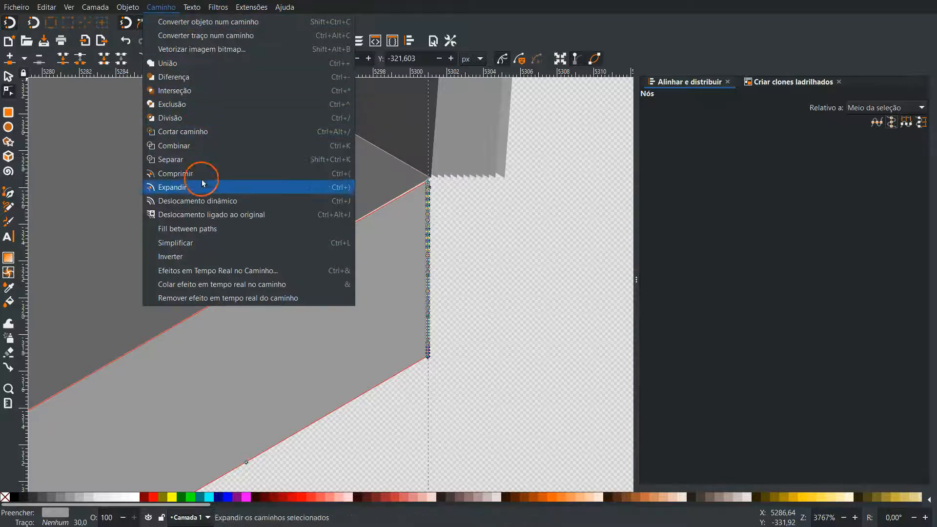
left_click(204, 244)
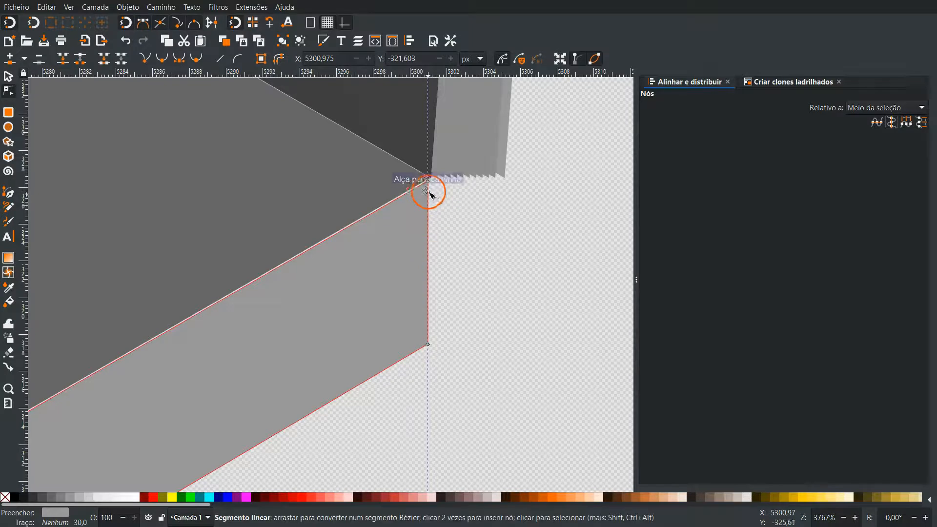
- Flatten the jagged lower end of the screen's gray side edge by aligning its nodes on one horizontal line
left_click(456, 155)
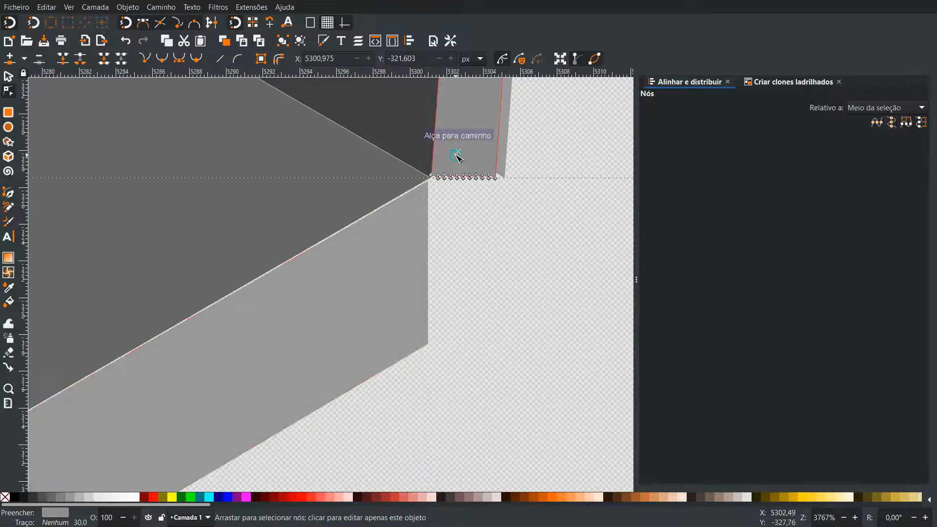
left_click_drag(538, 217, 413, 160)
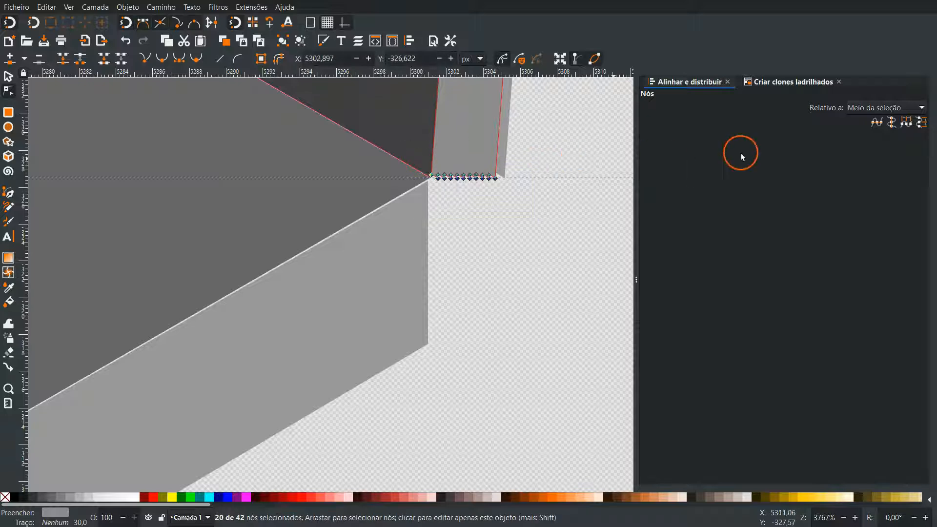
left_click(881, 122)
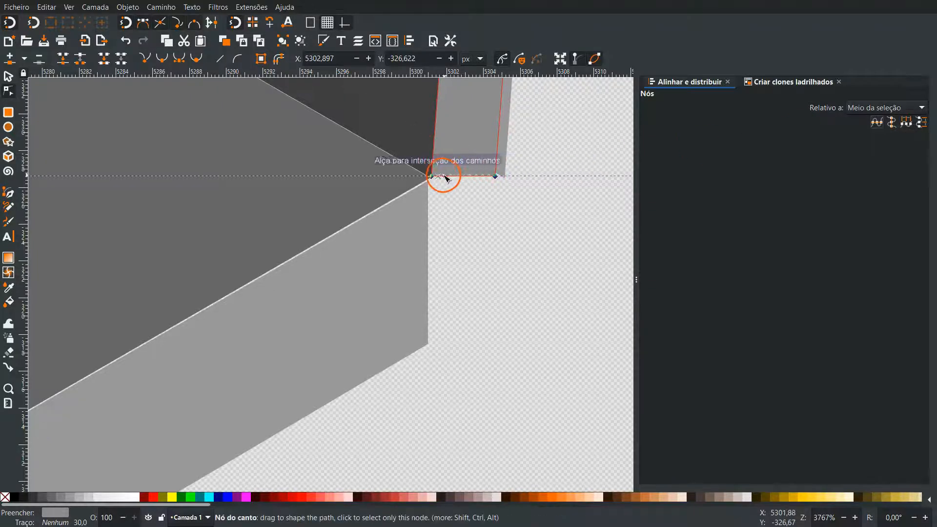
key("space")
key("ctrl+z")
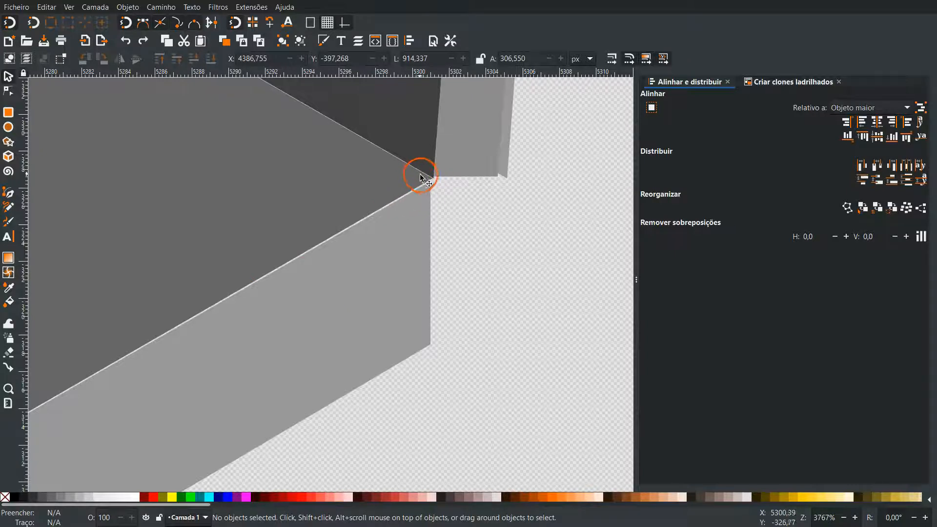
- Snap the upper-right node of the base's side and the lower-left node of the screen's side edge to the corner where they meet
left_click(418, 210)
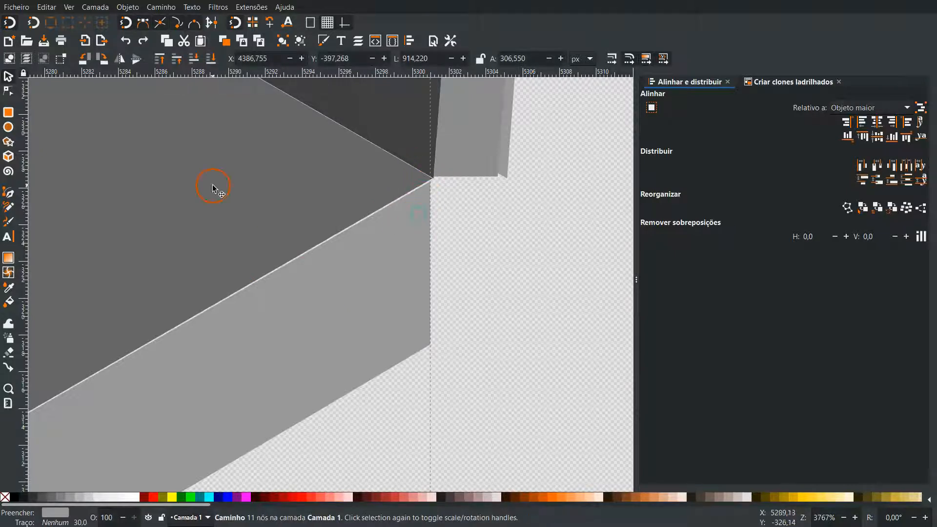
left_click(9, 91)
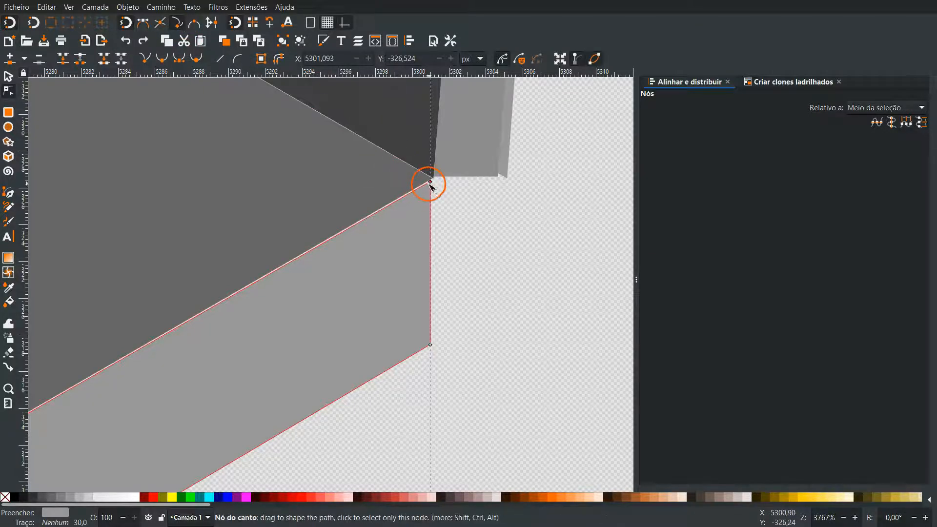
left_click_drag(431, 183, 433, 181)
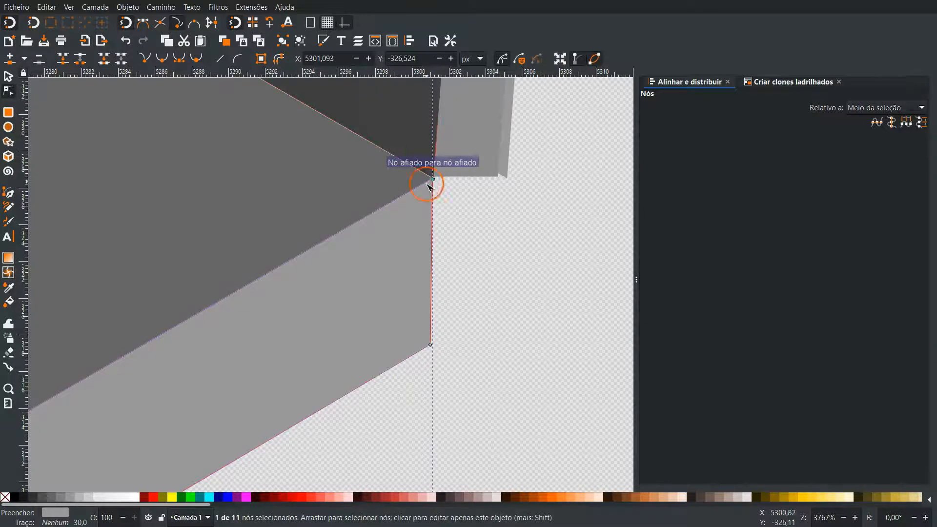
left_click(418, 149)
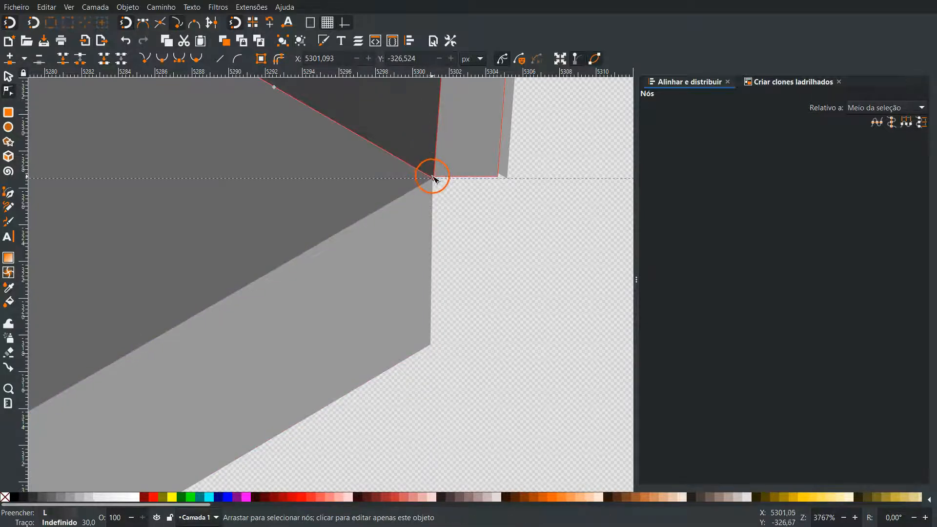
mouse_move(436, 181)
left_mouse_down()
mouse_move(450, 172)
mouse_move(433, 178)
left_mouse_up()
left_click(450, 172)
left_click(429, 222)
left_click(416, 188)
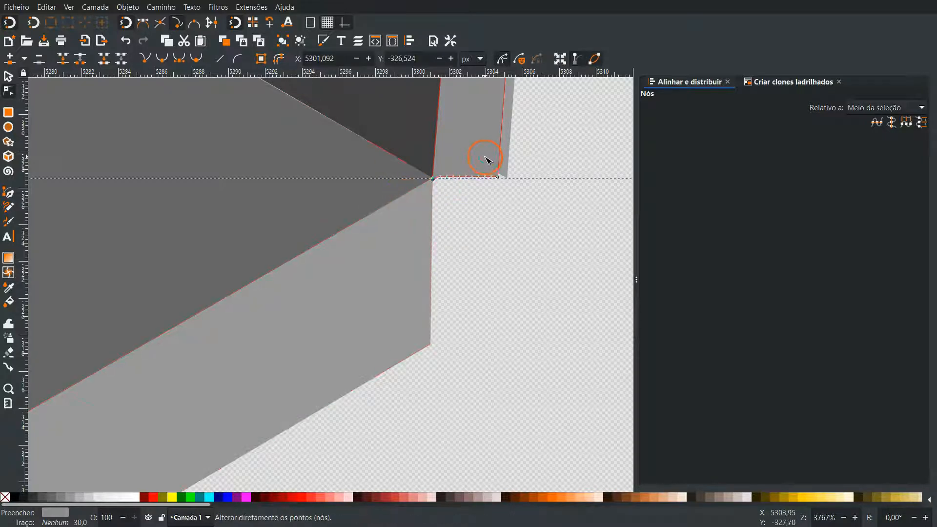
left_click(469, 212)
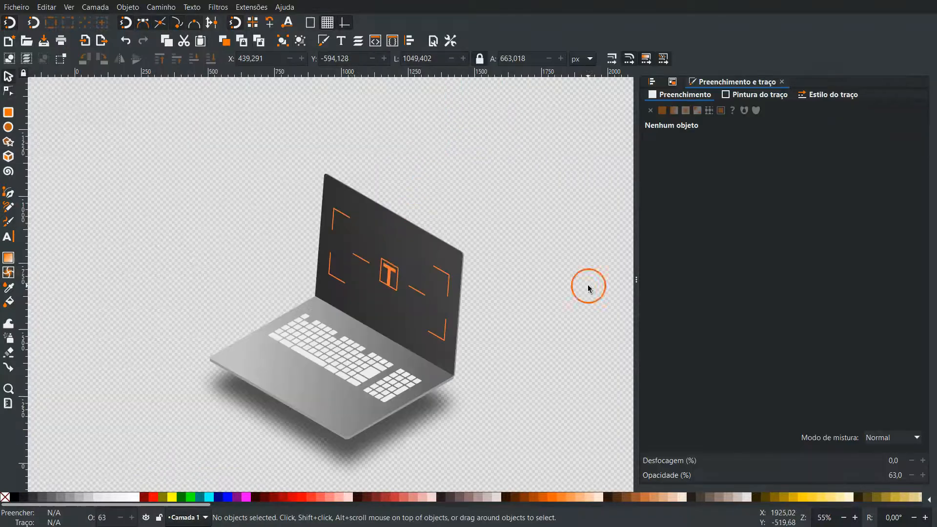
- Group all eight laptop pieces, including the shadow
left_click_drag(59, 129, 545, 481)
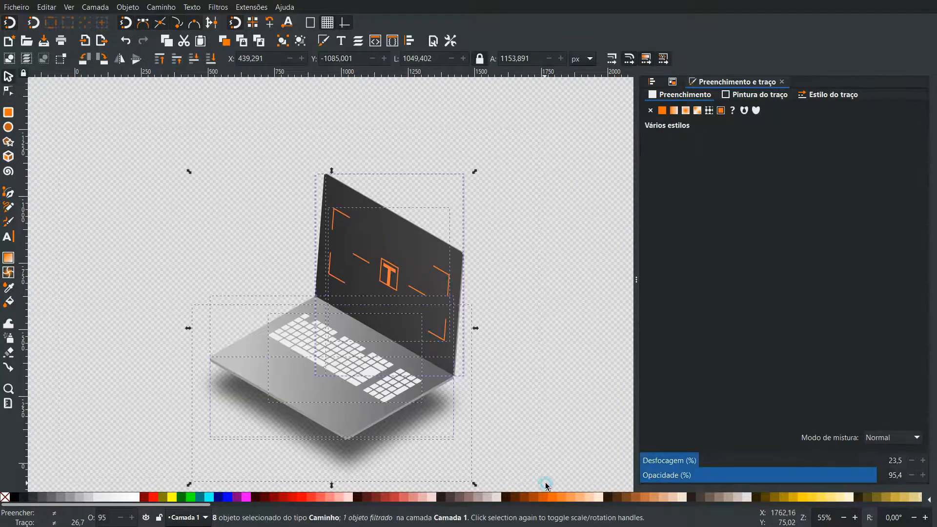
key("ctrl+g")
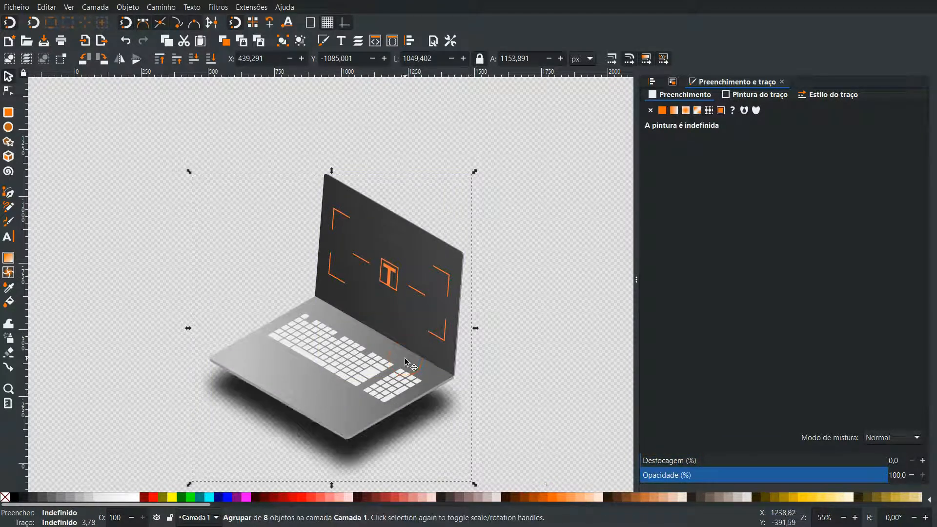
- Duplicate the laptop group and move the copy straight up to Y -3965 px, well clear of the original
scroll(405, 361, "up", 5)
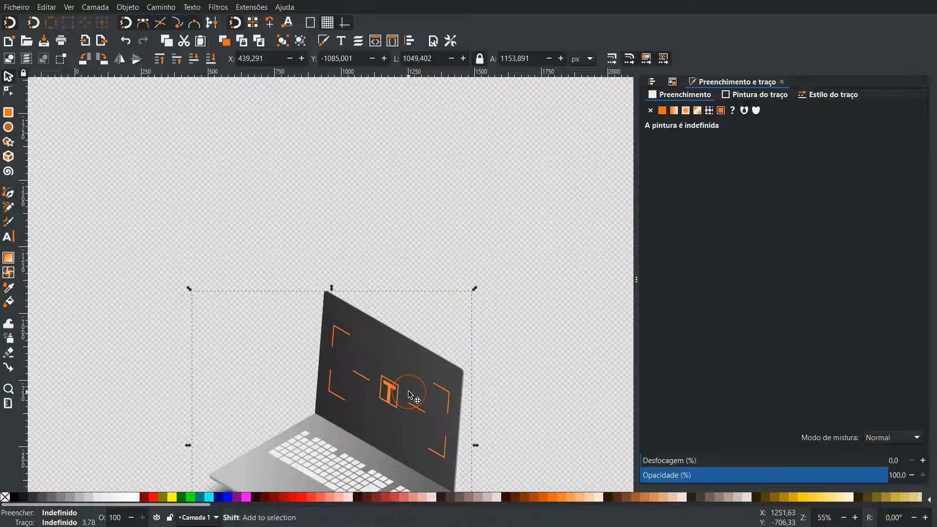
key("shift+Up")
key("ctrl+d")
key("shift+Up")
key("shift+Up")
key("shift+Up")
key("shift+Up")
key("shift+Up")
key("shift+Up")
key("shift+Up")
key("shift+Up")
key("shift+Up")
key("shift+Up")
key("shift+Up")
key("shift+Up")
key("shift+Up")
key("shift+Up")
key("shift+Up")
key("shift+Up")
key("shift+Up")
key("shift+Up")
key("shift+Up")
key("shift+Up")
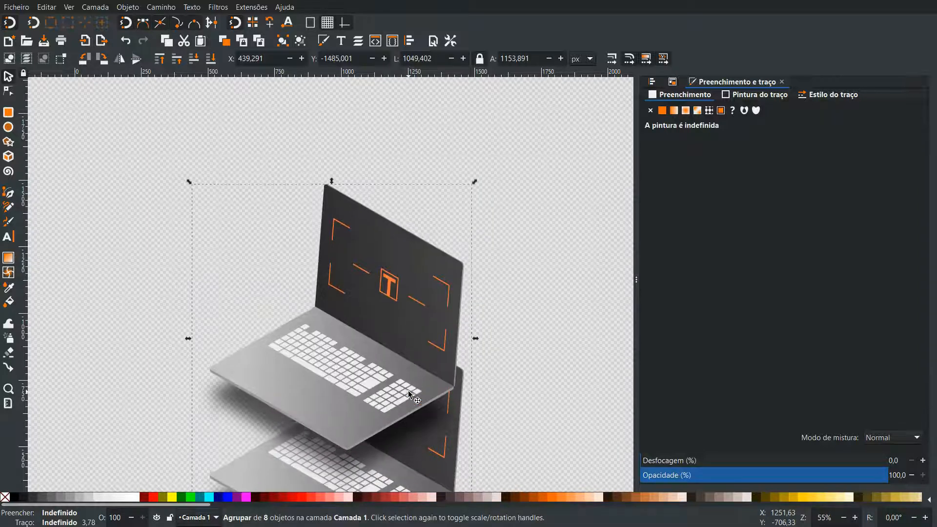
scroll(410, 381, "down", 4)
left_click(119, 198)
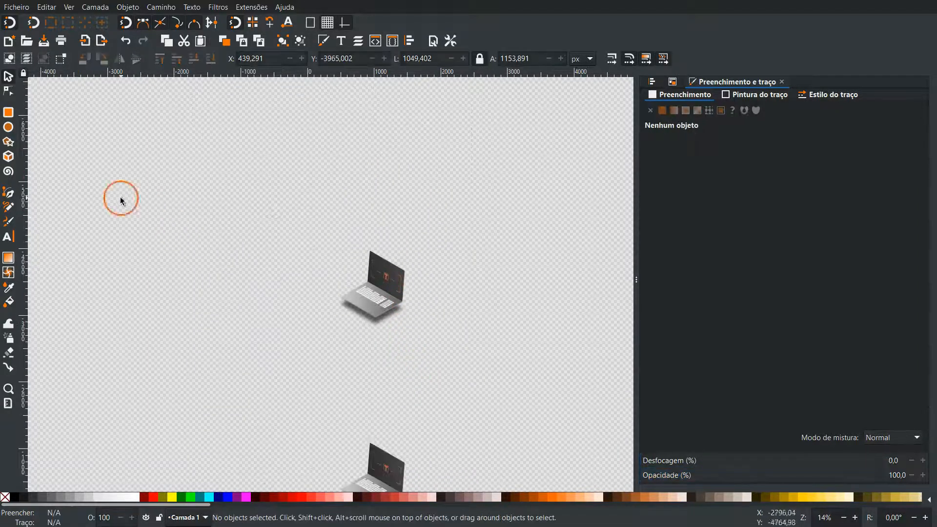
- Draw a rectangle on the empty canvas beside the laptop copy and set its size to 1920 × 1080 px
left_click(9, 113)
left_click_drag(45, 165, 322, 309)
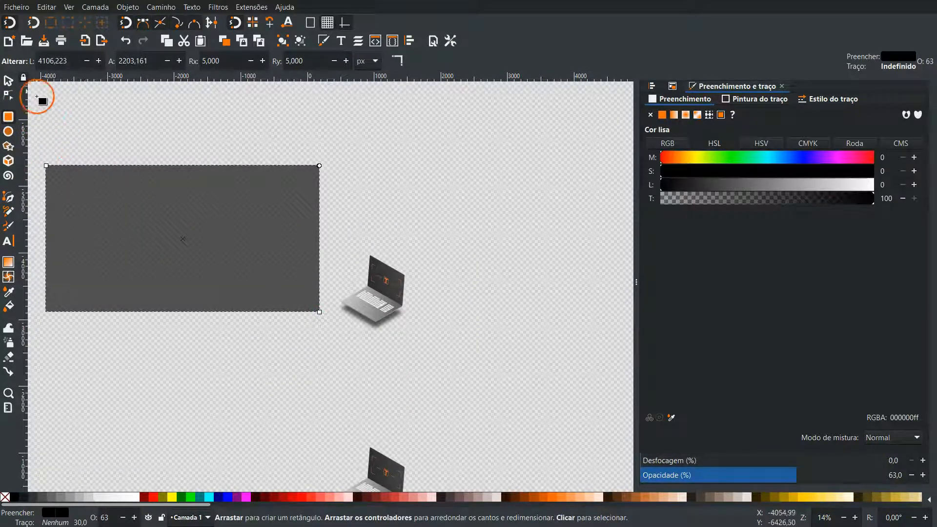
left_click(57, 59)
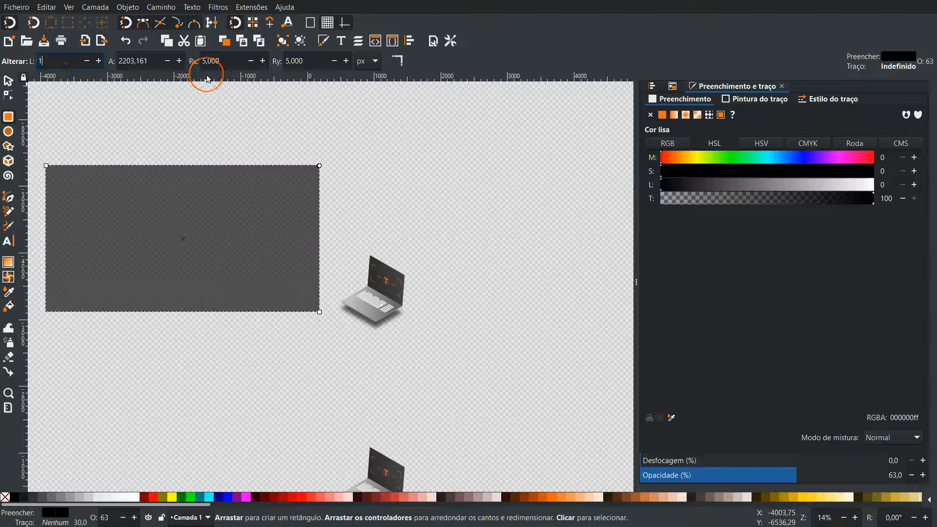
key("Tab")
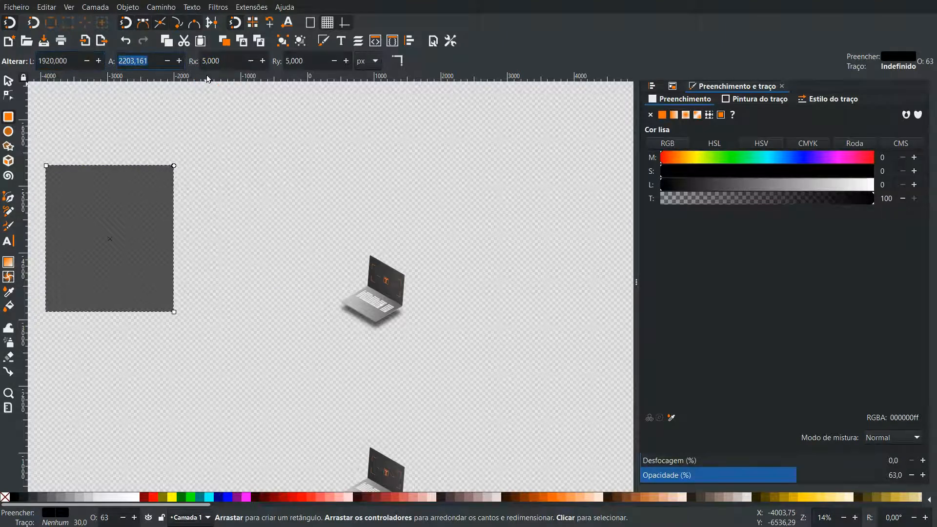
key("Tab")
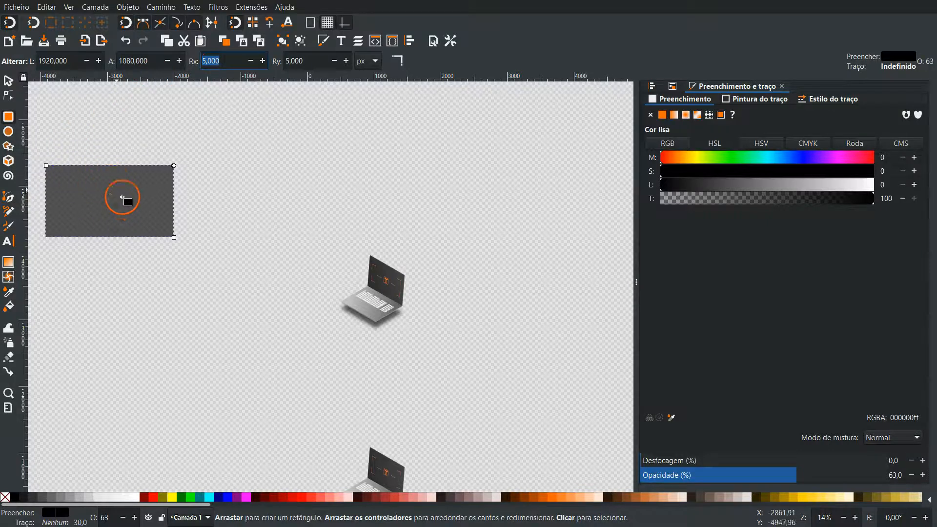
- Set the new rectangle's opacity to 100% and its fill lightness to 28 for a dark gray
left_click(7, 80)
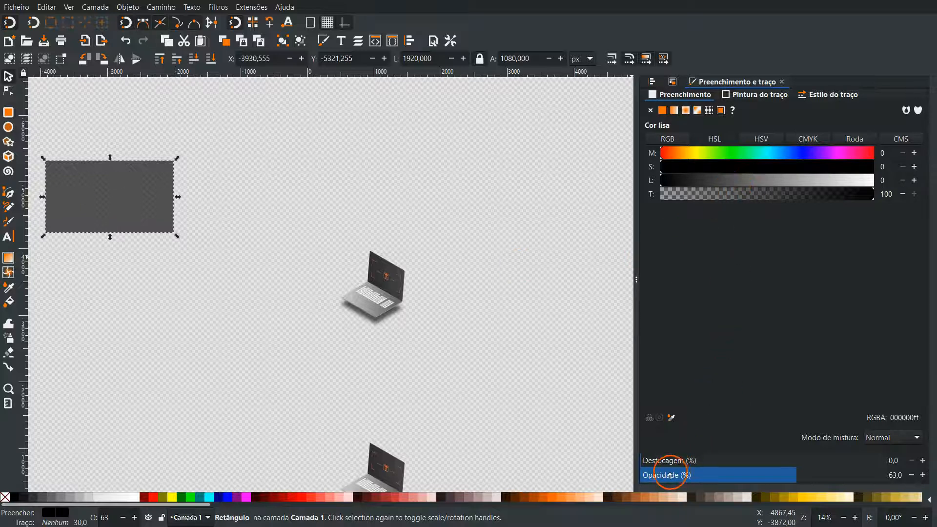
left_click_drag(791, 474, 908, 483)
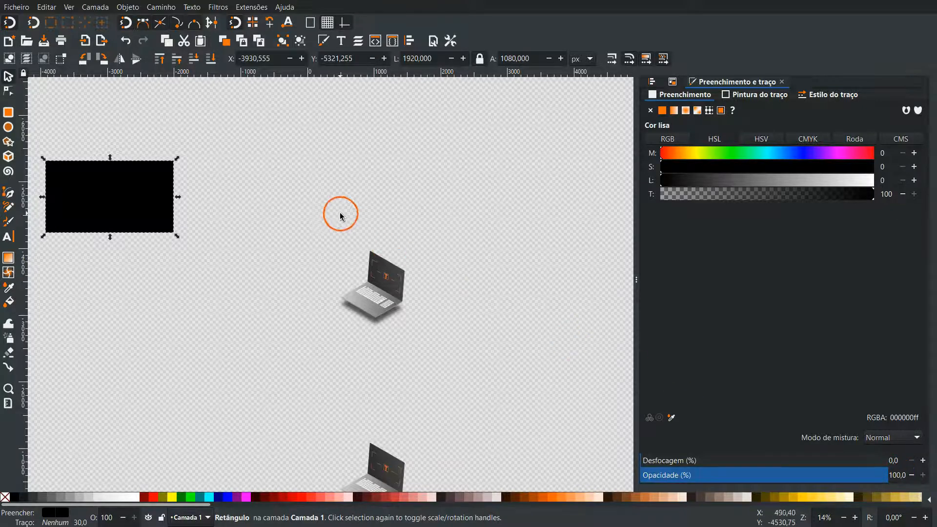
left_click(717, 180)
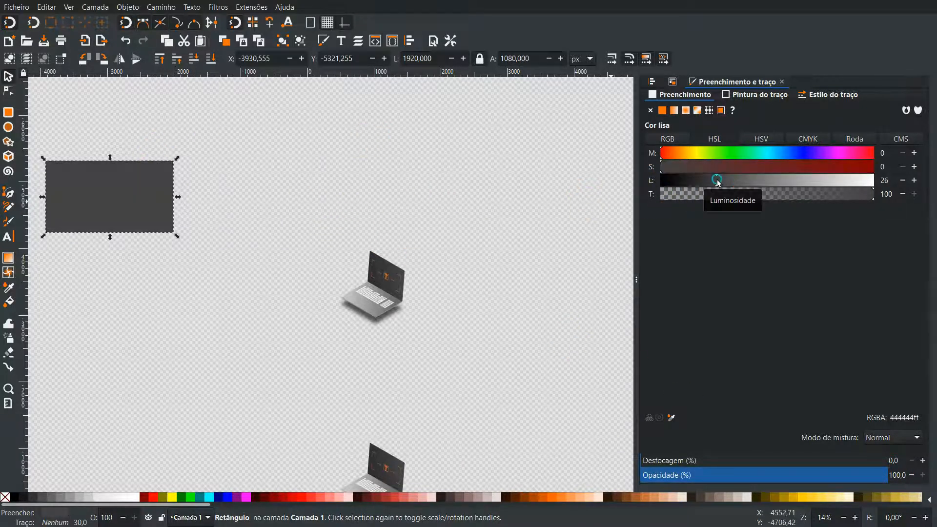
left_click_drag(721, 182, 723, 182)
left_click(529, 240)
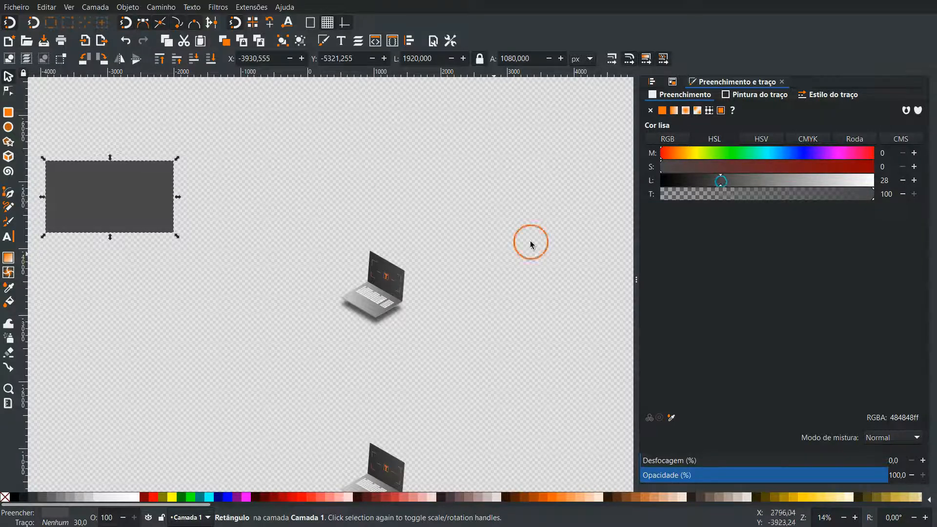
- Move the gray rectangle over the laptop copy and scale it proportionally to about 2220 × 1249 px
left_click_drag(116, 207, 325, 276)
left_click_drag(307, 323, 287, 345)
left_click_drag(328, 308, 340, 303)
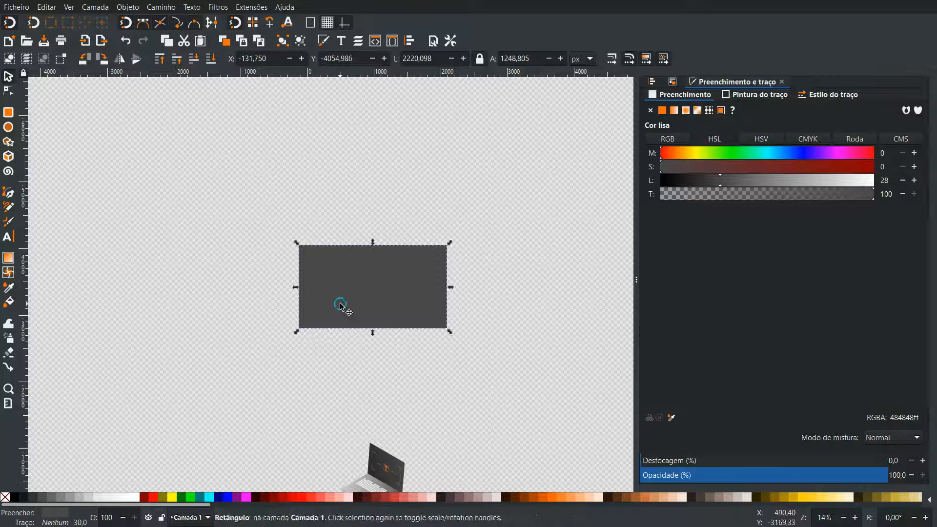
- Send the gray rectangle behind the laptop copy and enlarge it proportionally around its center to about 3303 × 1858 px
left_click(213, 60)
left_click_drag(432, 308, 489, 364)
left_click(535, 280)
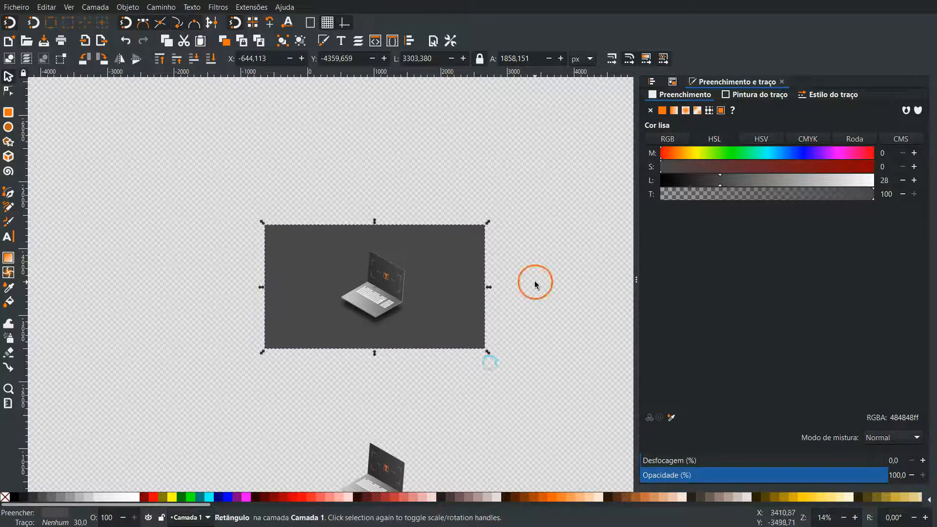
- Close the fill and stroke settings and set the Gradient tool to create radial gradients
left_click(447, 267)
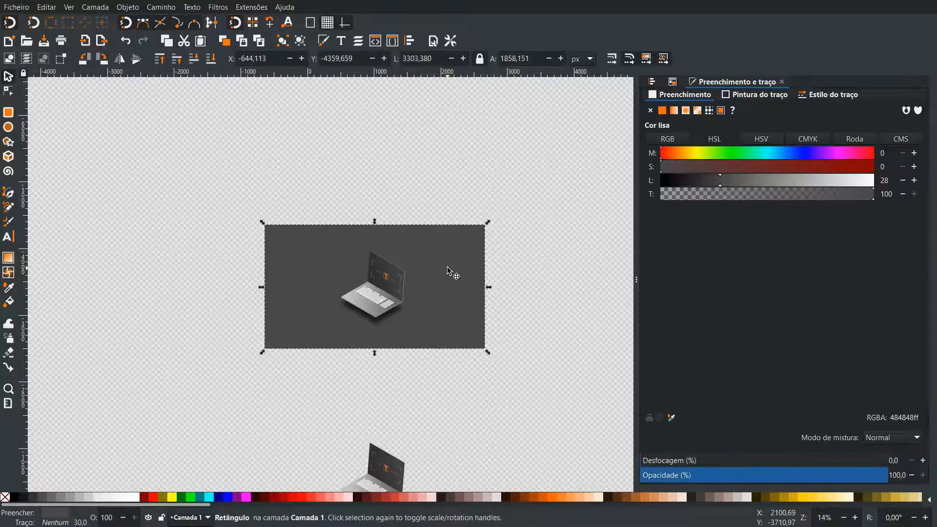
key("3")
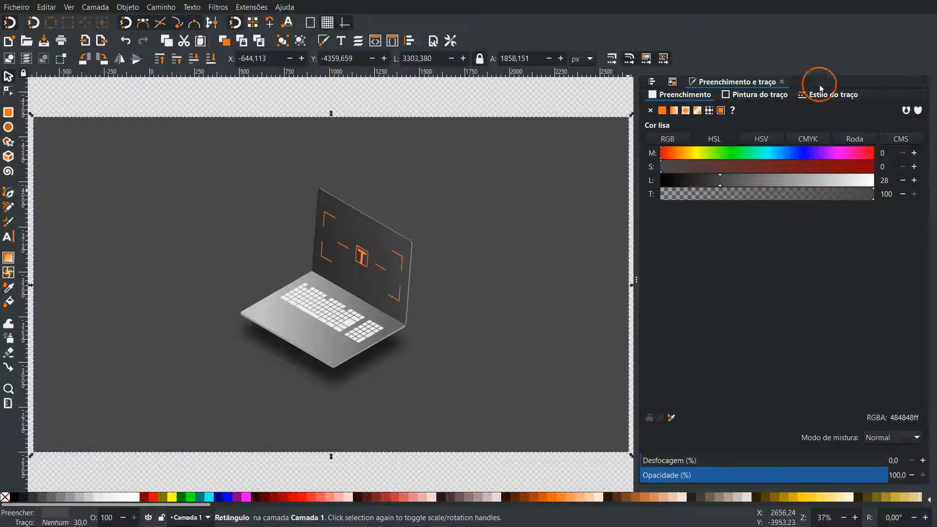
left_click(781, 82)
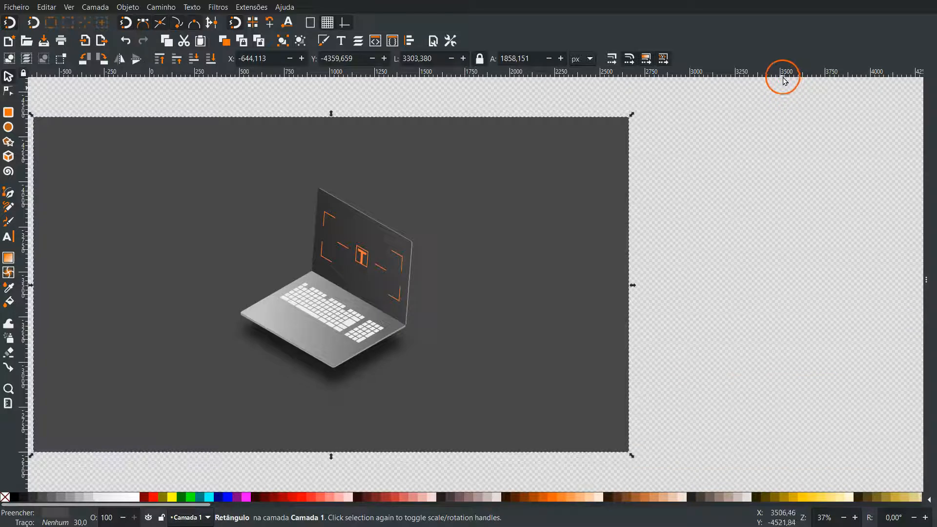
key("z")
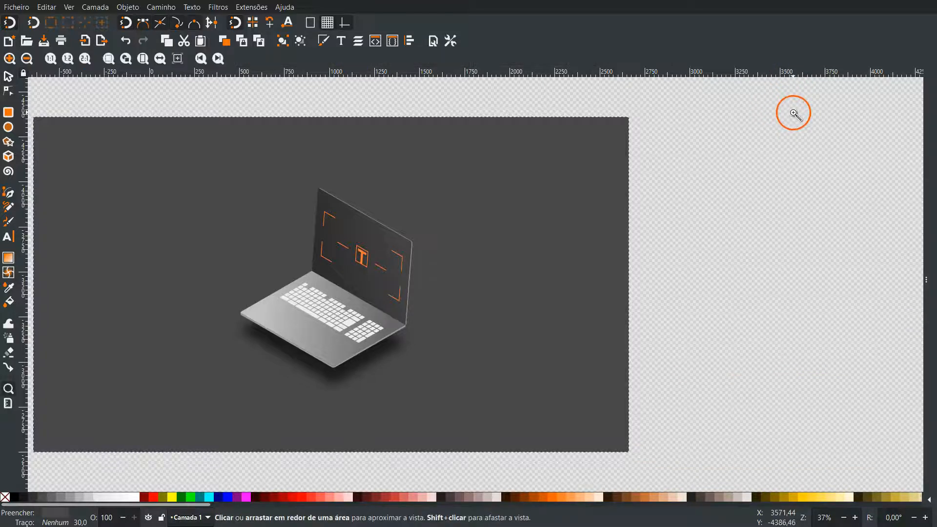
key("5")
key("s")
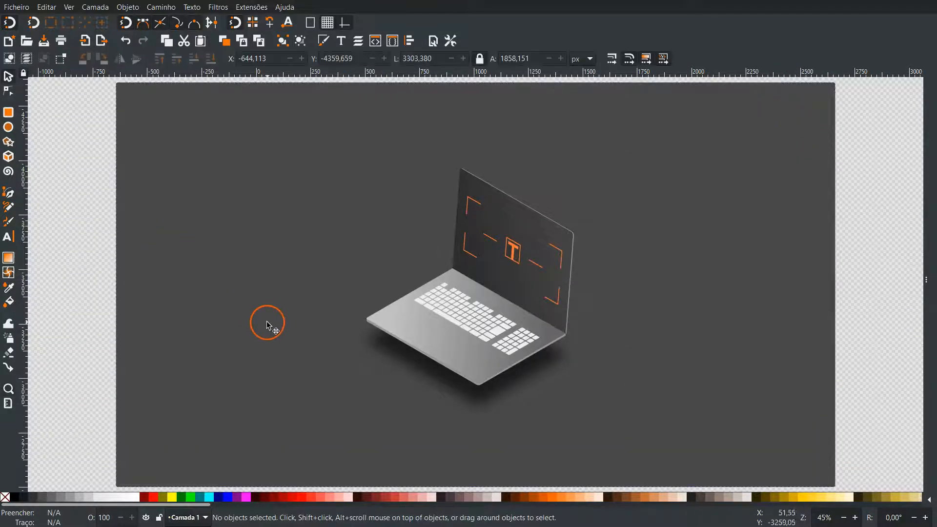
left_click(8, 258)
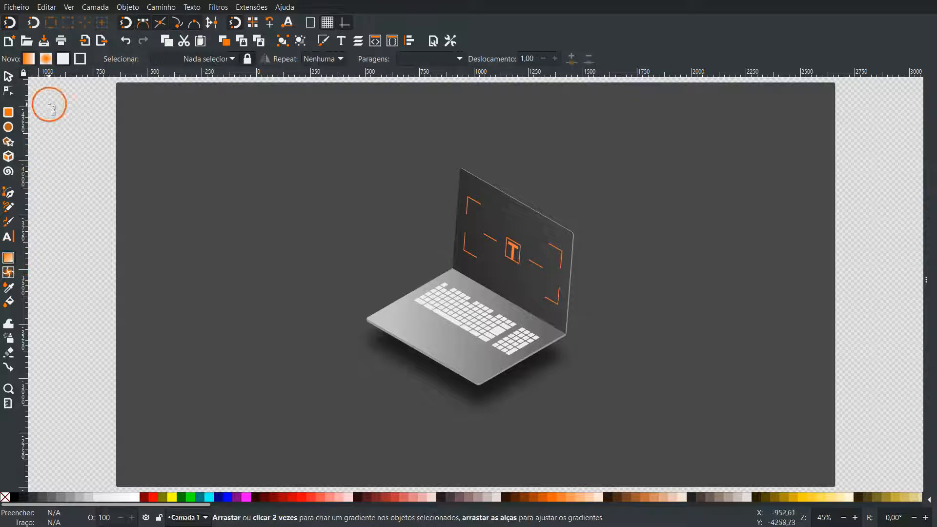
left_click(46, 59)
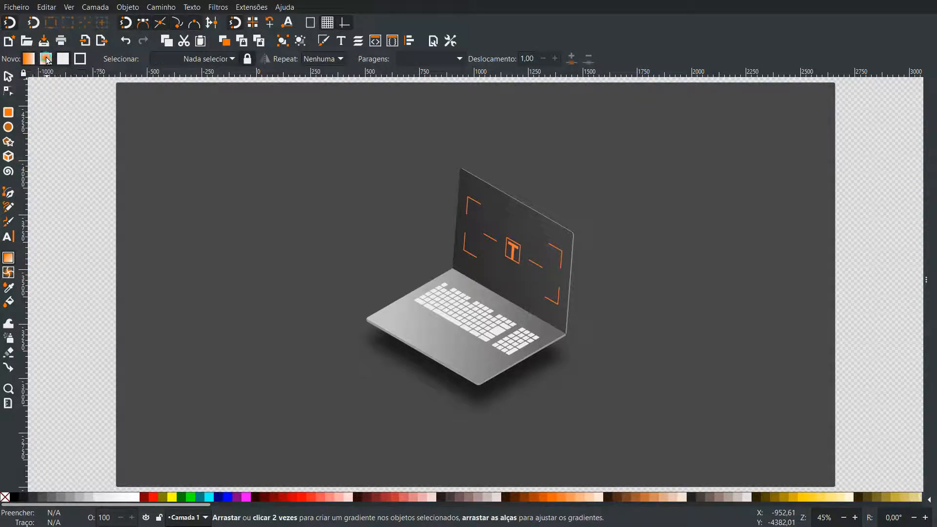
- Apply a radial gradient to the background rectangle, running from the laptop's upper right toward the rectangle's lower left
left_click(650, 188)
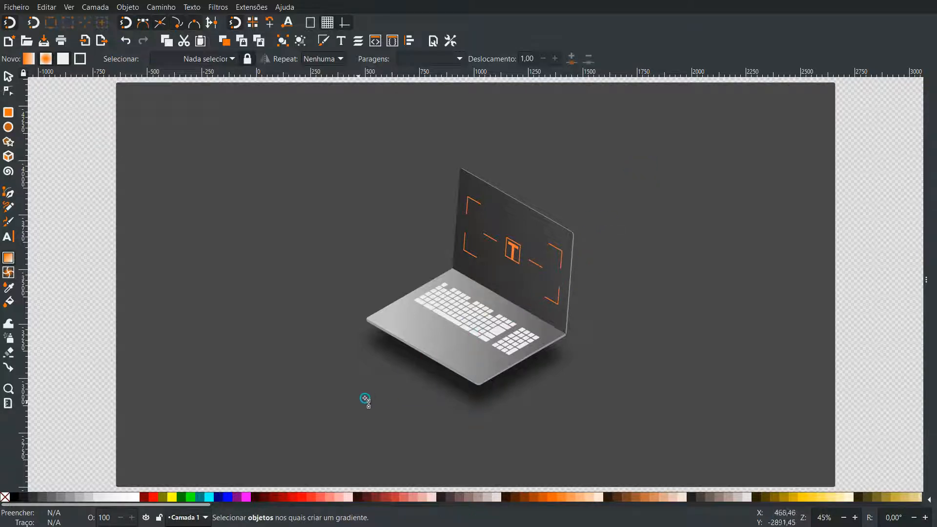
left_click(264, 425)
key("s")
left_click(265, 424)
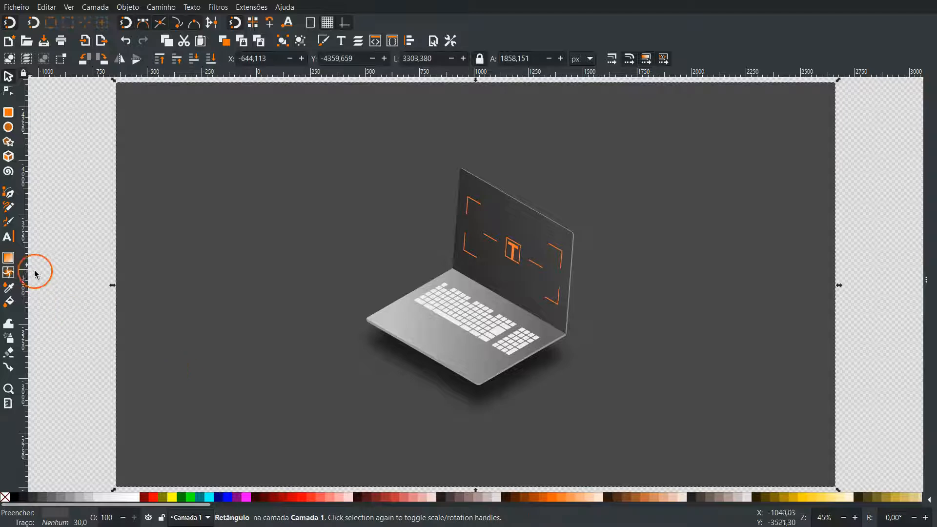
left_click(9, 258)
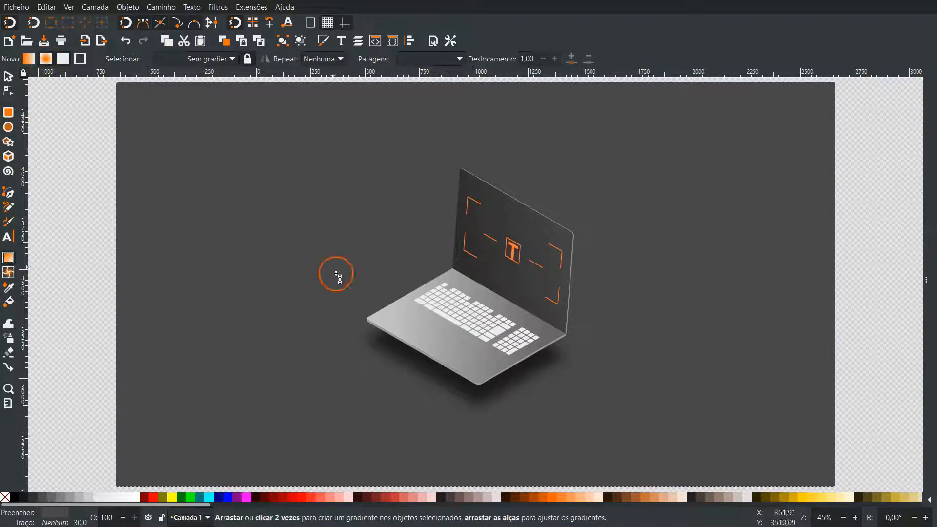
left_click_drag(644, 178, 265, 425)
- Set the outer stop of the background's radial gradient to fully opaque, with alpha 100
left_click(393, 66)
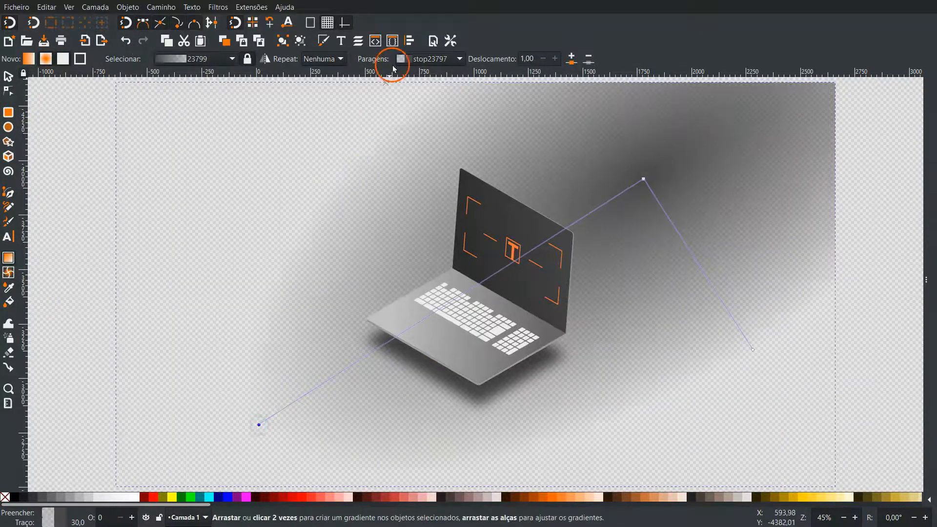
left_click(714, 361)
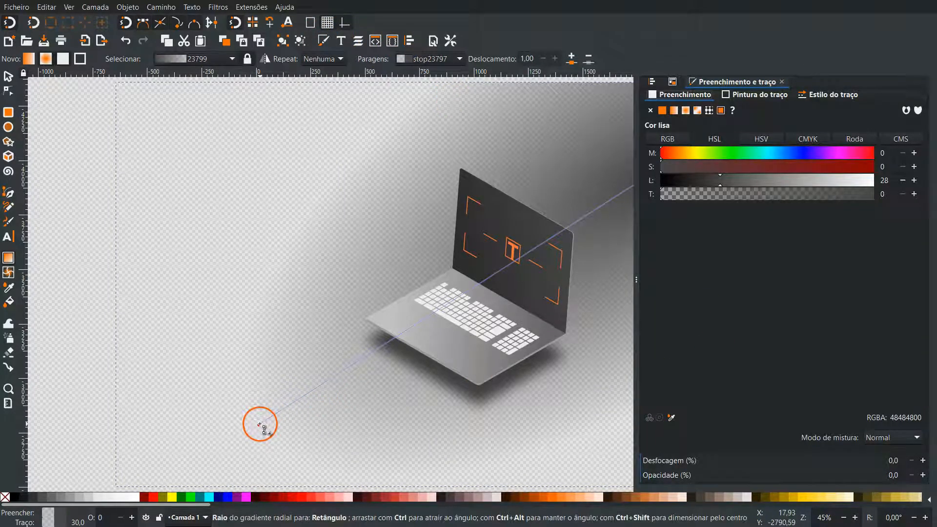
left_click_drag(673, 199, 932, 199)
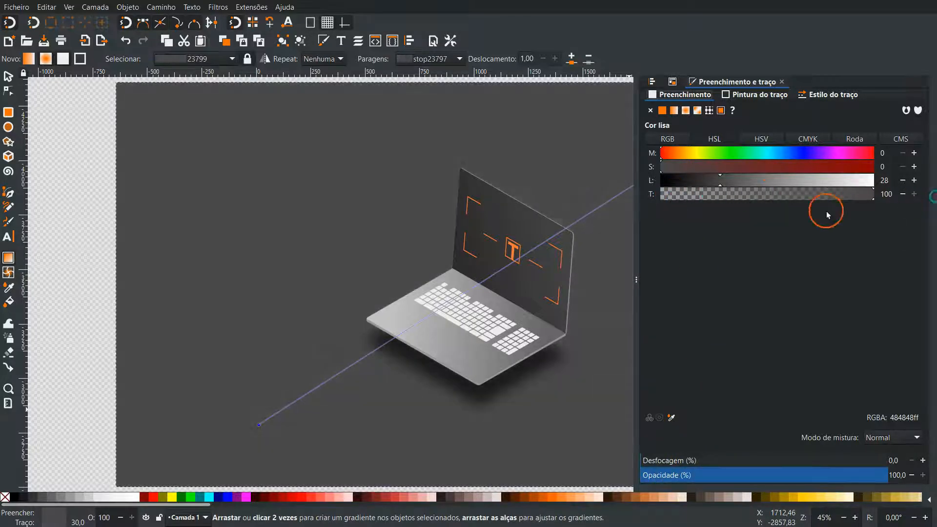
- Set the lightness of the background gradient's center stop to 36
scroll(579, 273, "right", 6)
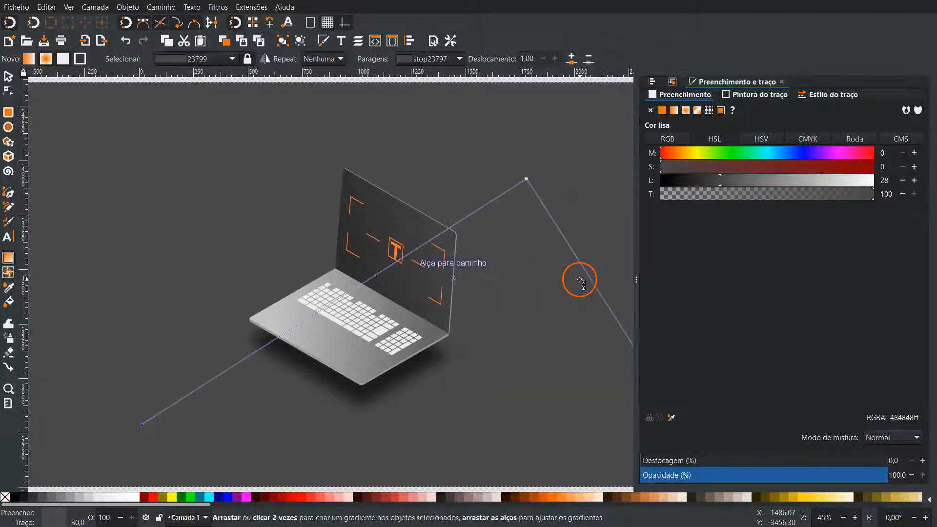
left_click(526, 180)
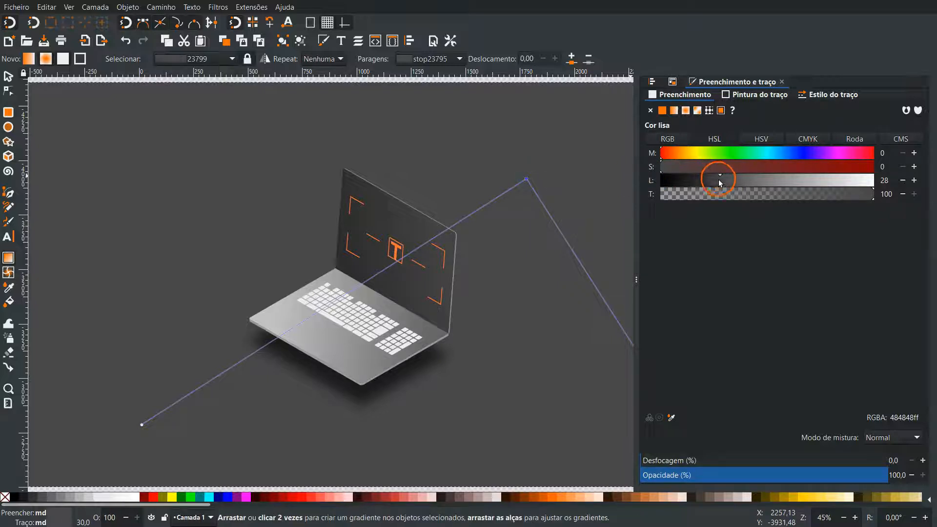
left_click_drag(726, 182, 734, 182)
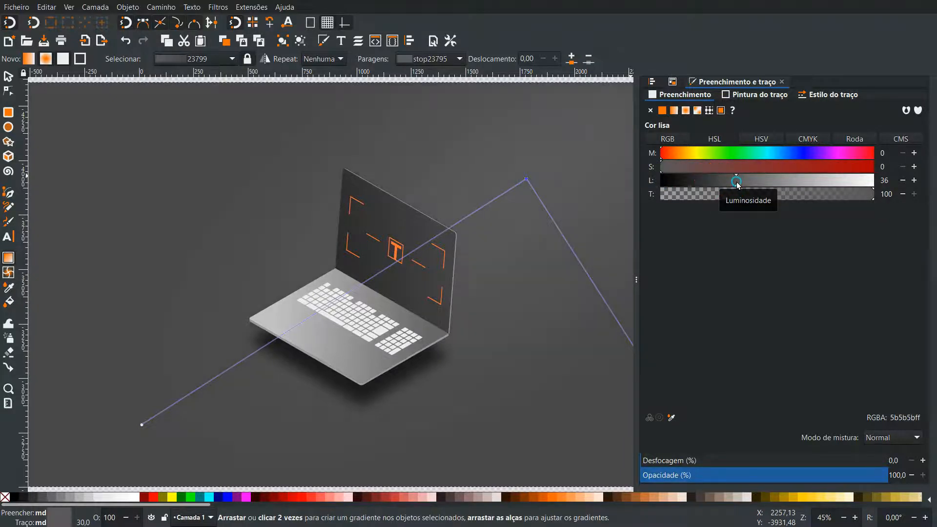
- Widen the background's radial gradient and move its center up to the rectangle's upper edge, right of the laptop
left_click(781, 82)
left_click_drag(638, 350, 734, 455)
left_click_drag(526, 179, 566, 87)
left_click(8, 77)
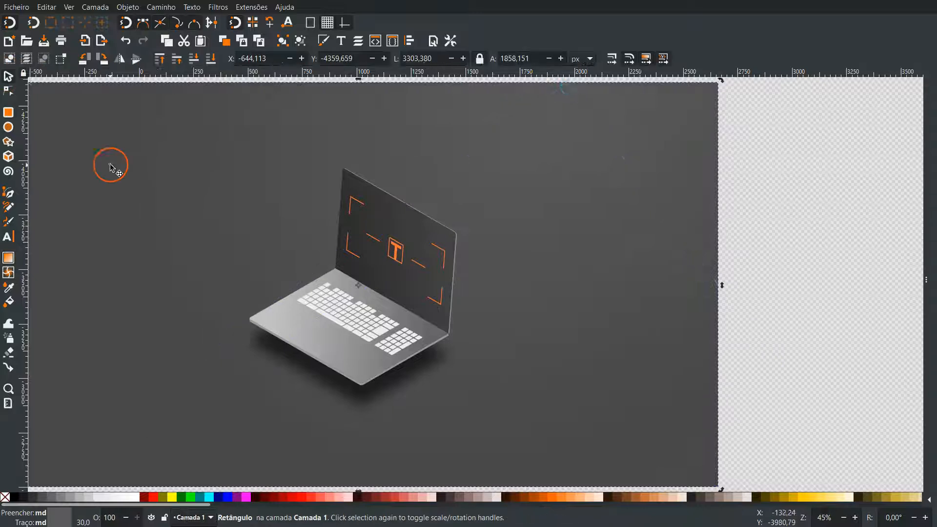
scroll(111, 167, "left", 6)
left_click(90, 172)
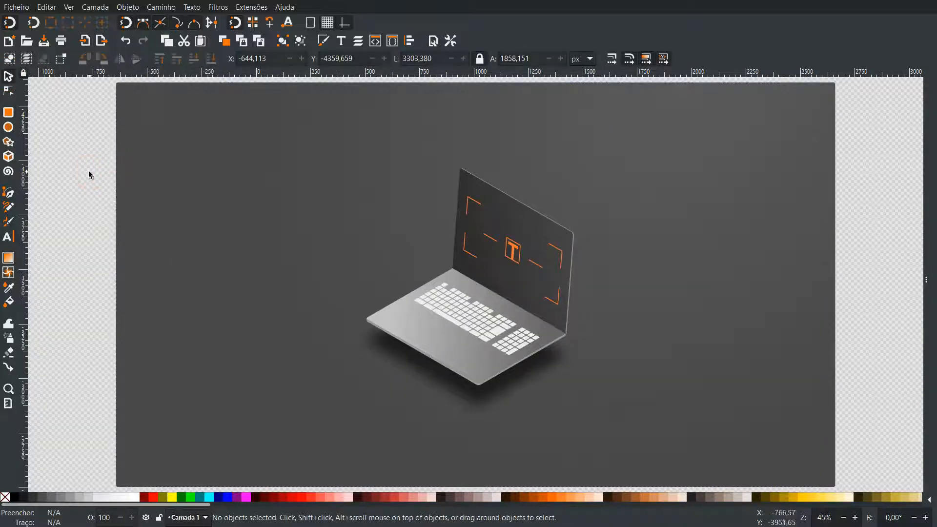
- Recolor the background gradient's center stop with a lighter gray from the palette
left_click(8, 258)
left_click(161, 215)
left_click(684, 83)
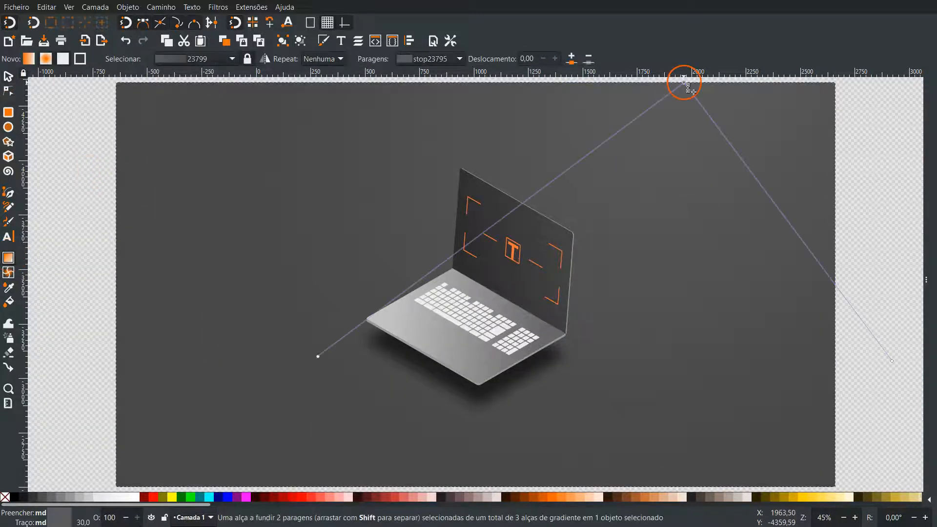
left_click(58, 498)
left_click(69, 498)
left_click(8, 77)
left_click(54, 117)
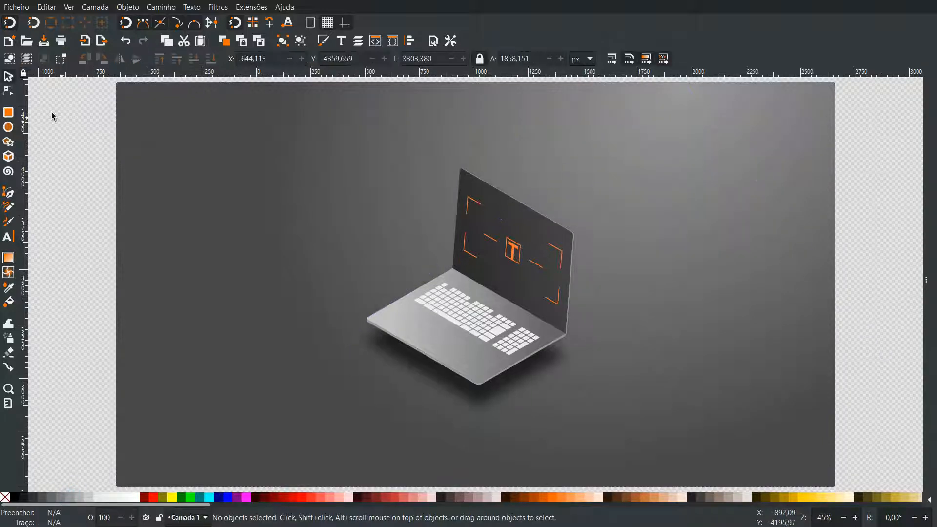
- Save the document
left_click(17, 6)
left_click(33, 92)
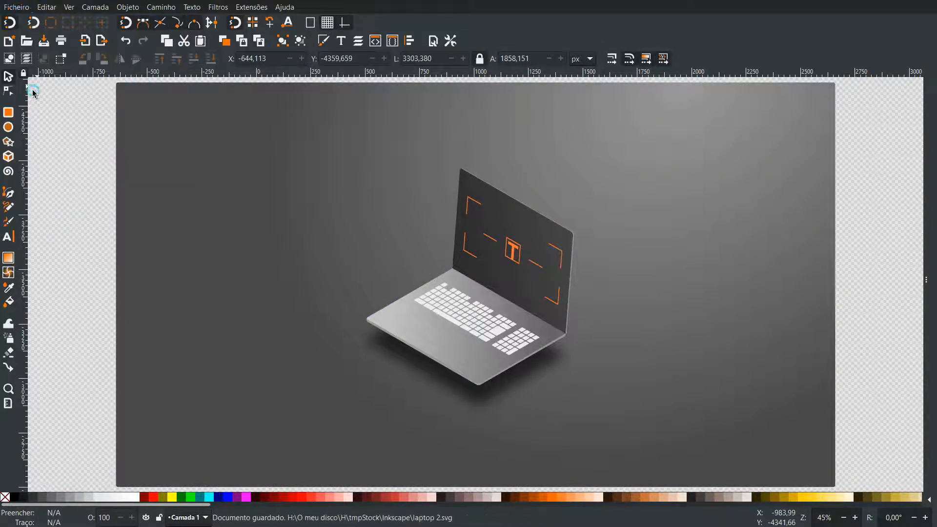
left_click(15, 5)
left_click(16, 6)
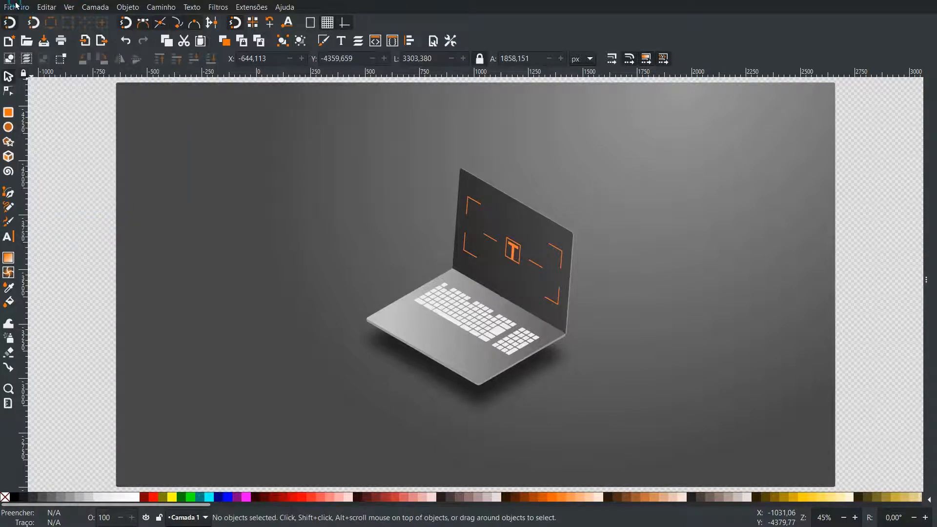
- Select the dark background rectangle behind the laptop and open the PNG export settings
left_click(145, 115)
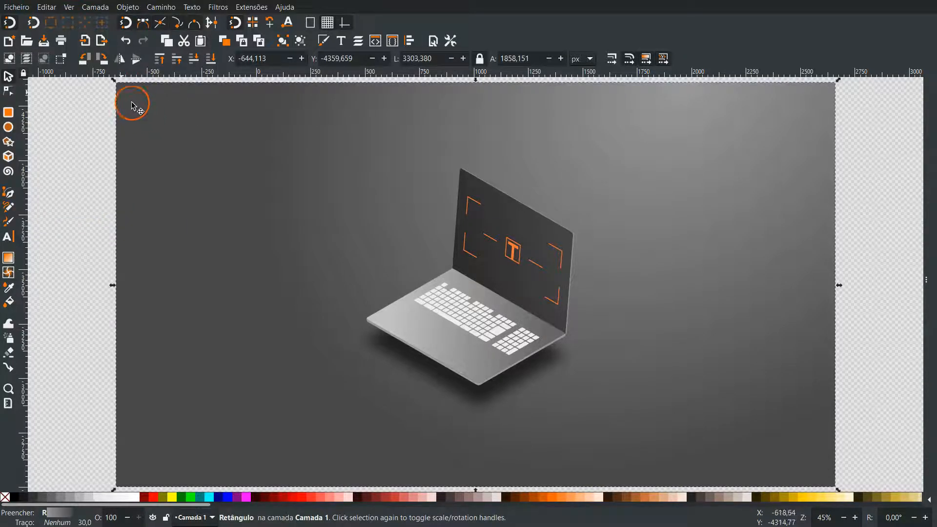
left_click(17, 7)
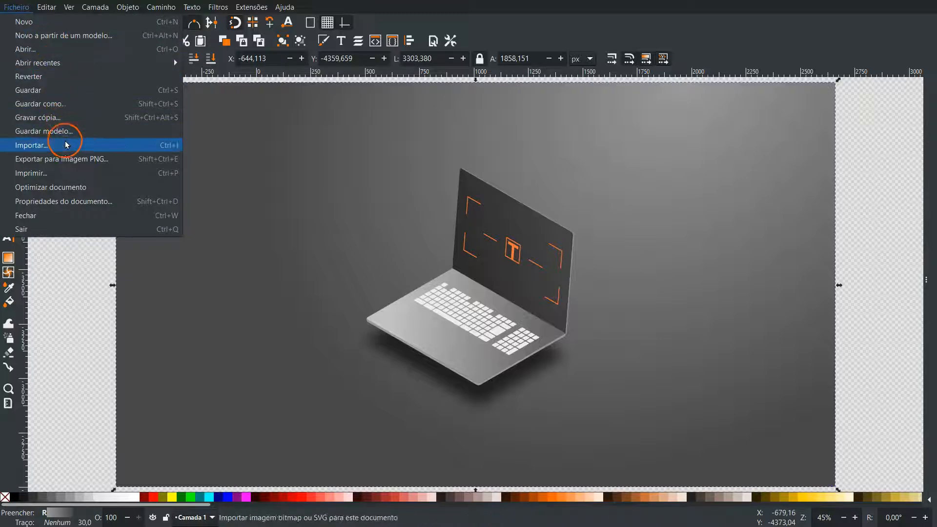
left_click(67, 157)
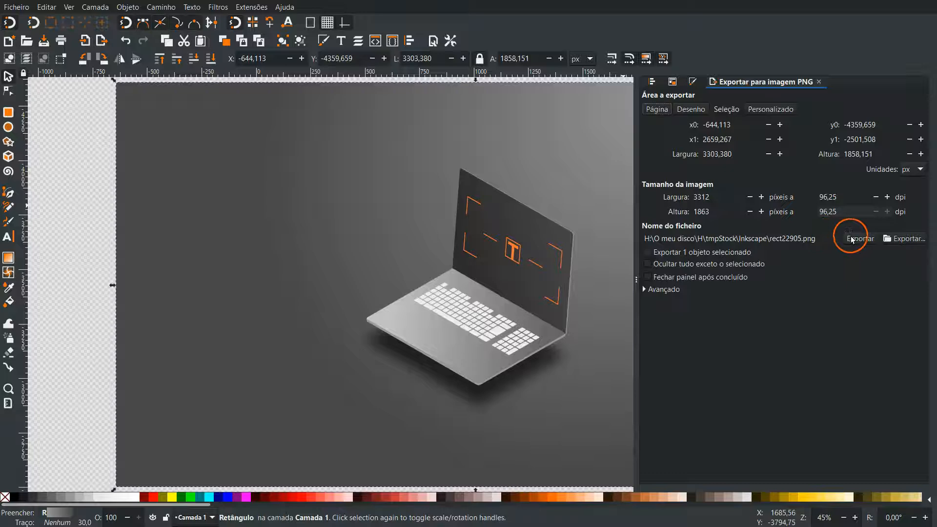
- Examine the image formats offered for the export file and dismiss the file dialog without saving
left_click(889, 239)
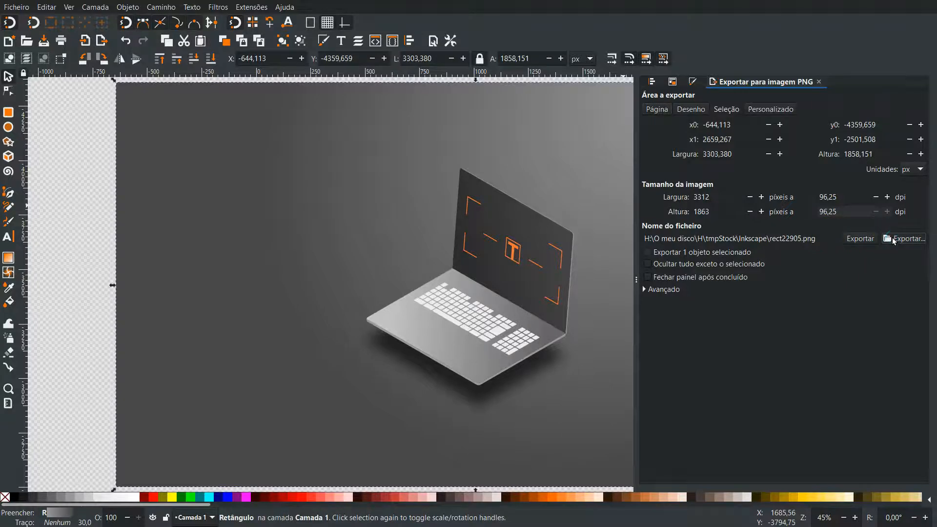
left_click(144, 258)
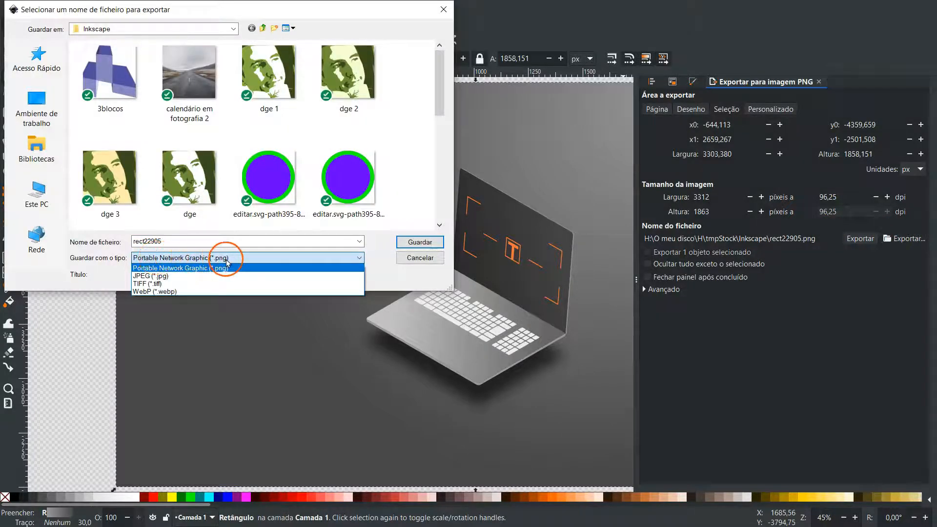
left_click(179, 260)
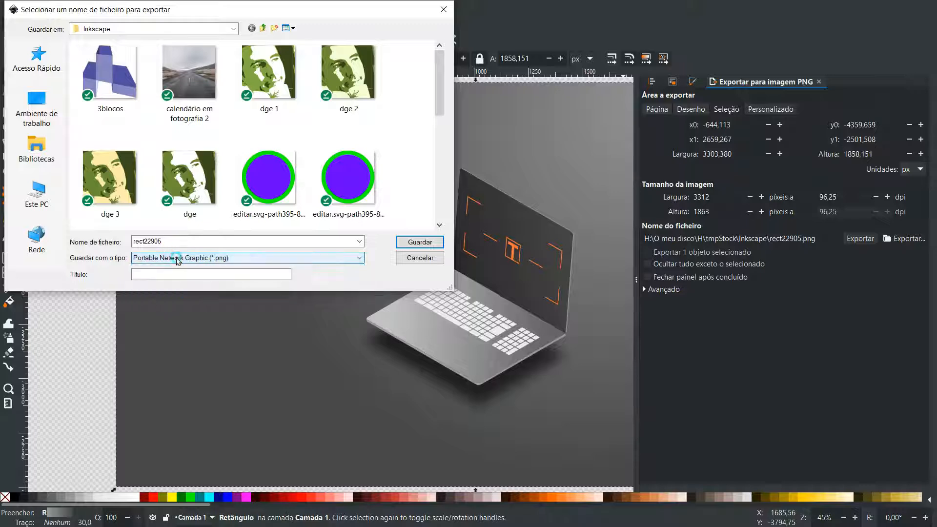
left_click(442, 9)
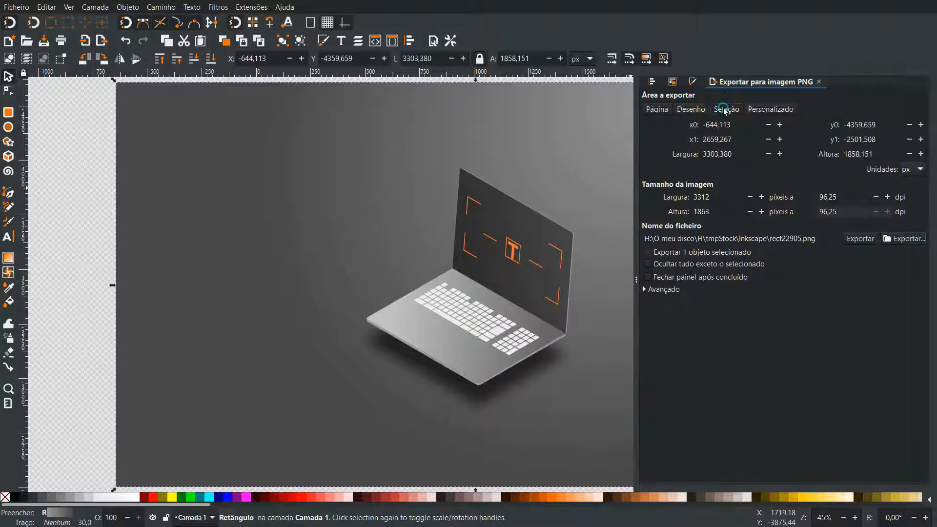
- Prepare an export of the standalone laptop group on the transparent canvas, hiding everything except the selection
left_click(647, 265)
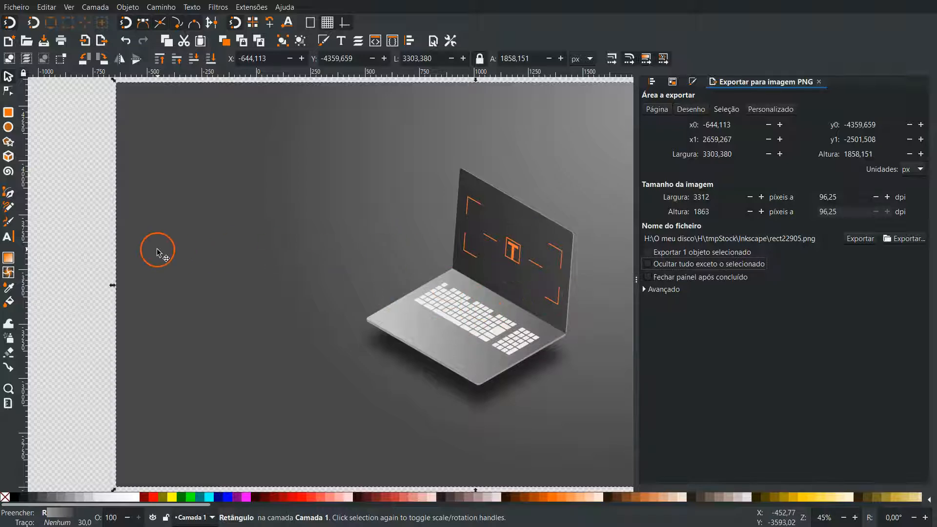
scroll(233, 230, "down", 10)
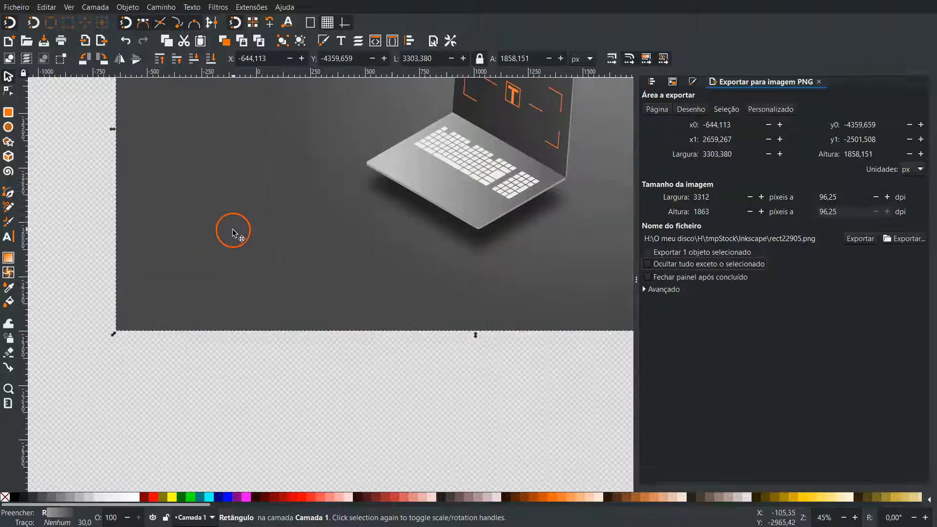
scroll(233, 231, "right", 6)
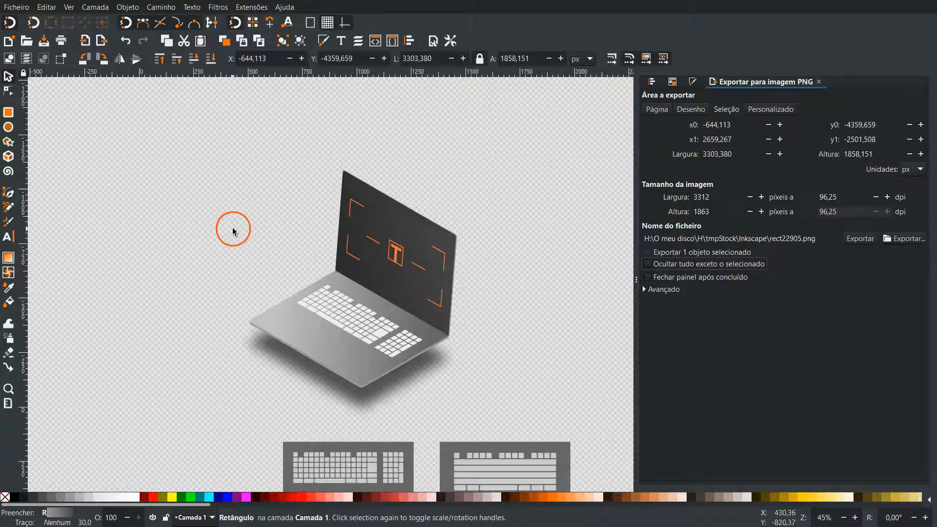
left_click_drag(161, 122, 546, 435)
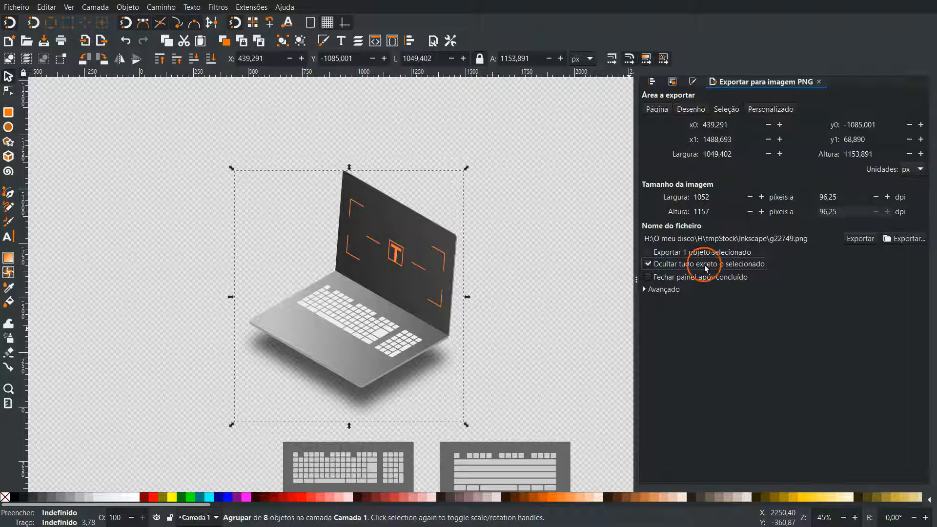
left_click(716, 195)
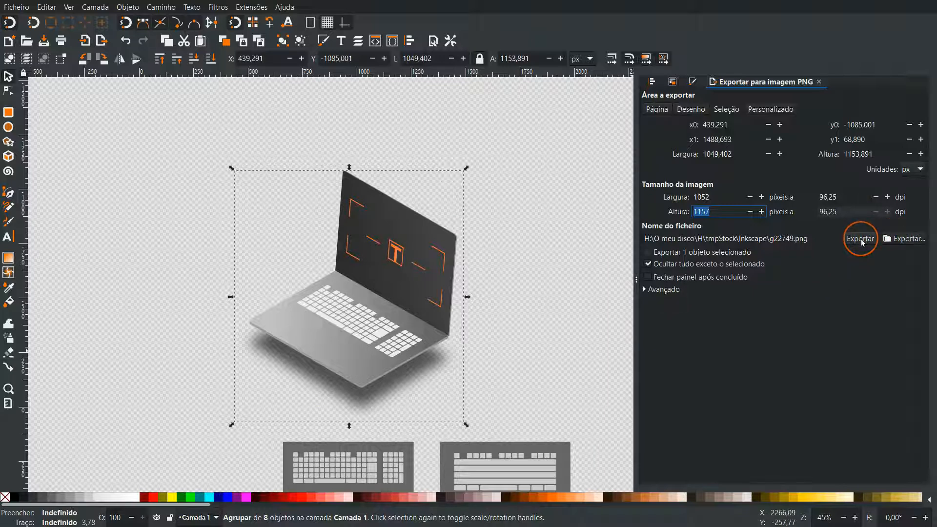
left_click(818, 238)
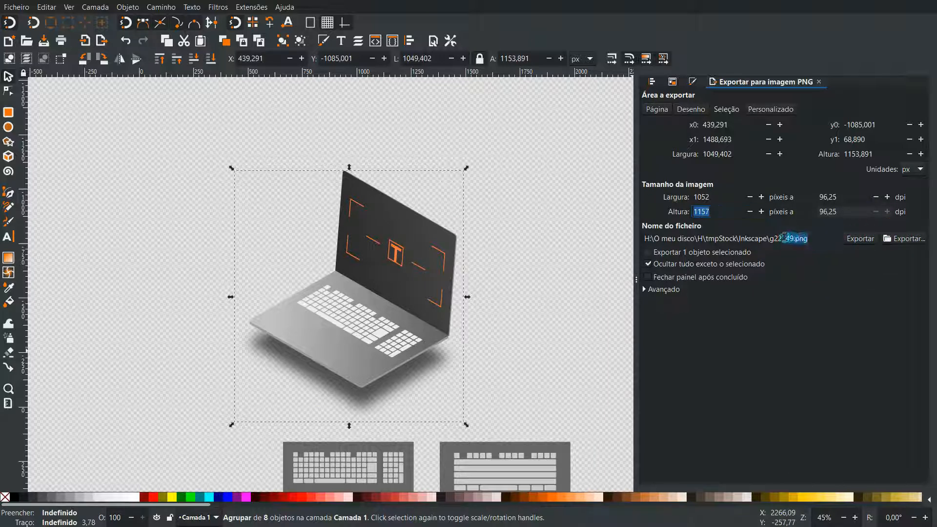
left_click_drag(772, 237, 770, 236)
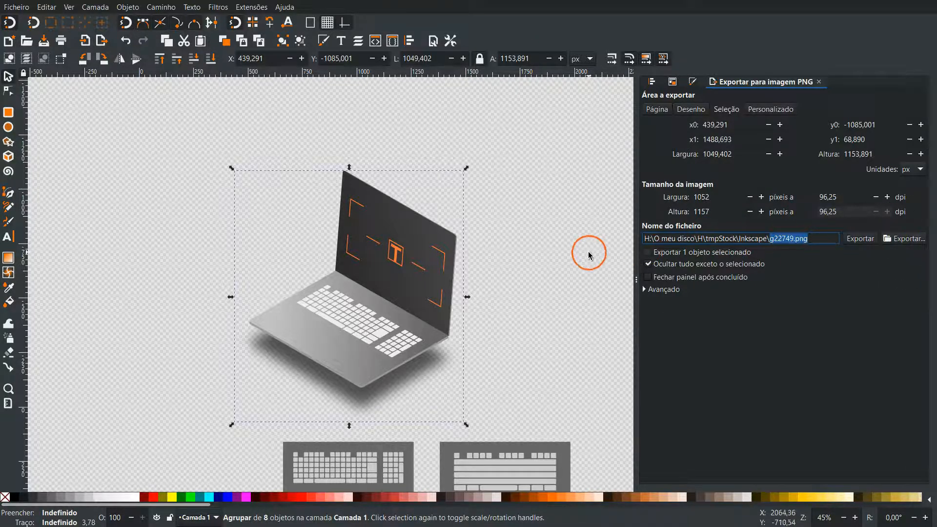
- Export the background rectangle's area as laptop FHD.png at 1920 pixels wide, with hiding of unselected objects turned off
scroll(587, 255, "up", 20)
scroll(587, 255, "up", 10)
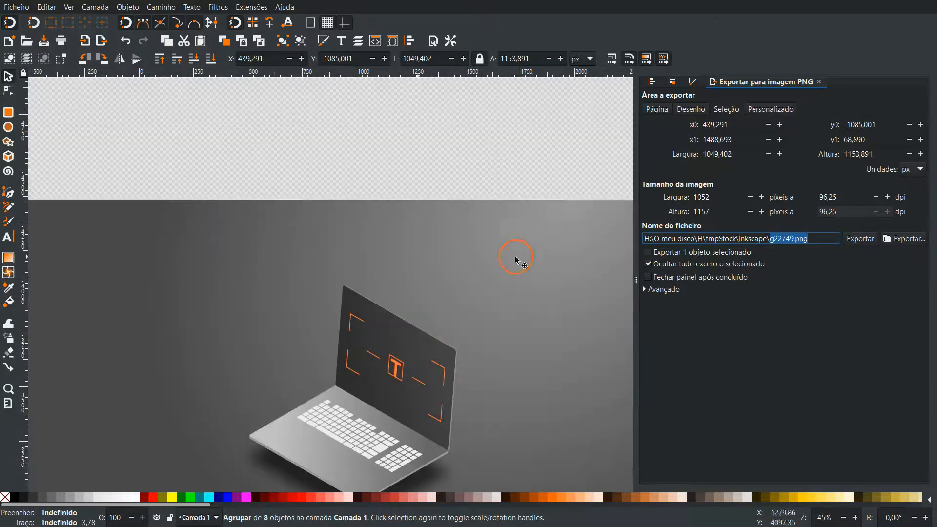
left_click(77, 263)
key("3")
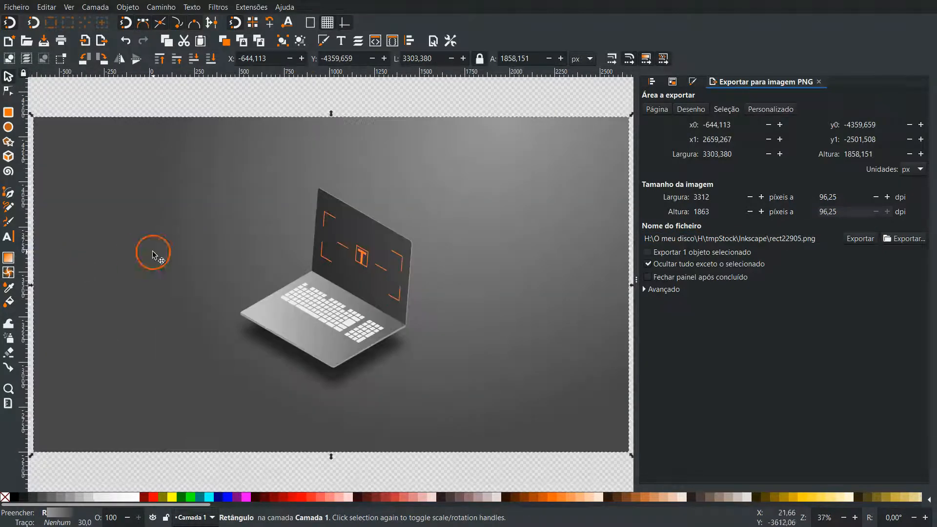
double_click(720, 196)
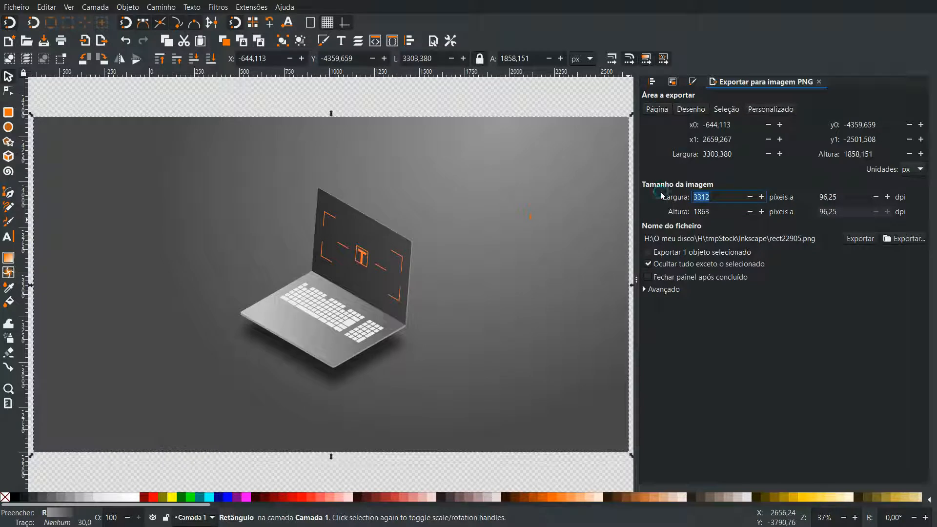
type("1920")
key("Tab")
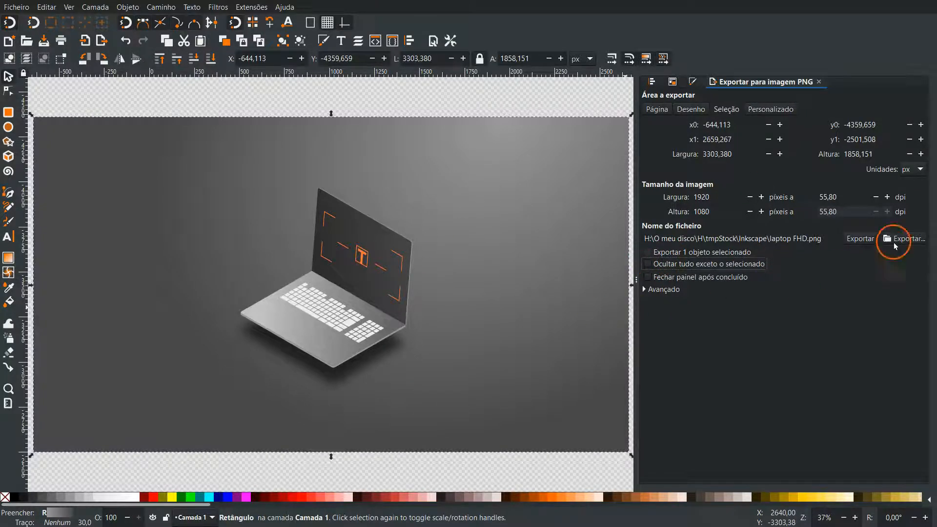
left_click(867, 239)
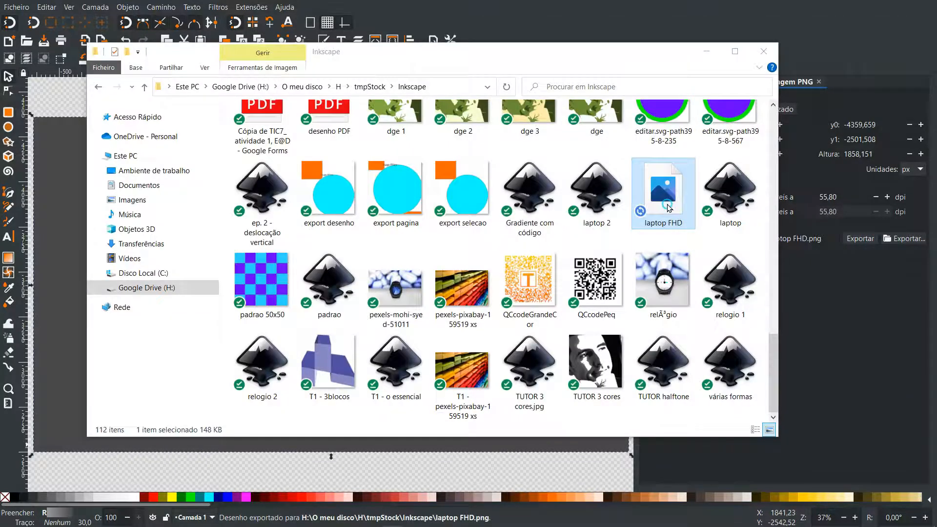
- Open the exported laptop FHD image from the Inkscape folder in File Explorer to view it
double_click(667, 205)
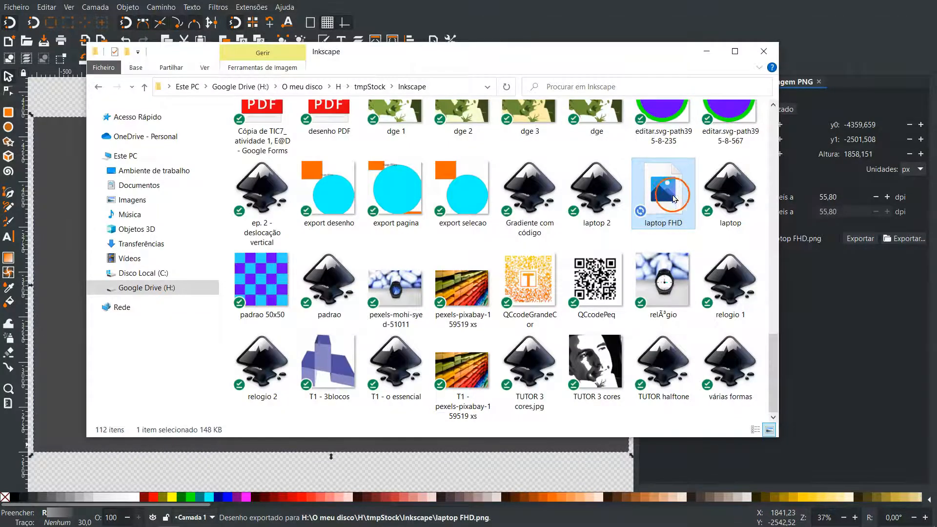
double_click(671, 194)
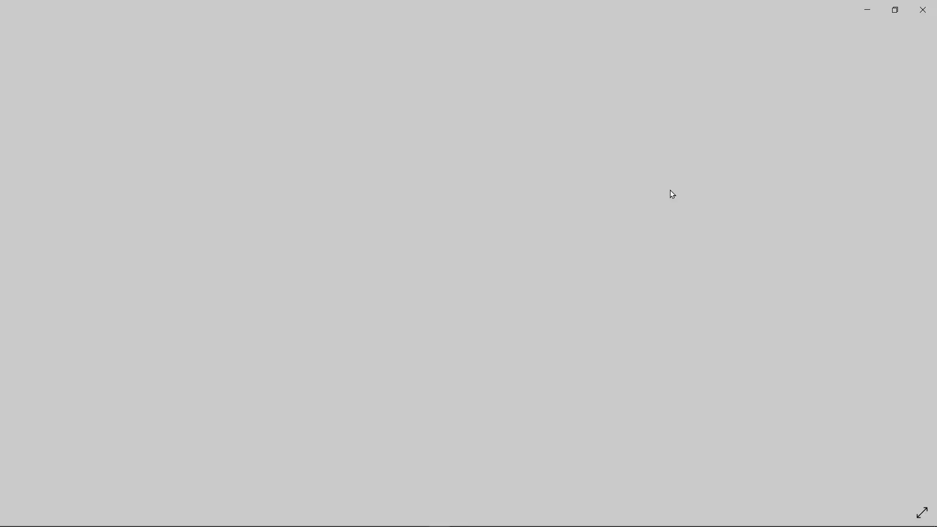